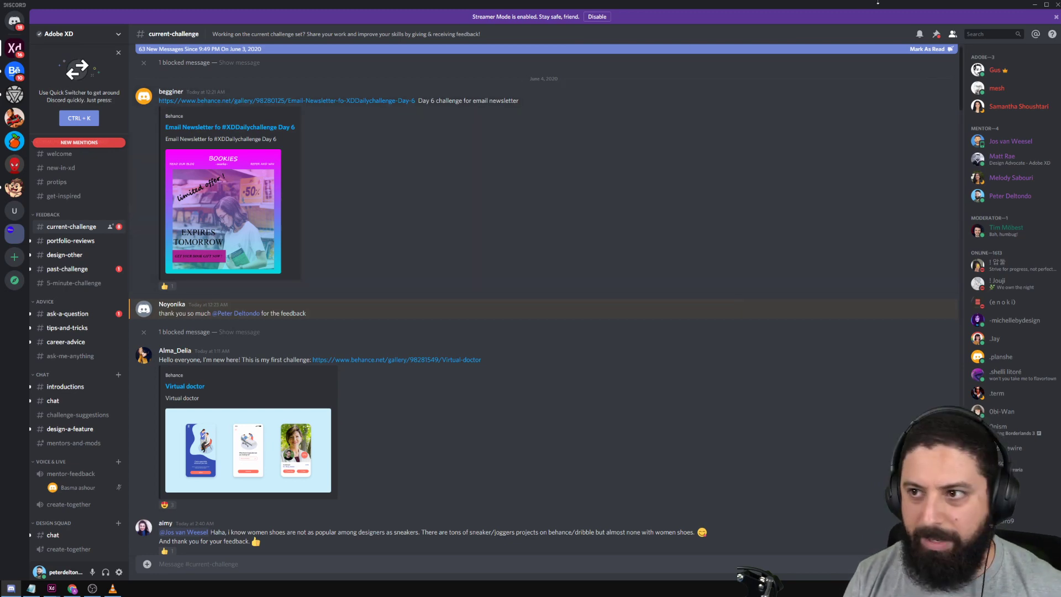
# Switch to the XD DCC Day 8 document in Adobe XD and read the challenge's Prompt and Principle sections.
pyautogui.click(1035, 6)
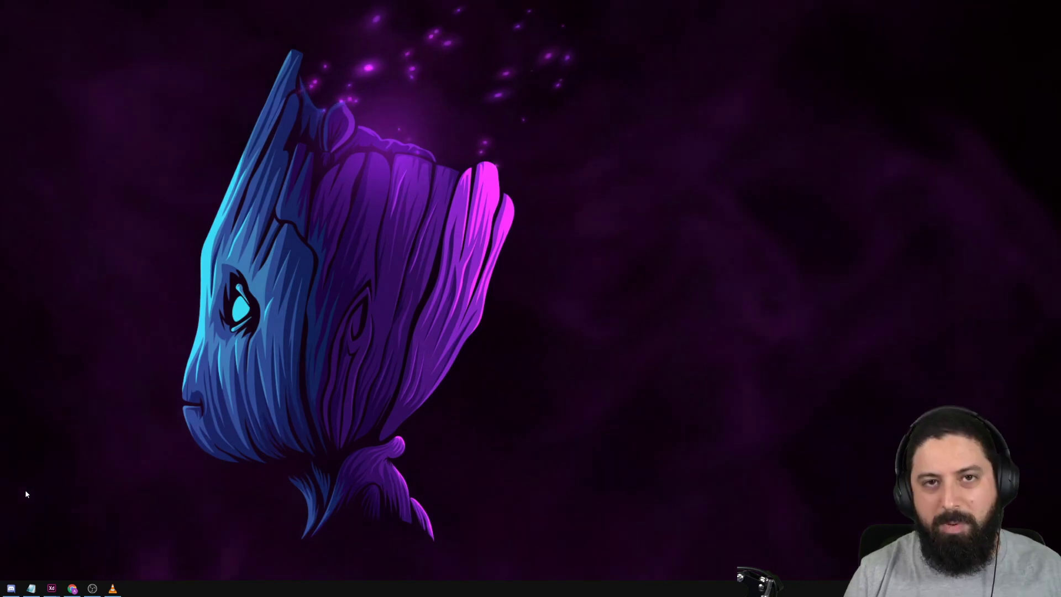
pyautogui.moveTo(51, 588)
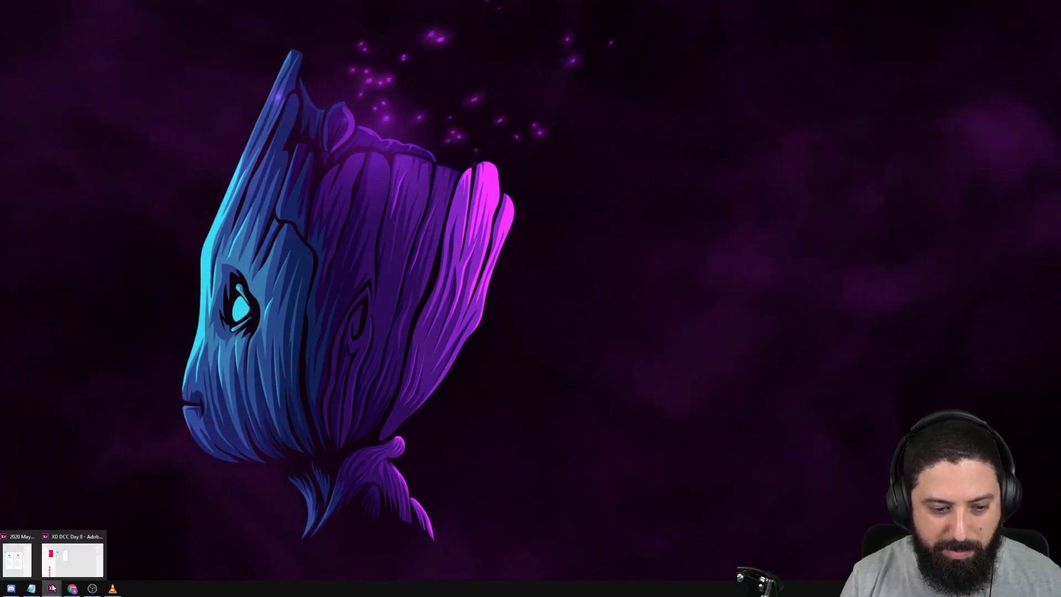
pyautogui.click(72, 555)
pyautogui.hscroll(-5, 371, 400)
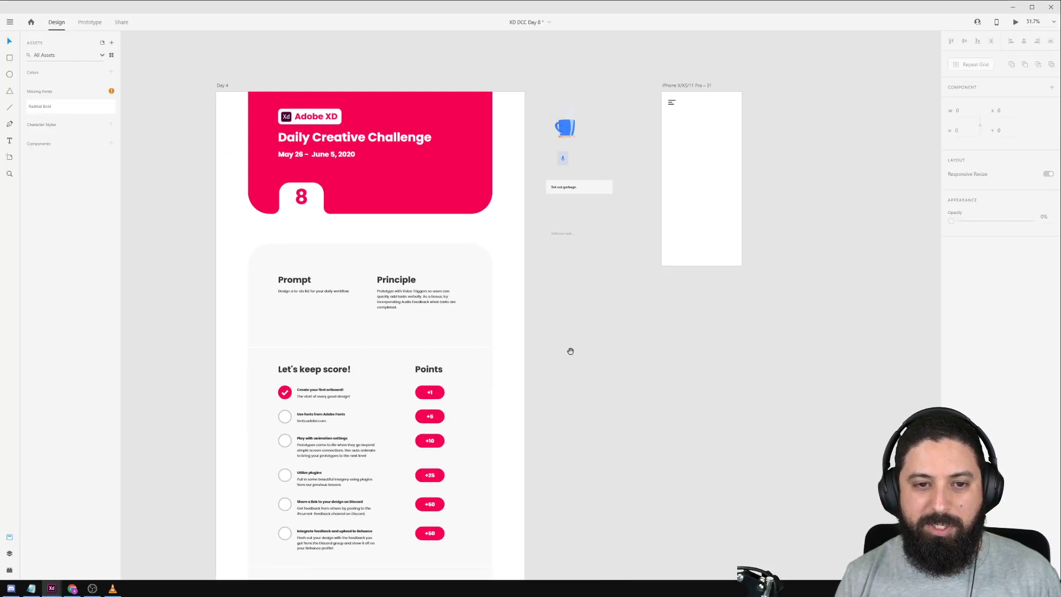
pyautogui.scroll(2, 311, 229)
pyautogui.scroll(2, 312, 229)
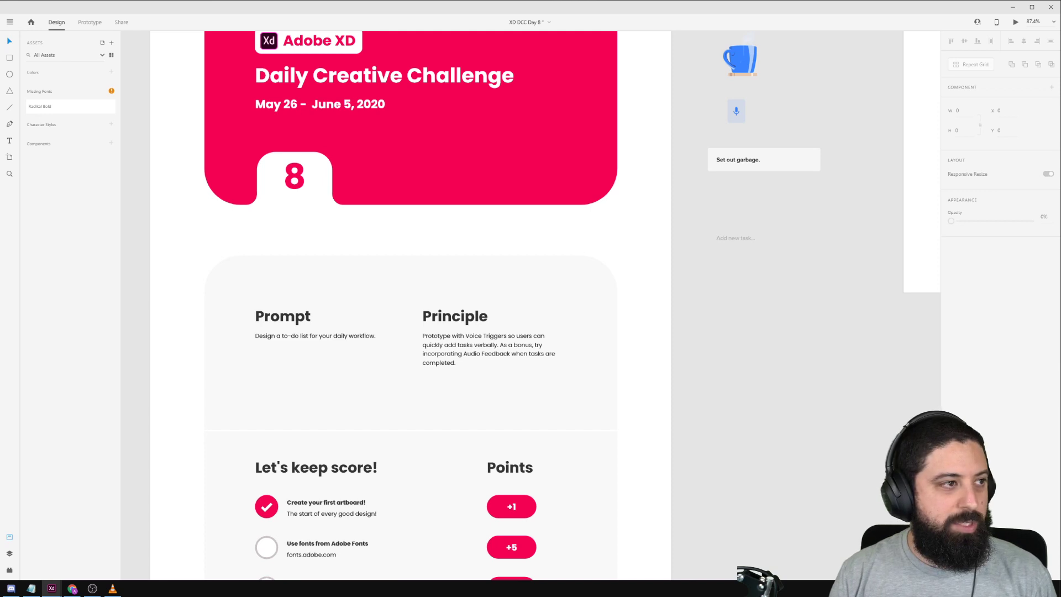
# Move the blue coffee mug illustration onto the iPhone artboard, horizontally centered below the menu icon.
pyautogui.moveTo(851, 68); pyautogui.dragTo(635, 148)
pyautogui.click(832, 87)
pyautogui.moveTo(832, 87); pyautogui.dragTo(343, 175)
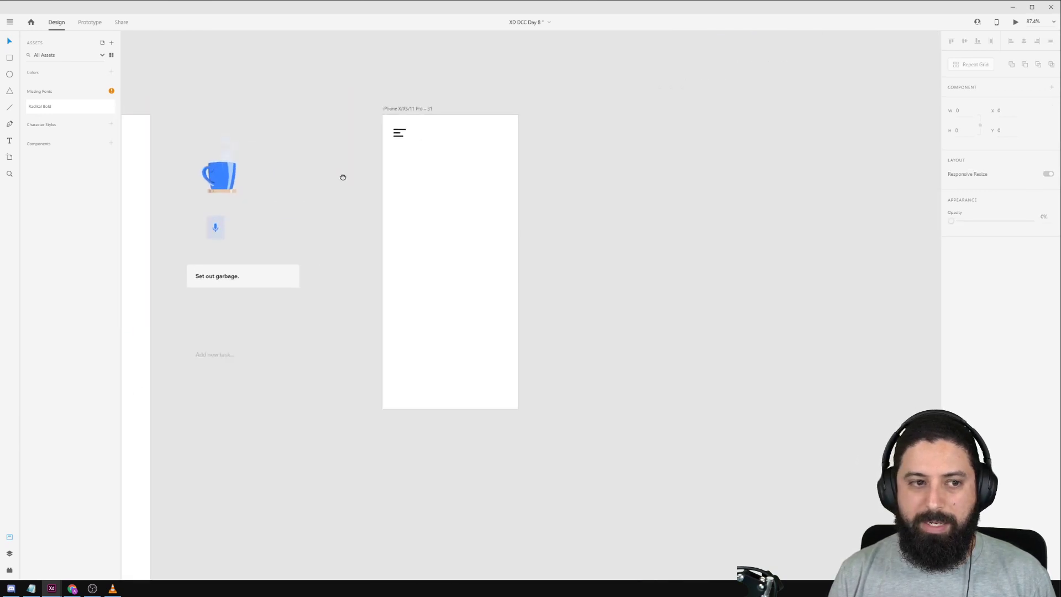
pyautogui.scroll(2, 346, 180)
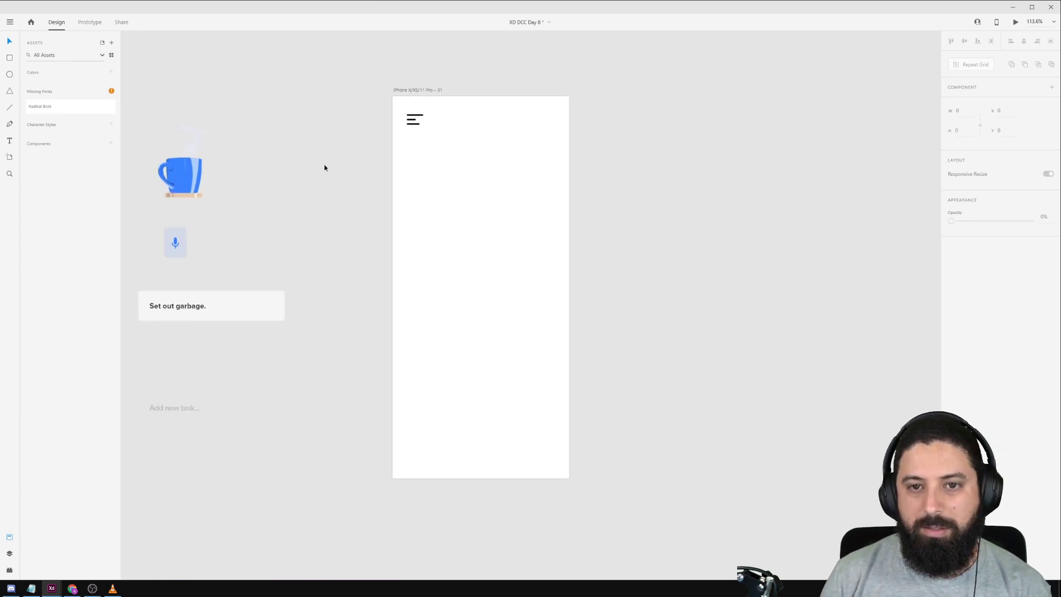
pyautogui.moveTo(280, 174); pyautogui.dragTo(308, 134)
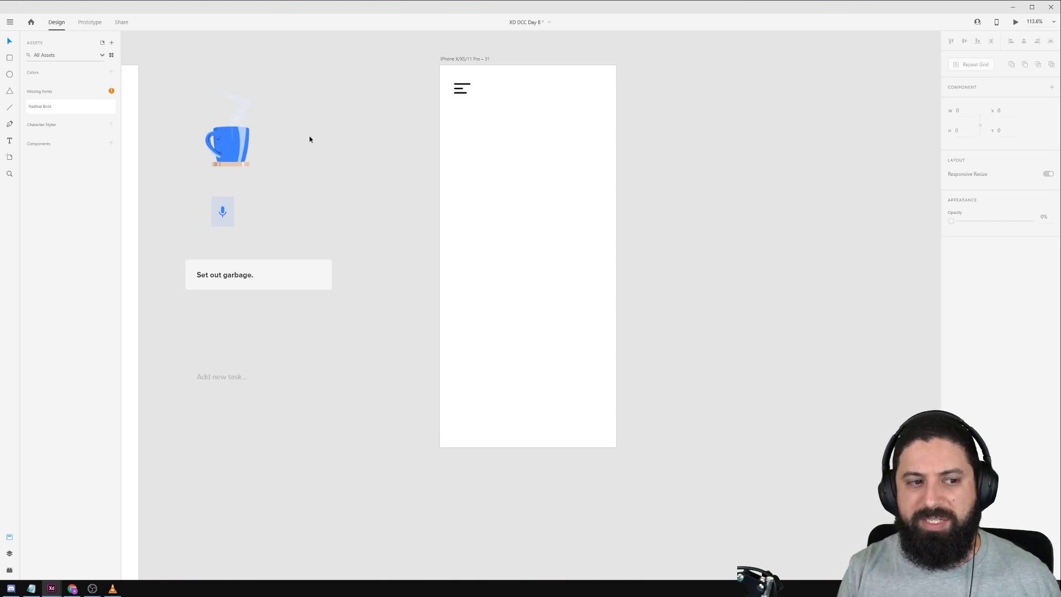
pyautogui.moveTo(656, 114); pyautogui.dragTo(531, 115)
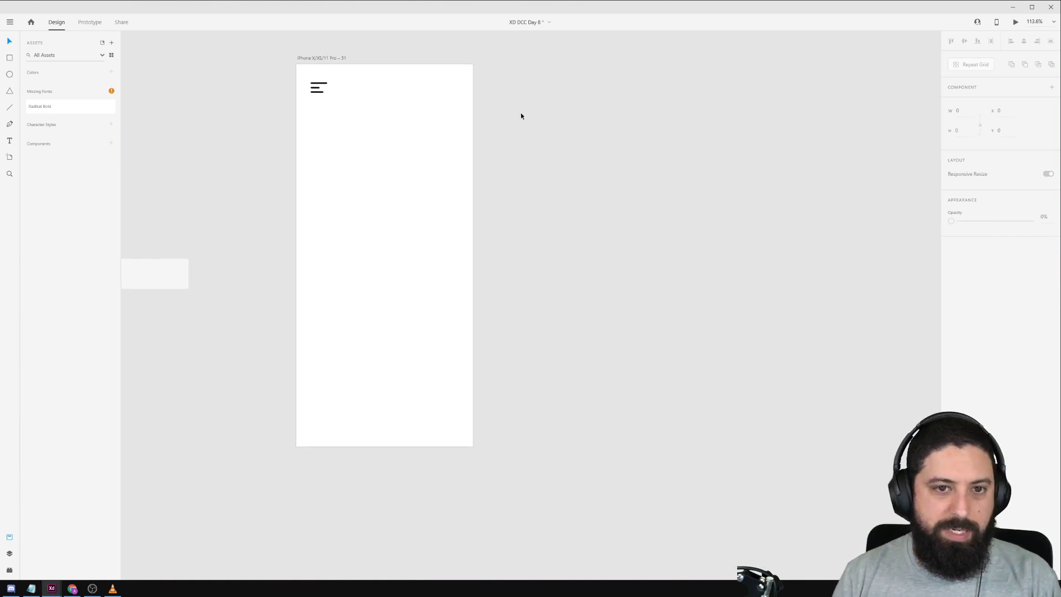
pyautogui.moveTo(263, 137); pyautogui.dragTo(300, 138)
pyautogui.moveTo(194, 140); pyautogui.dragTo(304, 149)
pyautogui.click(247, 143)
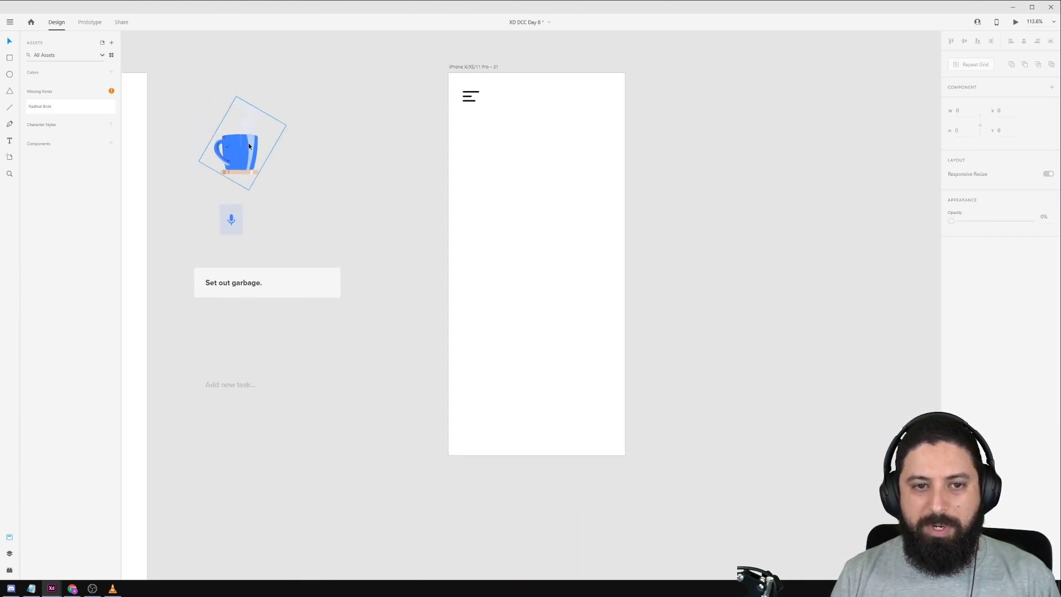
pyautogui.moveTo(235, 156); pyautogui.dragTo(533, 167)
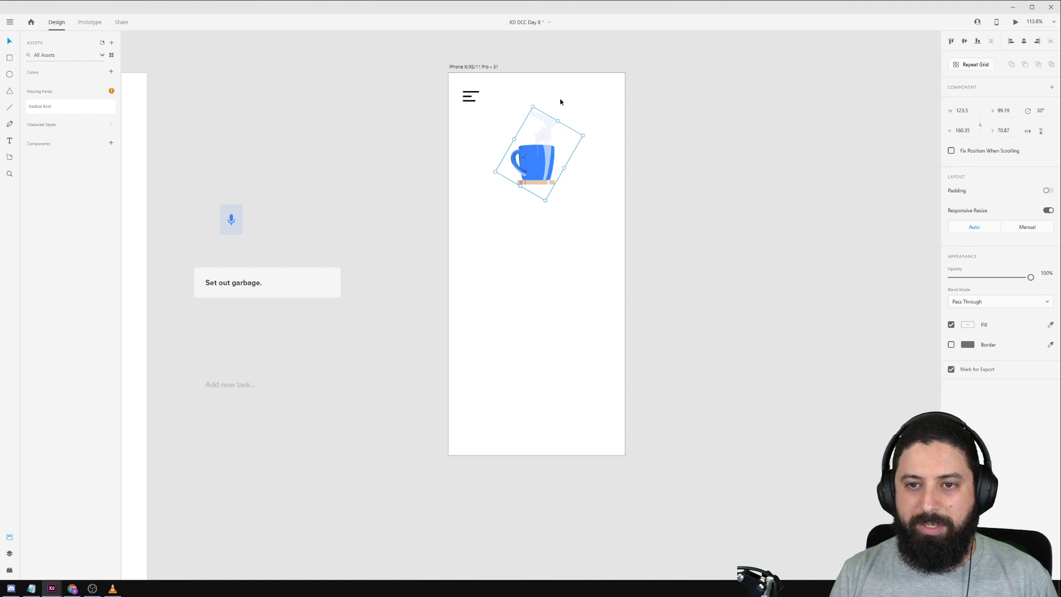
pyautogui.click(690, 125)
# Add the bold greeting "Good afternoon," followed by the person's first name, centered below the mug on the artboard.
pyautogui.press('t')
pyautogui.click(475, 213)
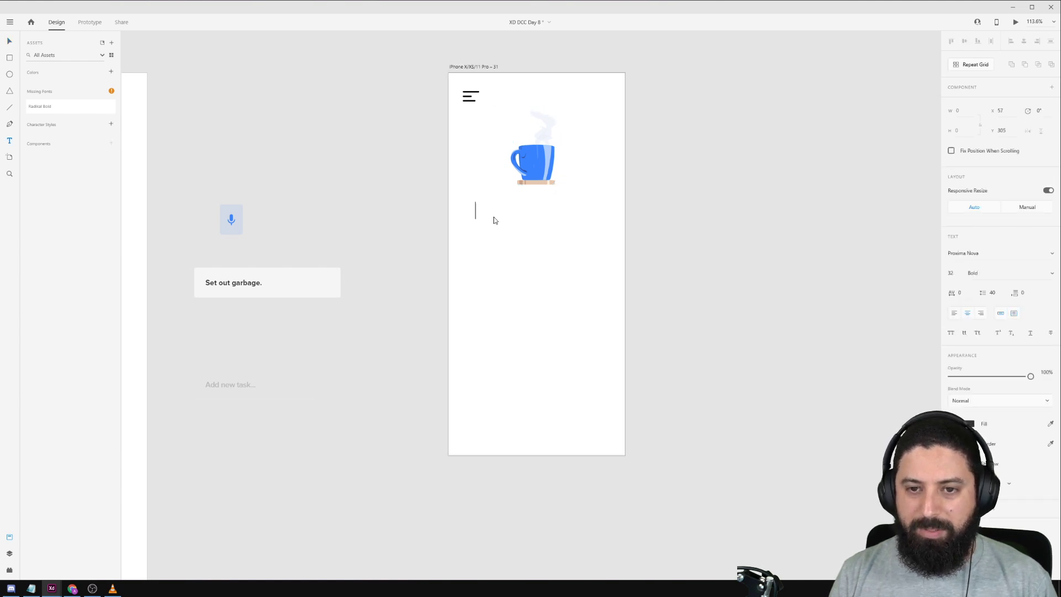
pyautogui.write('Good ')
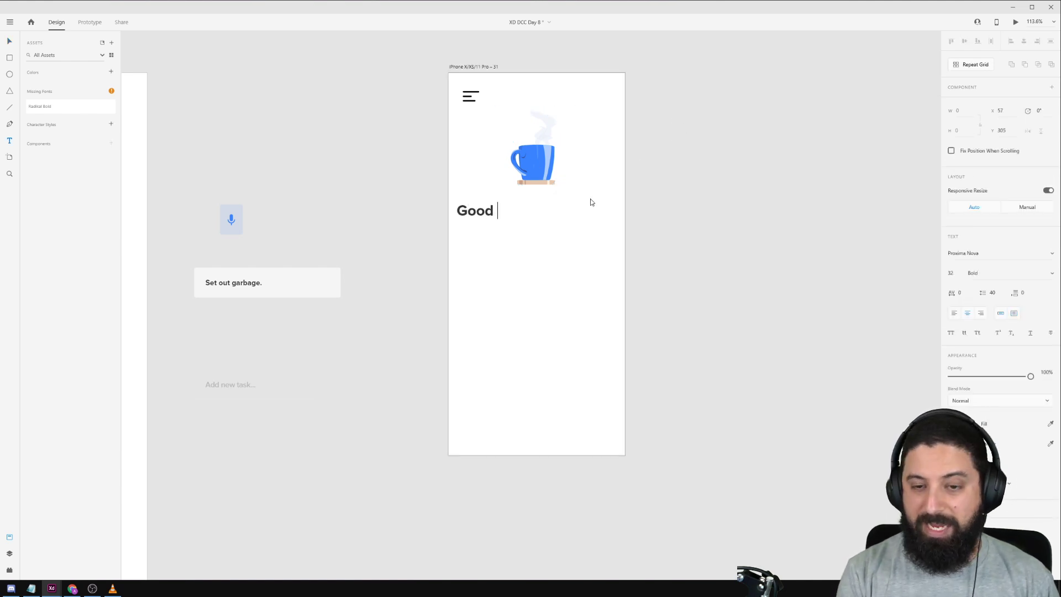
pyautogui.write('afternoon, Peter')
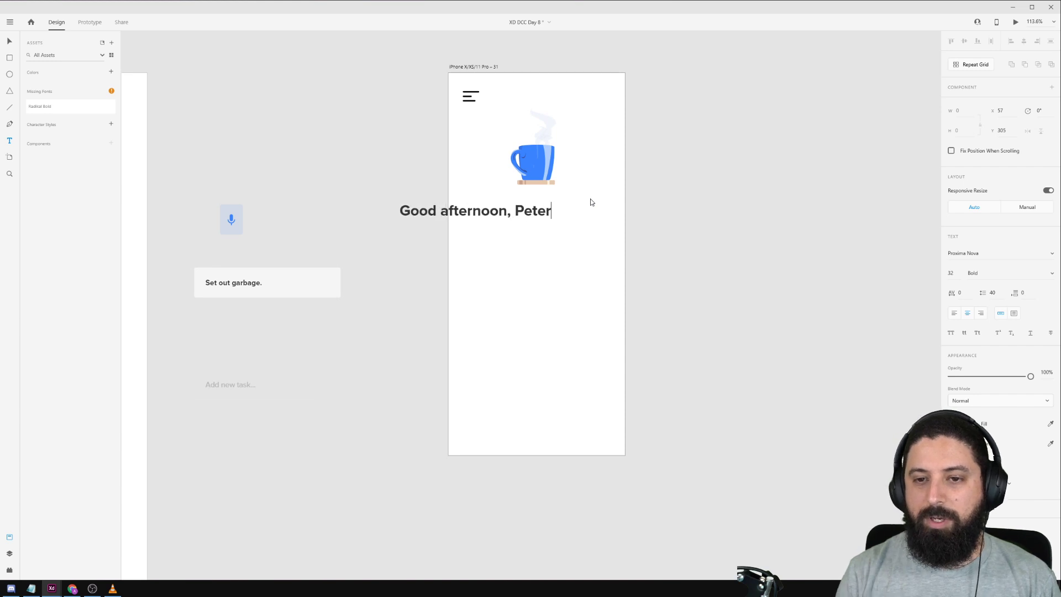
pyautogui.press('Escape')
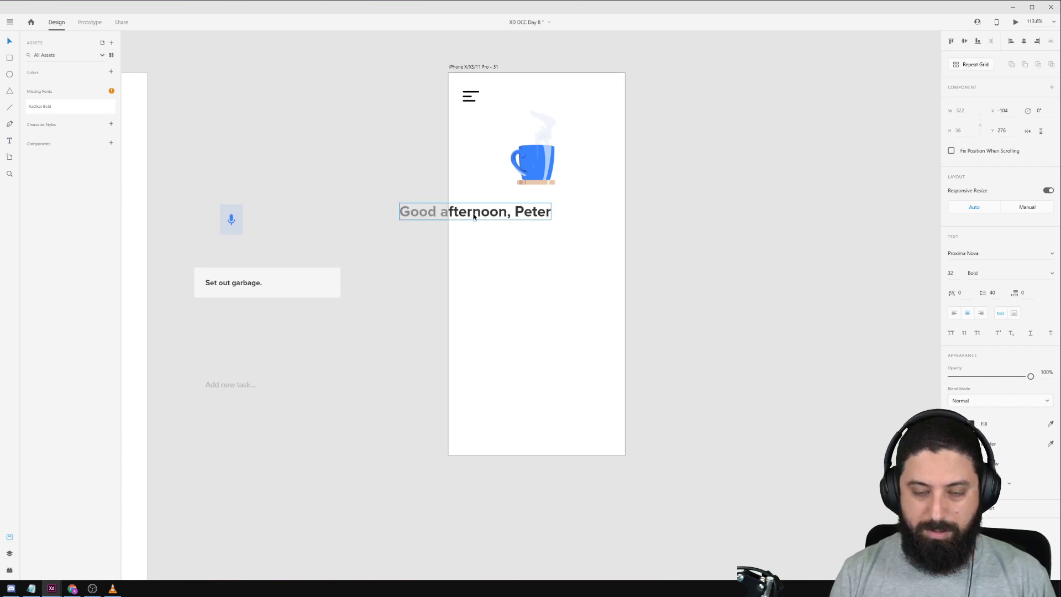
pyautogui.moveTo(474, 218); pyautogui.dragTo(530, 211)
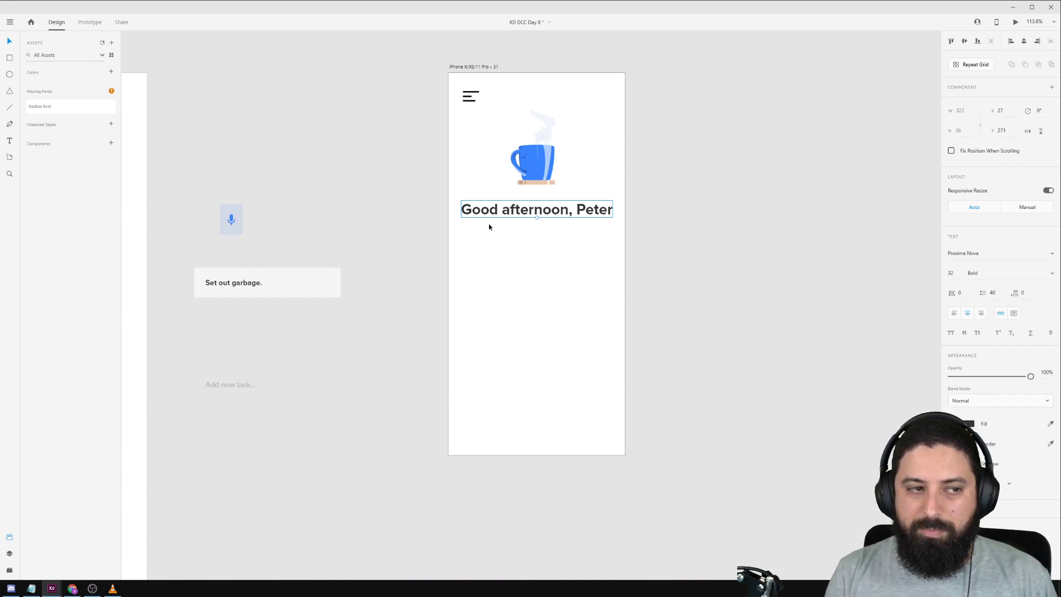
# Duplicate the greeting text below itself and change the copy to "DAILY TASKS".
pyautogui.press('t')
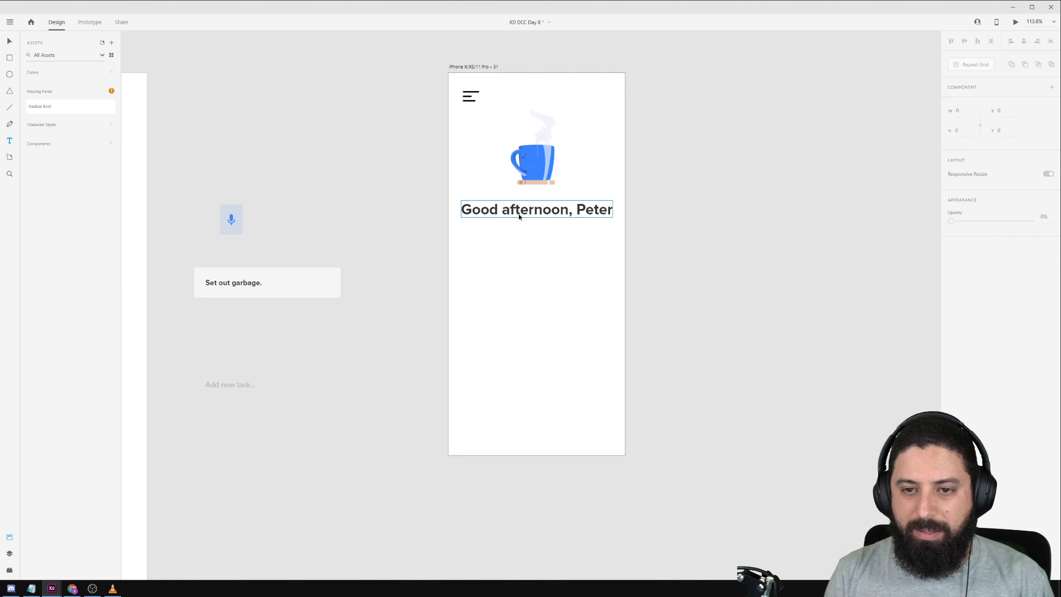
pyautogui.moveTo(519, 216); pyautogui.dragTo(542, 255)
pyautogui.click(467, 209)
pyautogui.click(481, 259)
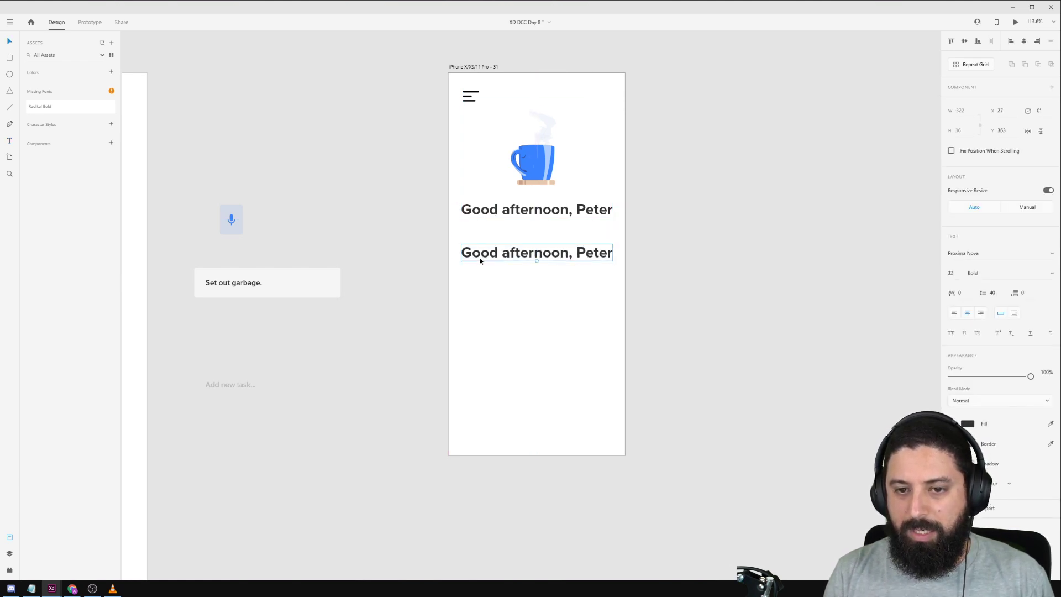
pyautogui.doubleClick(481, 258)
pyautogui.write('DAILY TASKS')
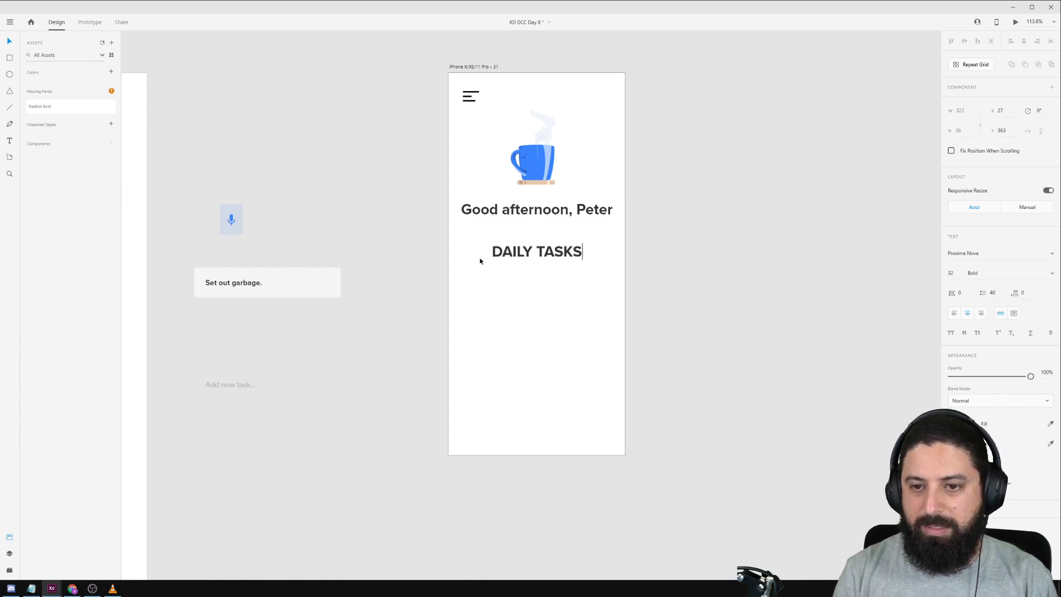
pyautogui.press('Escape')
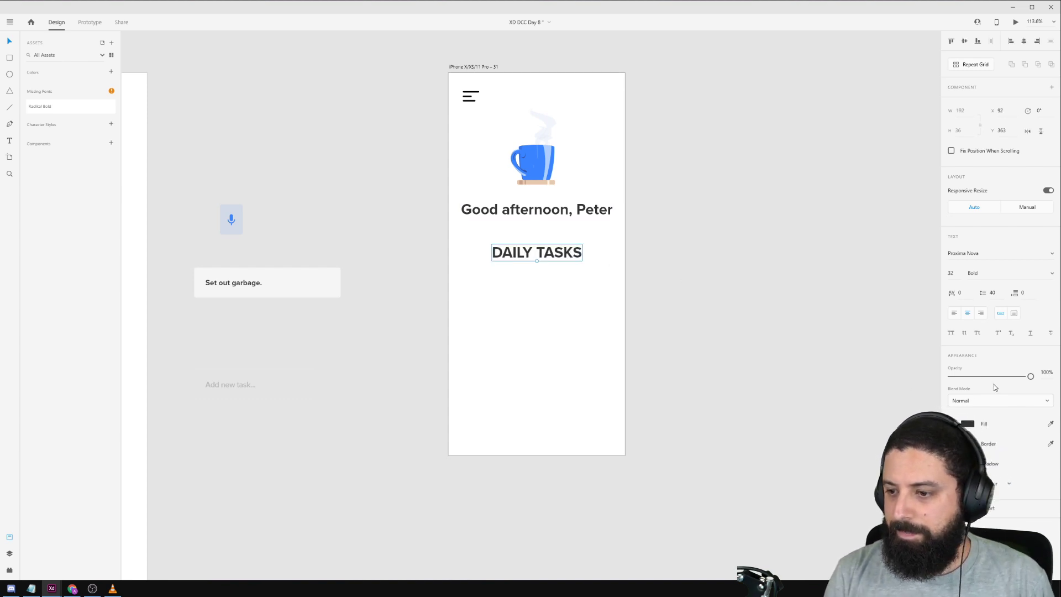
# Set the DAILY TASKS text to size 14 and move it to the artboard's left margin at X 24, Y 390.
pyautogui.click(952, 273)
pyautogui.write('14')
pyautogui.press('Return')
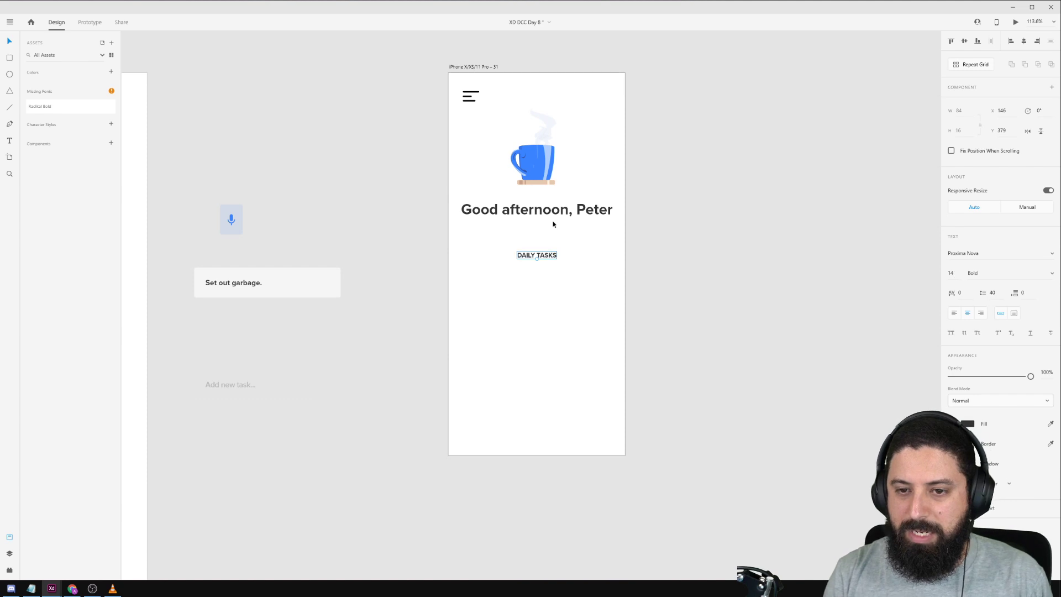
pyautogui.moveTo(544, 255); pyautogui.dragTo(487, 261)
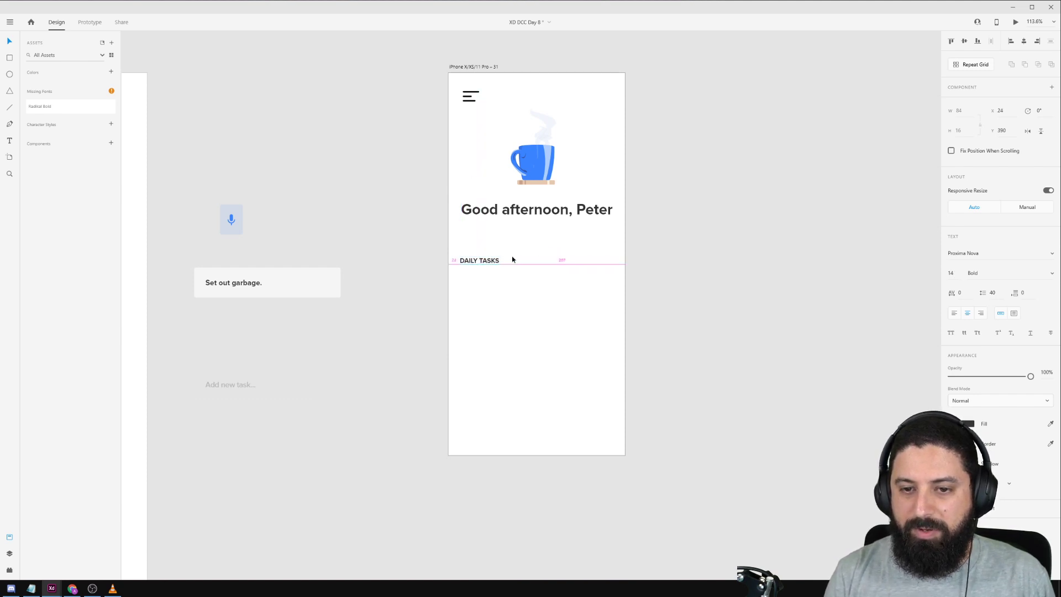
# Set the greeting's font size to 28 and center it horizontally on the artboard.
pyautogui.click(540, 209)
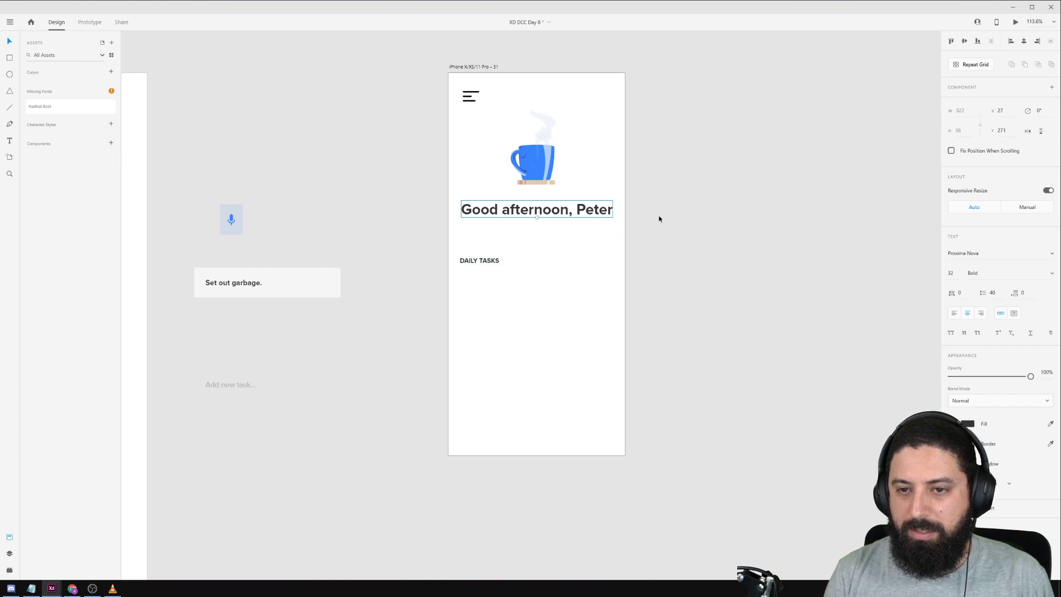
pyautogui.click(951, 273)
pyautogui.write('2')
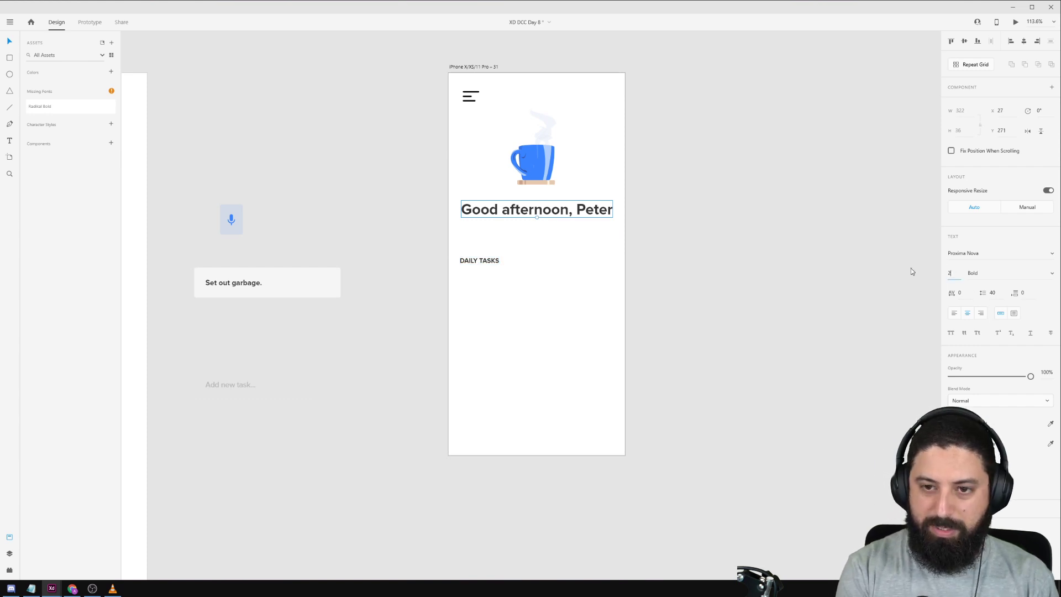
pyautogui.press('Return')
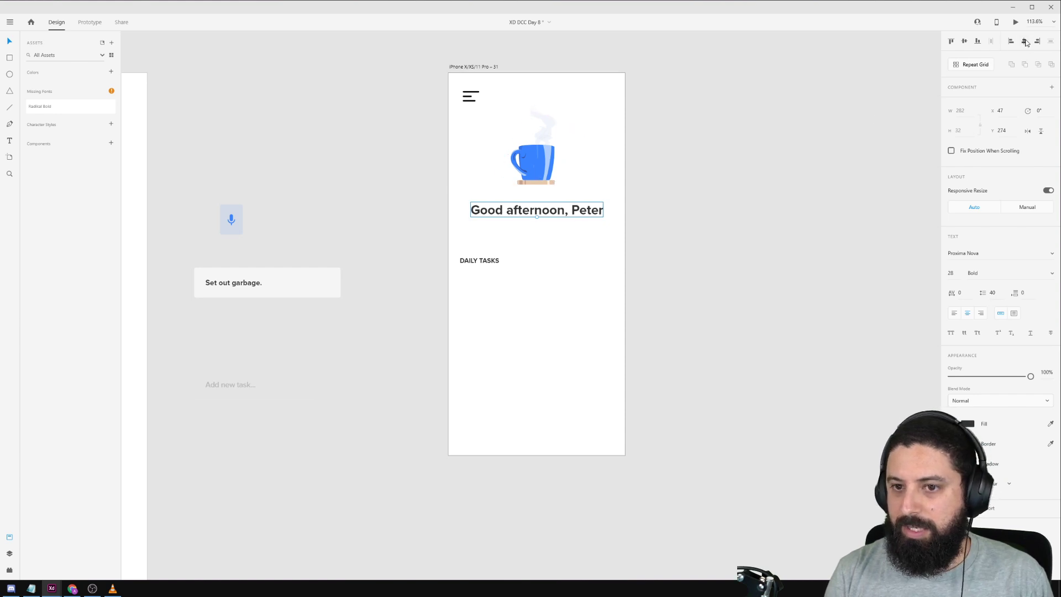
pyautogui.click(709, 225)
# Move the DAILY TASKS heading up slightly and place the "Set out garbage." card directly beneath it on the artboard.
pyautogui.click(483, 263)
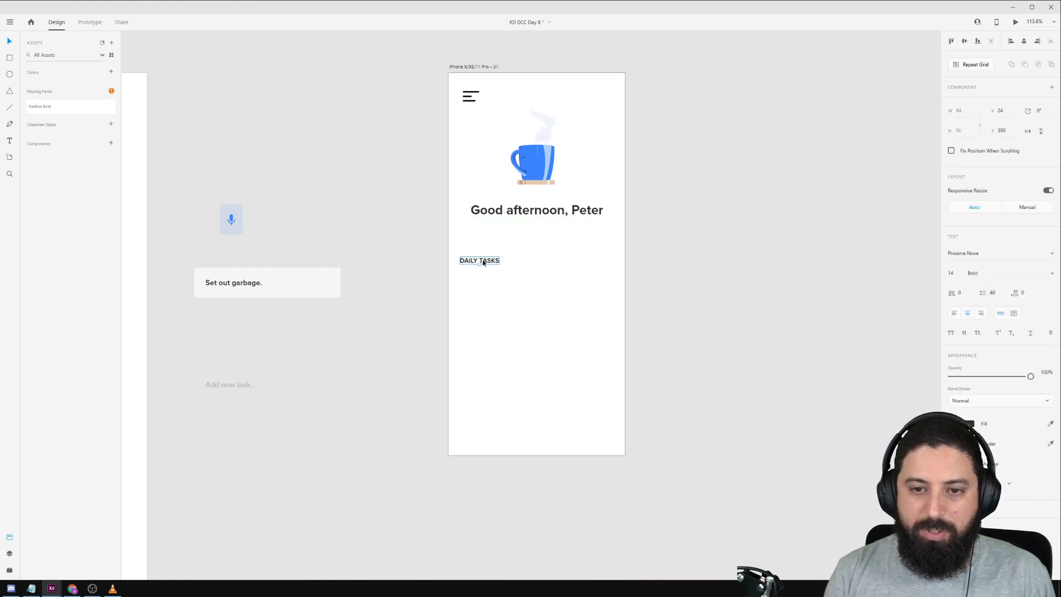
pyautogui.moveTo(484, 262); pyautogui.dragTo(486, 258)
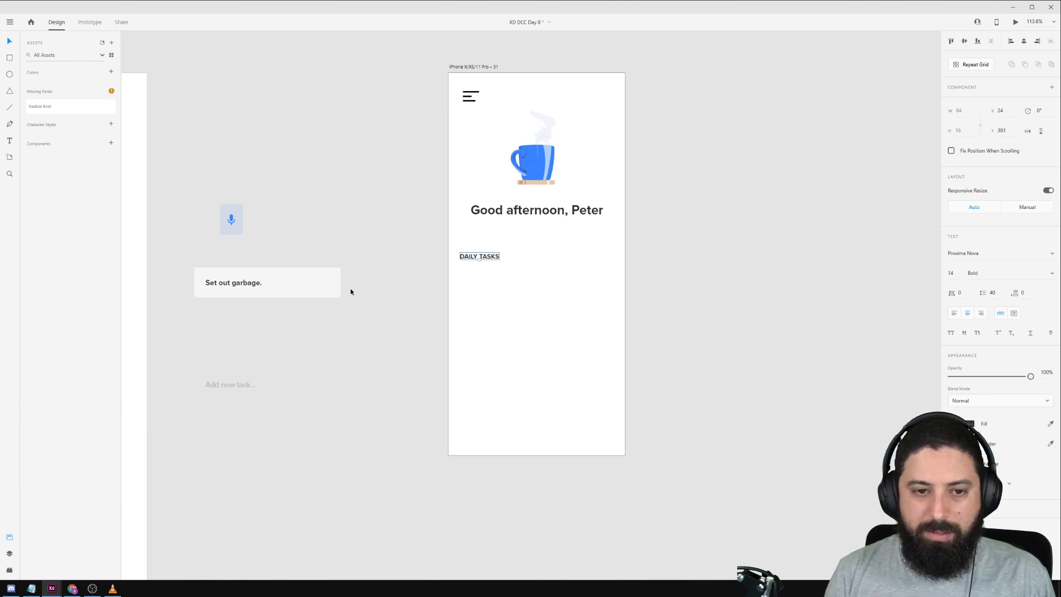
pyautogui.click(249, 289)
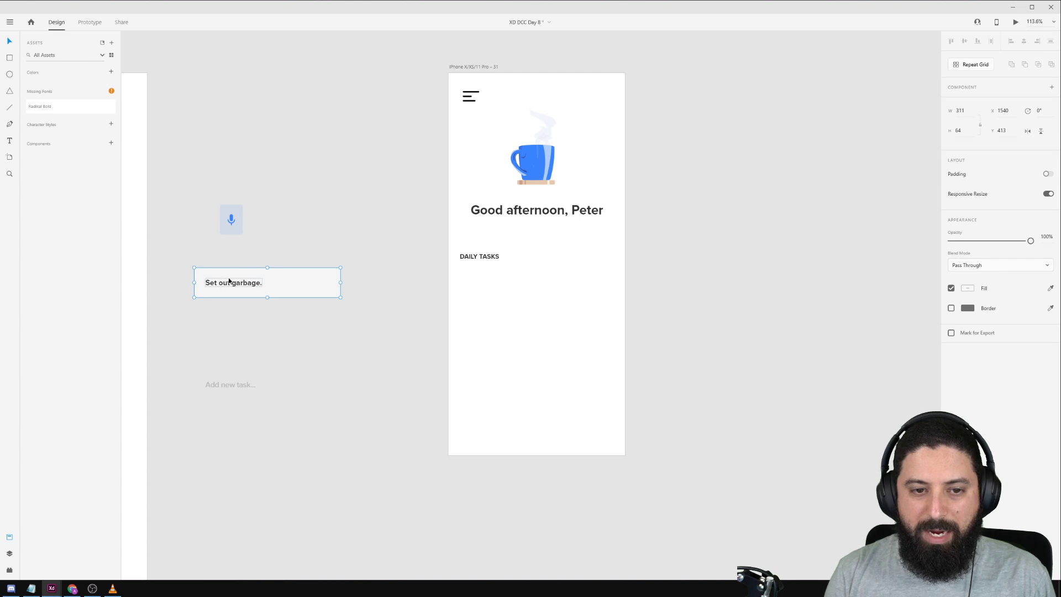
pyautogui.moveTo(223, 282); pyautogui.dragTo(485, 283)
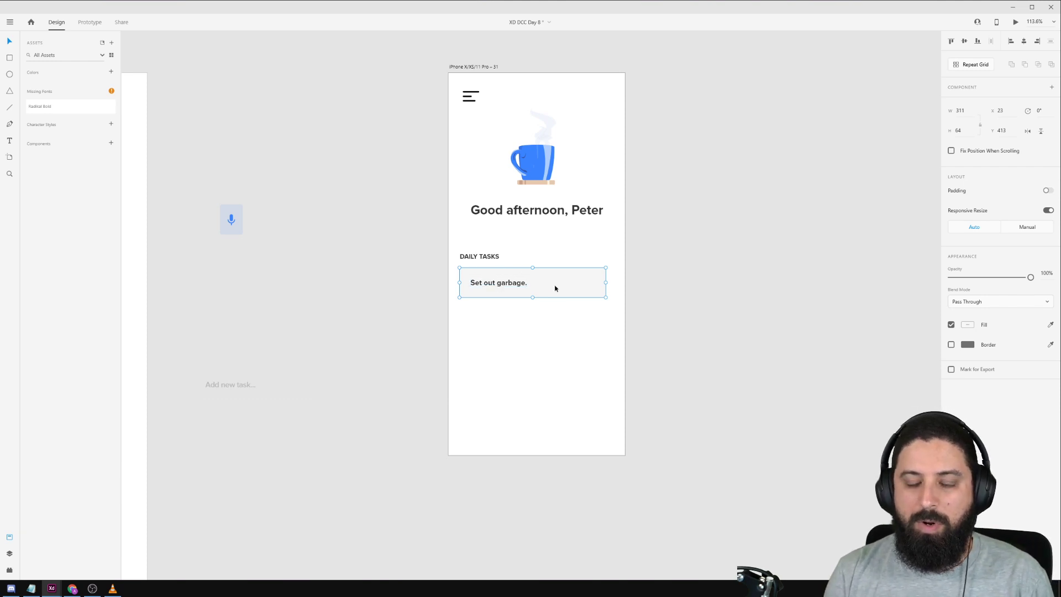
# Turn the "Set out garbage." card into a component and add a new state named Completed.
pyautogui.click(1051, 87)
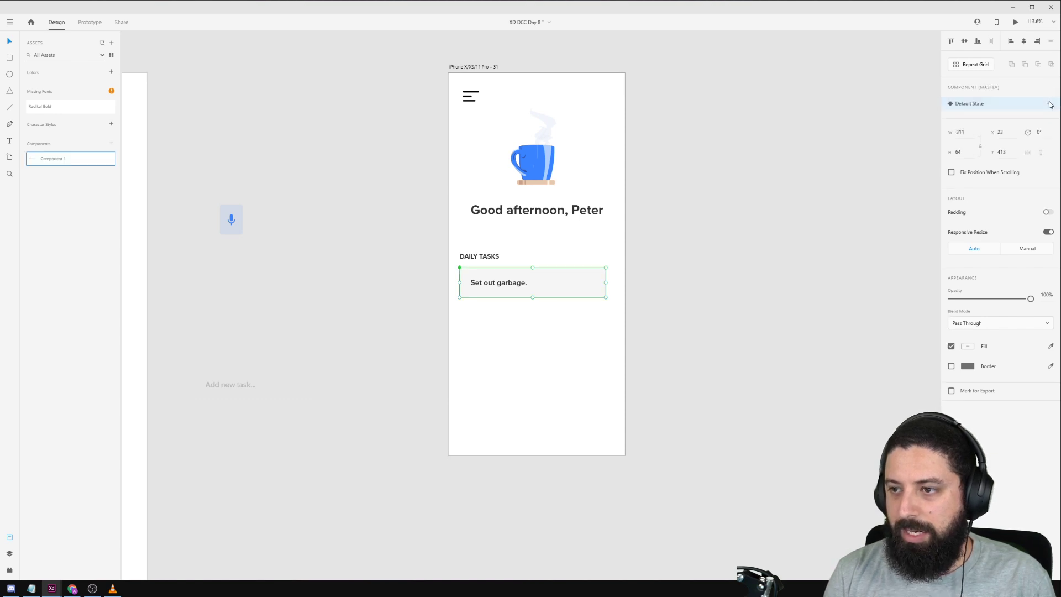
pyautogui.click(1049, 104)
pyautogui.click(1010, 110)
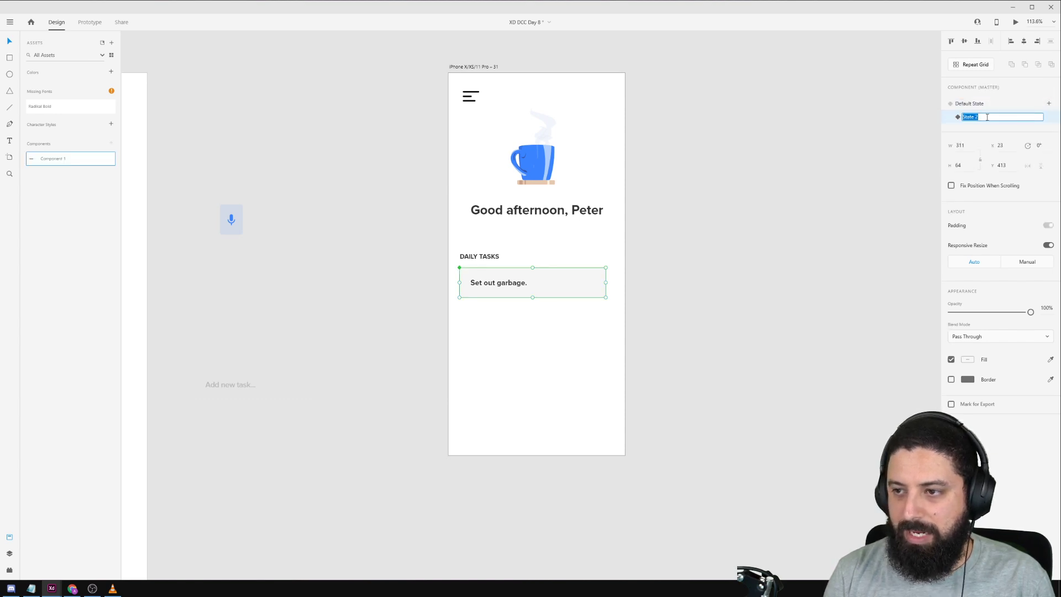
pyautogui.write('Completed')
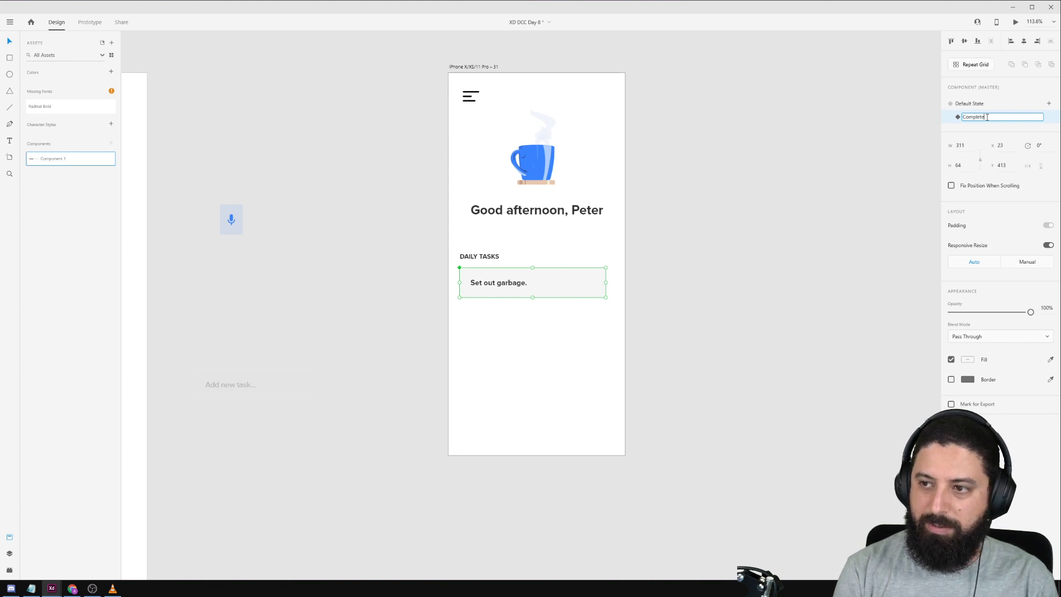
pyautogui.press('Return')
# Add another new state named Deleted to the task card component.
pyautogui.click(1049, 105)
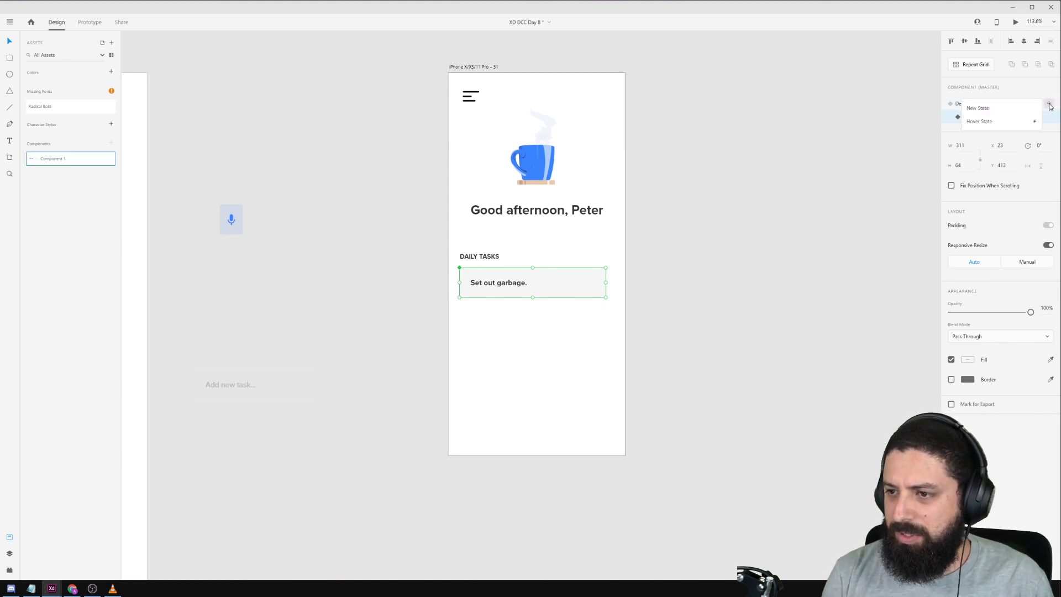
pyautogui.click(1015, 109)
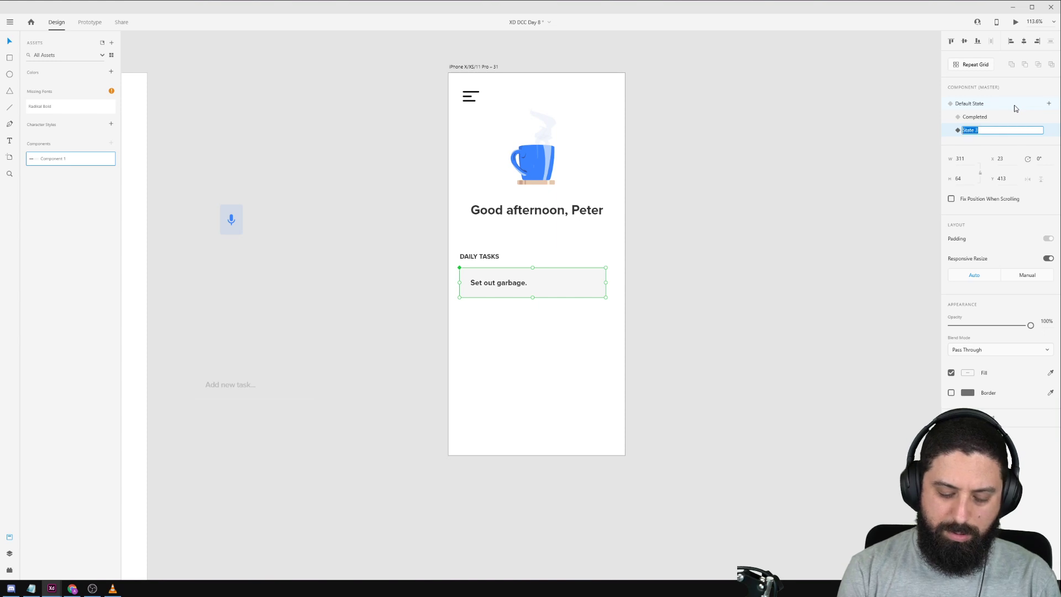
pyautogui.write('Deleted')
pyautogui.press('Return')
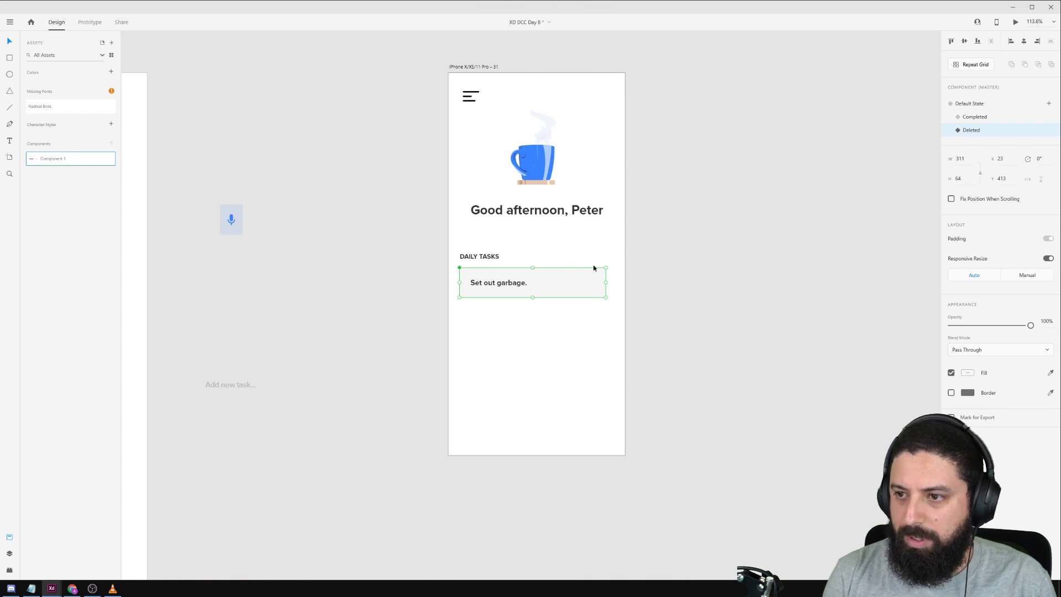
# Recolor the card background in the Deleted state to pinkish red by sampling the microphone icon's blue and shifting its hue.
pyautogui.doubleClick(591, 289)
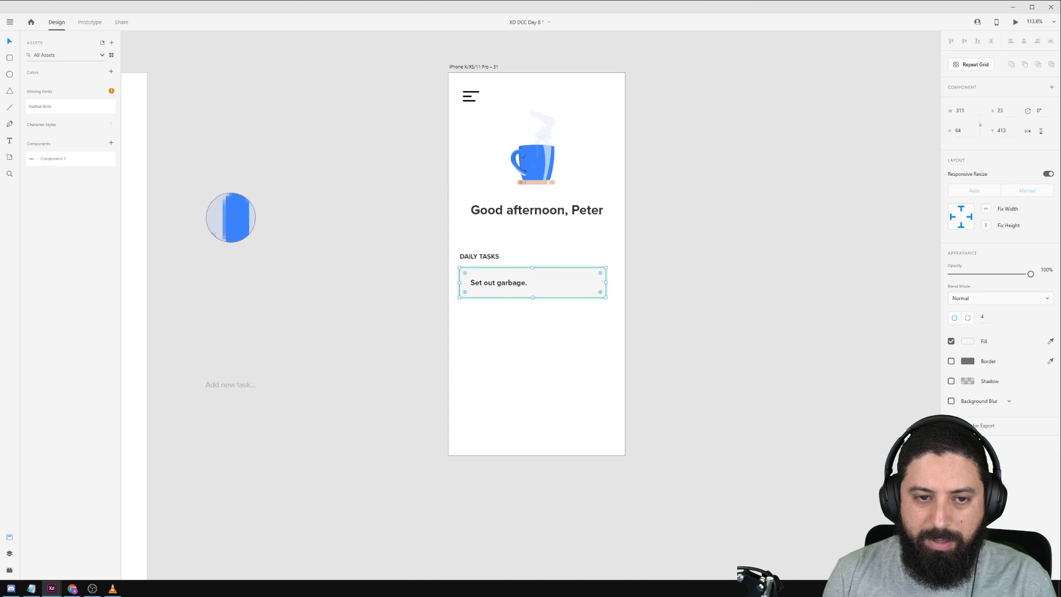
pyautogui.click(228, 218)
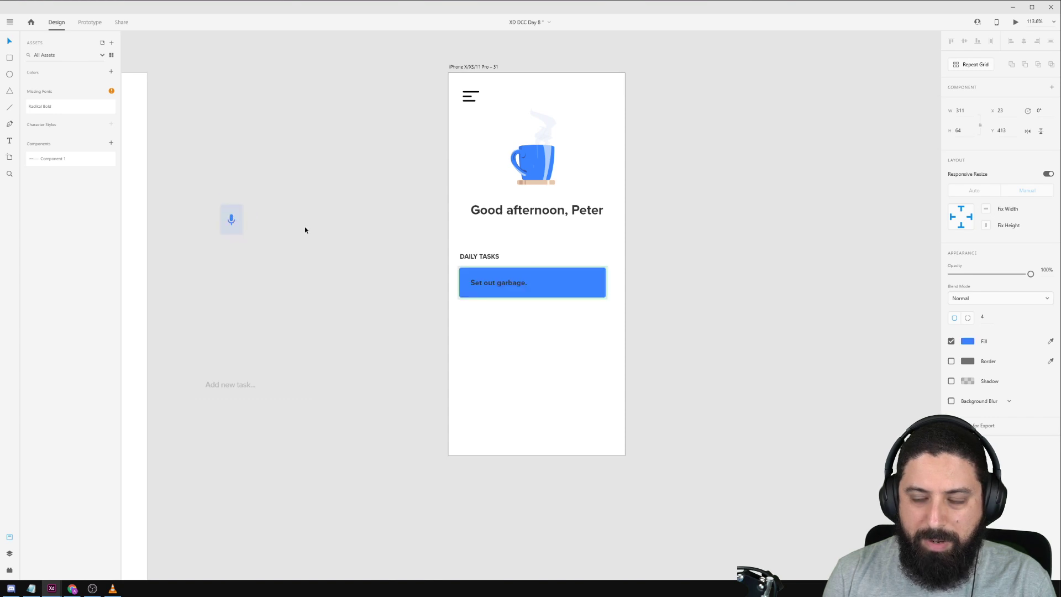
pyautogui.click(967, 341)
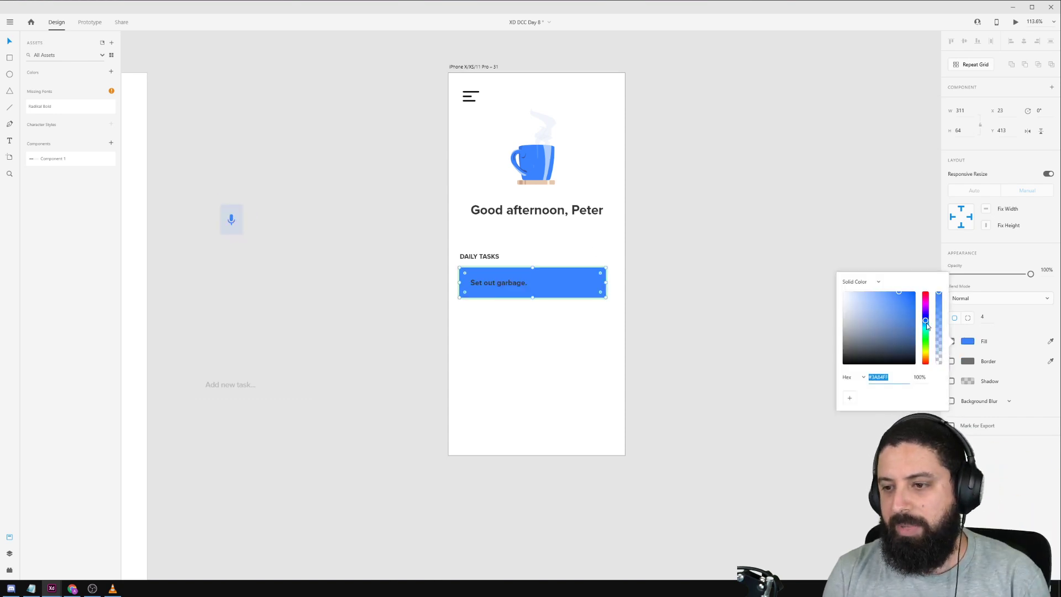
pyautogui.moveTo(926, 321); pyautogui.dragTo(921, 298)
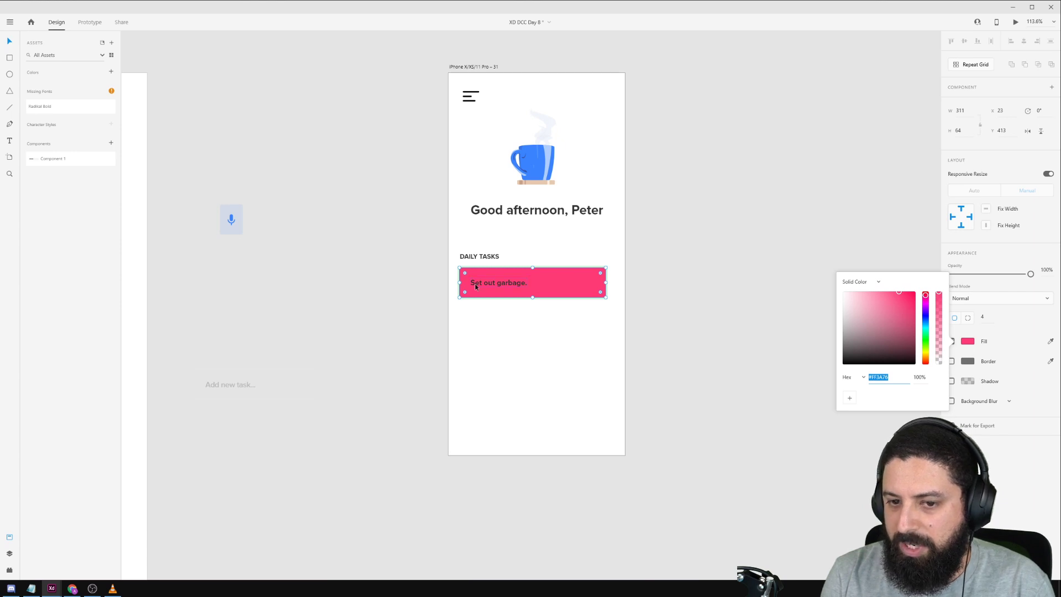
pyautogui.click(744, 268)
# Recolor the card background in the Completed state to bright green by sampling the microphone icon's blue and shifting its hue.
pyautogui.click(571, 294)
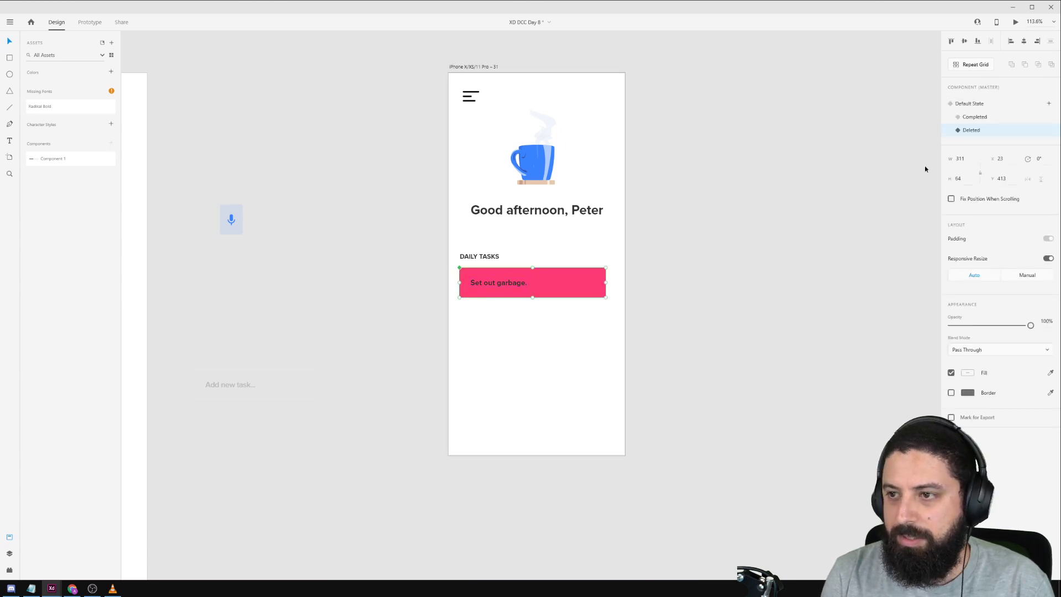
pyautogui.click(974, 116)
pyautogui.doubleClick(590, 280)
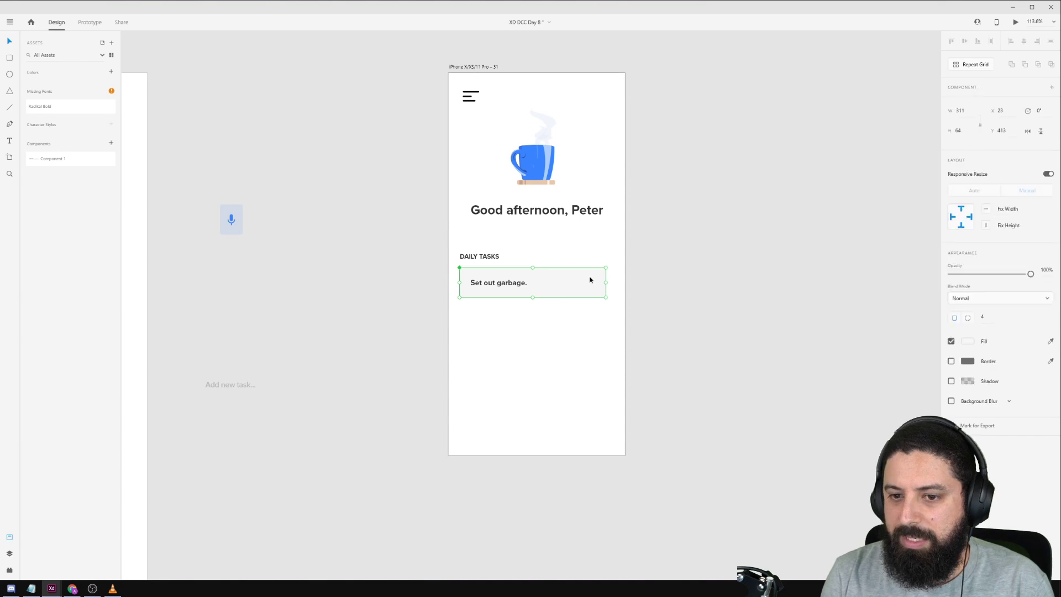
pyautogui.click(967, 342)
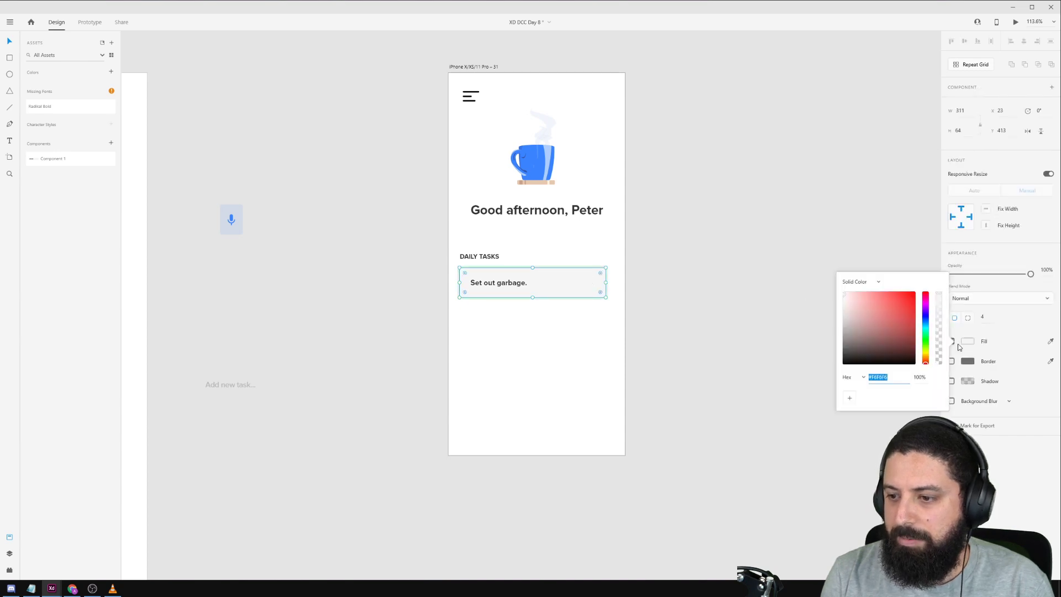
pyautogui.press('Escape')
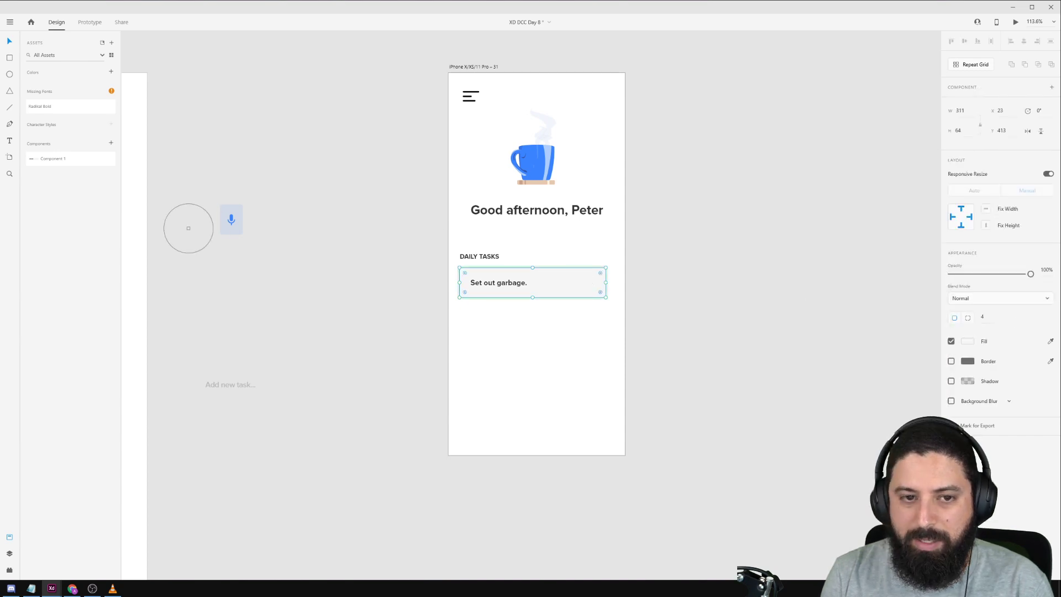
pyautogui.click(231, 219)
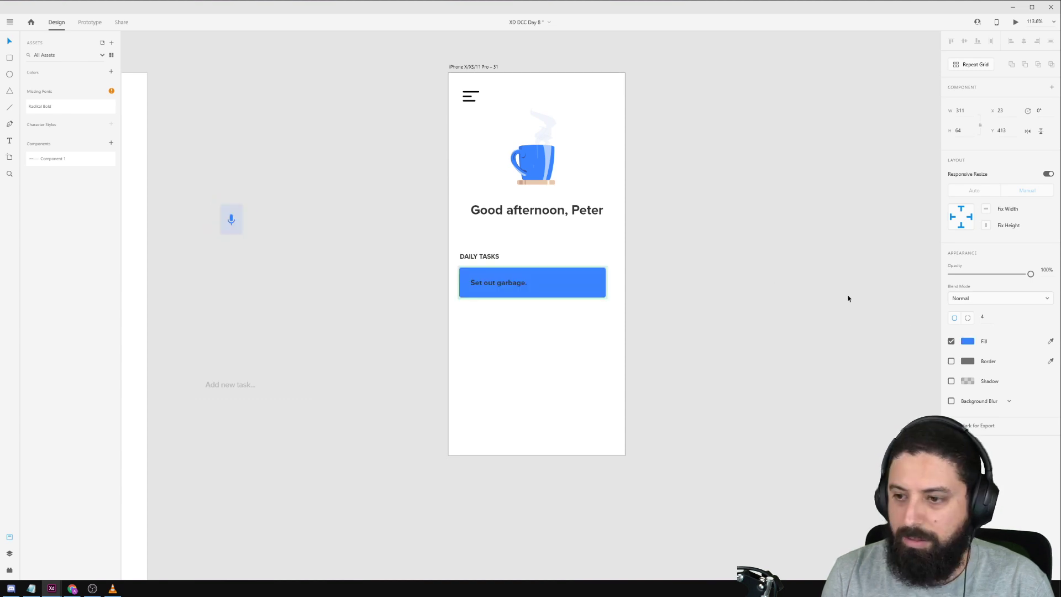
pyautogui.click(968, 341)
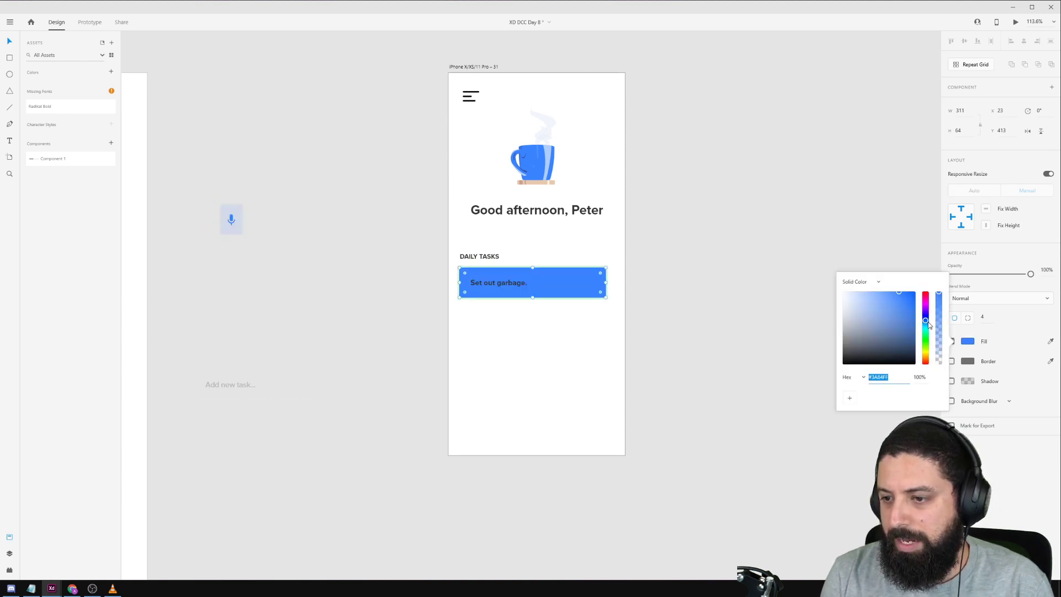
pyautogui.moveTo(929, 326); pyautogui.dragTo(929, 338)
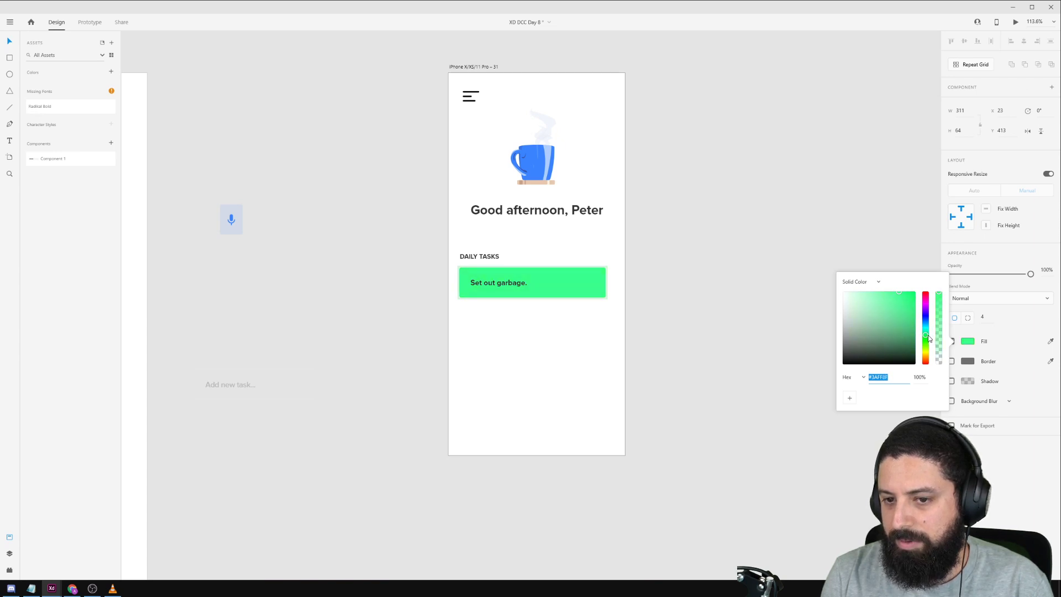
pyautogui.click(721, 325)
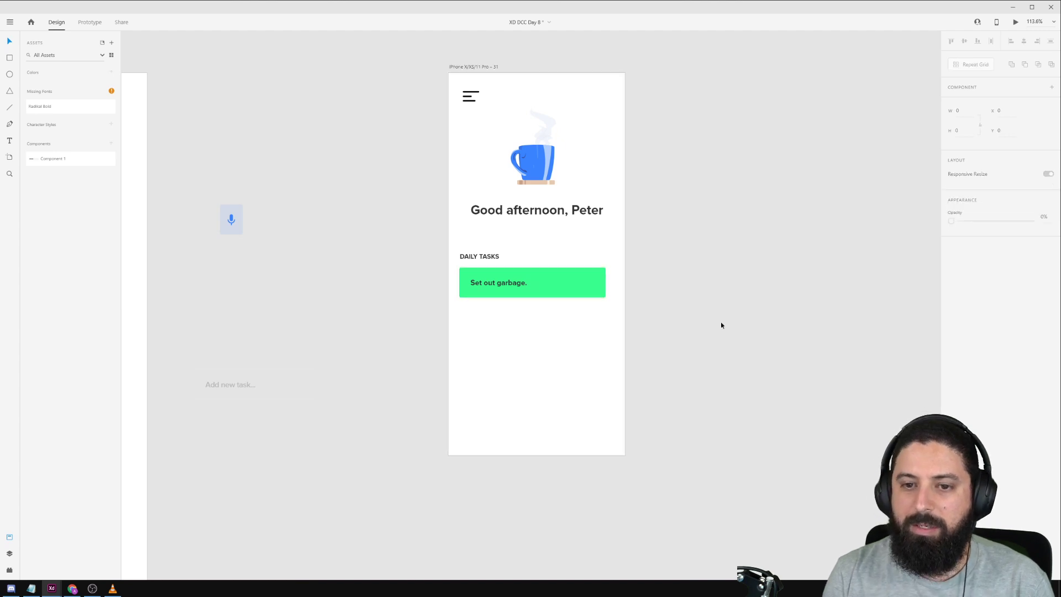
# Return the master card to its Default State and duplicate it directly beneath, with the copy at Y 485.
pyautogui.click(565, 275)
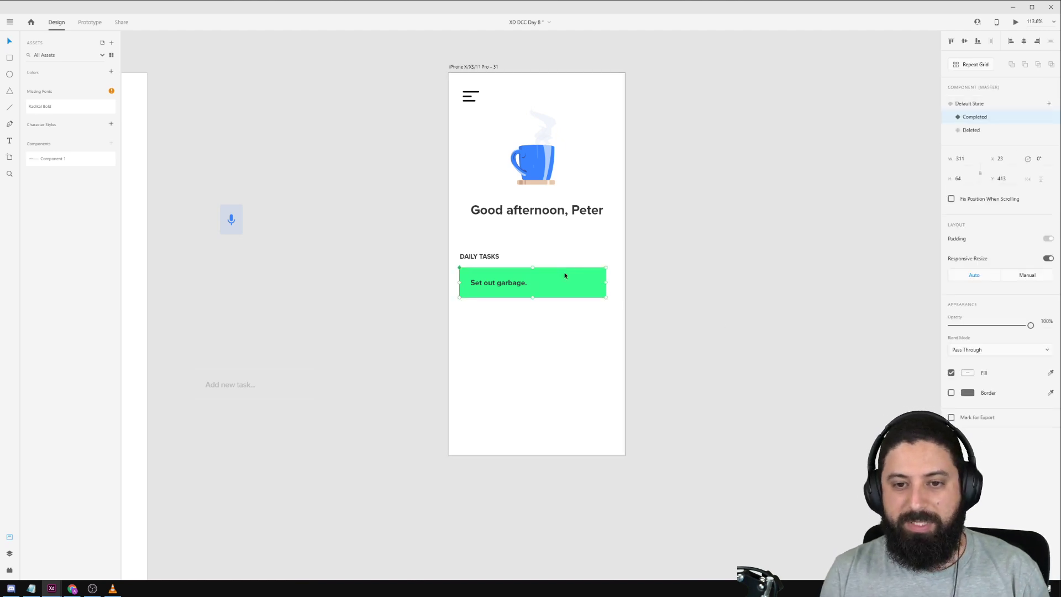
pyautogui.click(988, 103)
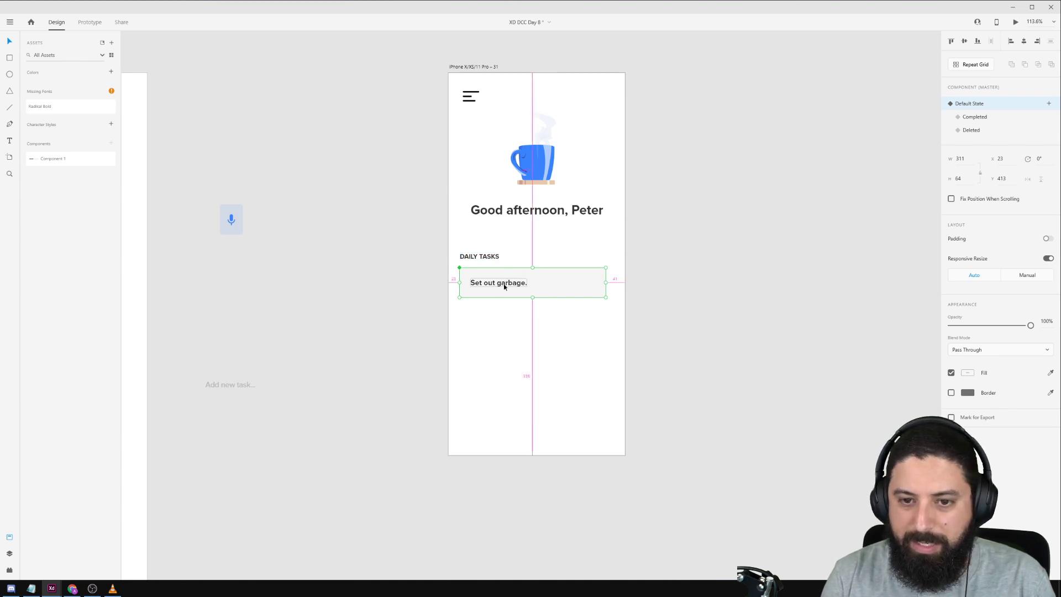
pyautogui.moveTo(504, 286); pyautogui.dragTo(506, 322)
pyautogui.press('Up')
pyautogui.press('Up')
pyautogui.press('Up')
pyautogui.press('Up')
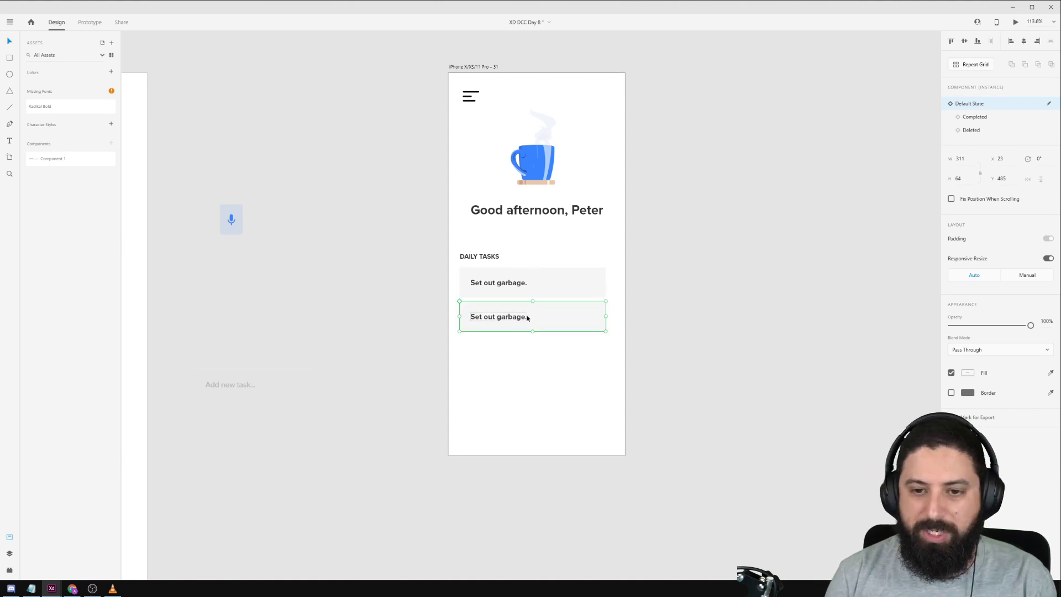
# Change the second card's text to "Empty the dishwasher".
pyautogui.doubleClick(507, 318)
pyautogui.doubleClick(507, 319)
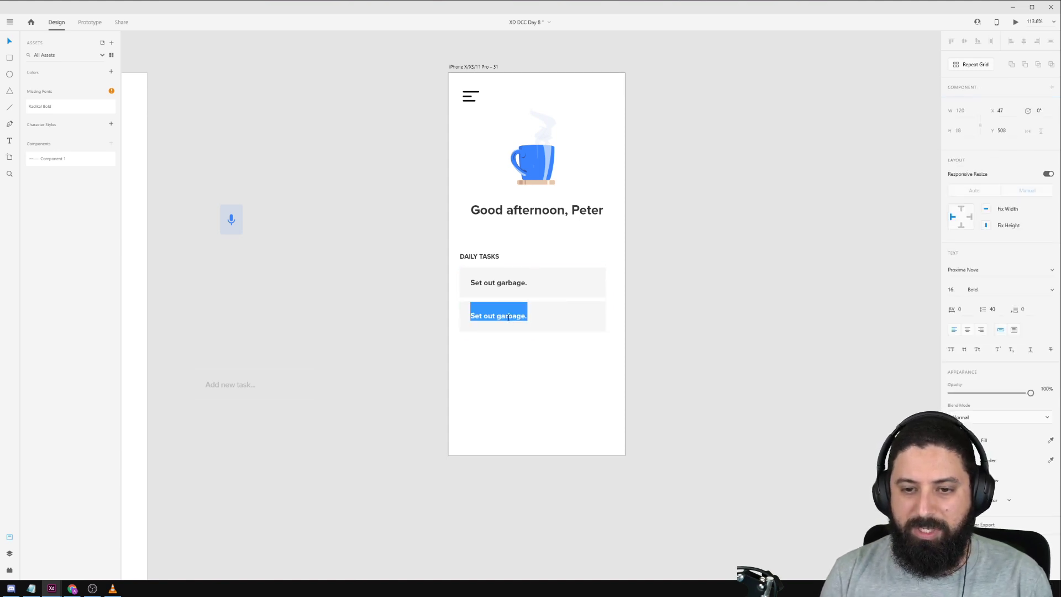
pyautogui.write('Emp')
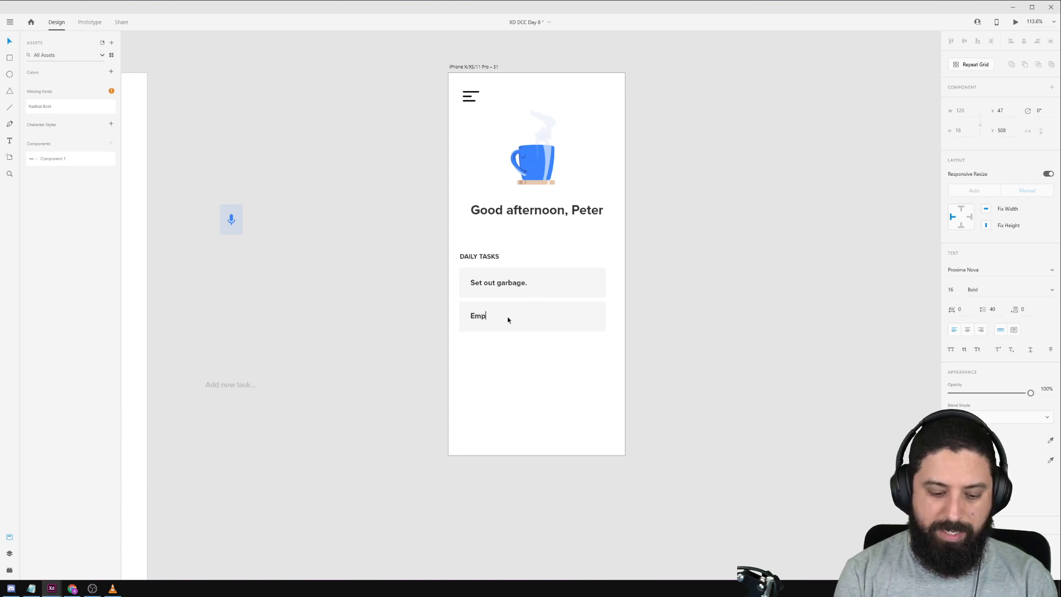
pyautogui.write('ty the dis')
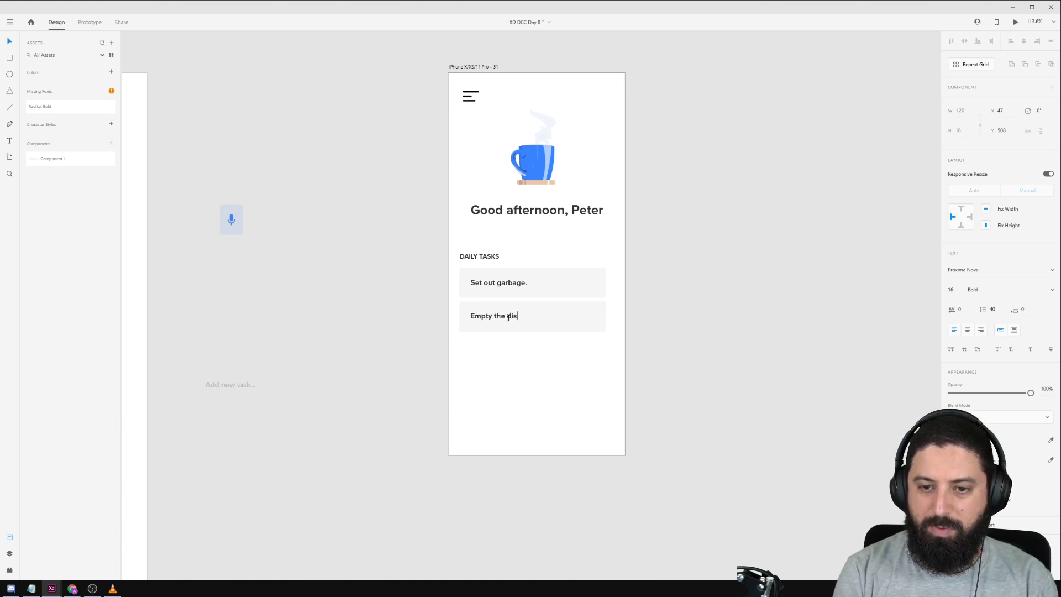
pyautogui.write('hwasher')
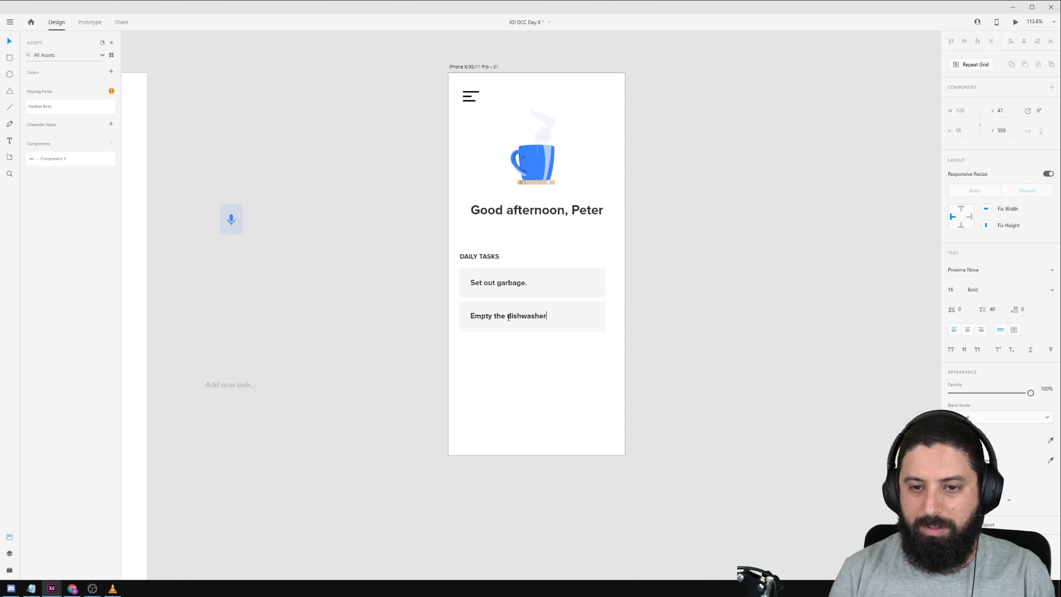
pyautogui.press('Escape')
# Duplicate the dishwasher card beneath itself and change its text to a reminder to text a named friend about playing Starcraft.
pyautogui.moveTo(524, 324); pyautogui.dragTo(527, 351)
pyautogui.doubleClick(527, 351)
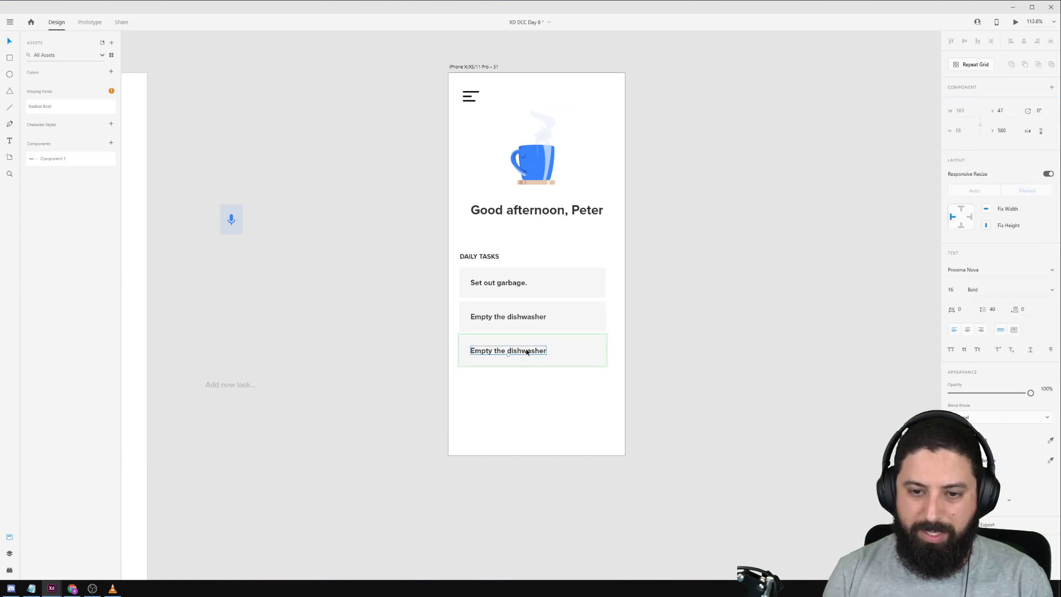
pyautogui.doubleClick(526, 351)
pyautogui.write('Text ')
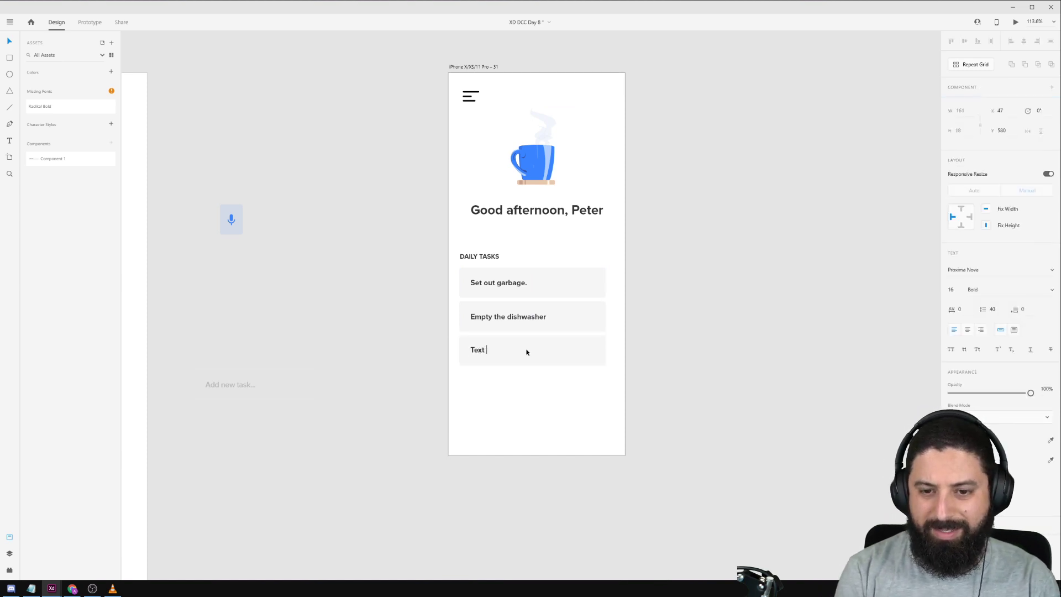
pyautogui.write('Stian ab')
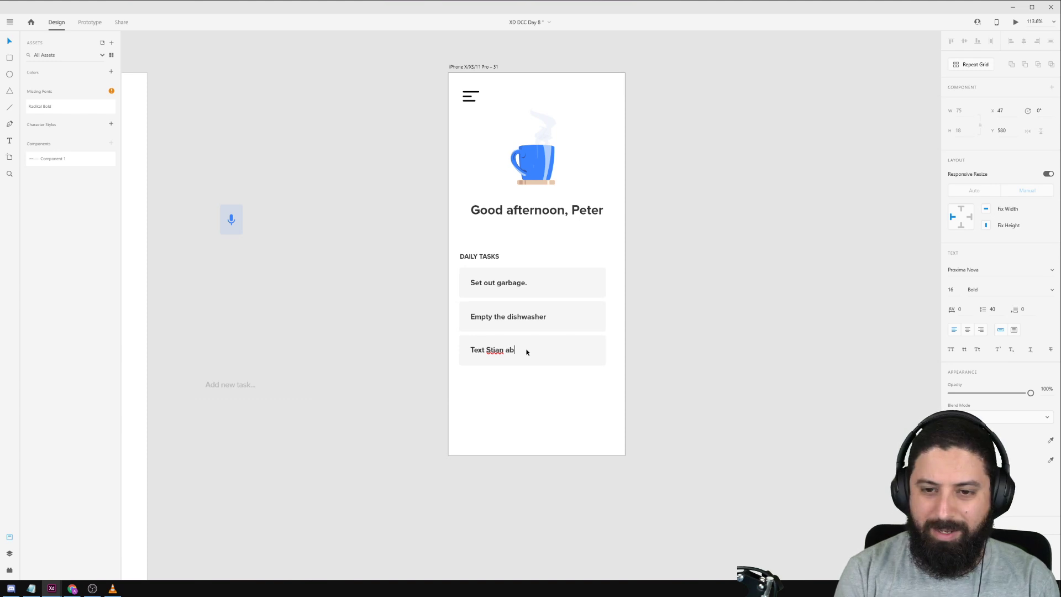
pyautogui.write('out playing Starcrac')
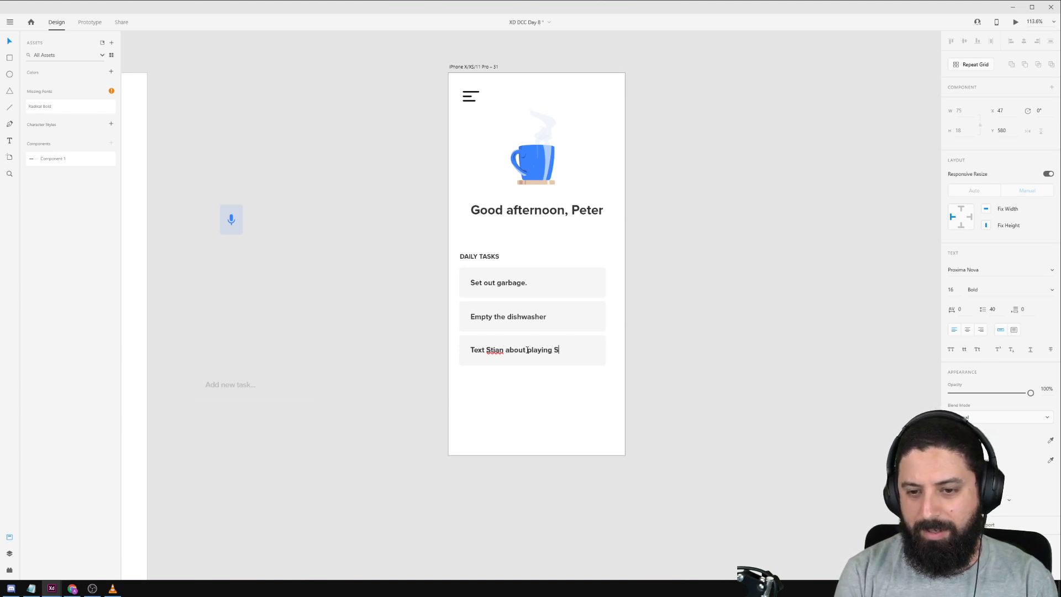
pyautogui.press('BackSpace')
pyautogui.press('BackSpace')
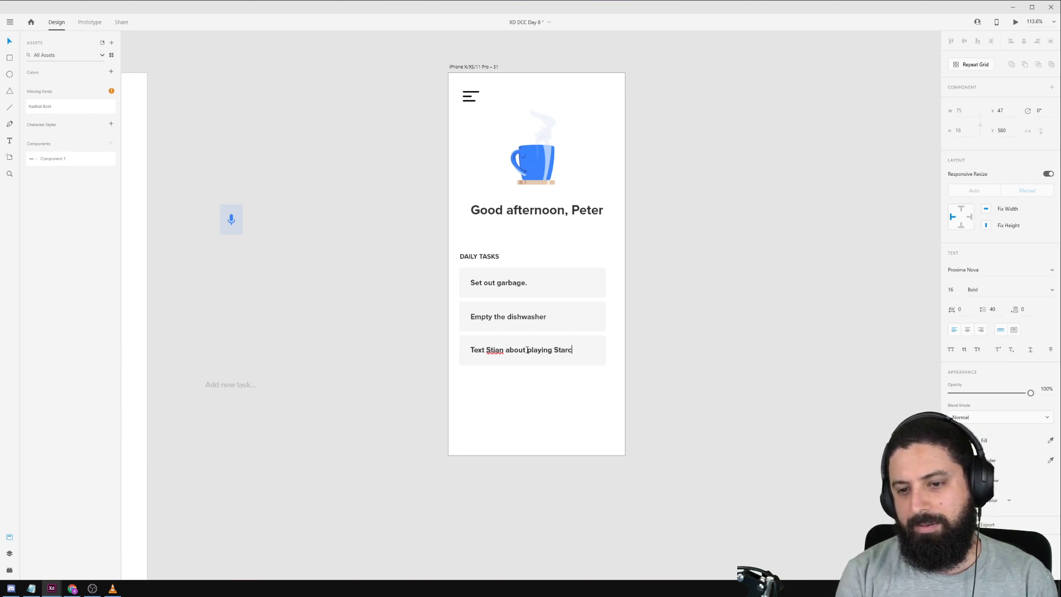
pyautogui.write('raft')
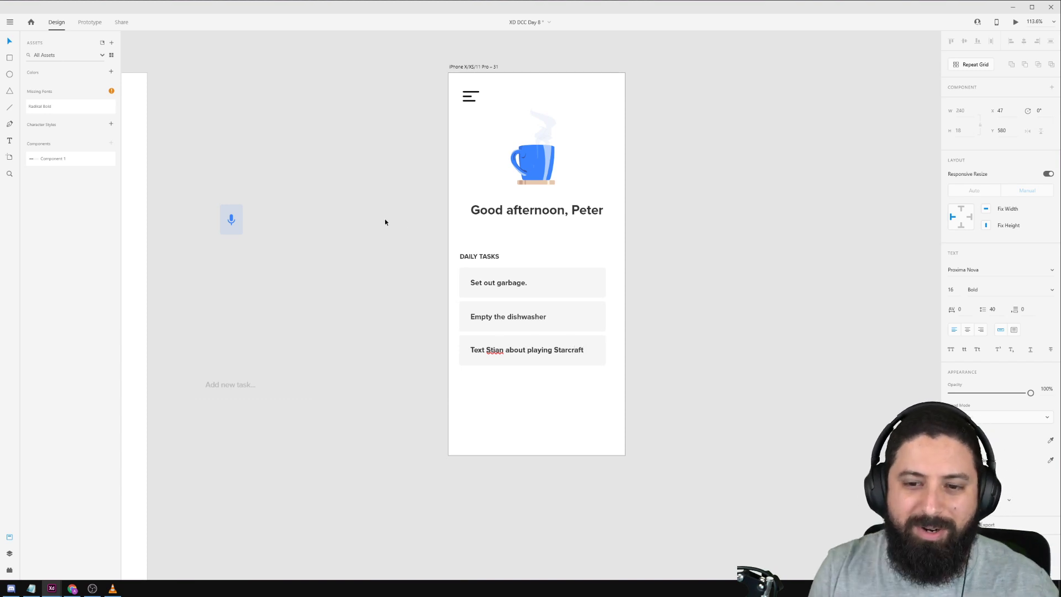
pyautogui.press('Escape')
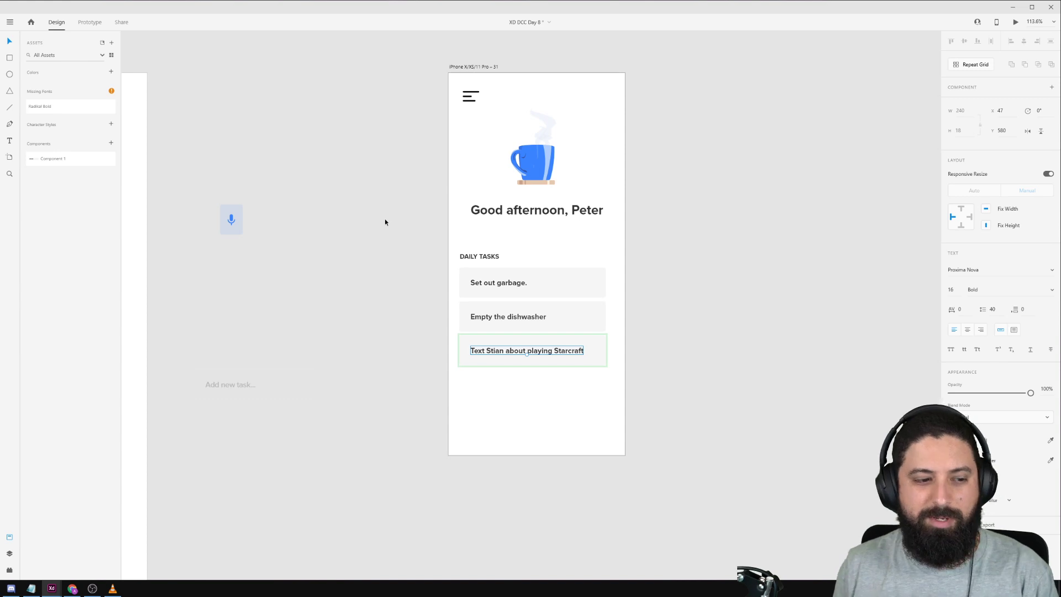
pyautogui.click(344, 435)
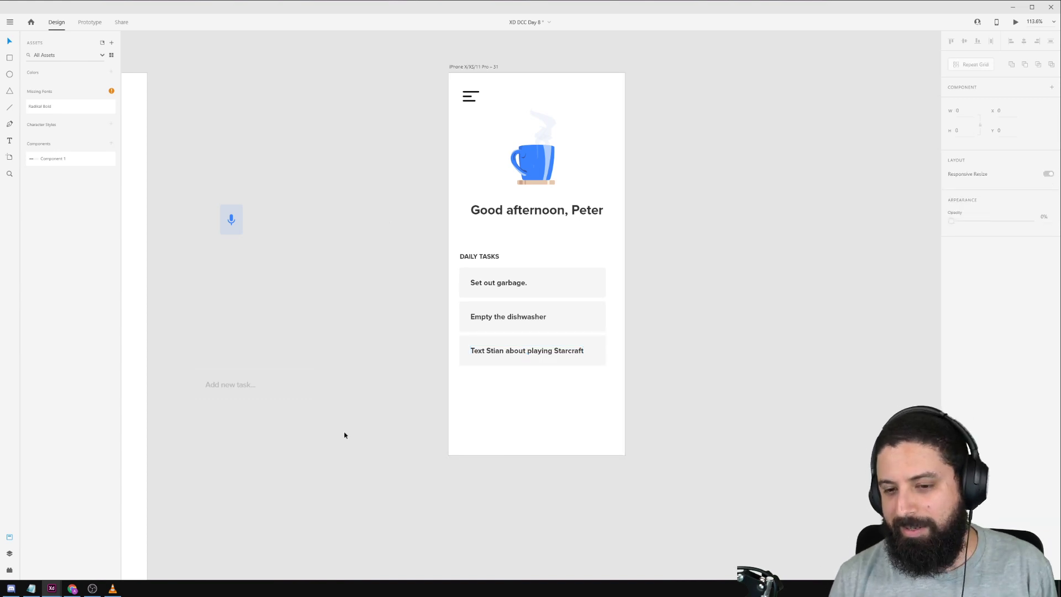
# Place the "Add new task..." field below the third card and the microphone button beside it, flush with the cards' edges.
pyautogui.click(218, 386)
pyautogui.moveTo(216, 384); pyautogui.dragTo(481, 386)
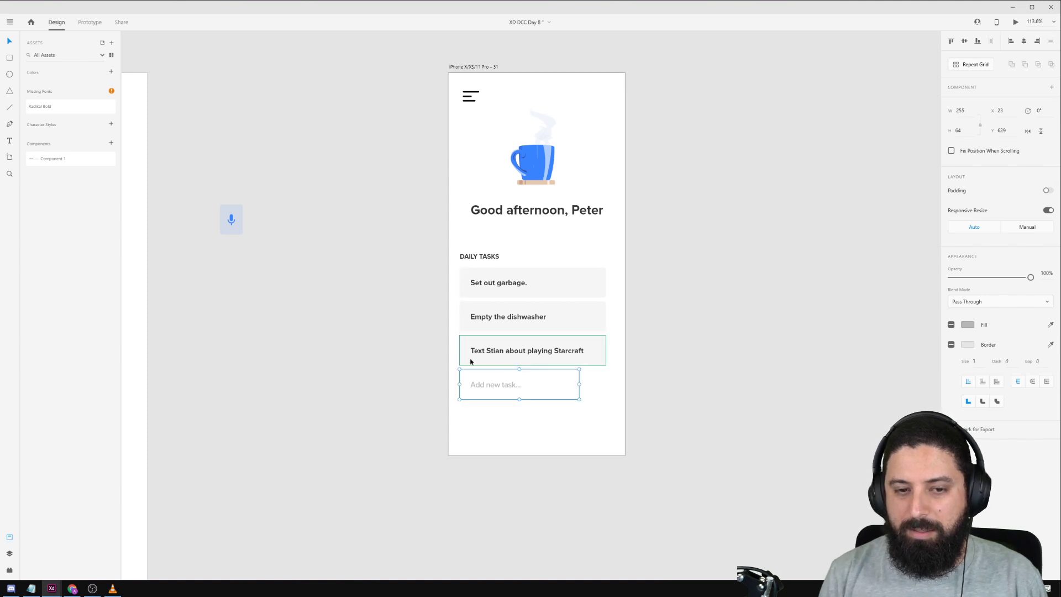
pyautogui.moveTo(228, 221); pyautogui.dragTo(594, 386)
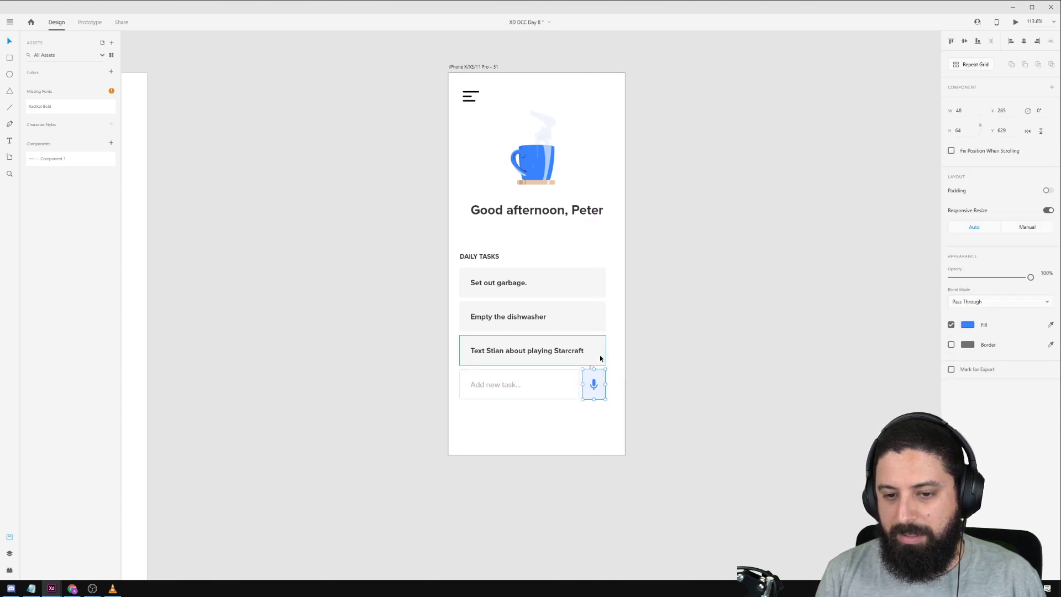
pyautogui.keyDown('shift'); pyautogui.click(562, 386); pyautogui.keyUp('shift')
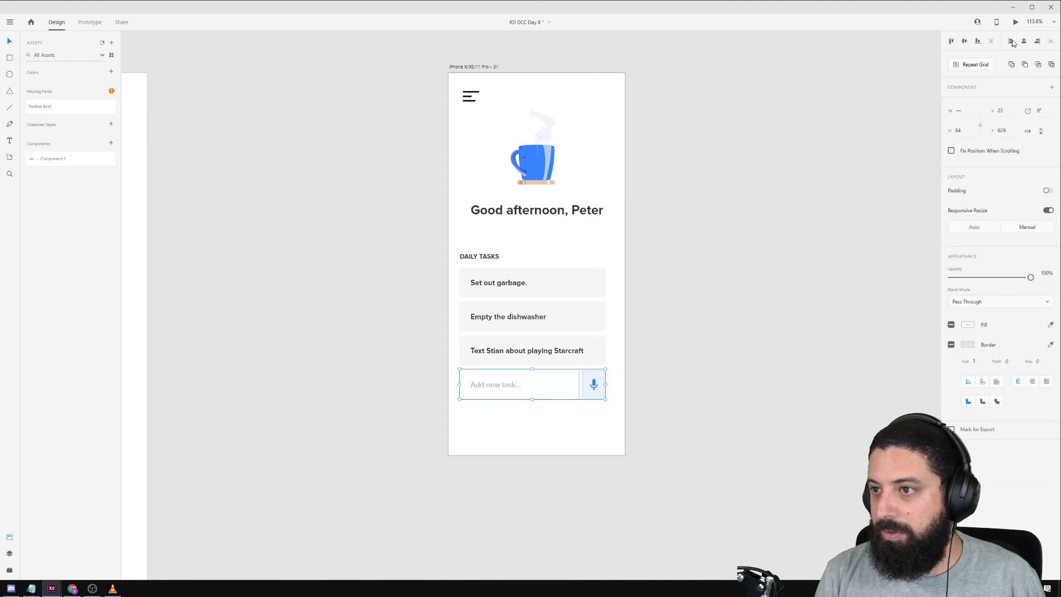
pyautogui.click(711, 254)
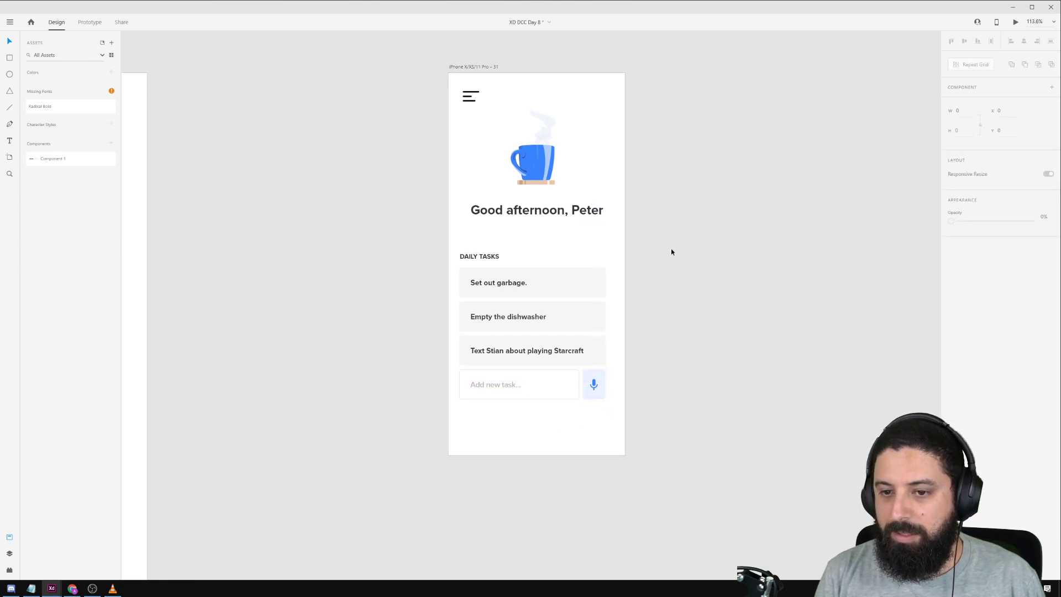
# Center the DAILY TASKS heading, the three cards and the new-task row horizontally on the artboard as one block.
pyautogui.moveTo(655, 253); pyautogui.dragTo(430, 428)
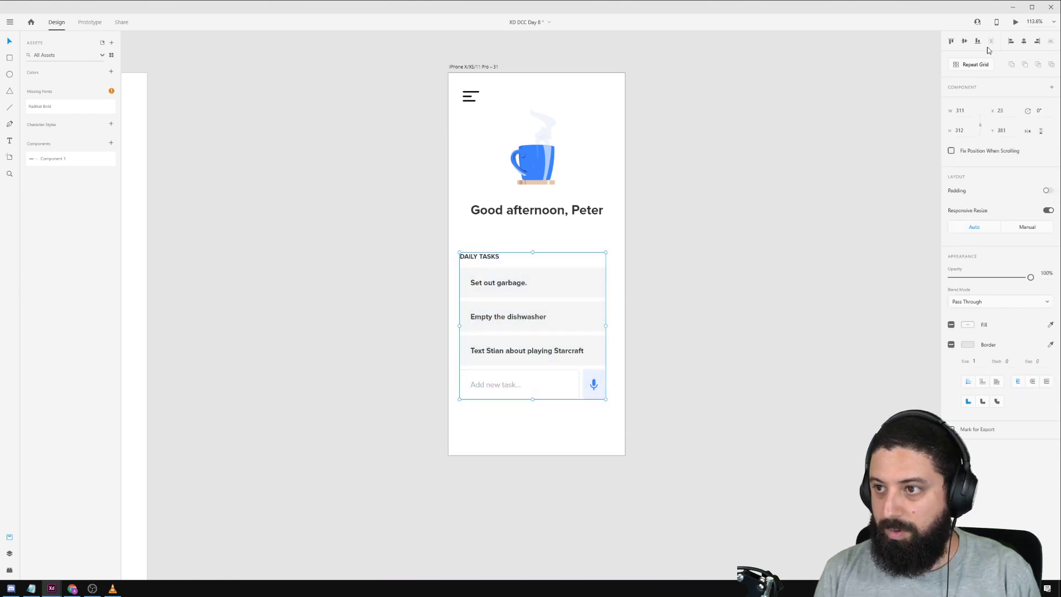
pyautogui.click(1023, 44)
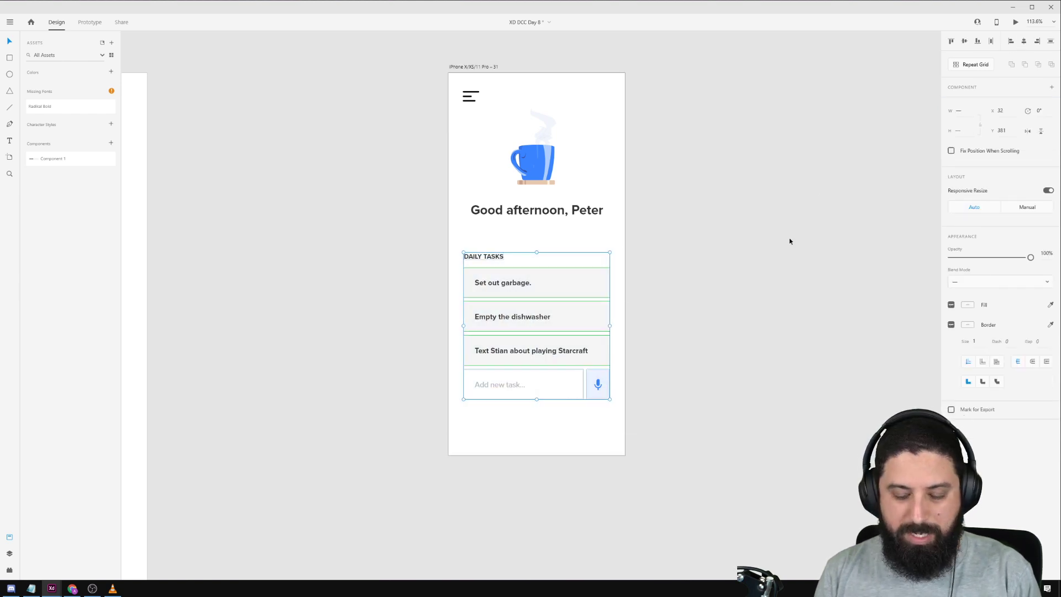
pyautogui.click(694, 327)
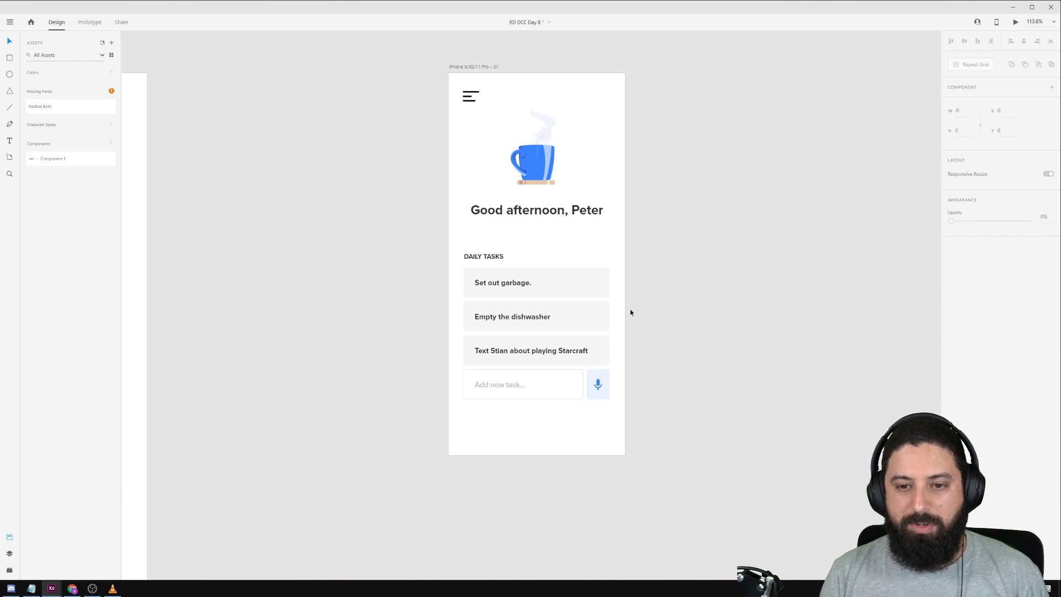
# Move the greeting text and the coffee mug illustration up slightly on the artboard.
pyautogui.moveTo(646, 244); pyautogui.dragTo(452, 416)
pyautogui.click(569, 214)
pyautogui.moveTo(569, 215); pyautogui.dragTo(569, 207)
pyautogui.keyDown('shift'); pyautogui.click(539, 173); pyautogui.keyUp('shift')
pyautogui.moveTo(539, 173); pyautogui.dragTo(538, 164)
# Move the DAILY TASKS heading, the three cards and the new-task row up slightly as one block.
pyautogui.moveTo(668, 242); pyautogui.dragTo(416, 445)
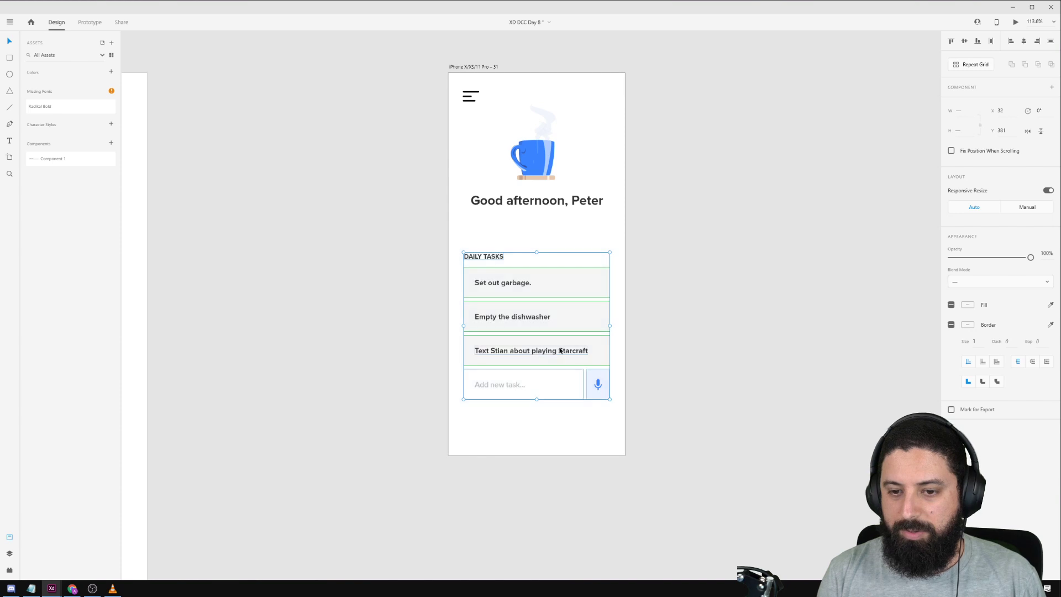
pyautogui.moveTo(560, 350); pyautogui.dragTo(561, 338)
pyautogui.click(702, 353)
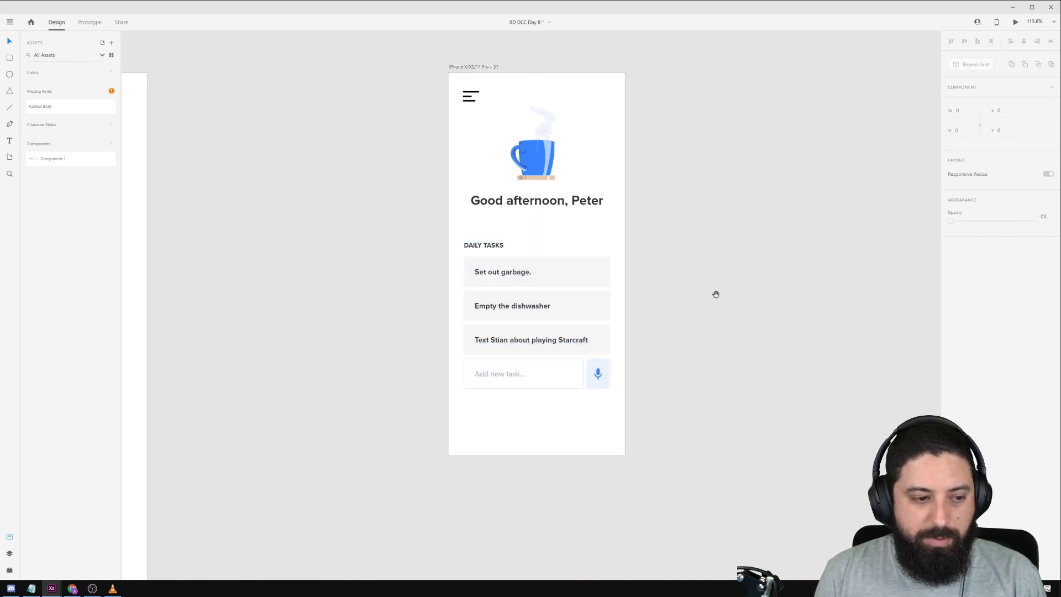
# Duplicate the finished to-do artboard and place the copy beside the original.
pyautogui.moveTo(715, 294); pyautogui.dragTo(520, 300)
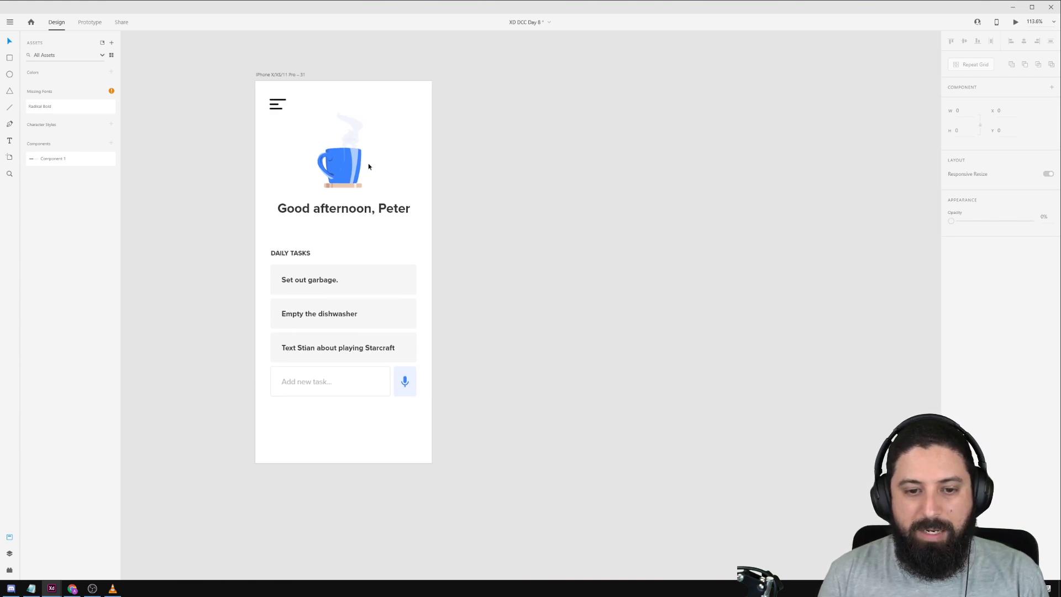
pyautogui.click(286, 74)
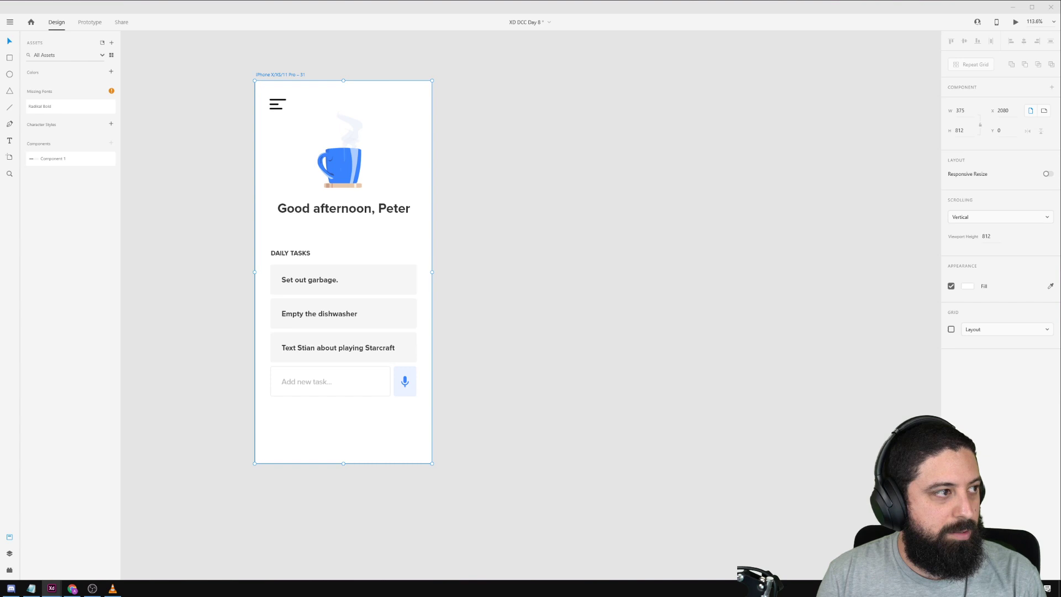
pyautogui.click(484, 153)
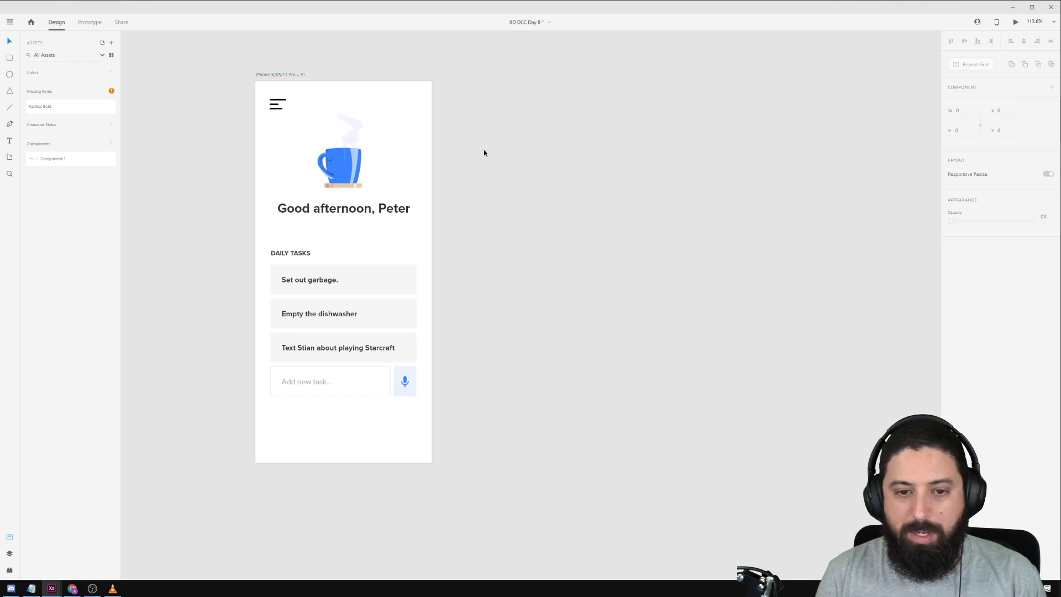
pyautogui.click(284, 72)
pyautogui.moveTo(277, 76); pyautogui.dragTo(468, 91)
pyautogui.click(641, 400)
# Remove the microphone button and the "Add new task..." field from the duplicated artboard.
pyautogui.scroll(-2, 661, 400)
pyautogui.hscroll(2, 661, 400)
pyautogui.click(545, 340)
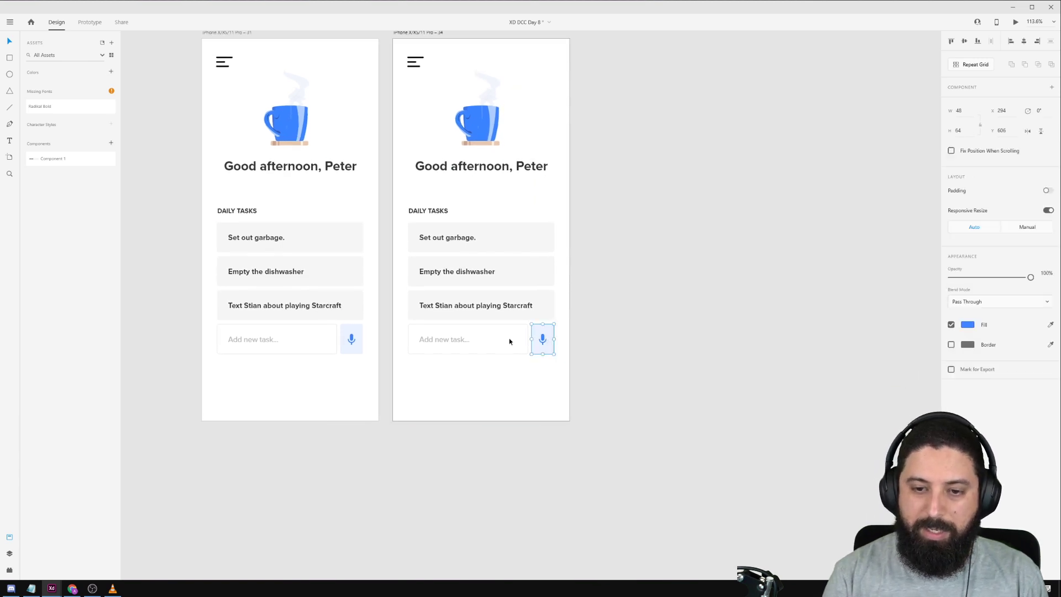
pyautogui.press('Delete')
pyautogui.click(482, 342)
pyautogui.press('Delete')
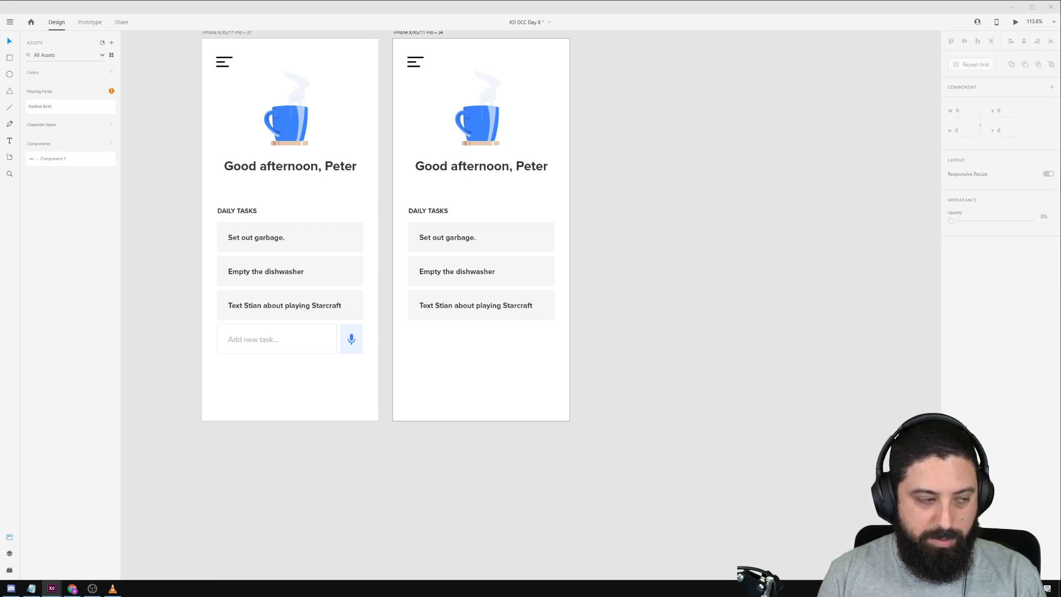
# Paste the copied "Get the mail." card into the duplicated artboard and place it directly beneath the third card.
pyautogui.click(415, 33)
pyautogui.hotkey('ctrl', 'v')
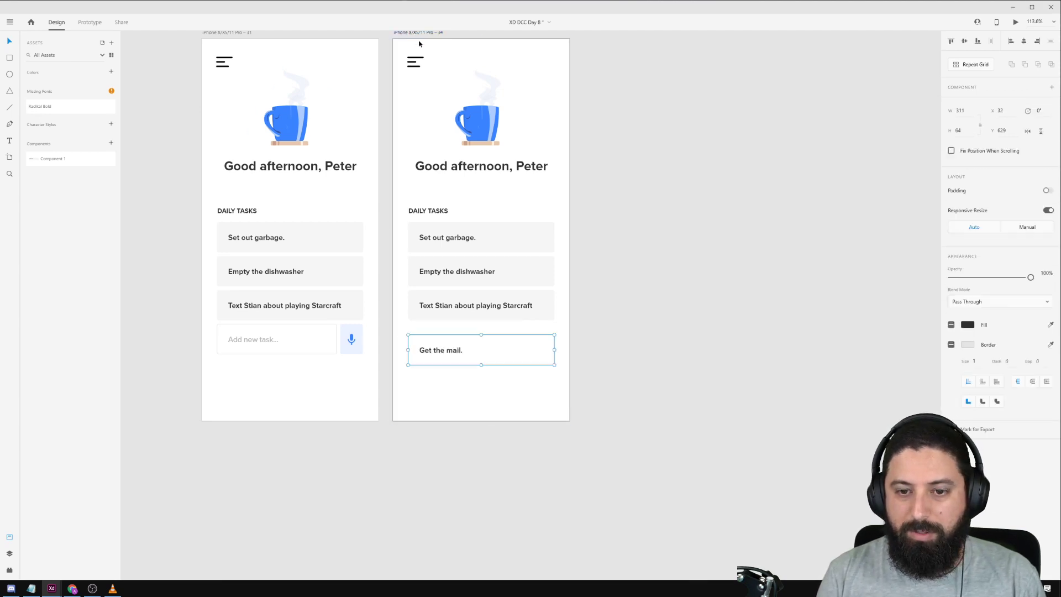
pyautogui.moveTo(445, 352); pyautogui.dragTo(446, 341)
pyautogui.doubleClick(446, 341)
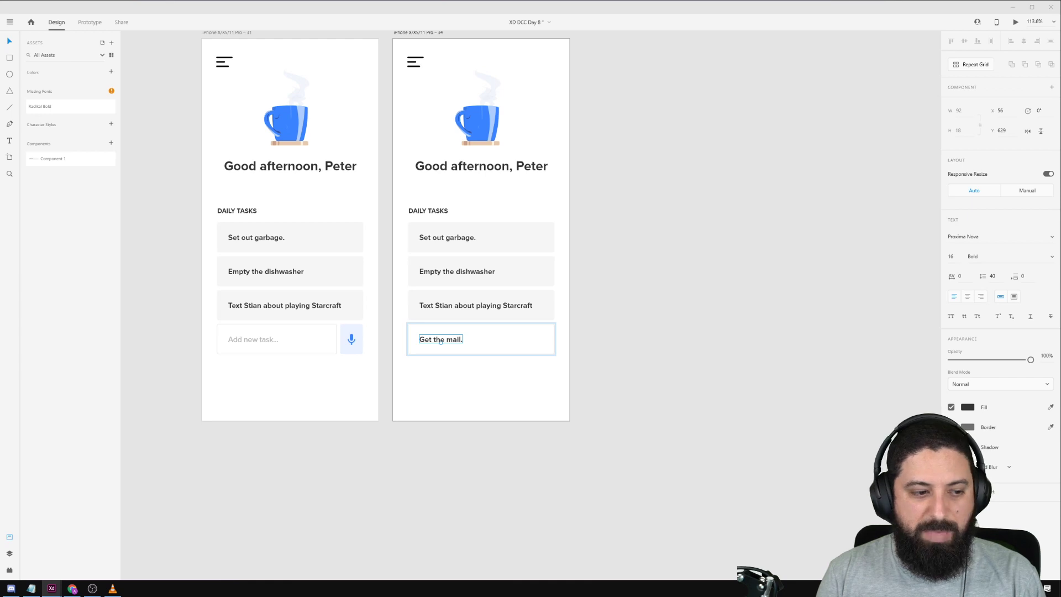
pyautogui.click(672, 305)
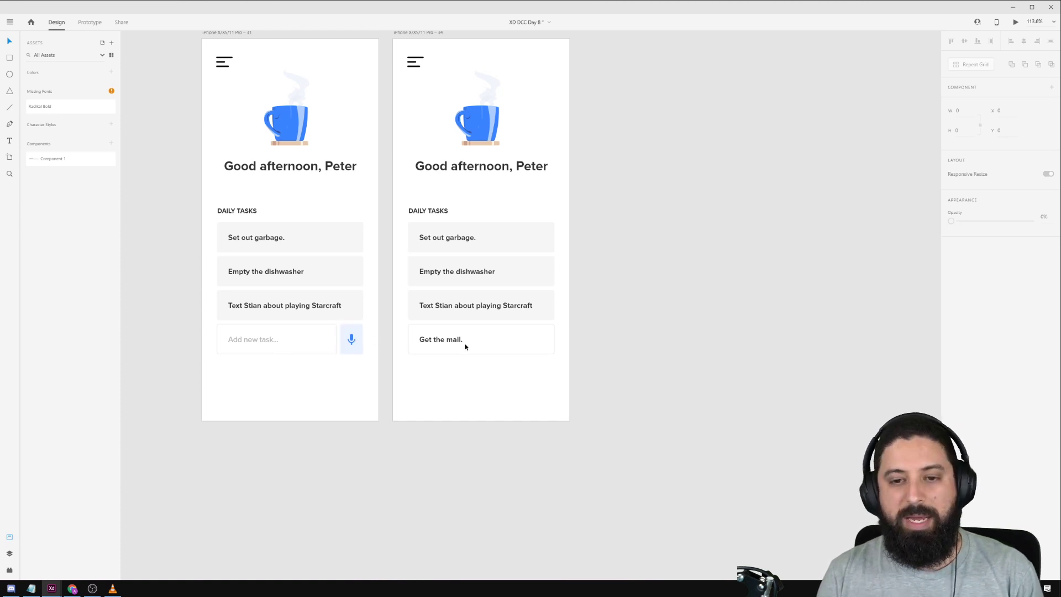
# Create a prototype link from the original artboard's microphone button to the duplicated artboard.
pyautogui.moveTo(727, 171); pyautogui.dragTo(618, 249)
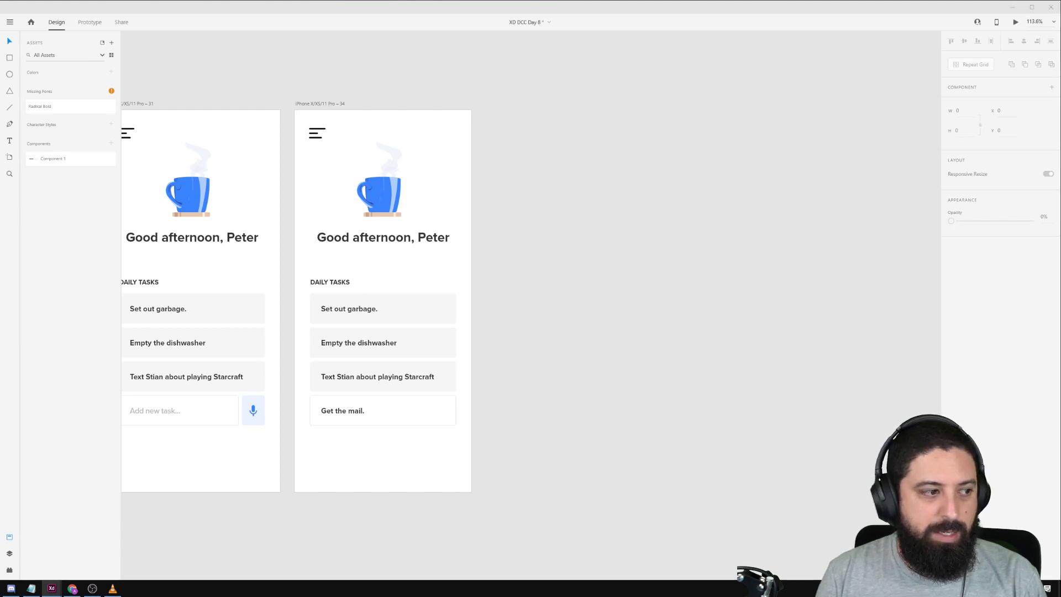
pyautogui.click(257, 404)
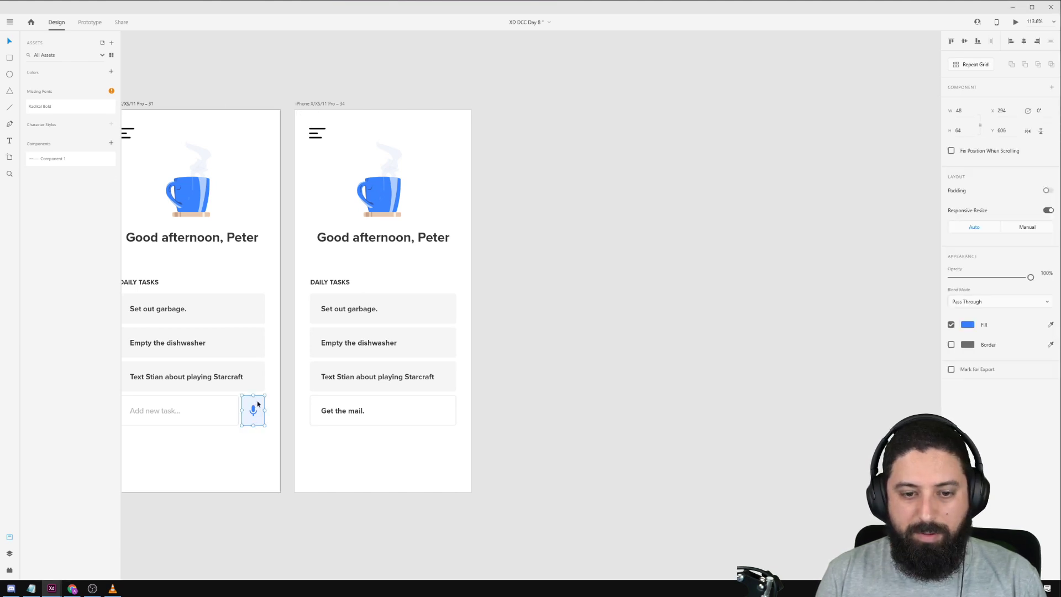
pyautogui.click(89, 23)
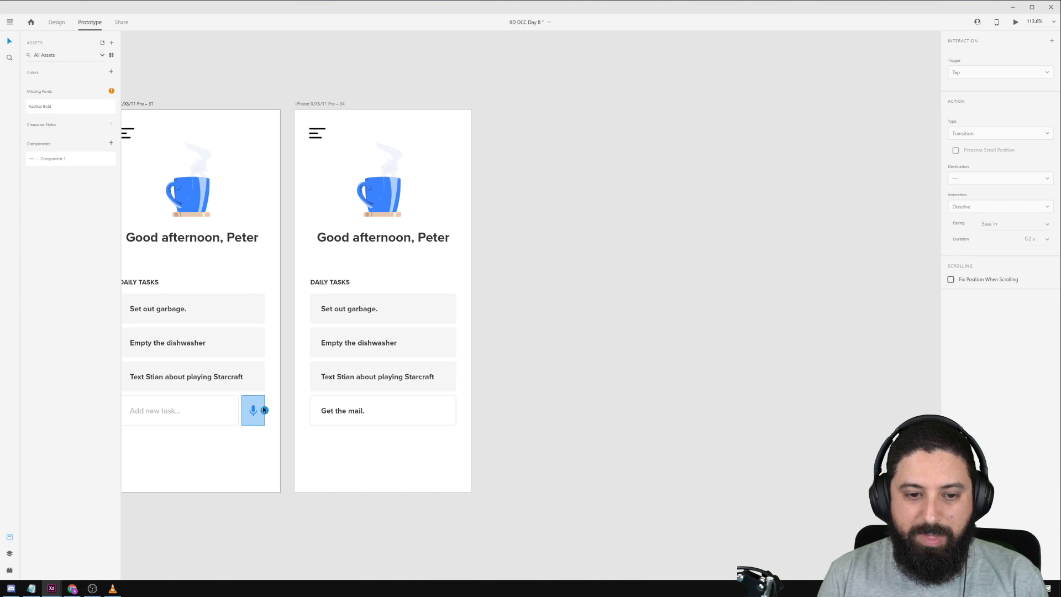
pyautogui.moveTo(264, 410); pyautogui.dragTo(385, 262)
# Set the microphone link's trigger to Voice with the command "Get the mail".
pyautogui.click(1001, 73)
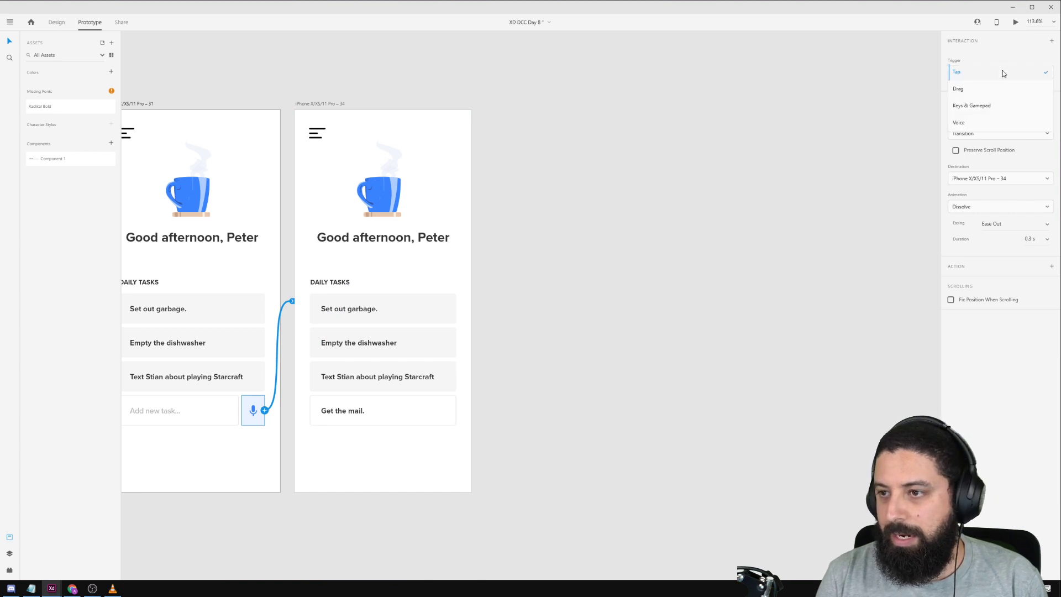
pyautogui.click(991, 123)
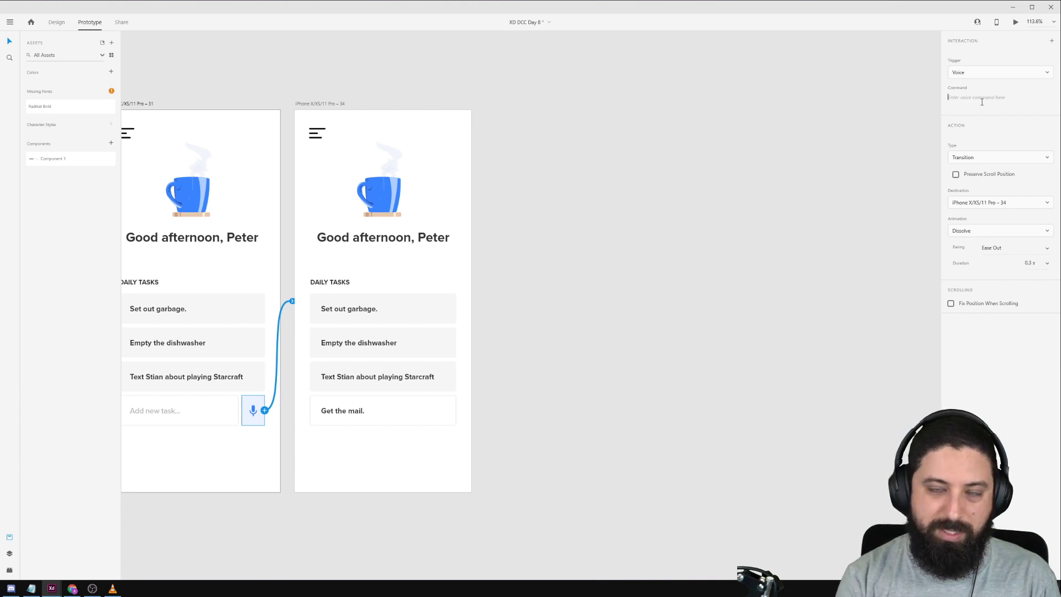
pyautogui.write('Get the em')
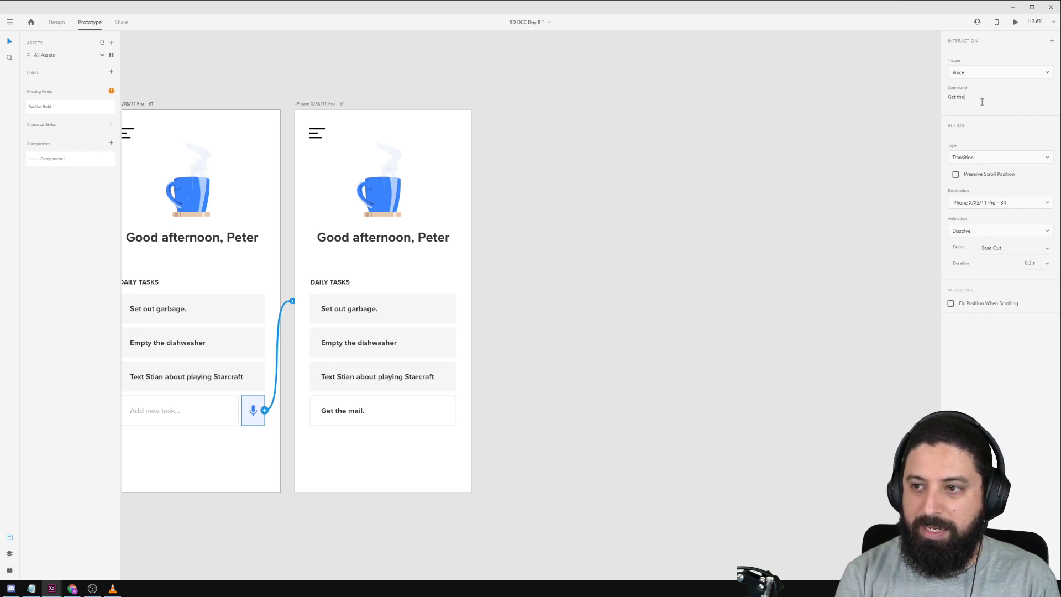
pyautogui.press('BackSpace')
pyautogui.press('BackSpace')
pyautogui.write('mail')
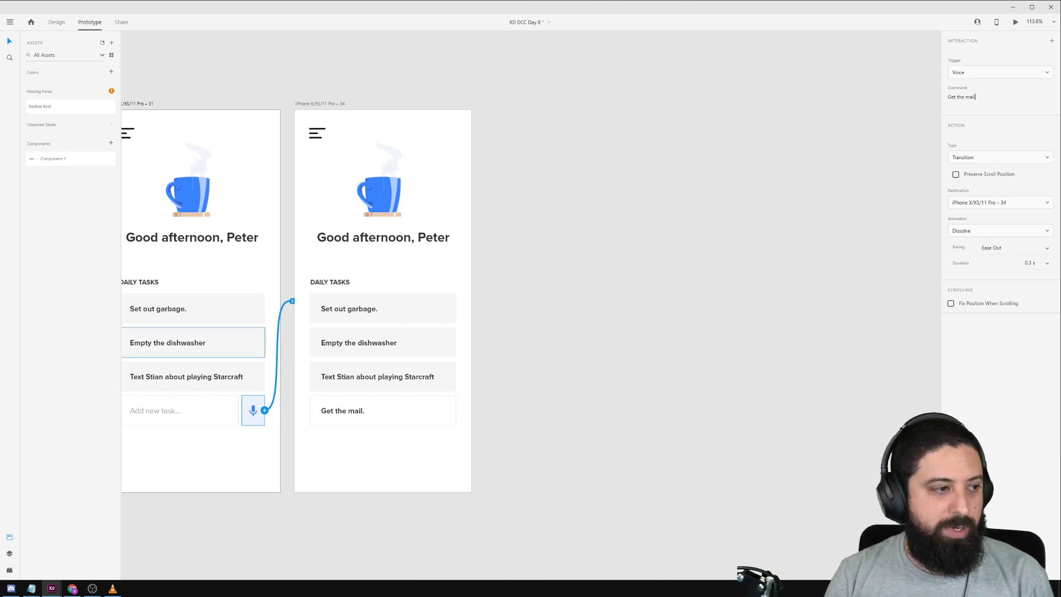
pyautogui.hotkey('alt', 'Tab')
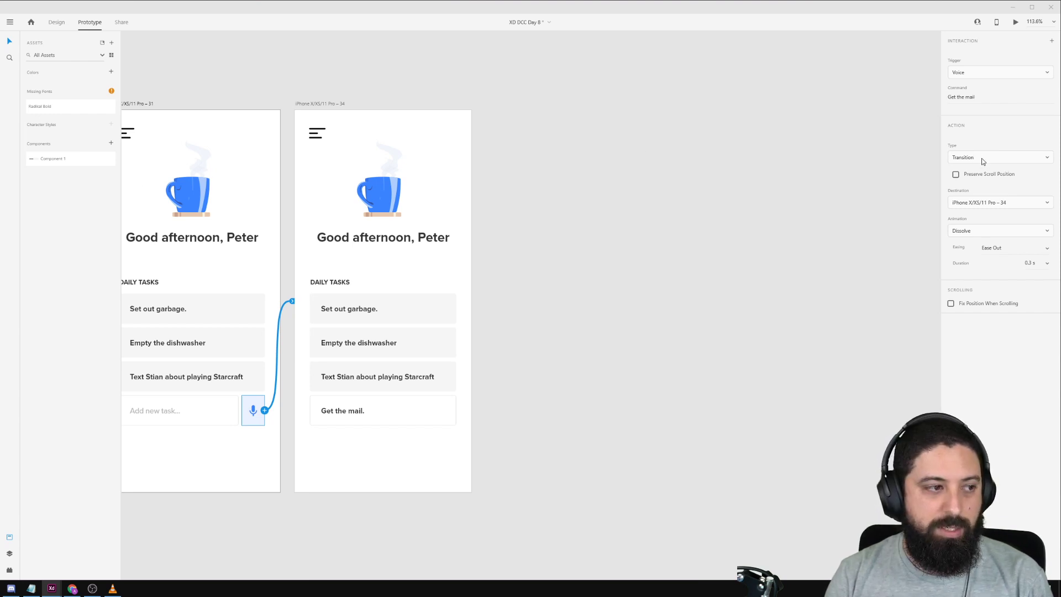
# Set the voice transition's easing to Ease In-Out and its duration to 0.8 s.
pyautogui.click(1029, 250)
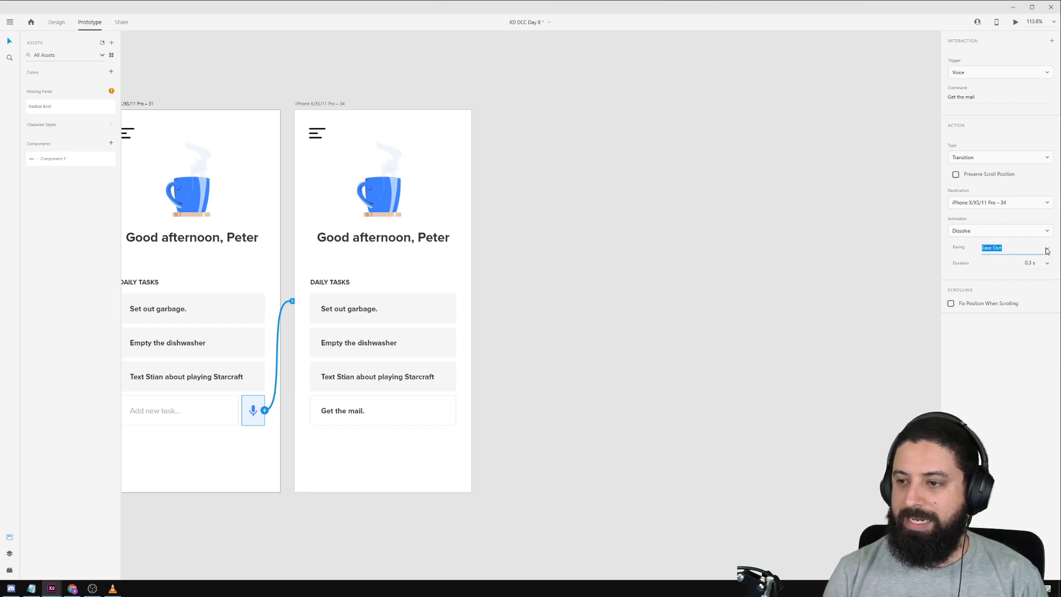
pyautogui.click(1047, 248)
pyautogui.click(1019, 283)
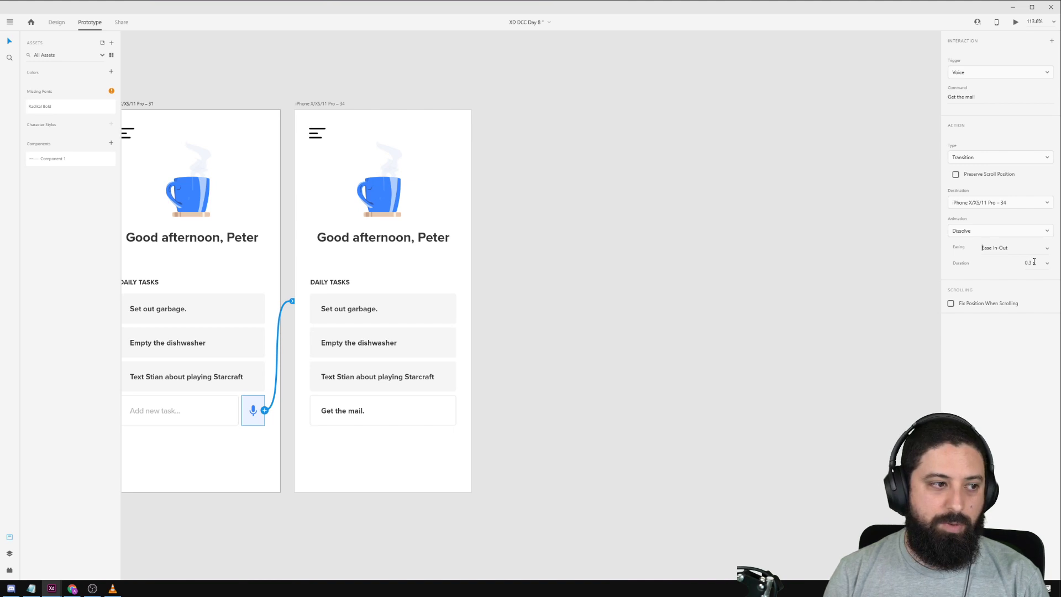
pyautogui.click(1033, 261)
pyautogui.click(1050, 266)
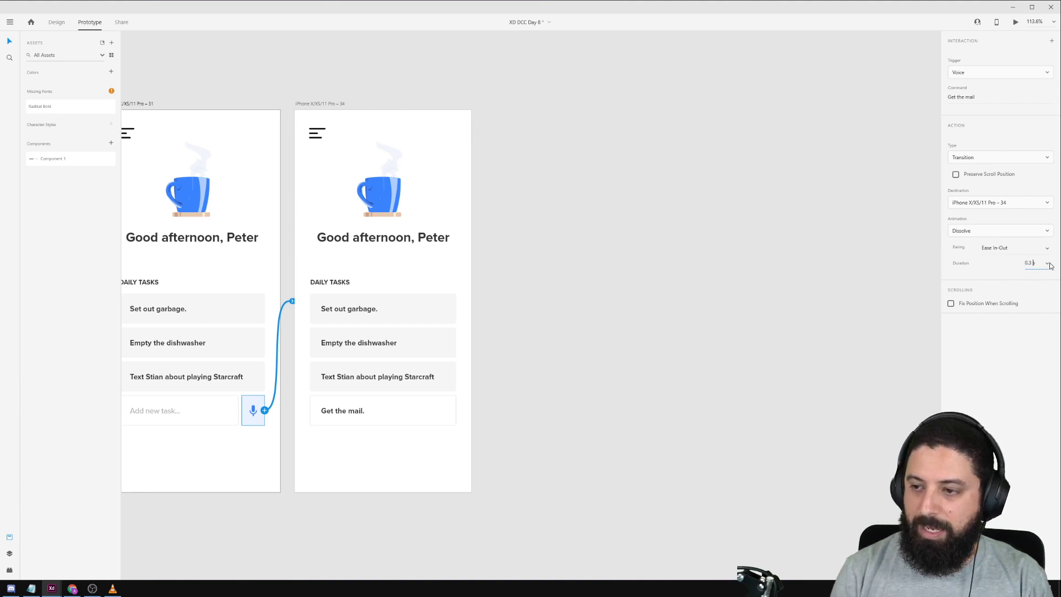
pyautogui.press('BackSpace')
pyautogui.write('8')
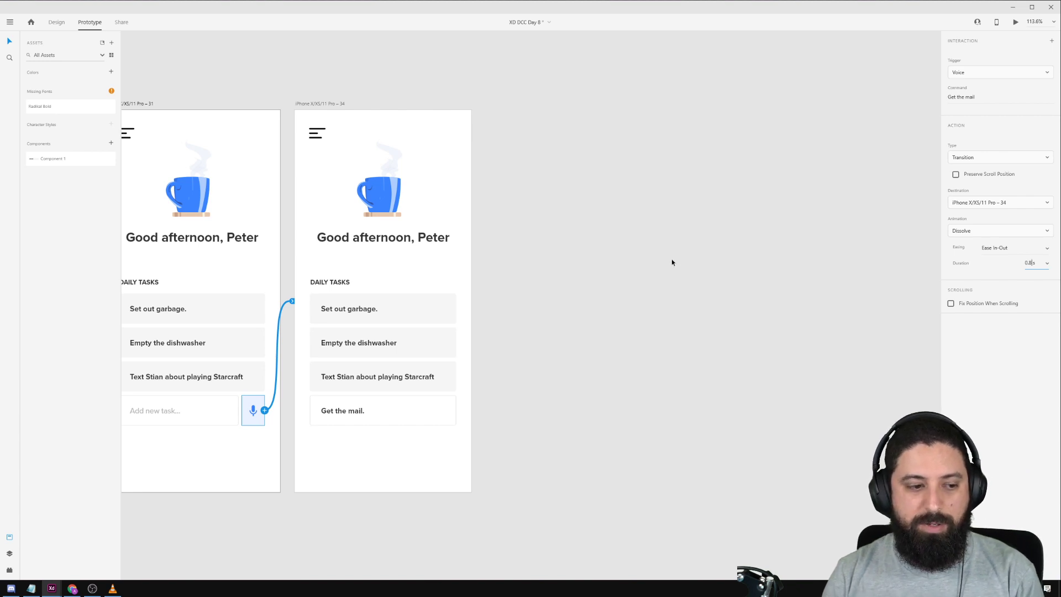
pyautogui.click(639, 249)
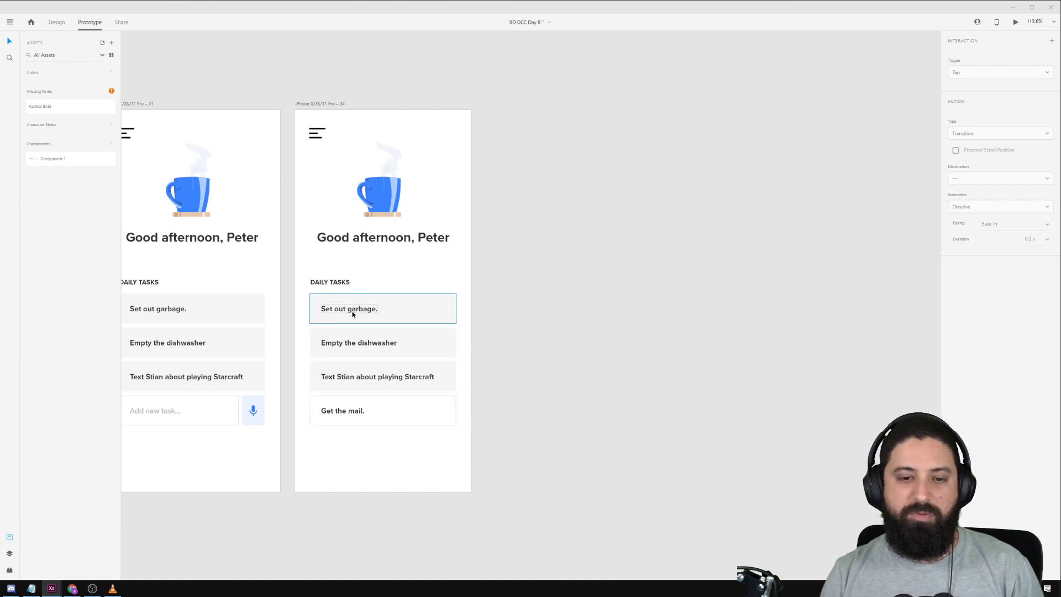
# Return to design mode and duplicate the "Get the mail." artboard to make a third artboard beside it.
pyautogui.click(326, 104)
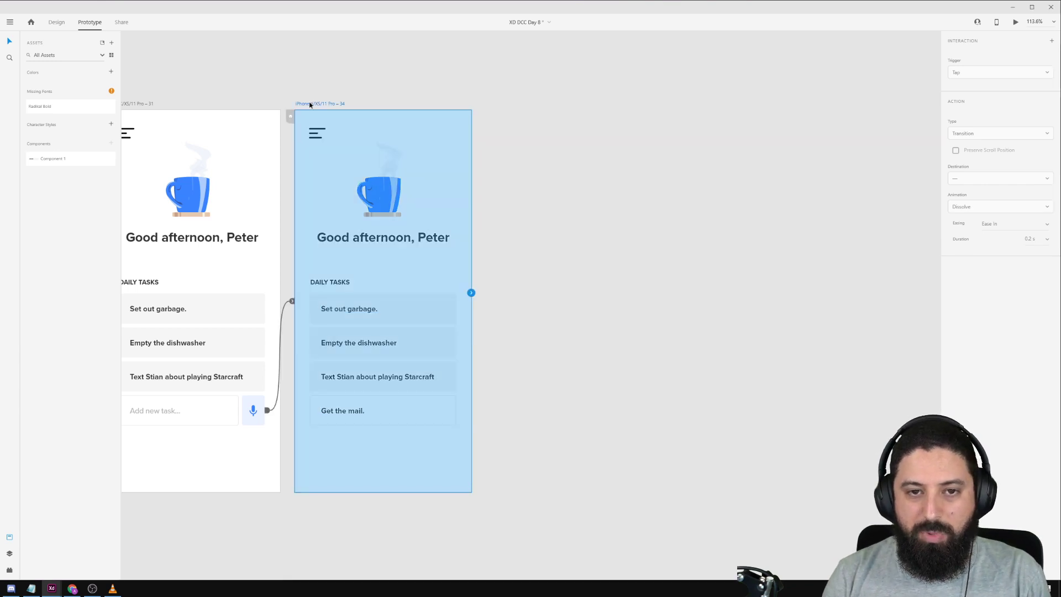
pyautogui.click(57, 22)
pyautogui.moveTo(306, 103); pyautogui.dragTo(494, 101)
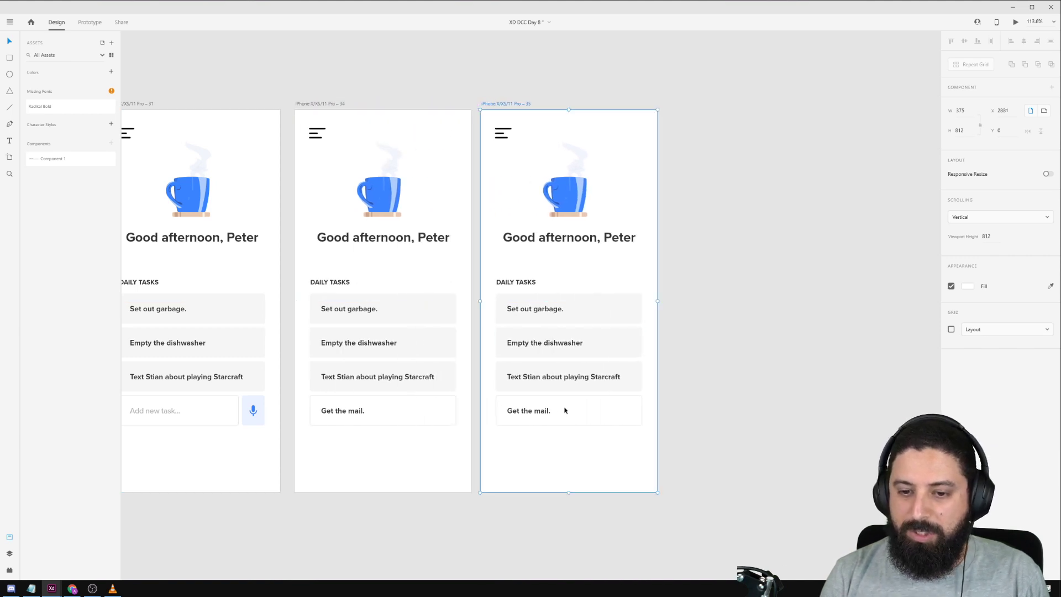
# Try to remove the border from the whole "Get the mail." card group on the third artboard.
pyautogui.click(526, 415)
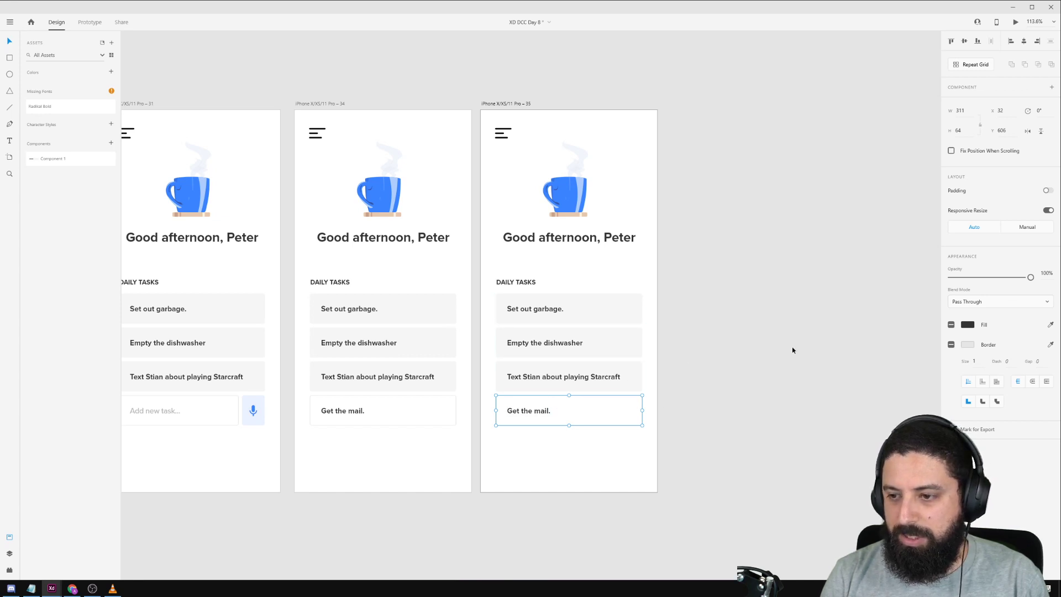
pyautogui.click(951, 345)
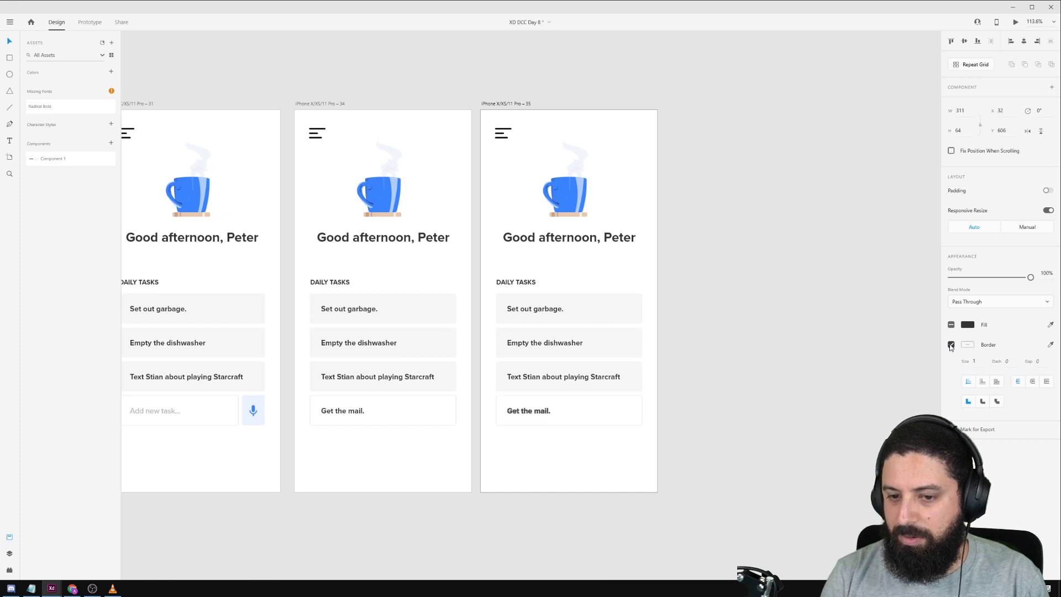
pyautogui.click(951, 345)
pyautogui.press('Escape')
pyautogui.click(524, 410)
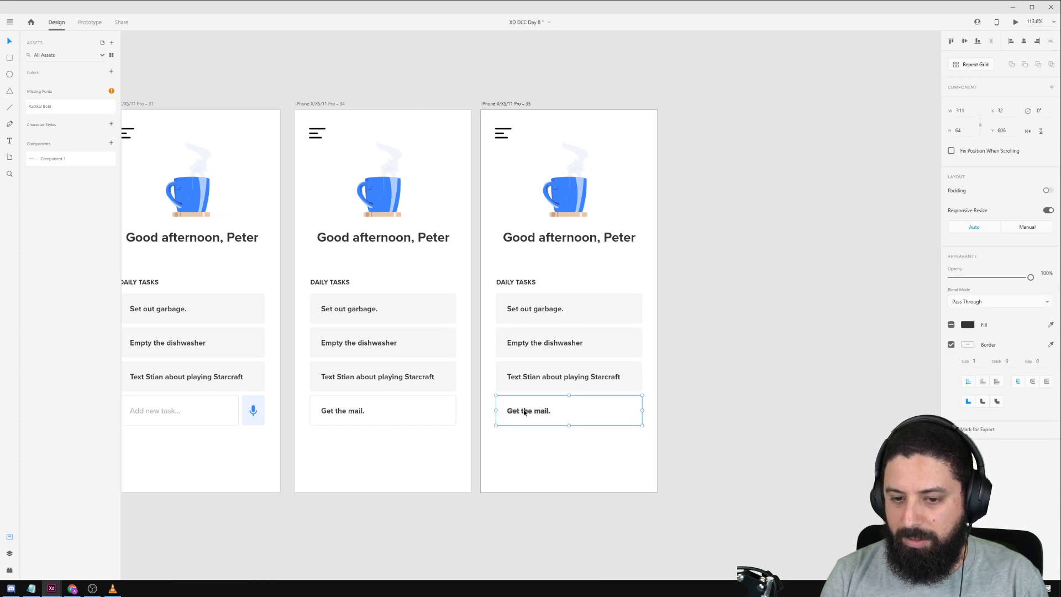
pyautogui.press('Escape')
pyautogui.click(526, 412)
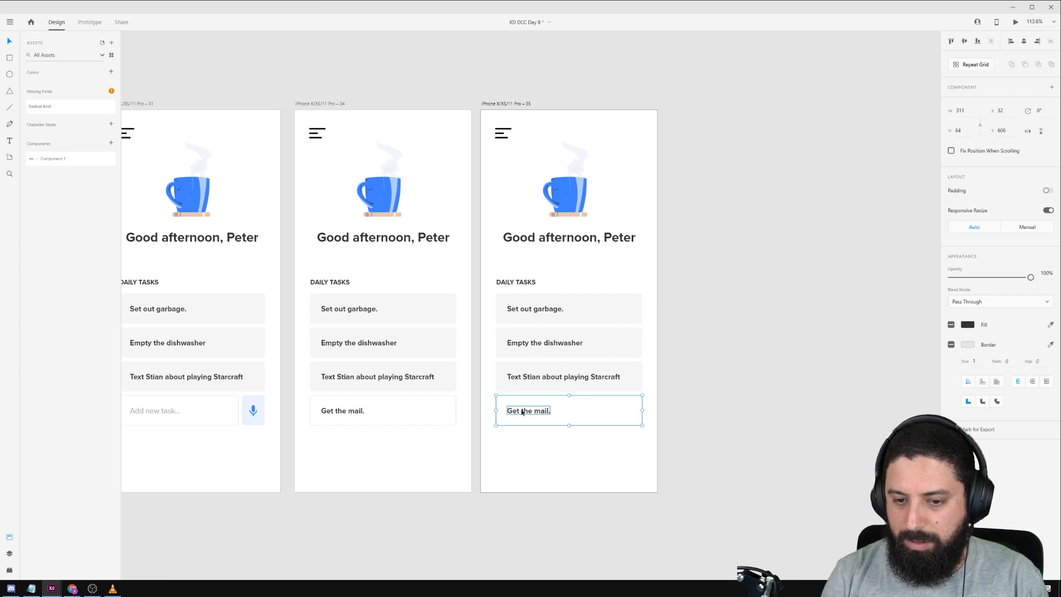
pyautogui.click(701, 461)
pyautogui.click(535, 417)
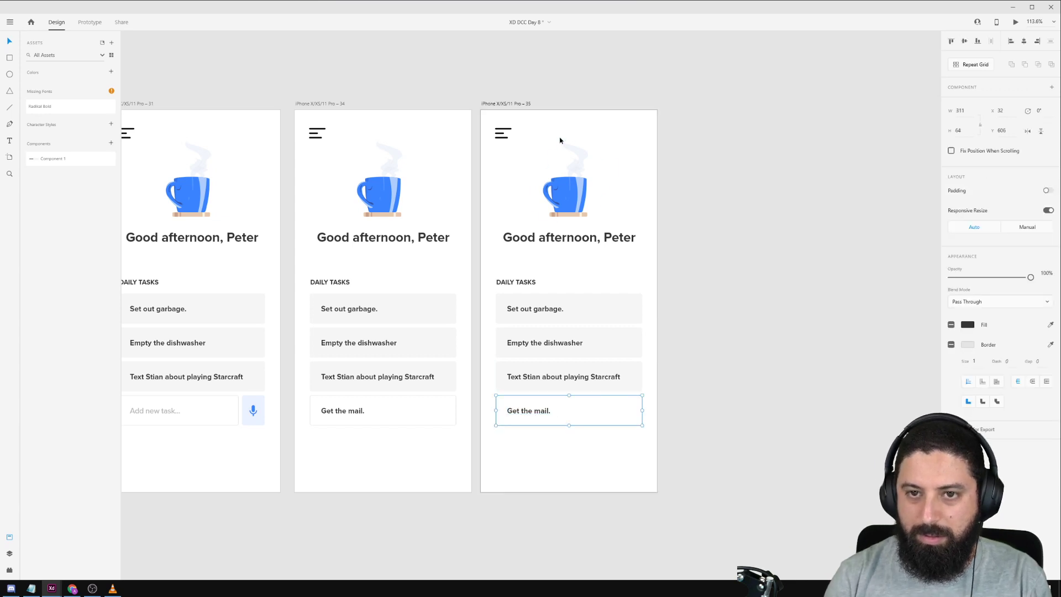
# Replace the third artboard with a fresh duplicate of the second artboard.
pyautogui.click(519, 104)
pyautogui.press('Delete')
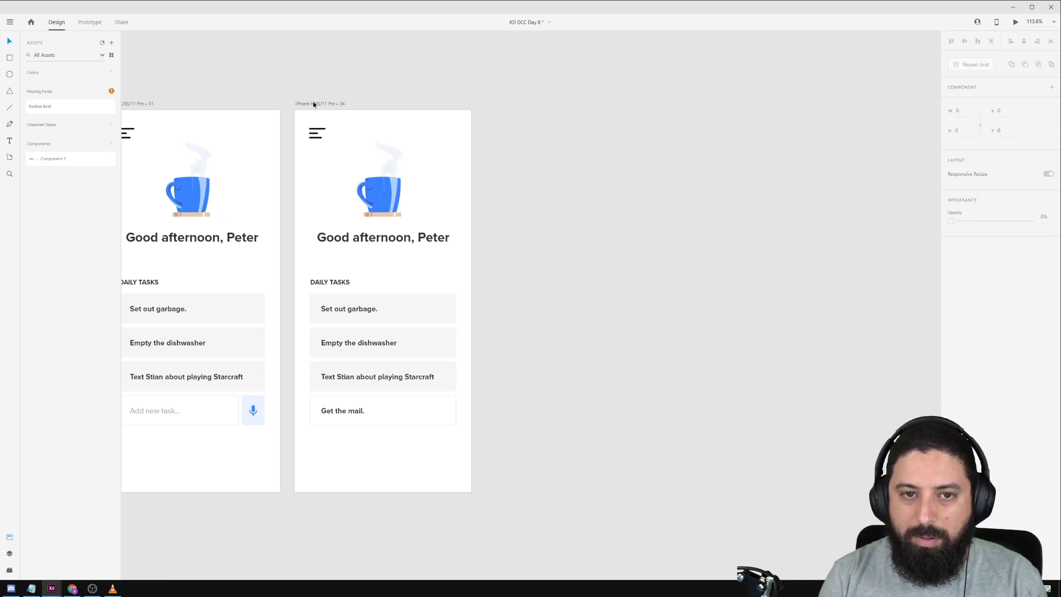
pyautogui.moveTo(313, 103); pyautogui.dragTo(498, 104)
pyautogui.click(528, 412)
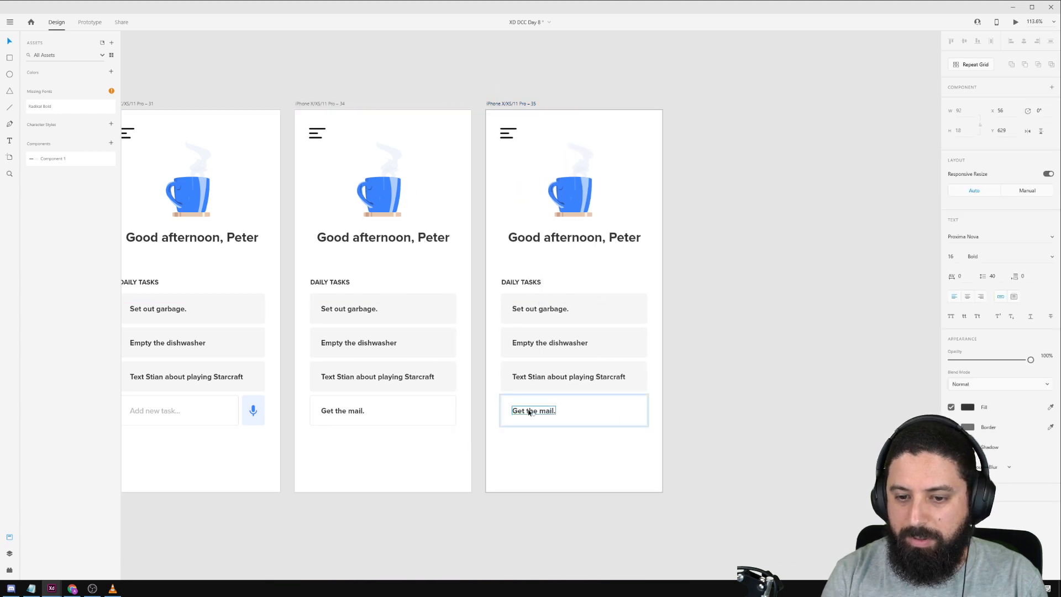
pyautogui.press('Delete')
pyautogui.hotkey('ctrl', 'z')
pyautogui.press('Escape')
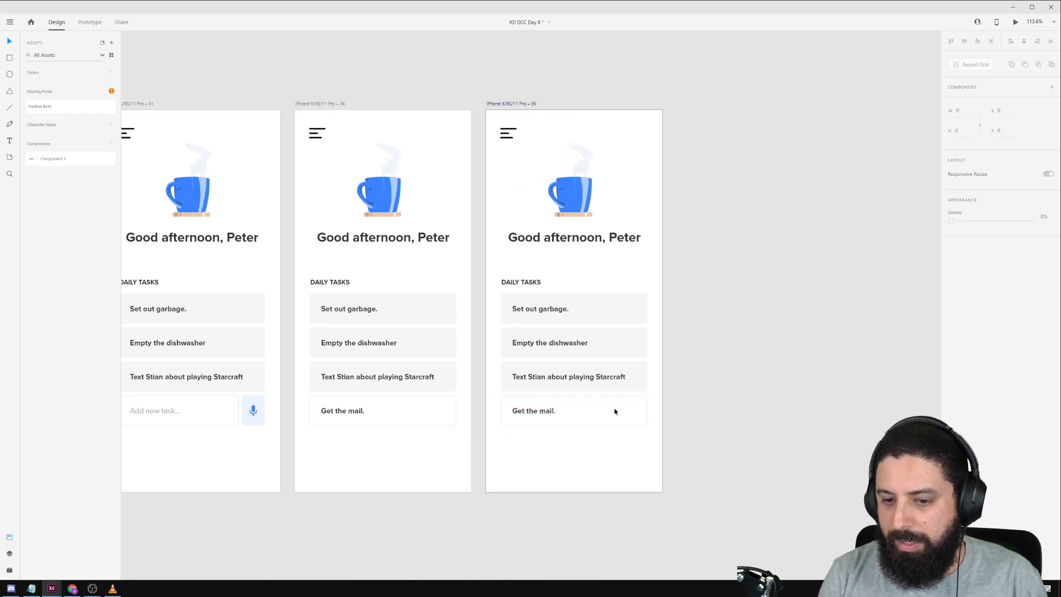
# Disable the border and enable the light grey fill on the "Get the mail." card's background on the third artboard.
pyautogui.click(648, 408)
pyautogui.click(950, 330)
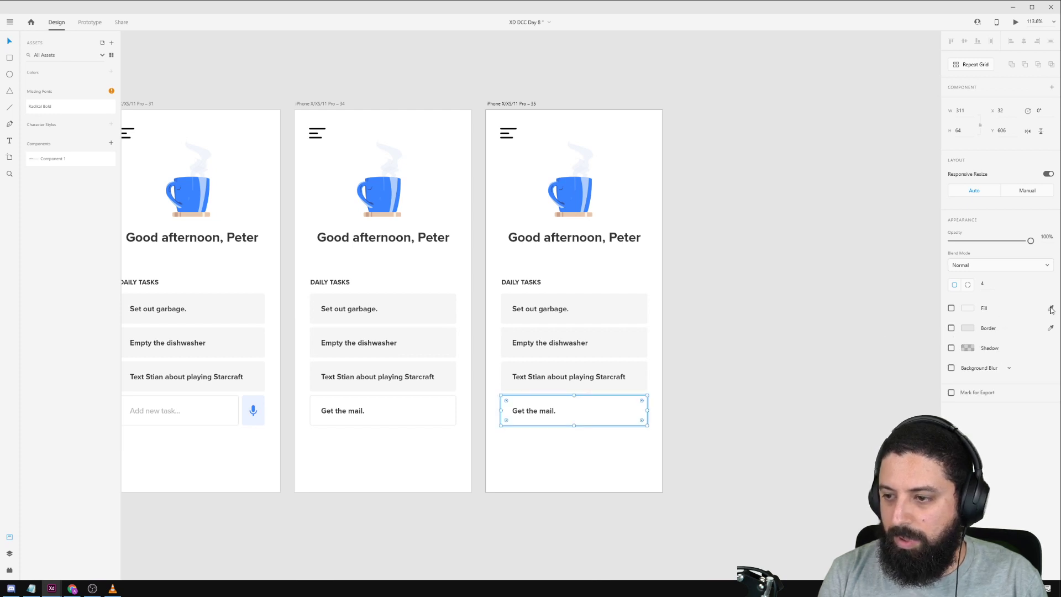
pyautogui.click(951, 308)
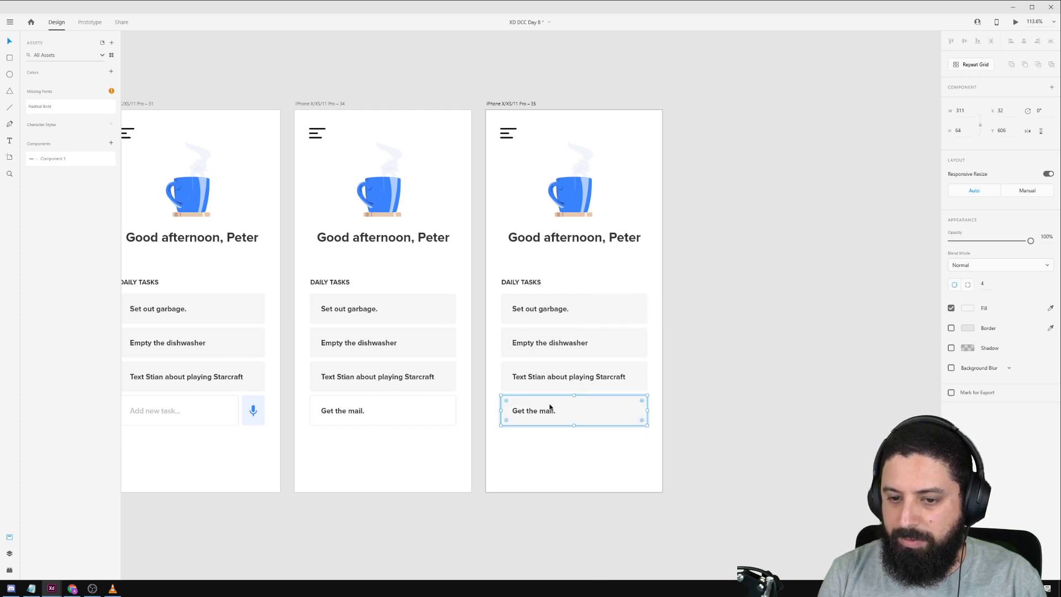
# Move the "Get the mail." card on the third artboard above the "Set out garbage." card.
pyautogui.click(761, 413)
pyautogui.moveTo(706, 403); pyautogui.dragTo(486, 445)
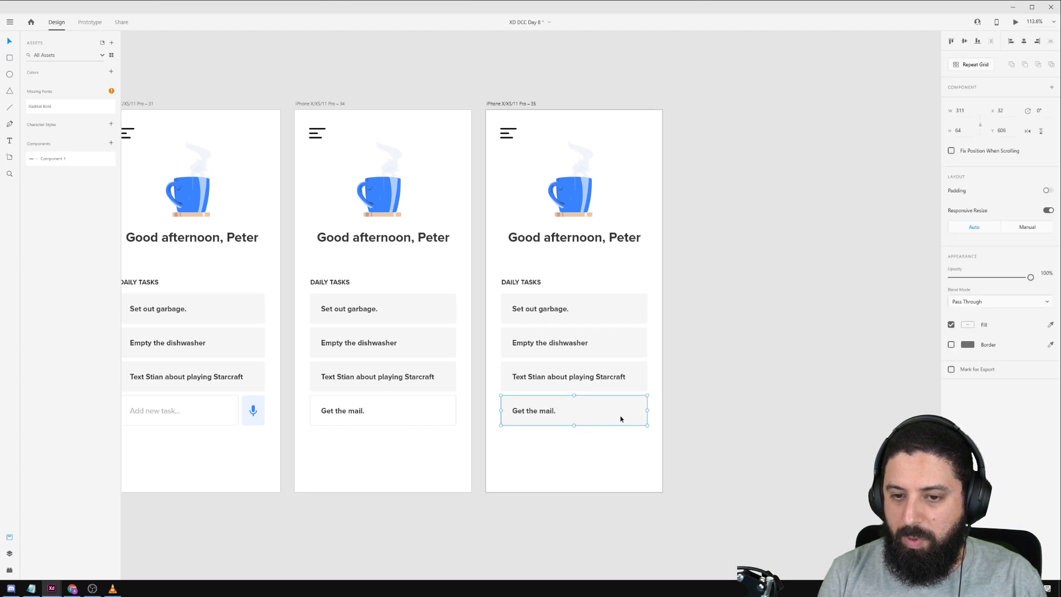
pyautogui.moveTo(620, 419); pyautogui.dragTo(636, 281)
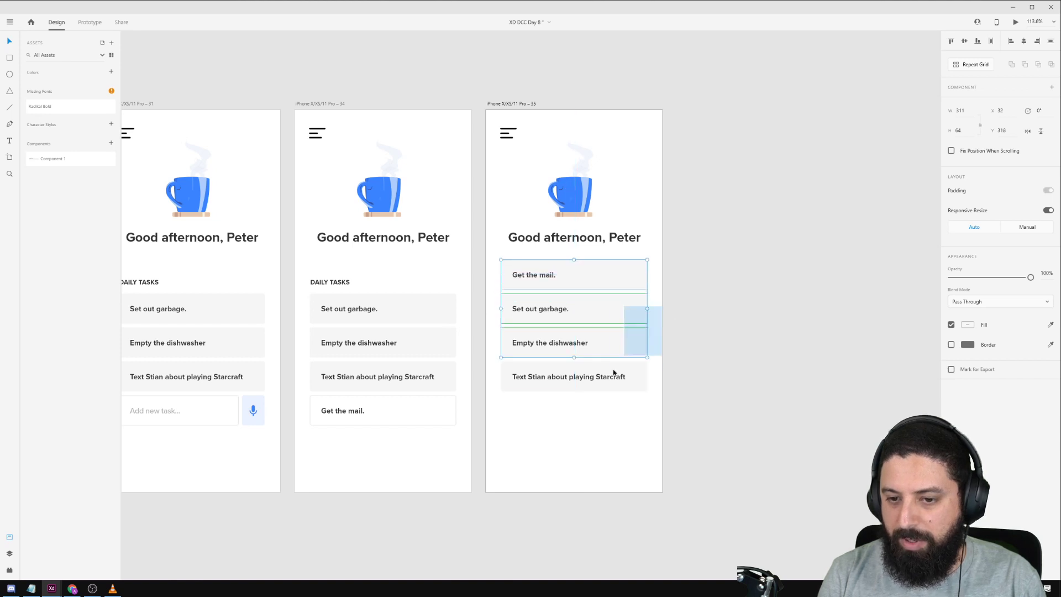
# Shift all four task cards on the third artboard down together so the list starts at Y 390, under the "DAILY TASKS" heading.
pyautogui.moveTo(561, 309); pyautogui.dragTo(561, 343)
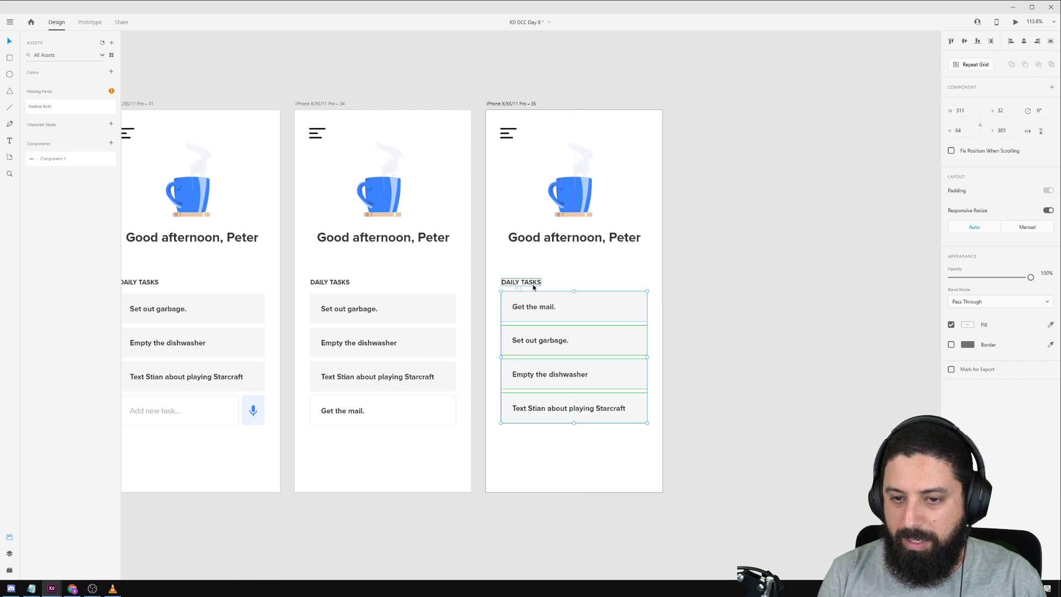
pyautogui.press('Down')
pyautogui.press('Down')
pyautogui.press('Down')
pyautogui.press('Down')
pyautogui.press('Down')
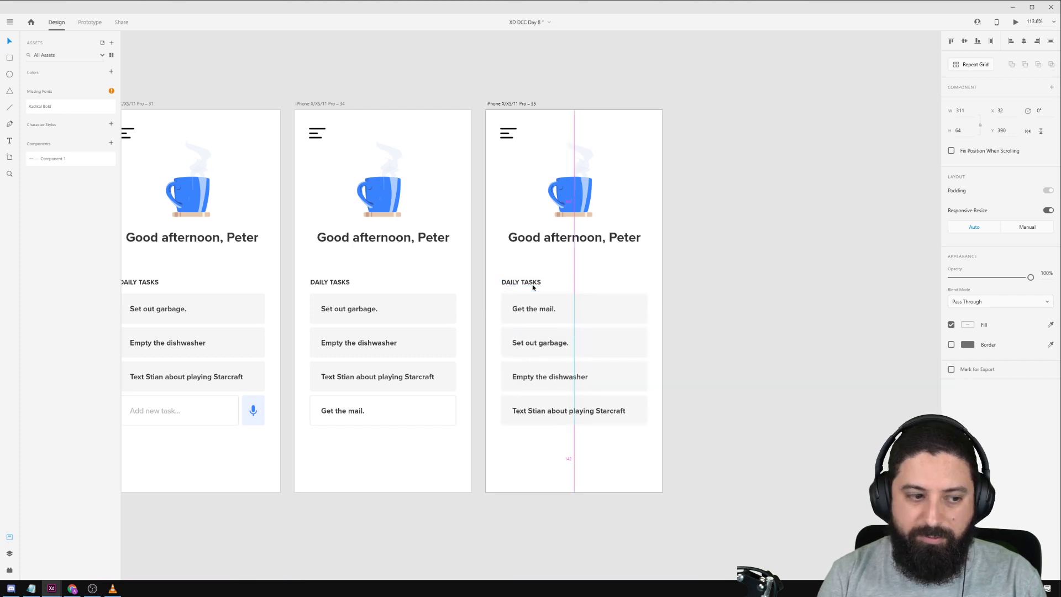
pyautogui.click(722, 280)
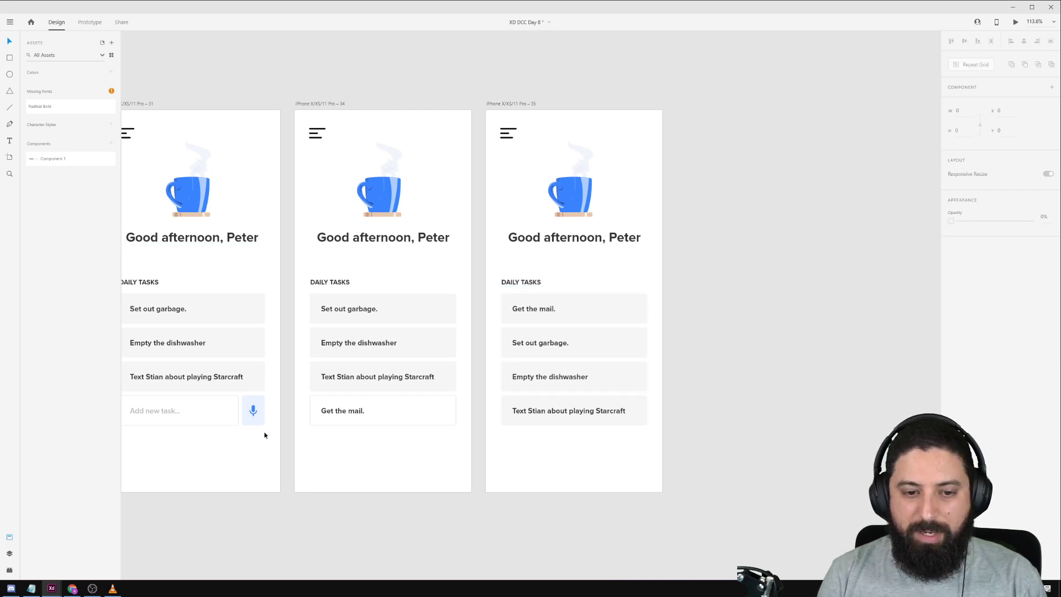
# Copy the "Add new task..." field and microphone button from the first artboard to the third, placing them below the last card at Y 678.
pyautogui.moveTo(265, 433); pyautogui.dragTo(149, 410)
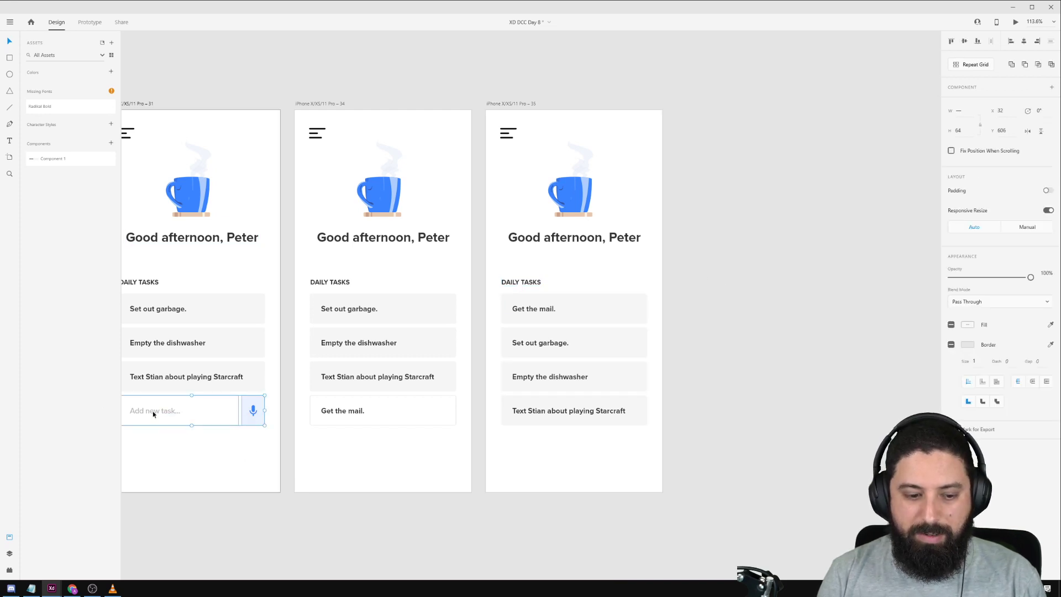
pyautogui.click(517, 103)
pyautogui.hotkey('ctrl', 'v')
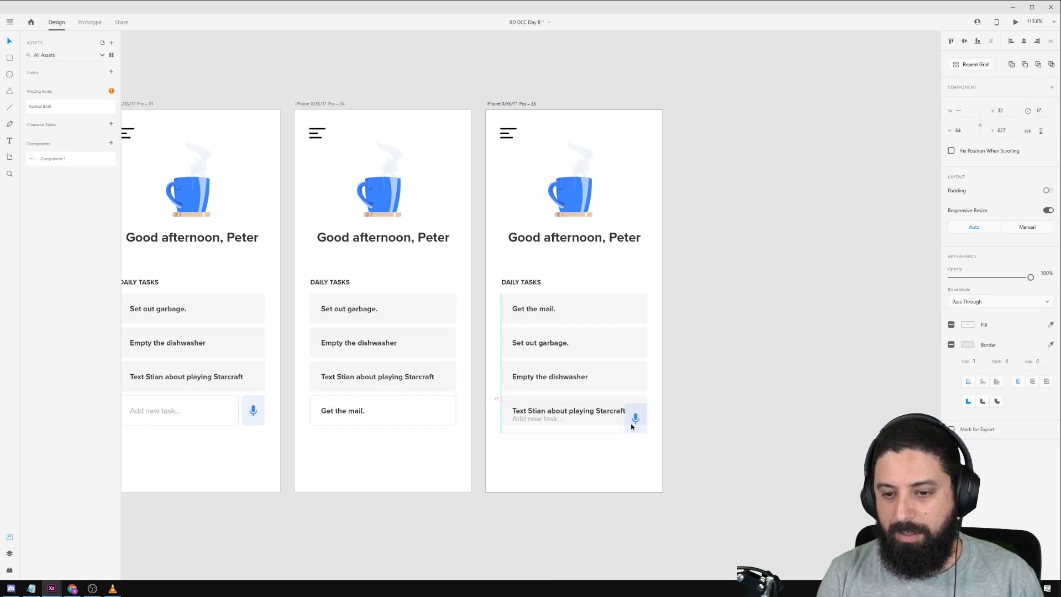
pyautogui.moveTo(635, 414); pyautogui.dragTo(632, 447)
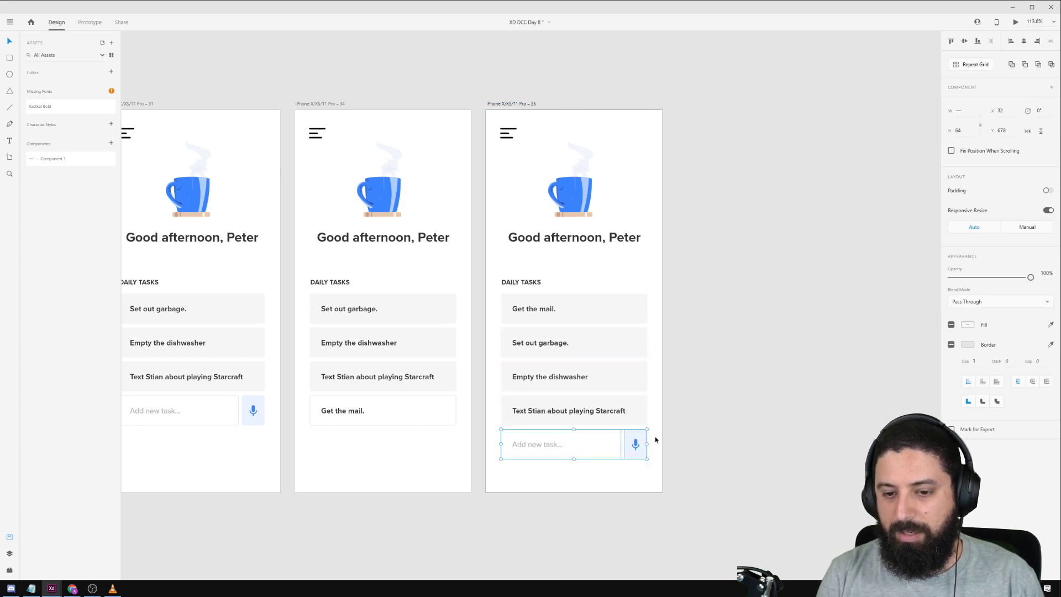
pyautogui.click(729, 376)
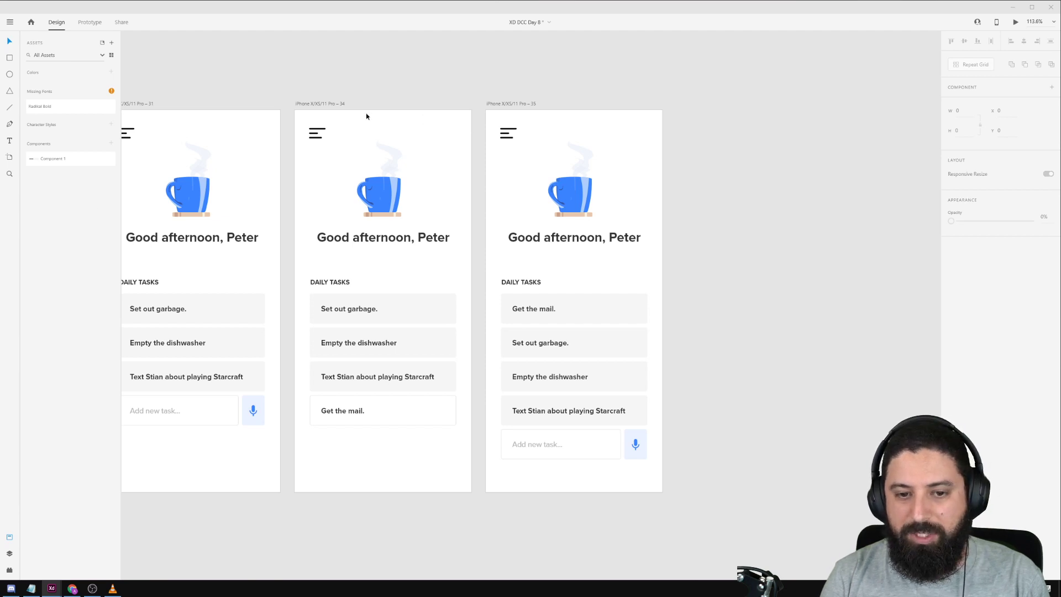
# Link the second artboard to the third in prototype mode with a Time trigger.
pyautogui.click(325, 105)
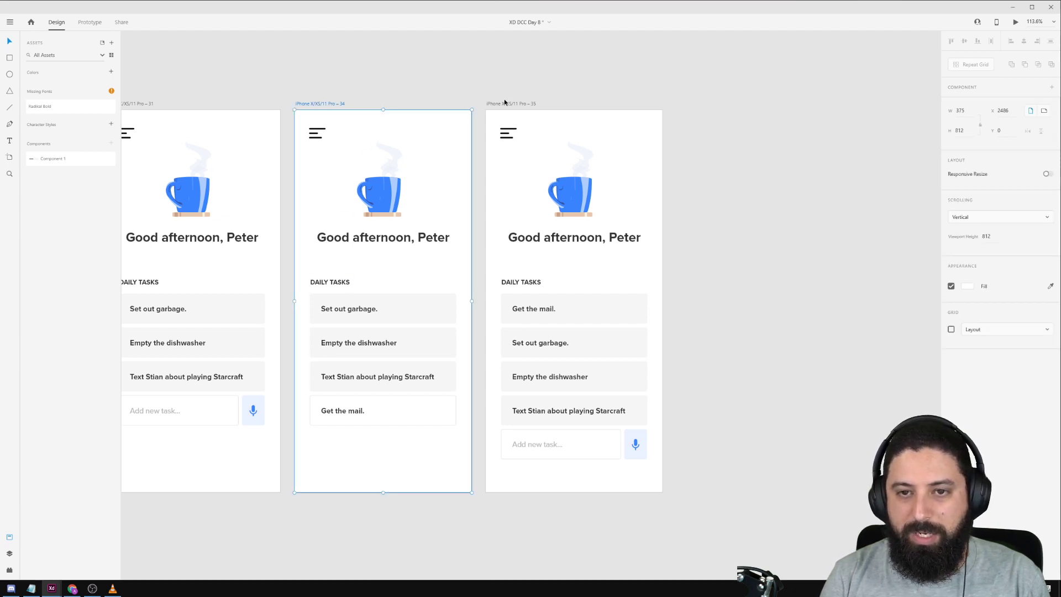
pyautogui.click(90, 22)
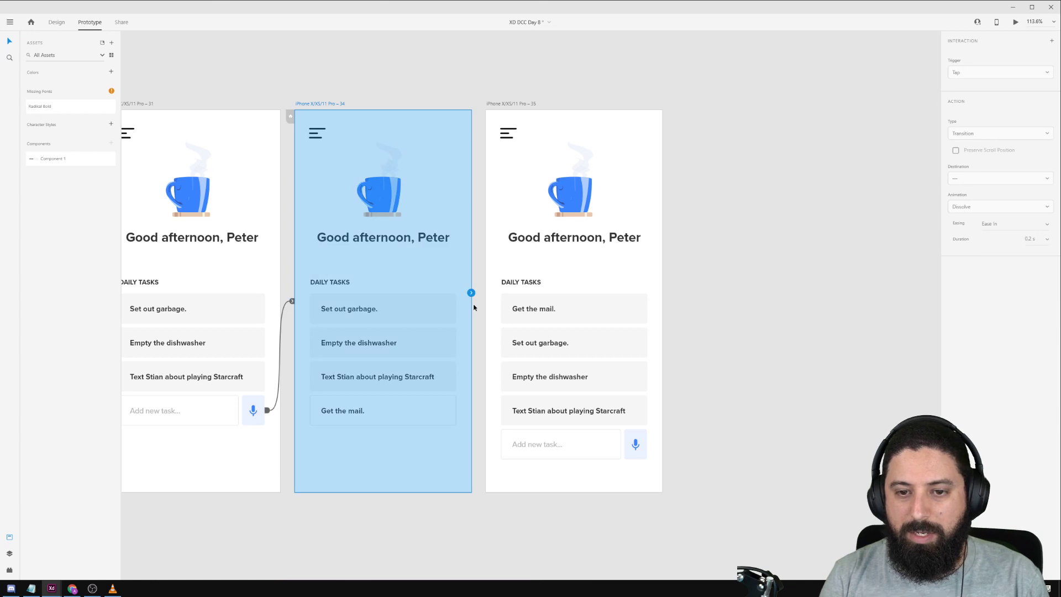
pyautogui.moveTo(470, 292); pyautogui.dragTo(547, 297)
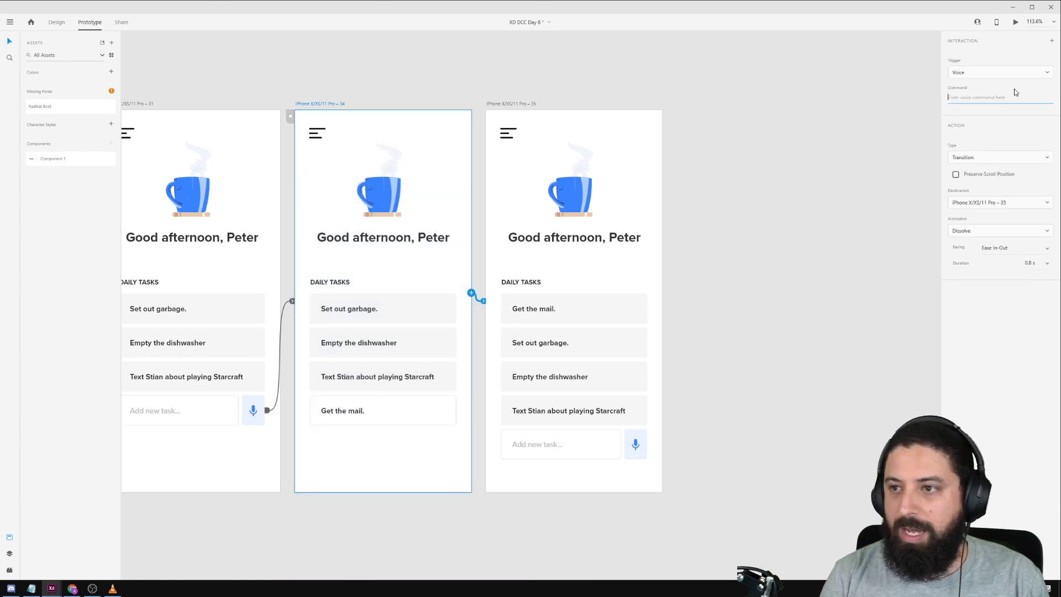
pyautogui.click(1002, 72)
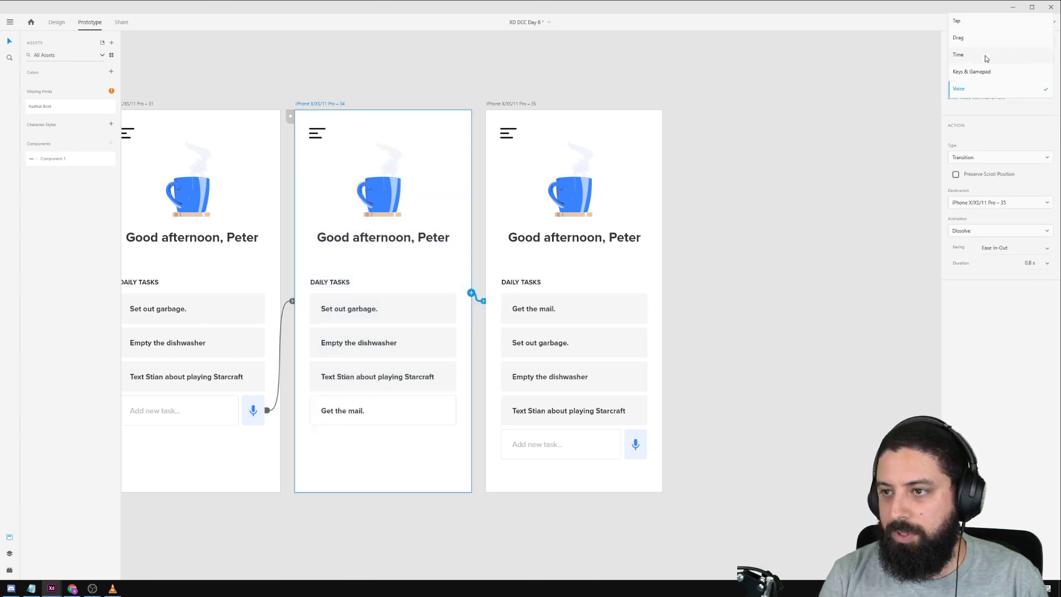
pyautogui.click(985, 55)
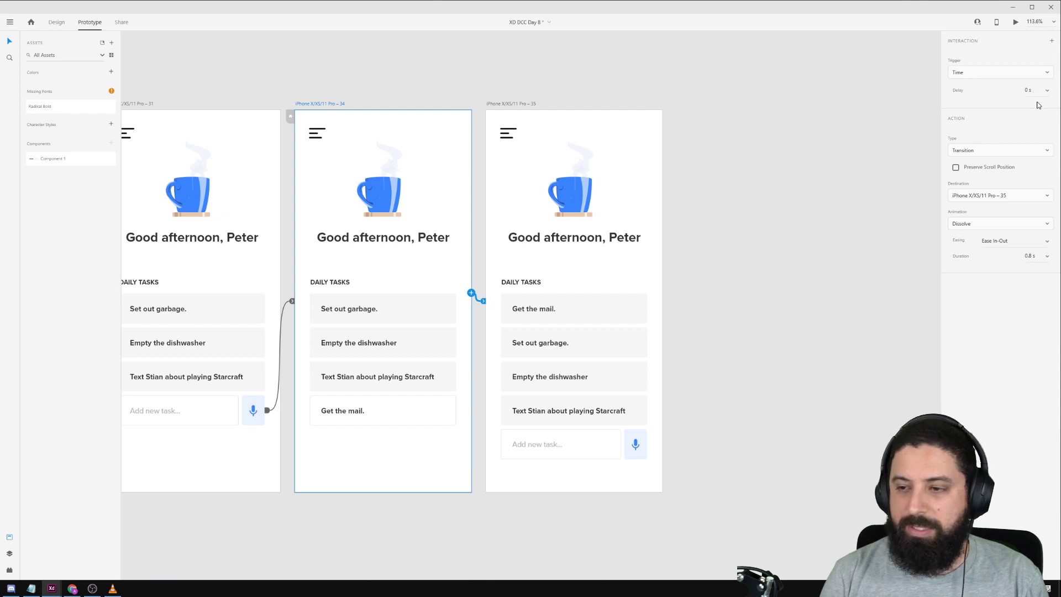
# Set the timed interaction's action type to Auto-Animate with a duration of 1 s.
pyautogui.click(988, 151)
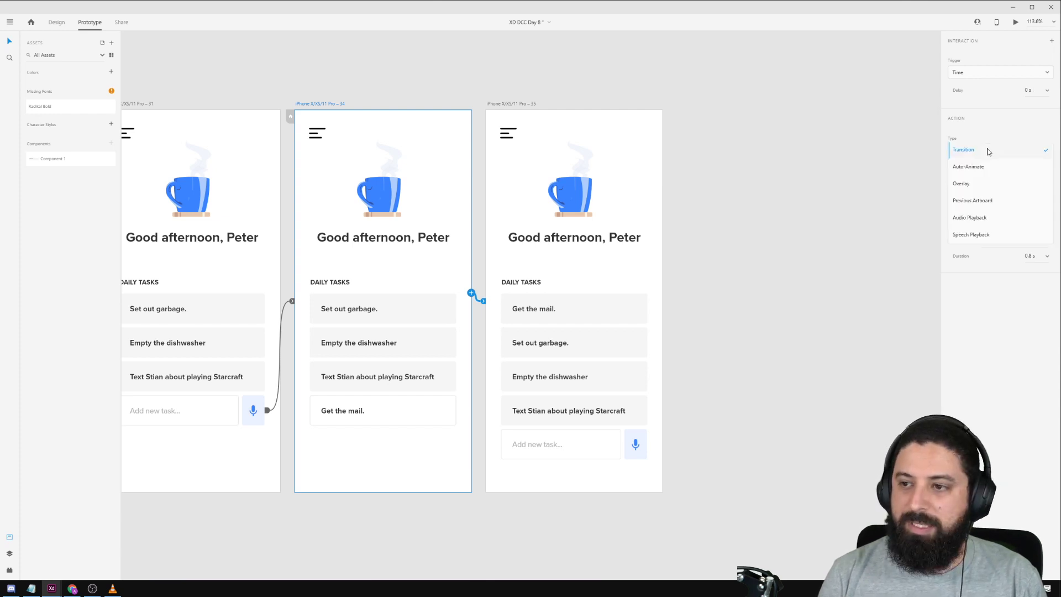
pyautogui.click(996, 166)
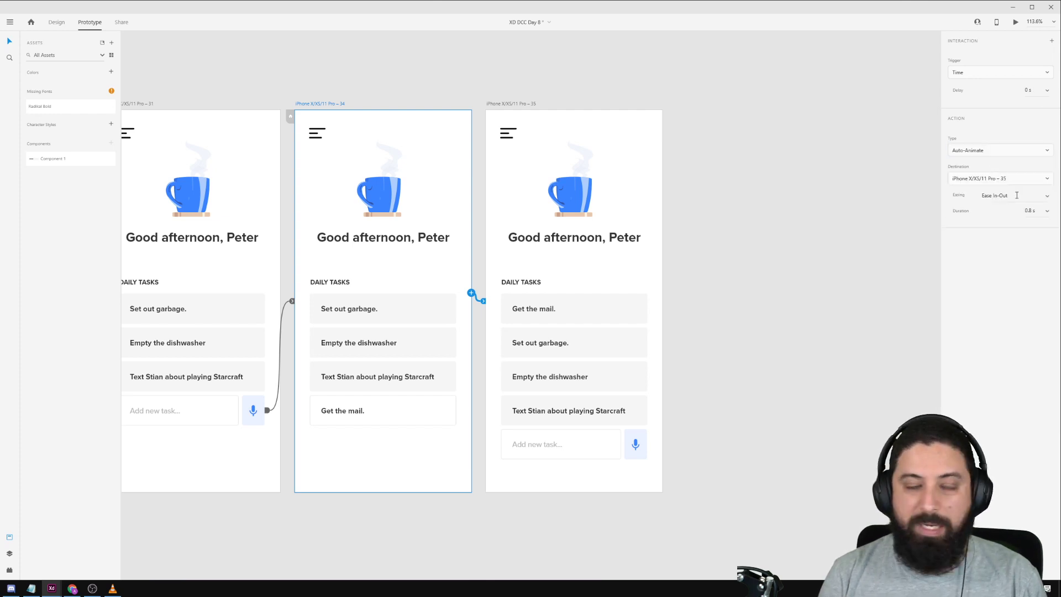
pyautogui.click(1047, 211)
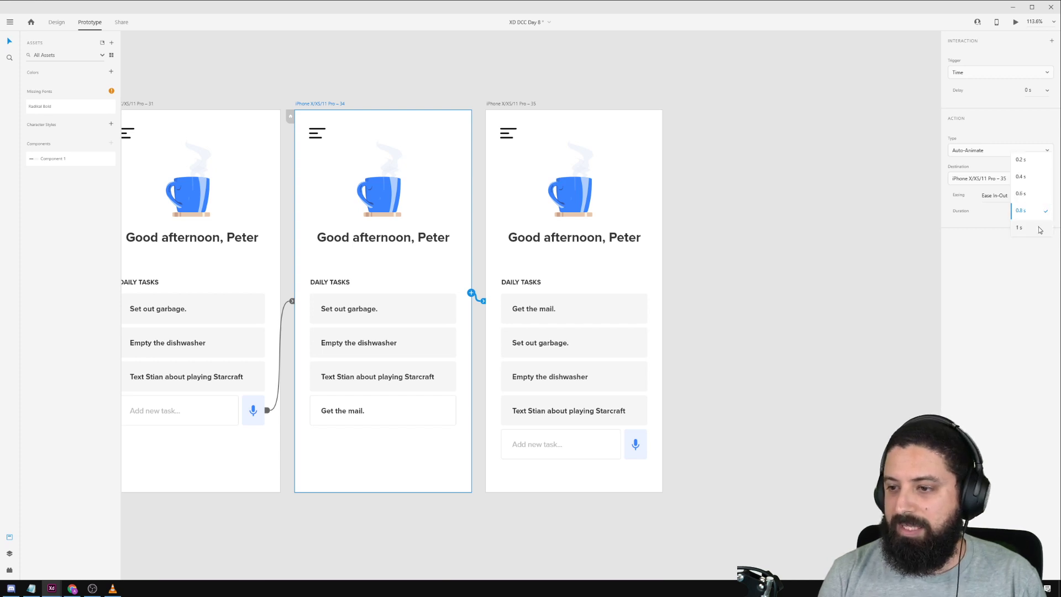
pyautogui.click(1038, 227)
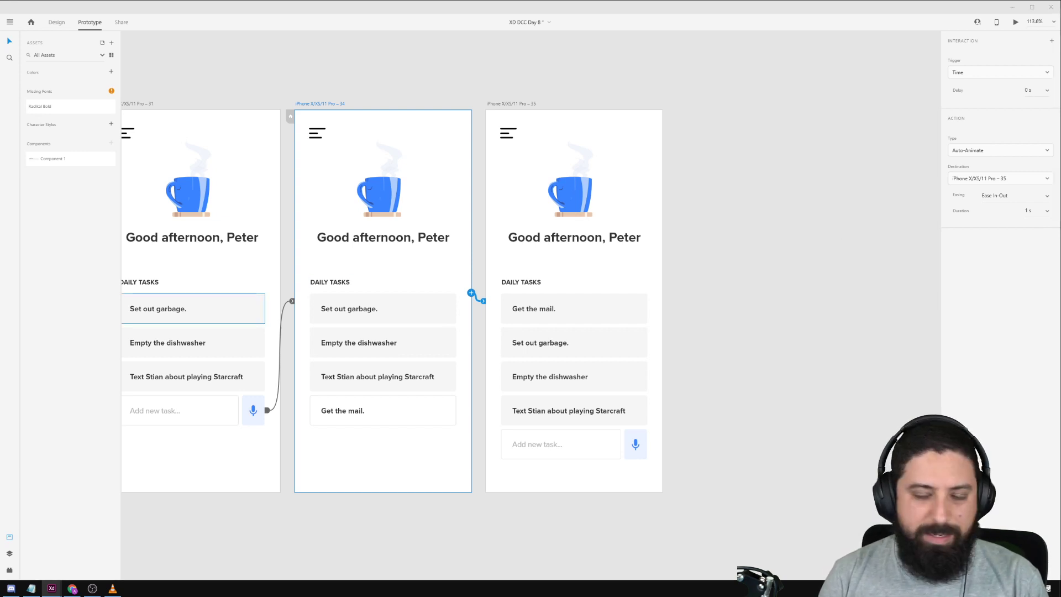
pyautogui.click(721, 208)
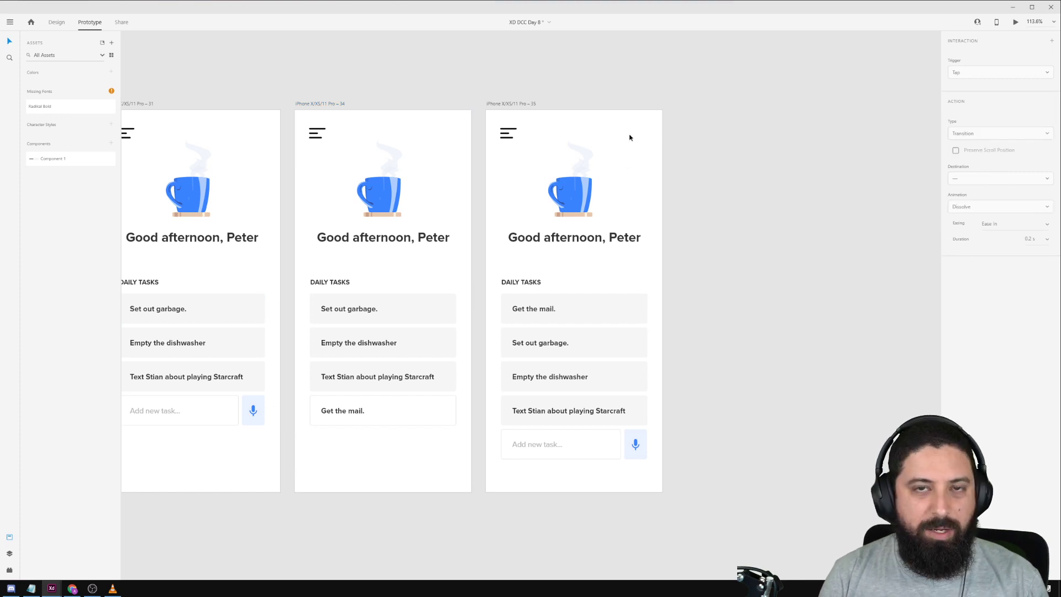
# Duplicate the third artboard to make a fourth beside it, and return to design mode.
pyautogui.click(505, 104)
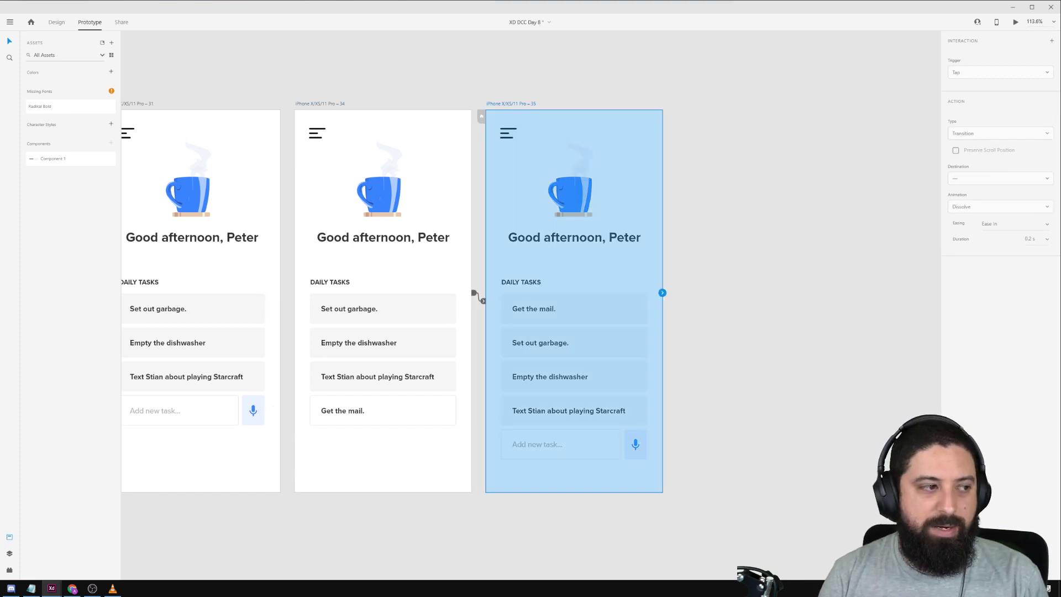
pyautogui.moveTo(511, 102); pyautogui.dragTo(702, 97)
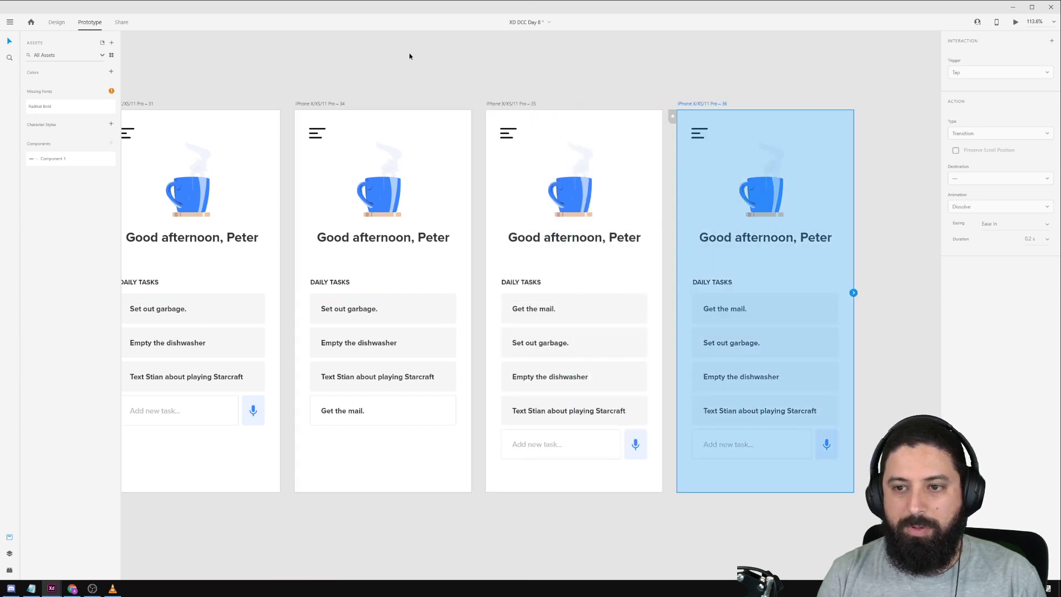
pyautogui.click(56, 22)
pyautogui.moveTo(751, 60); pyautogui.dragTo(527, 33)
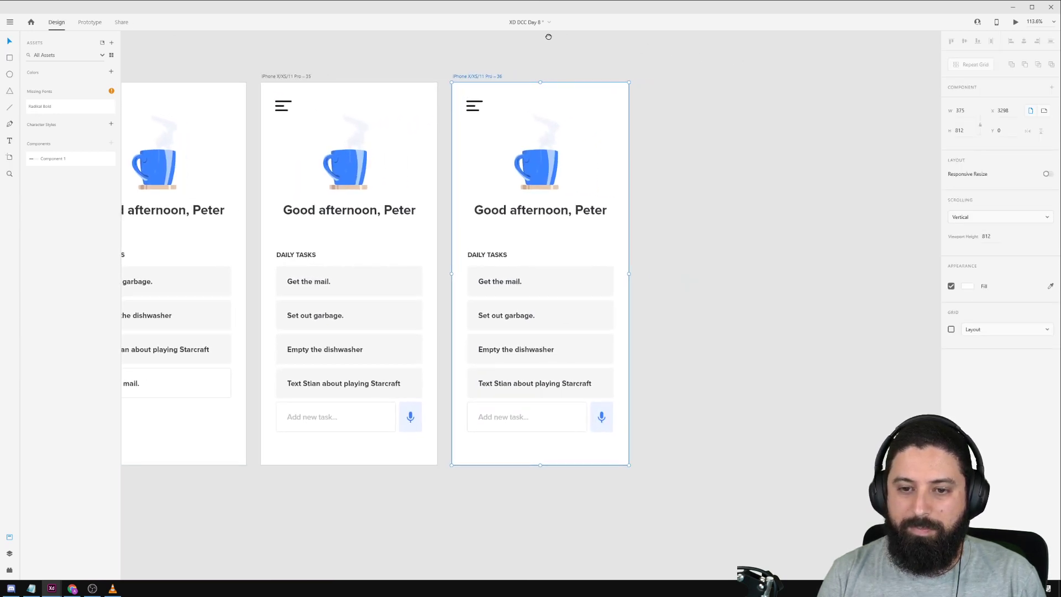
# Switch the "Set out garbage." card on the fourth artboard to its Completed state and slide it partly past the artboard's right edge.
pyautogui.click(529, 282)
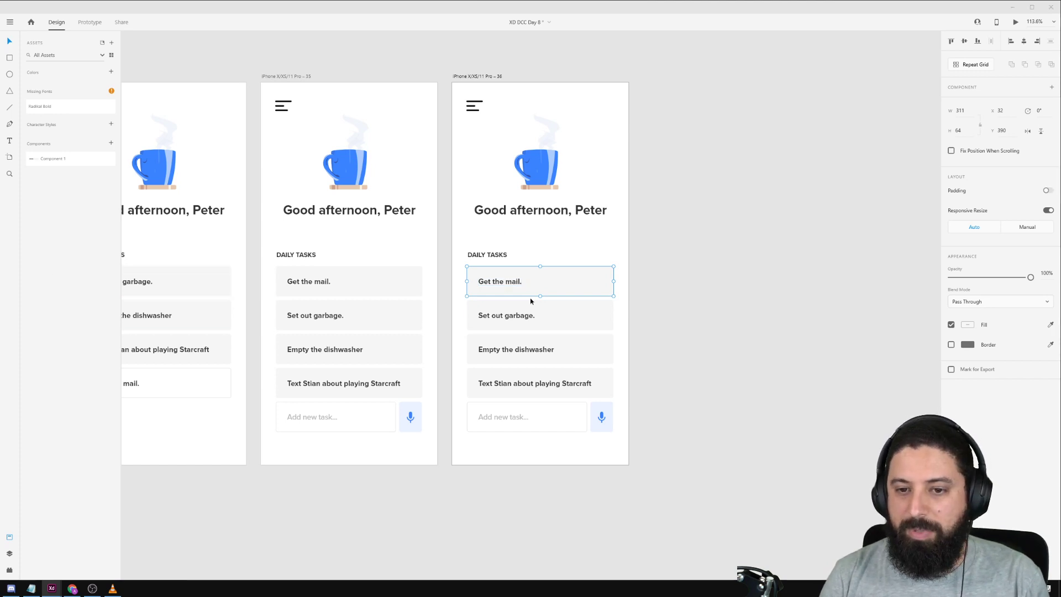
pyautogui.click(542, 321)
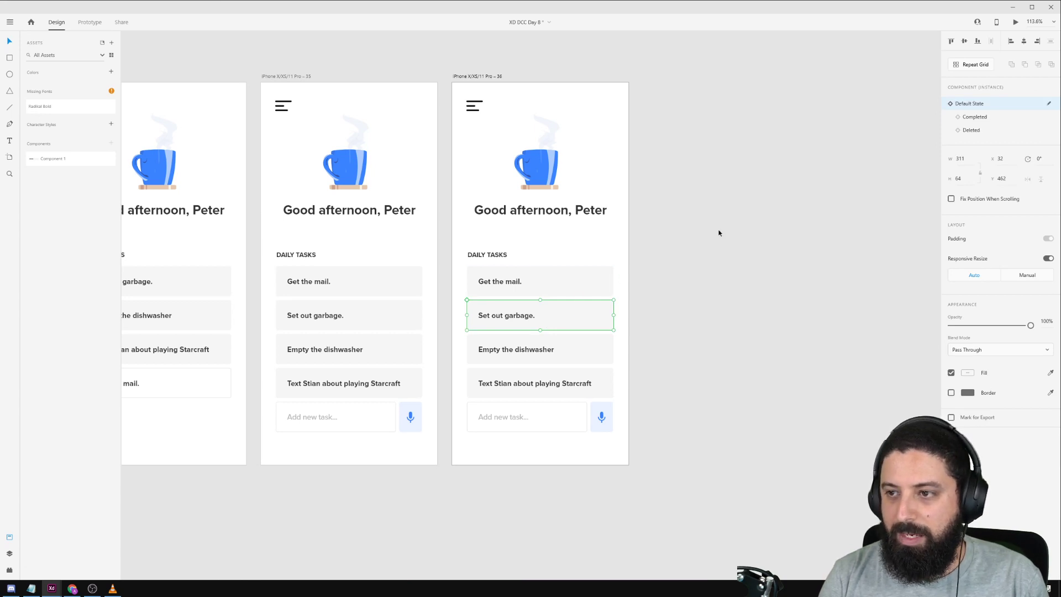
pyautogui.click(995, 117)
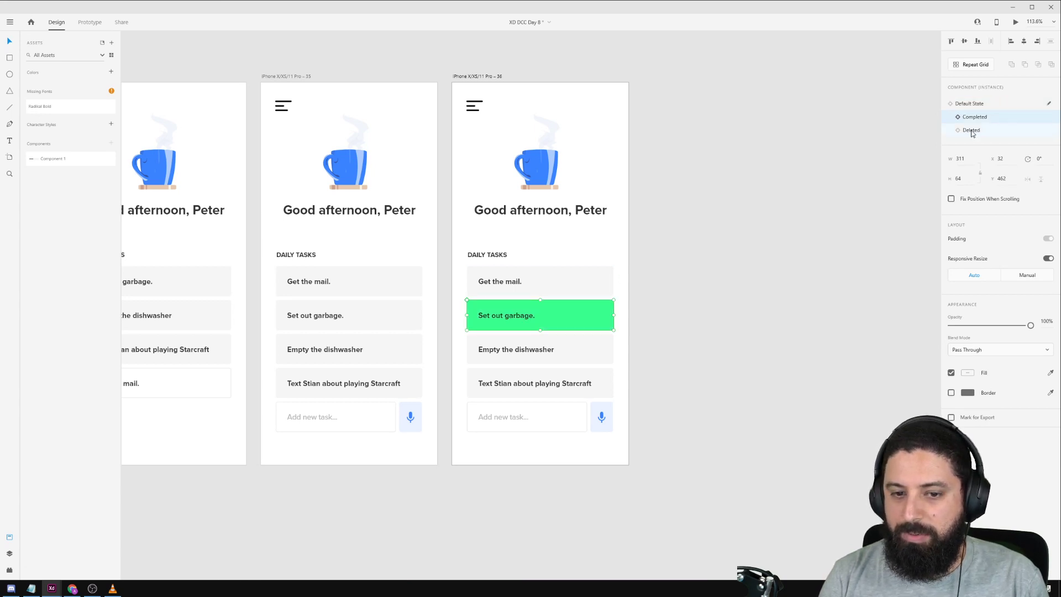
pyautogui.click(693, 271)
pyautogui.click(475, 320)
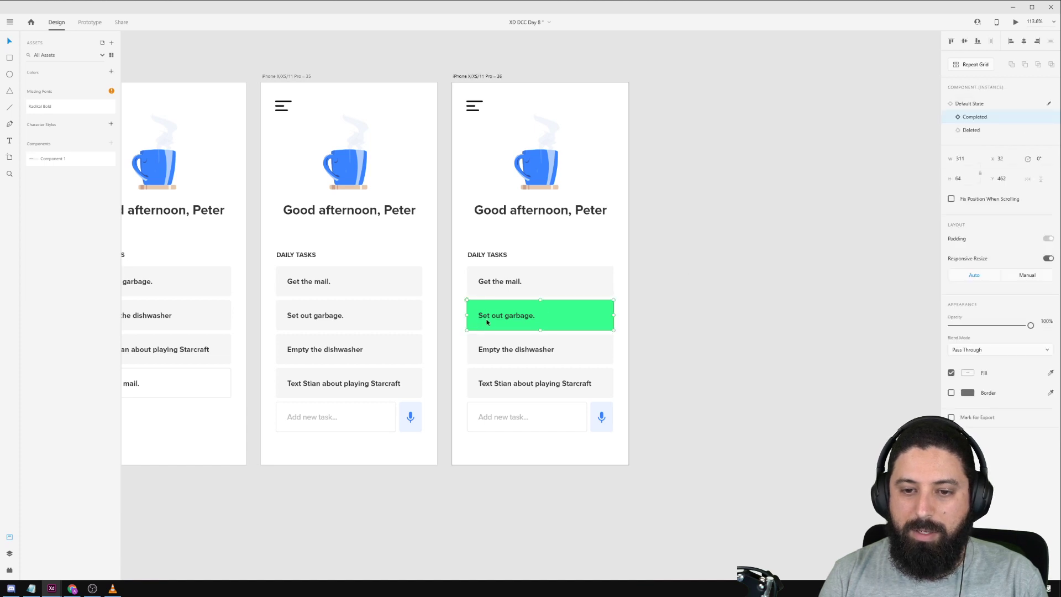
pyautogui.moveTo(487, 320); pyautogui.dragTo(563, 316)
# Link the third artboard's "Set out garbage." card to the fourth artboard with a Drag trigger and an Auto-Animate action in prototype mode.
pyautogui.click(349, 314)
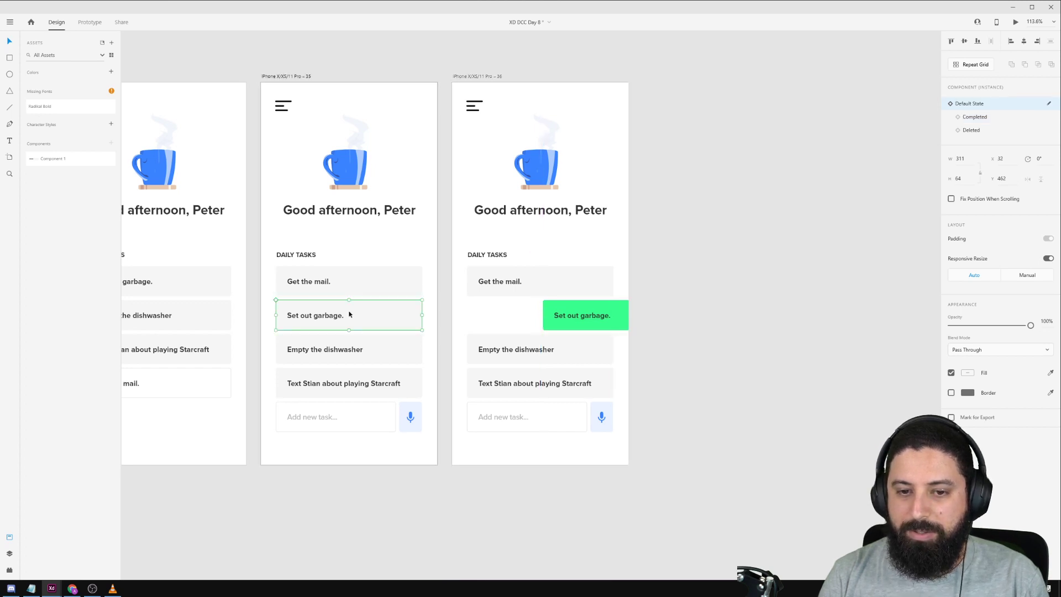
pyautogui.click(90, 22)
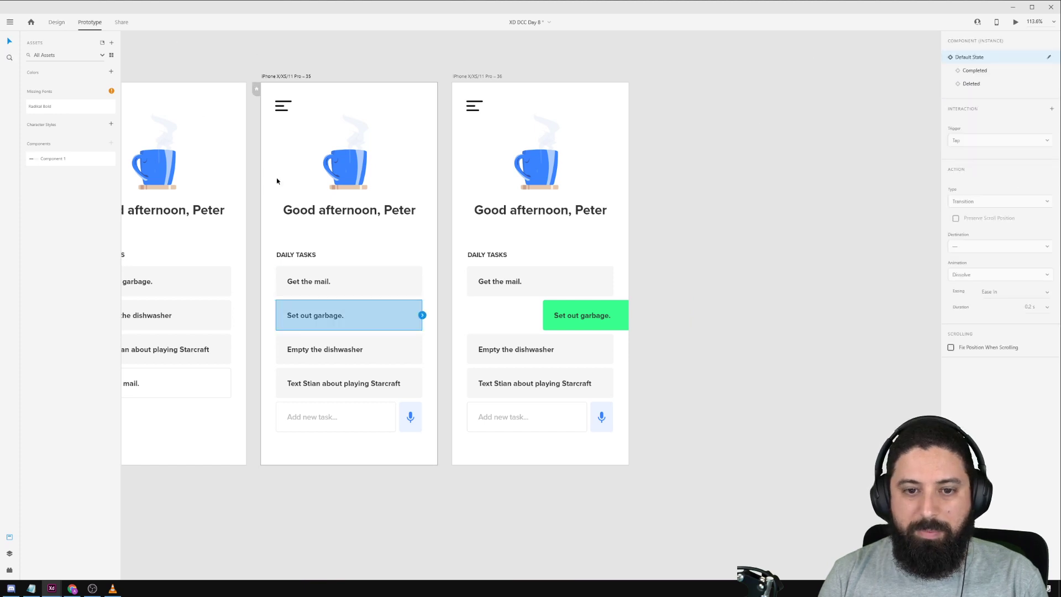
pyautogui.moveTo(422, 315); pyautogui.dragTo(530, 314)
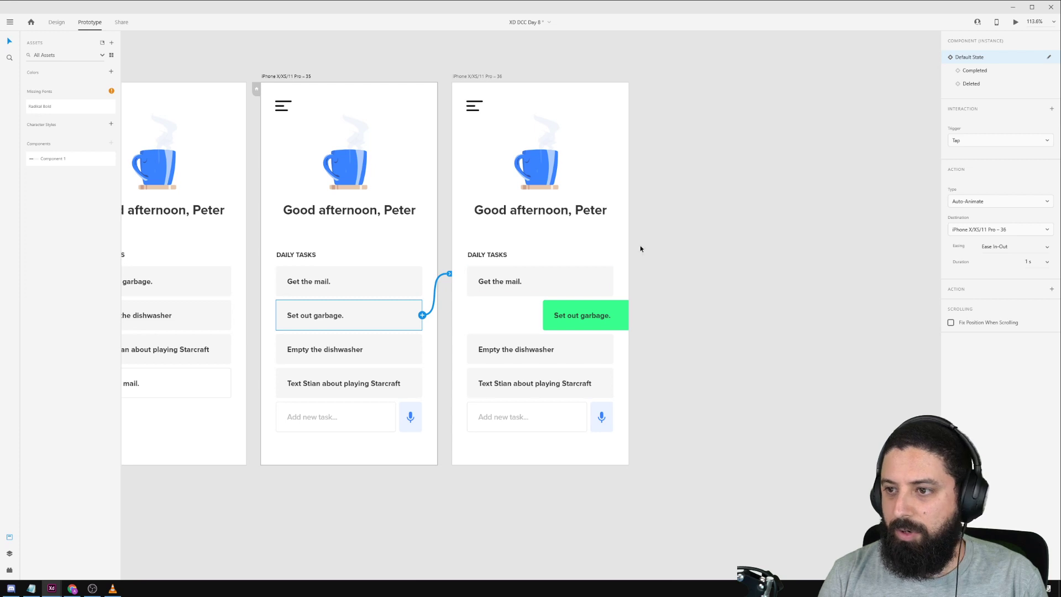
pyautogui.click(988, 142)
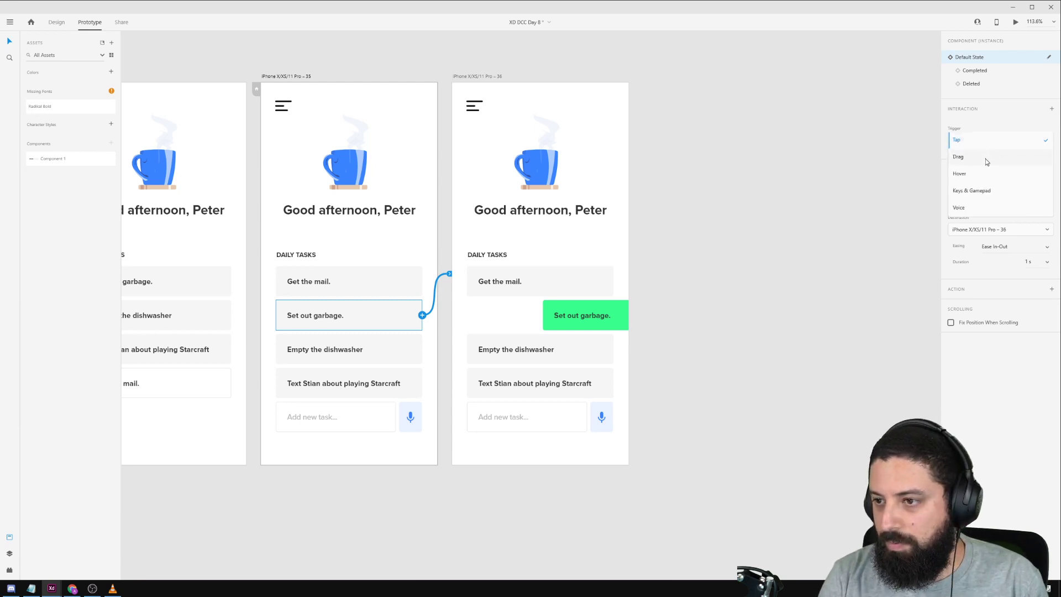
pyautogui.click(987, 161)
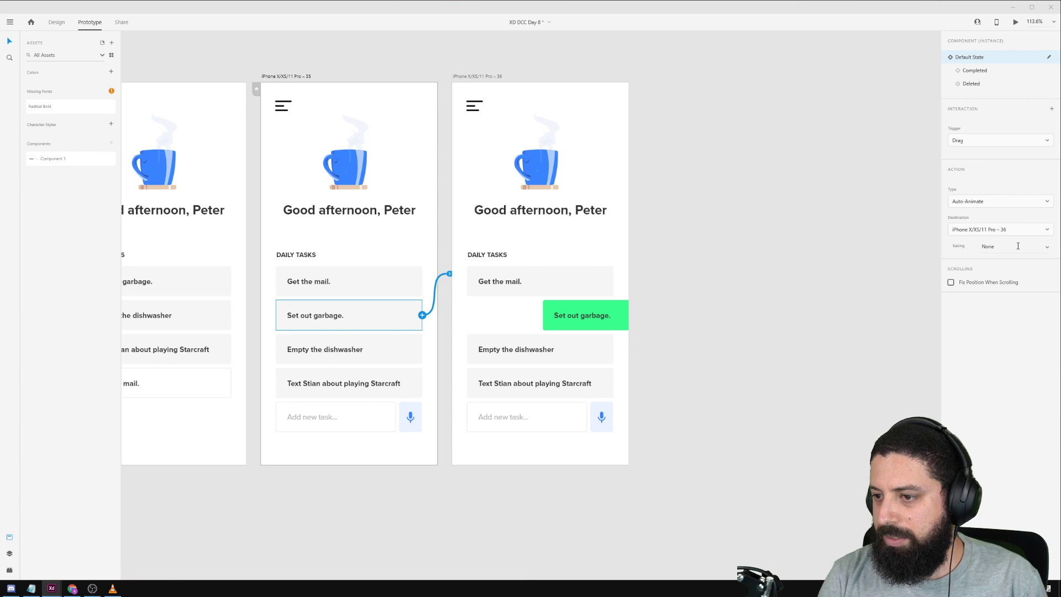
pyautogui.click(1048, 248)
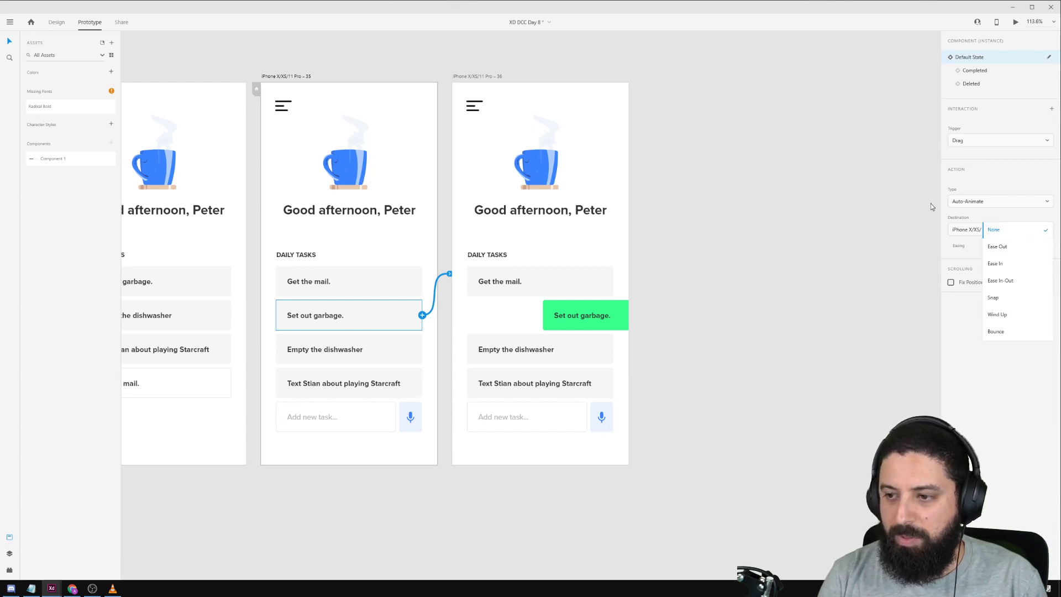
pyautogui.press('Escape')
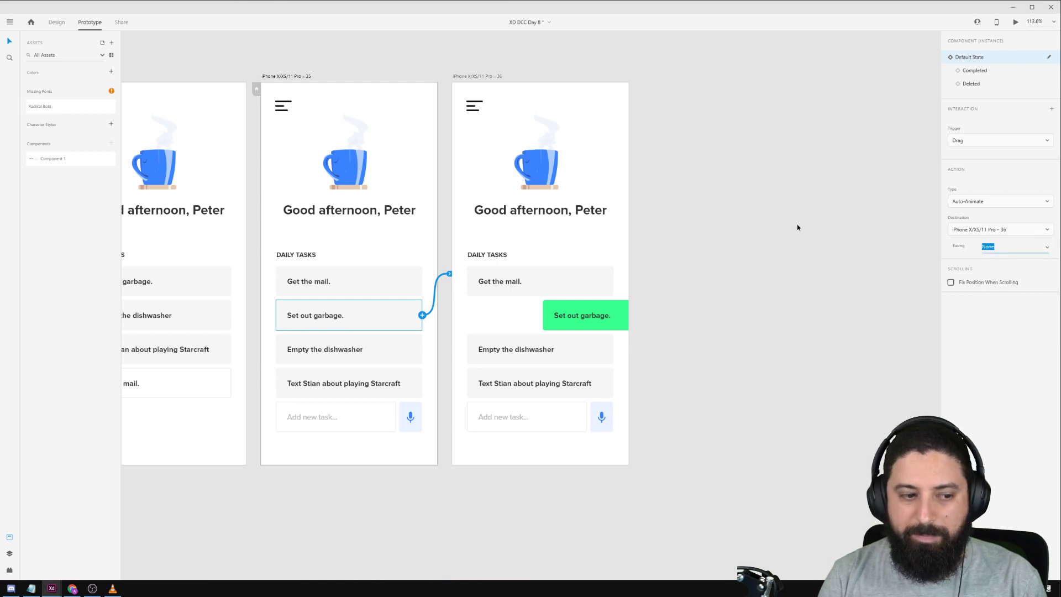
pyautogui.click(738, 131)
# Return to design mode and duplicate the fourth artboard to make a fifth beside it.
pyautogui.moveTo(760, 142); pyautogui.dragTo(670, 135)
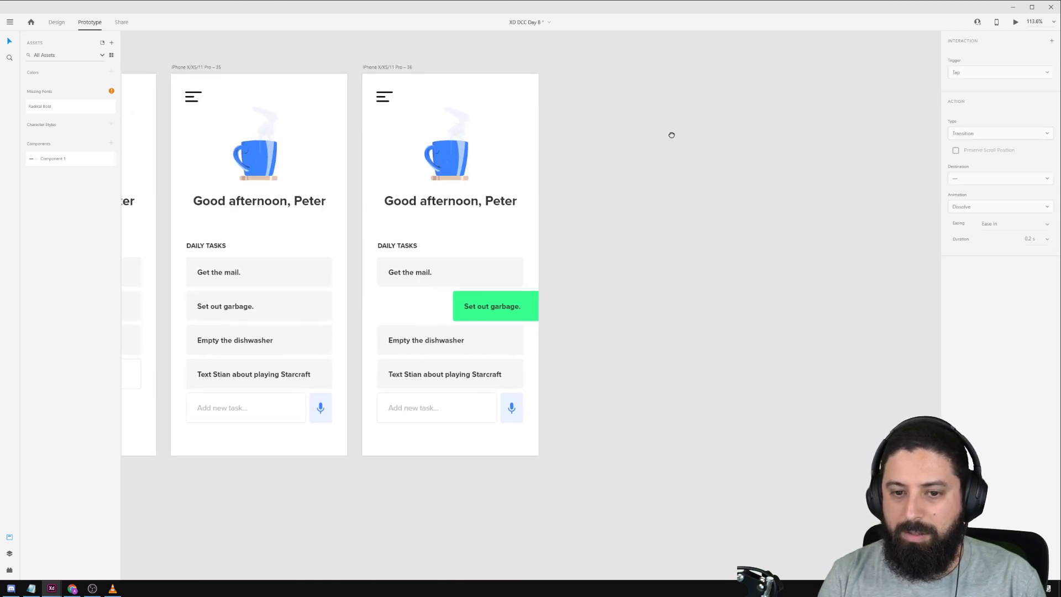
pyautogui.click(408, 82)
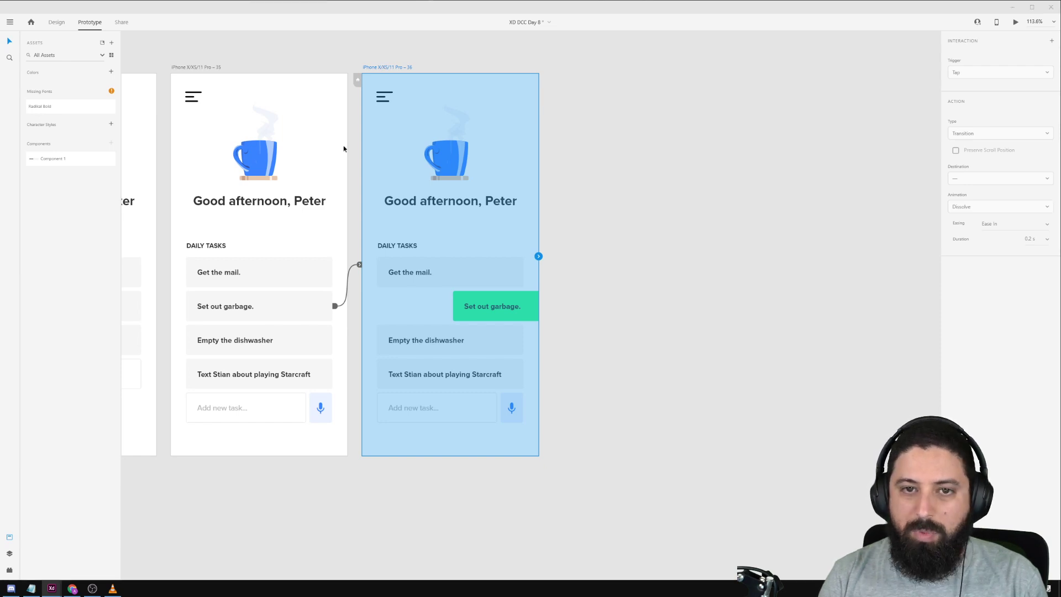
pyautogui.click(57, 23)
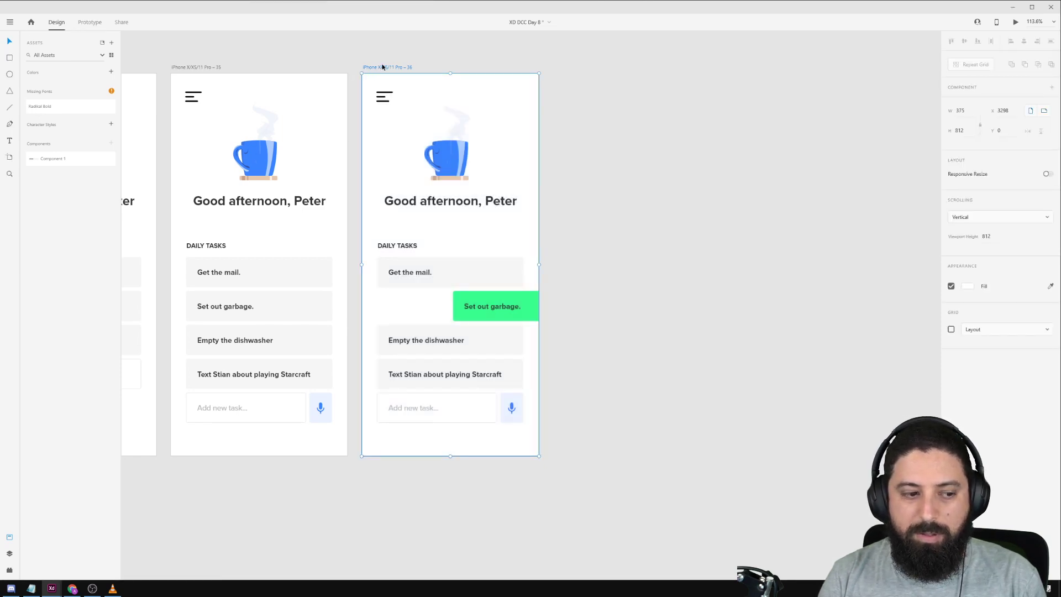
pyautogui.moveTo(383, 66); pyautogui.dragTo(564, 71)
# Move the fifth artboard's green "Set out garbage." card off the artboard's right edge to about X 374, and fade it to fully transparent.
pyautogui.click(685, 304)
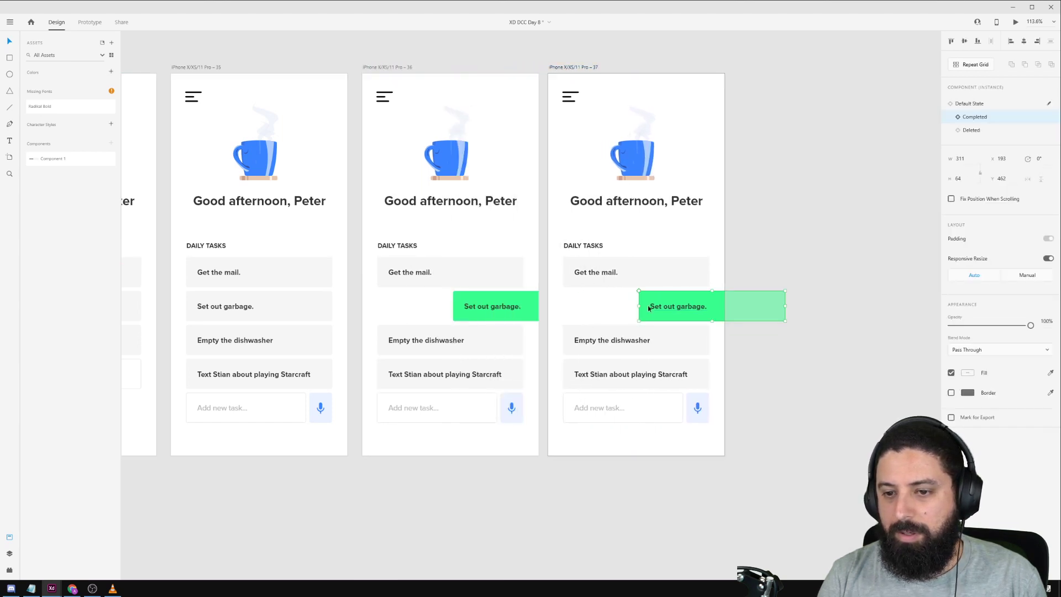
pyautogui.moveTo(645, 306); pyautogui.dragTo(724, 302)
pyautogui.scroll(10, 738, 315)
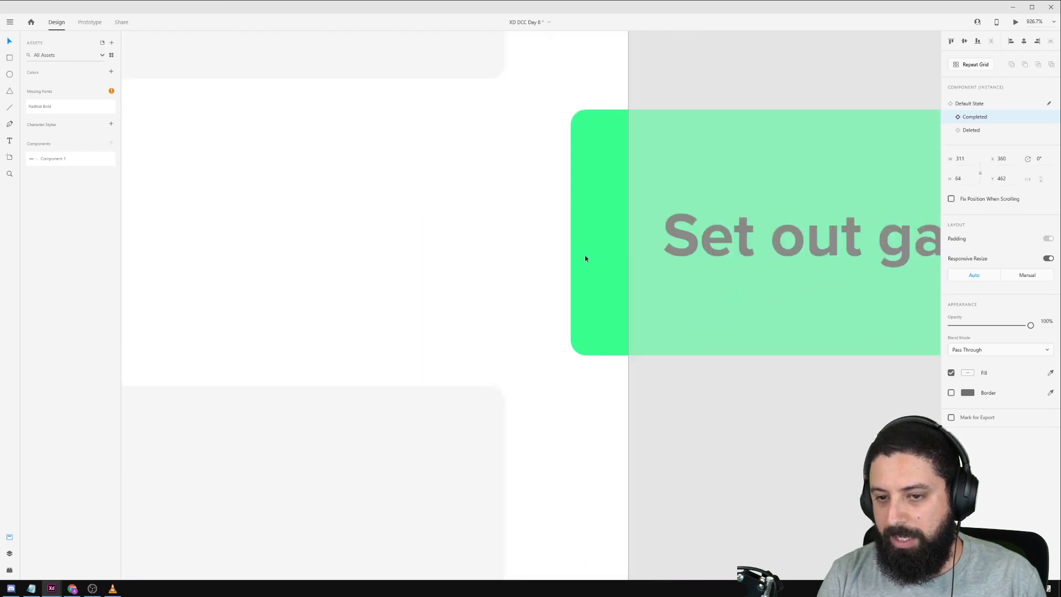
pyautogui.moveTo(585, 256); pyautogui.dragTo(626, 249)
pyautogui.scroll(-8, 578, 242)
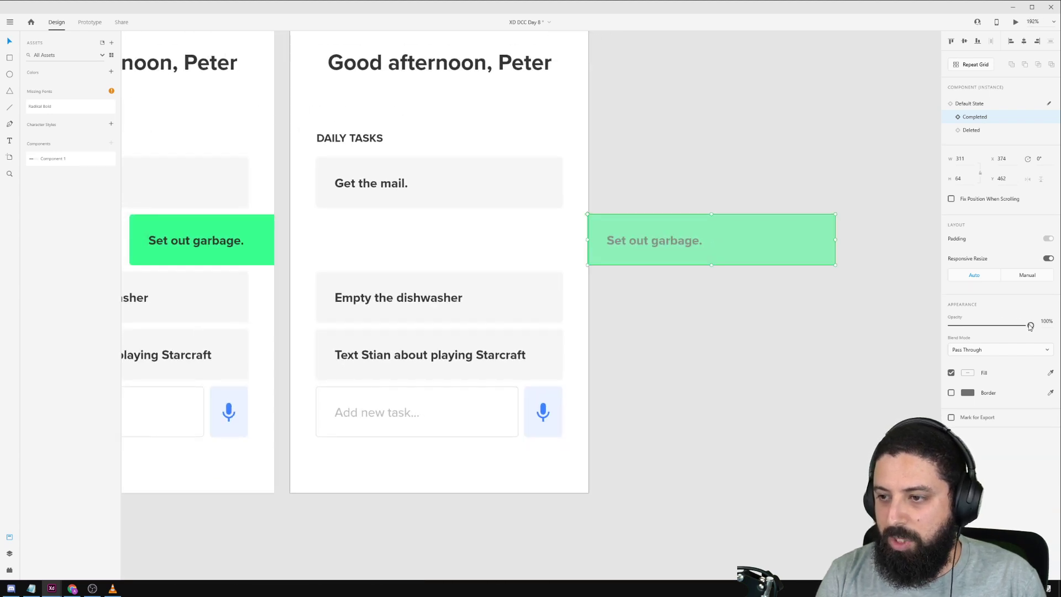
pyautogui.moveTo(1031, 325); pyautogui.dragTo(949, 327)
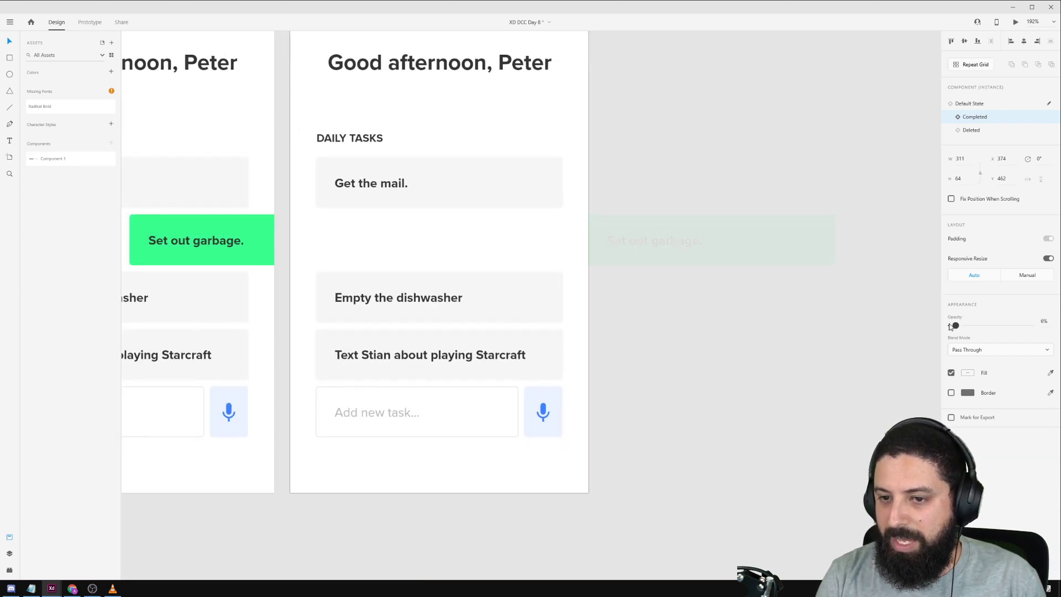
# Move the fifth artboard's last two task cards and the "Add new task..." row up to Y 462 to close the gap below "Get the mail.".
pyautogui.click(303, 259)
pyautogui.moveTo(303, 259); pyautogui.dragTo(572, 452)
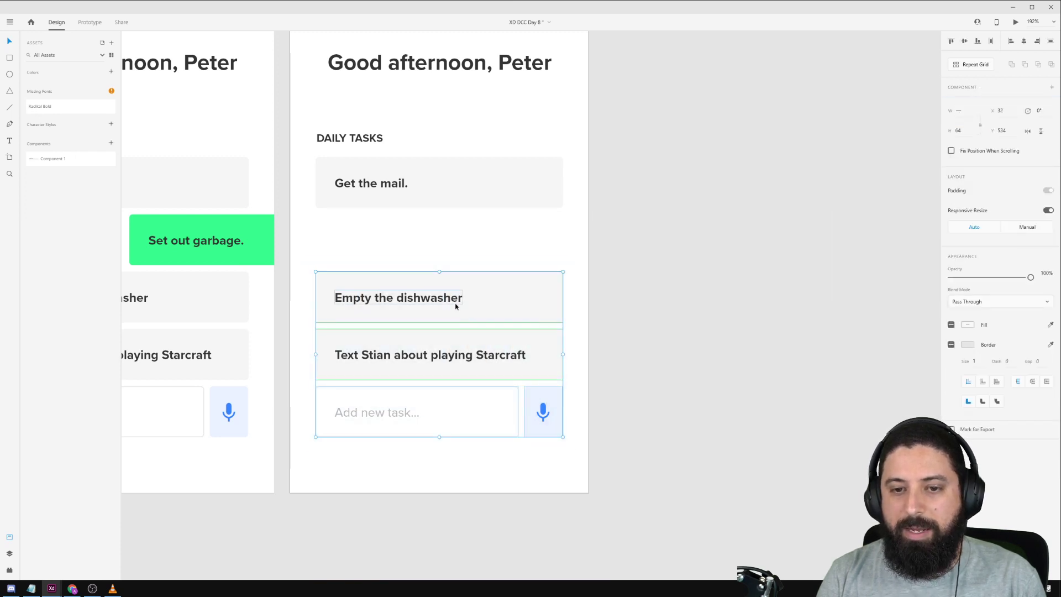
pyautogui.moveTo(457, 300); pyautogui.dragTo(458, 247)
# Review the sequence of five artboards, starting from the first screen's voice input and the second screen's added task.
pyautogui.scroll(-4, 458, 247)
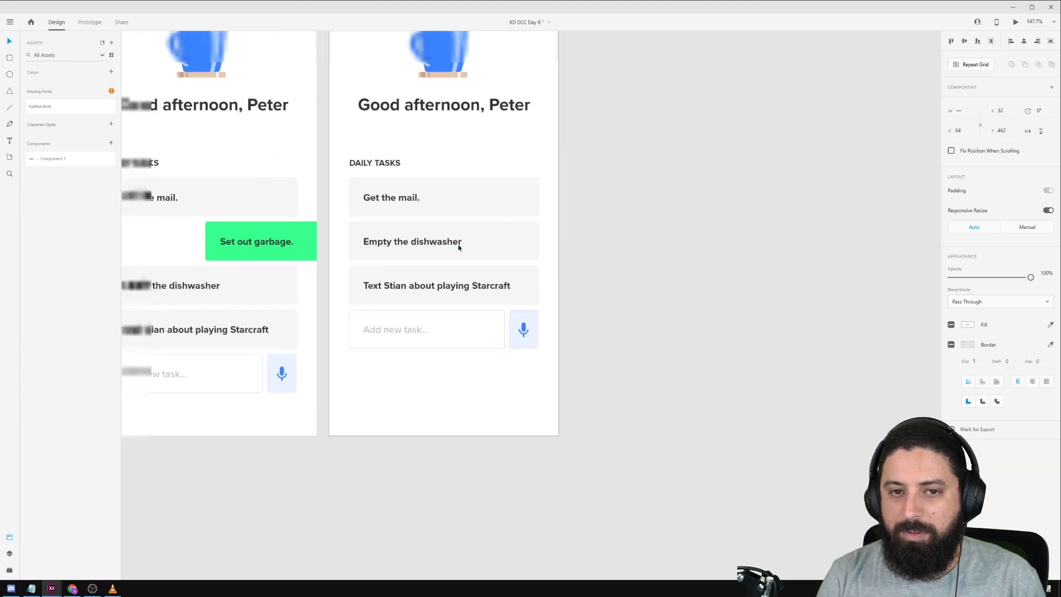
pyautogui.scroll(-3, 458, 247)
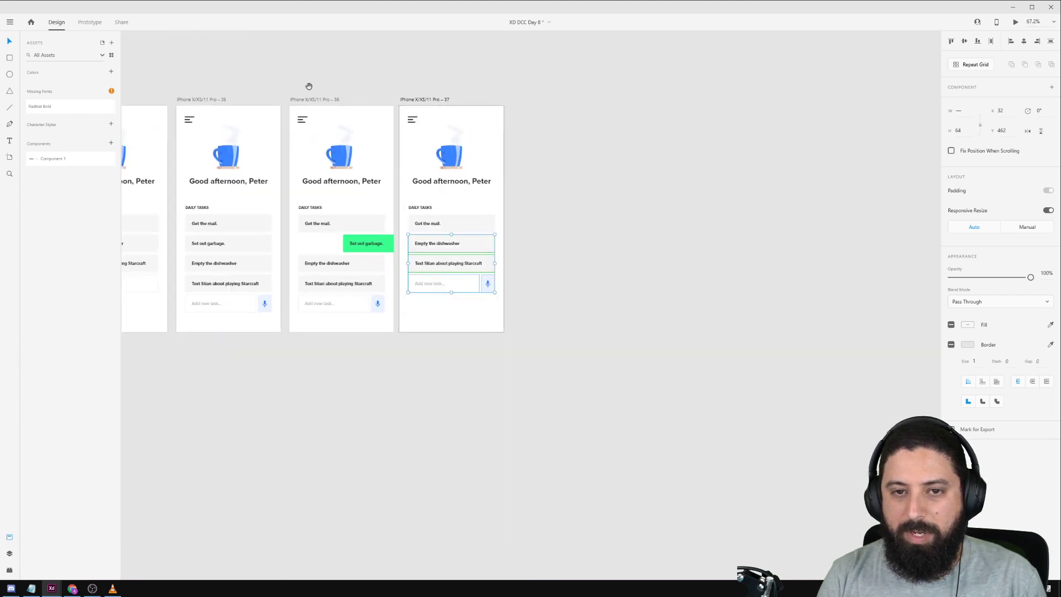
pyautogui.moveTo(308, 87); pyautogui.dragTo(490, 93)
pyautogui.moveTo(400, 79); pyautogui.dragTo(407, 81)
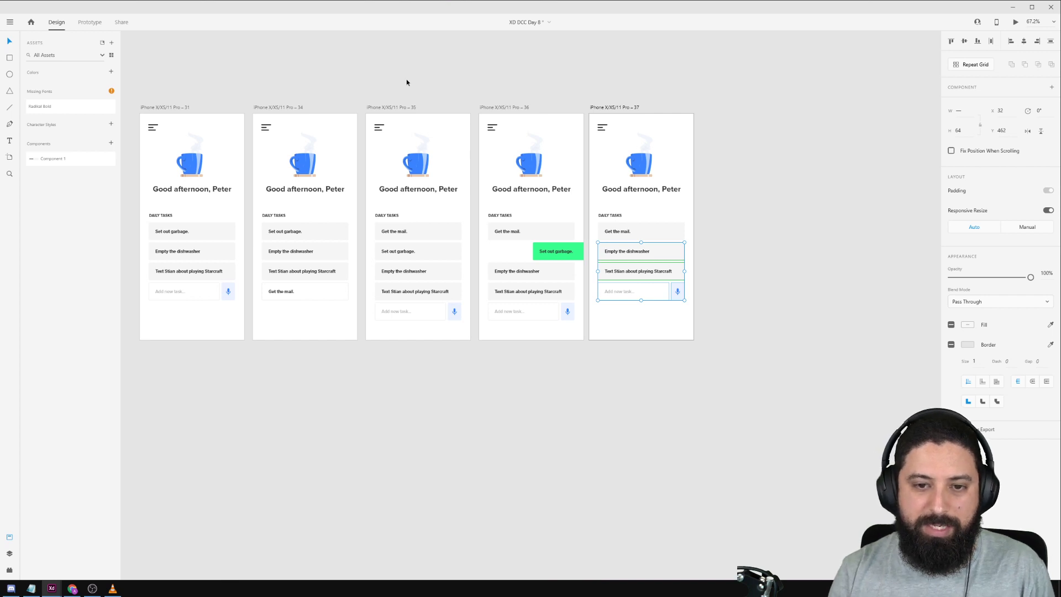
pyautogui.click(272, 108)
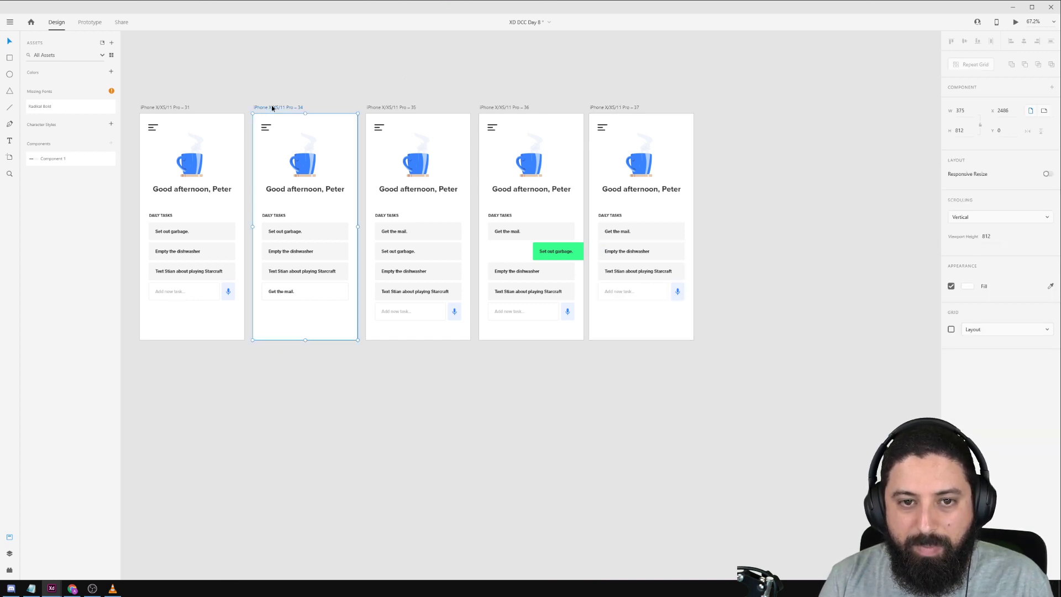
pyautogui.scroll(3, 308, 71)
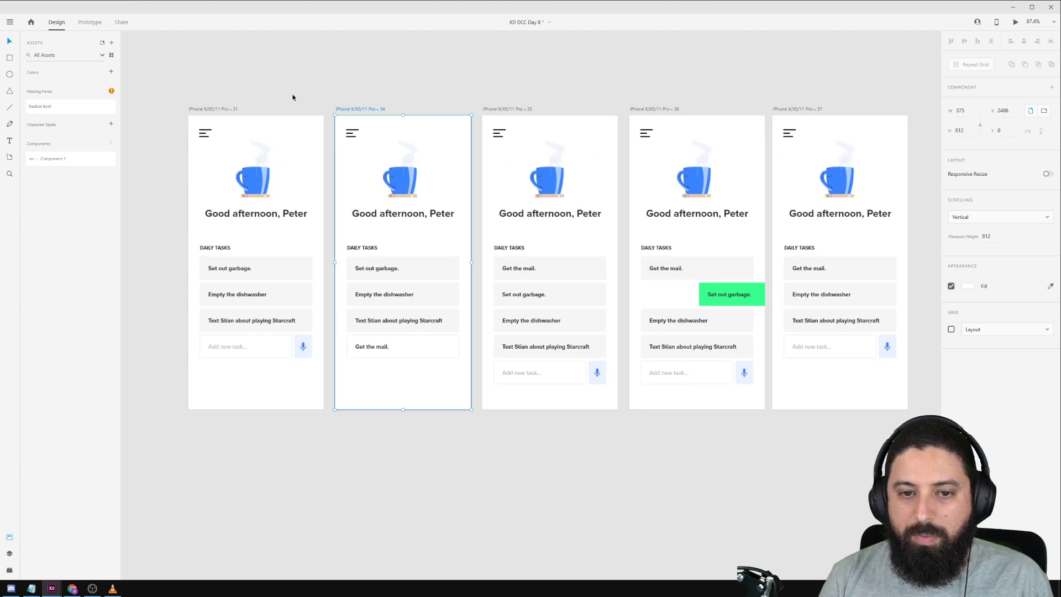
pyautogui.click(212, 106)
pyautogui.click(213, 109)
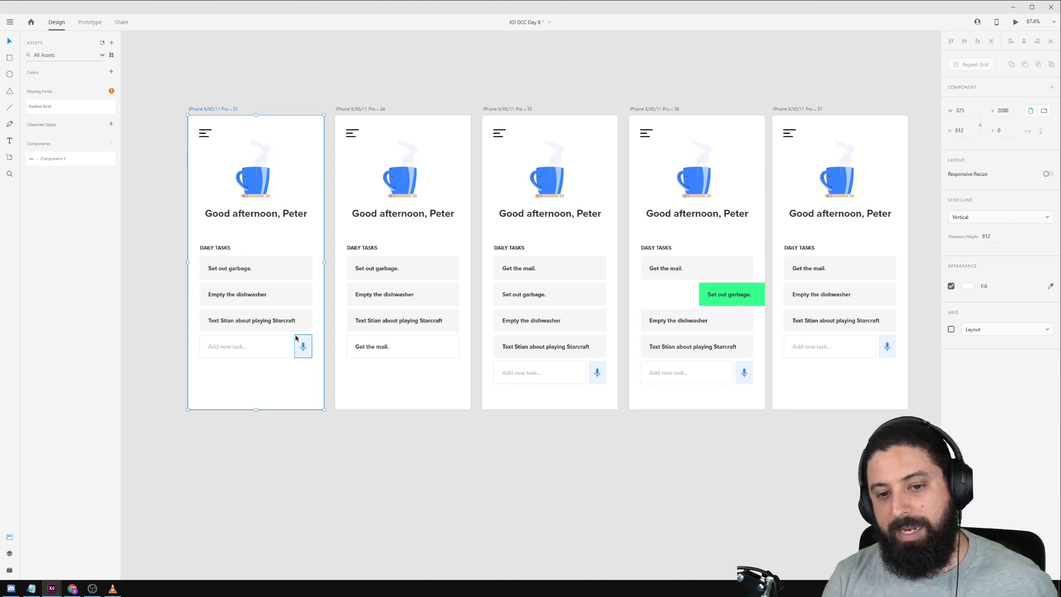
pyautogui.click(349, 95)
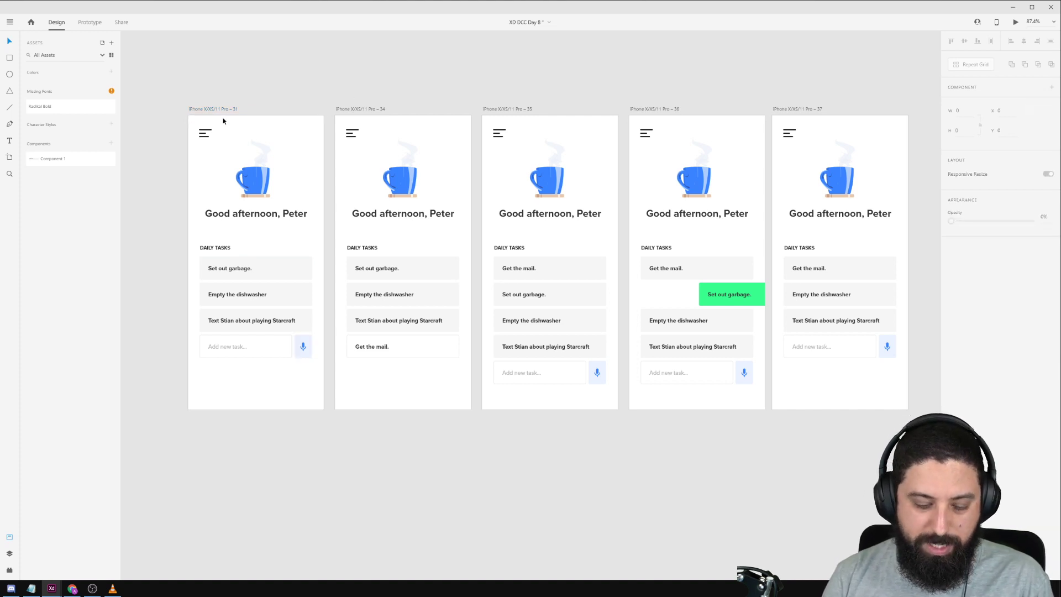
# Add the text "Get the mail" on the pasteboard and place it just above the first artboard.
pyautogui.click(221, 76)
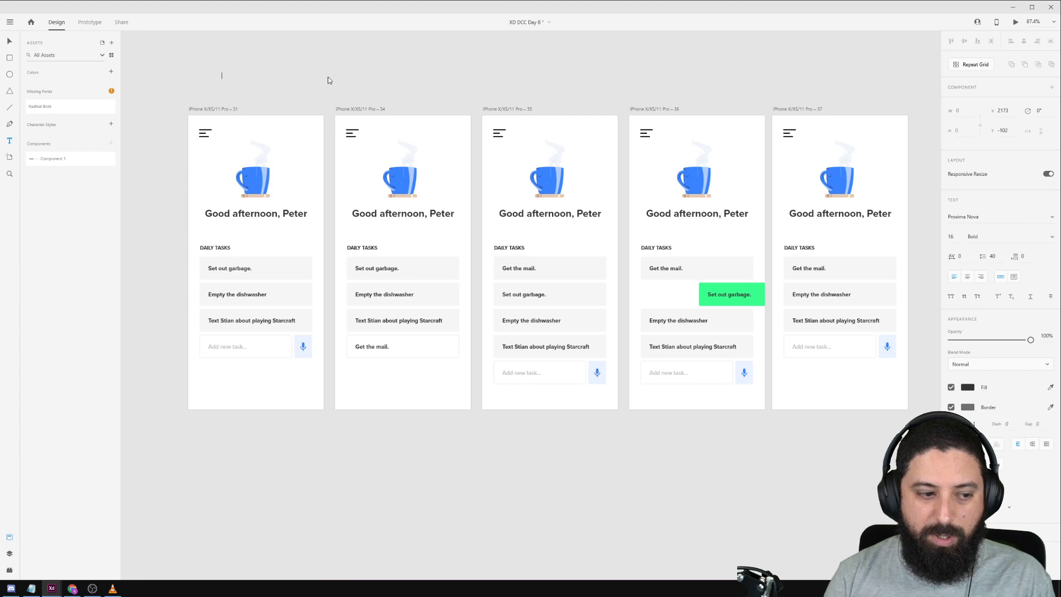
pyautogui.write('G')
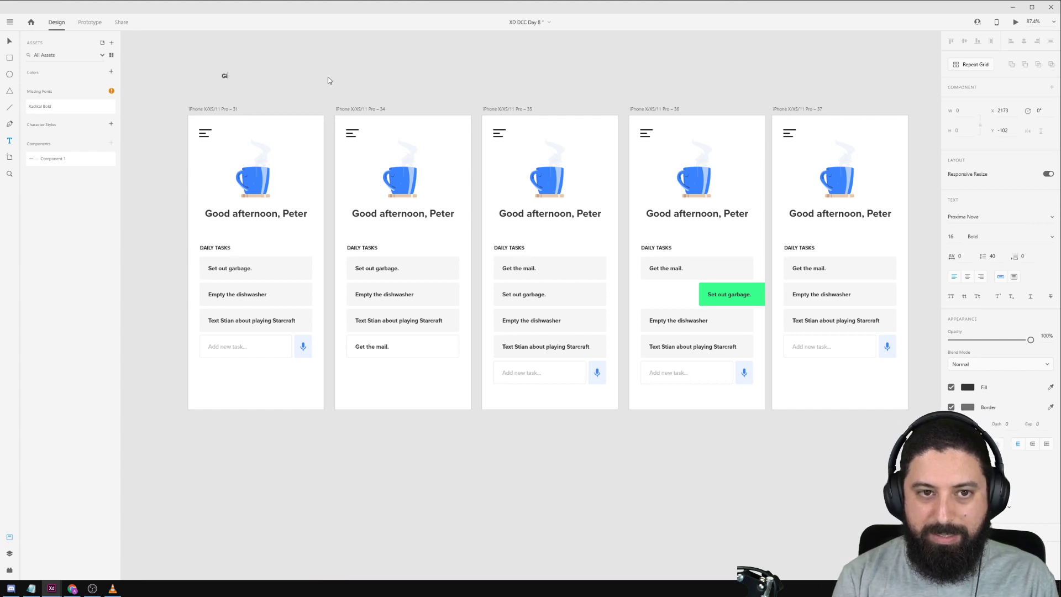
pyautogui.write('et the mai')
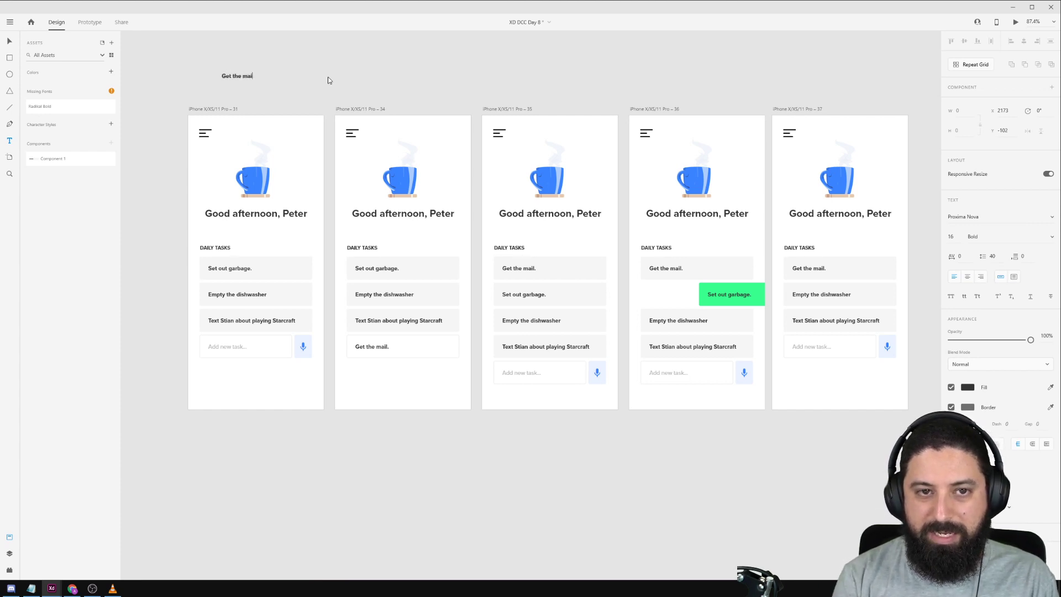
pyautogui.write('l')
pyautogui.press('Escape')
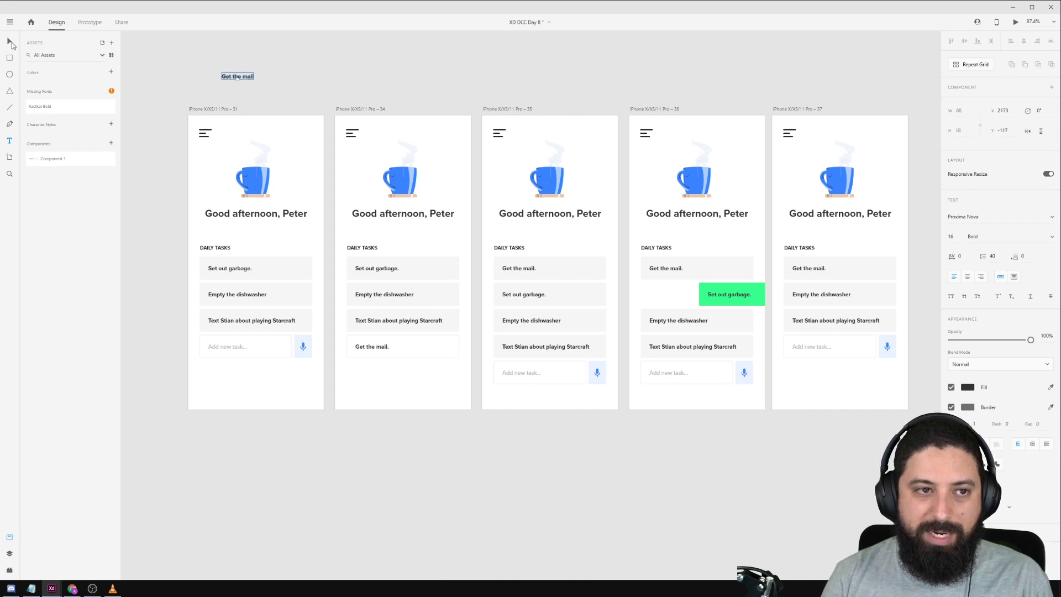
pyautogui.moveTo(249, 79); pyautogui.dragTo(264, 90)
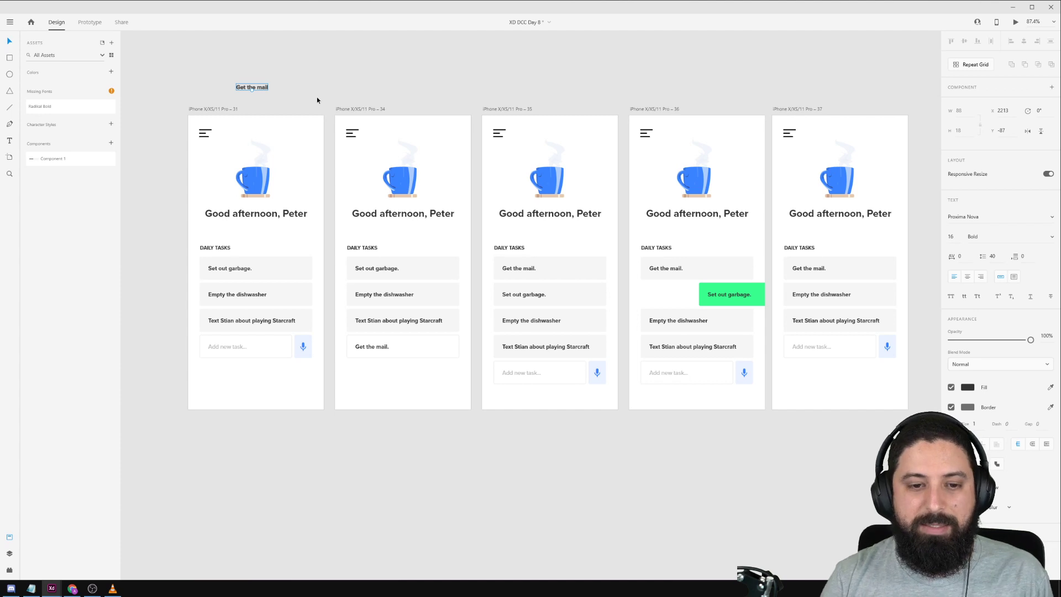
pyautogui.click(383, 348)
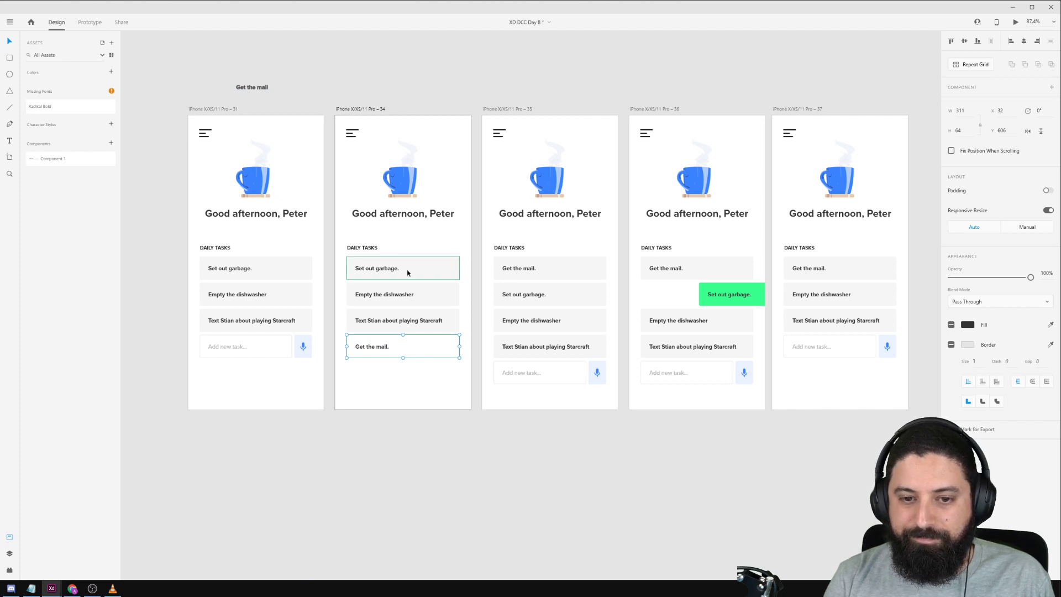
pyautogui.scroll(-3, 319, 103)
pyautogui.click(186, 82)
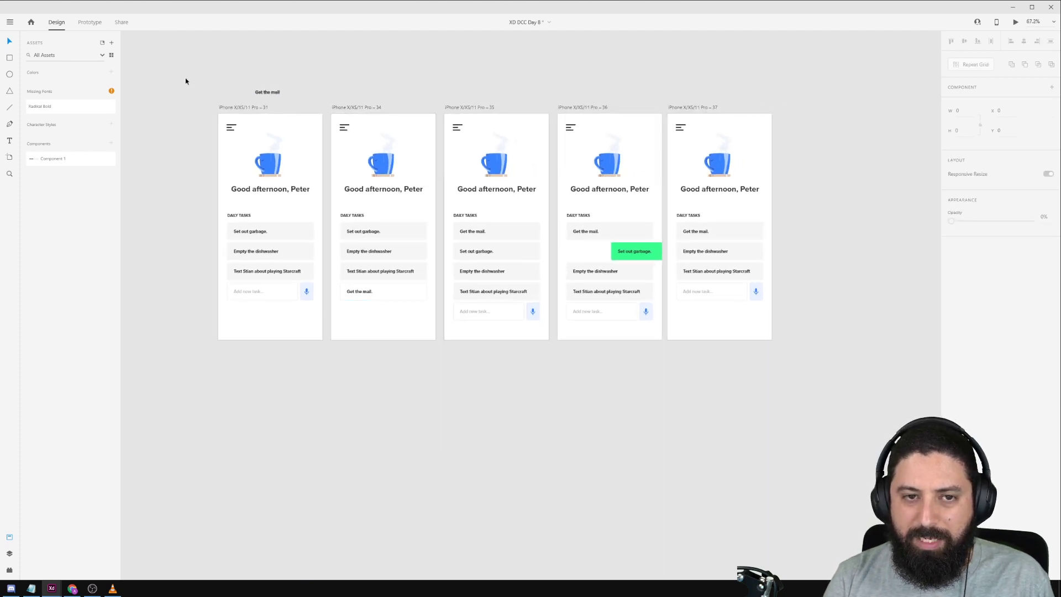
pyautogui.moveTo(182, 65); pyautogui.dragTo(327, 374)
pyautogui.click(241, 111)
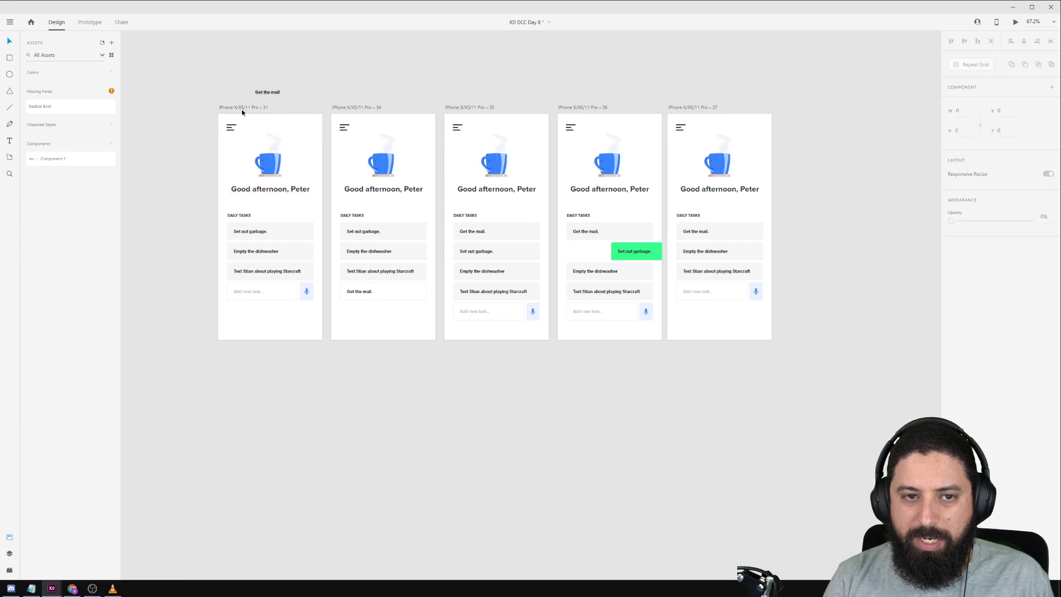
pyautogui.moveTo(242, 110); pyautogui.dragTo(147, 111)
pyautogui.moveTo(208, 66); pyautogui.dragTo(325, 76)
pyautogui.hotkey('ctrl', 'z')
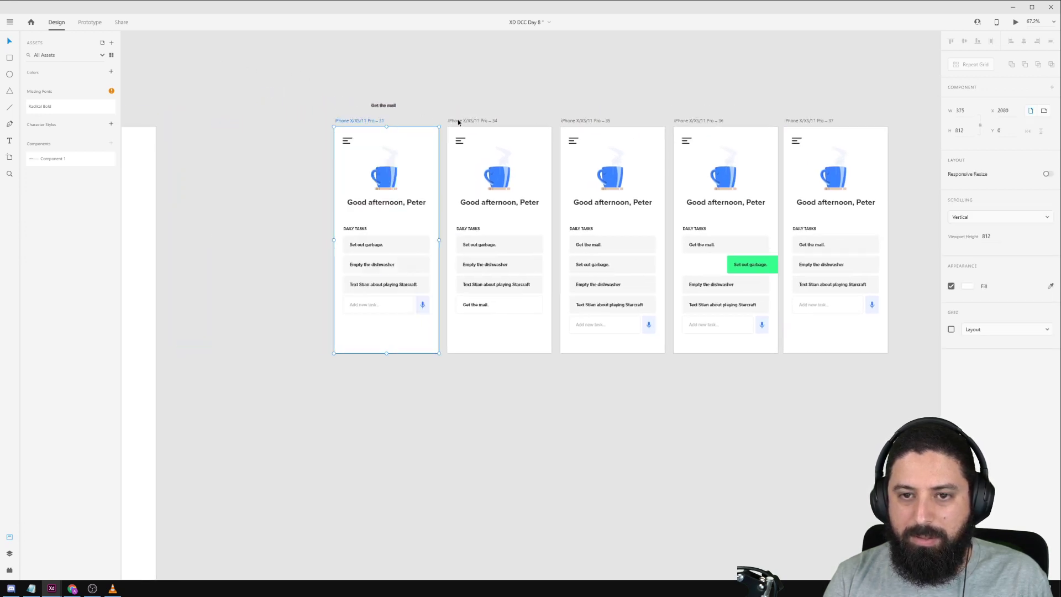
# Move the first two artboards left together to leave a gap before the third, and switch to prototype mode with the second one selected.
pyautogui.click(473, 120)
pyautogui.keyDown('shift'); pyautogui.click(381, 121); pyautogui.keyUp('shift')
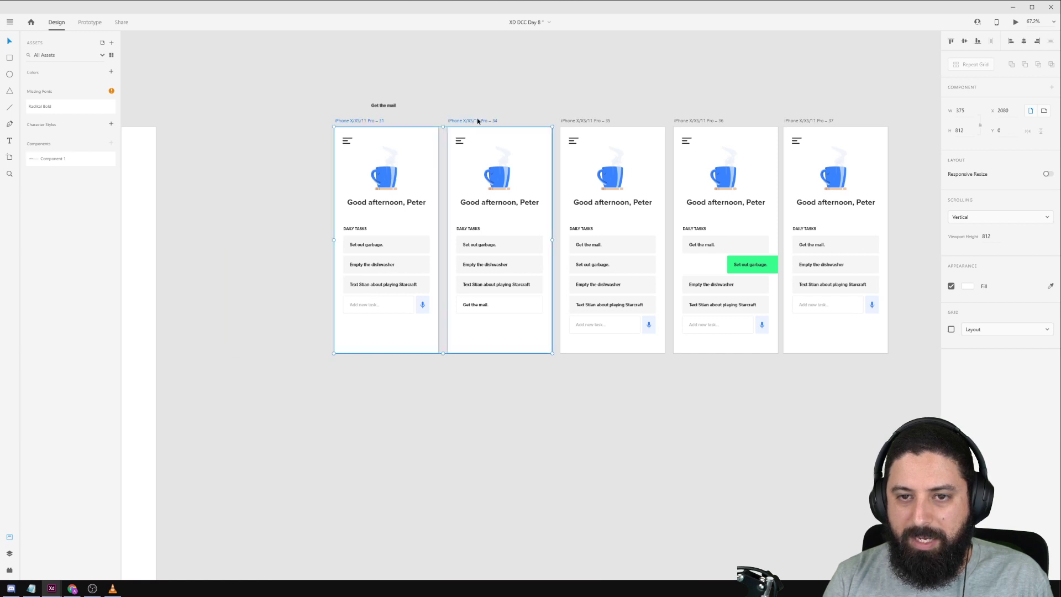
pyautogui.moveTo(477, 120); pyautogui.dragTo(340, 121)
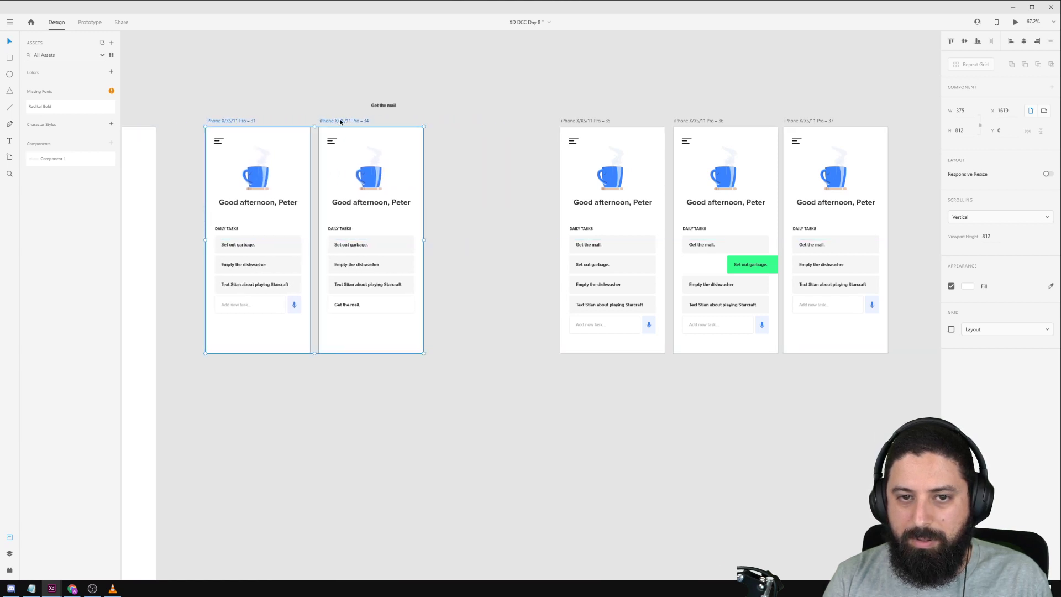
pyautogui.click(332, 121)
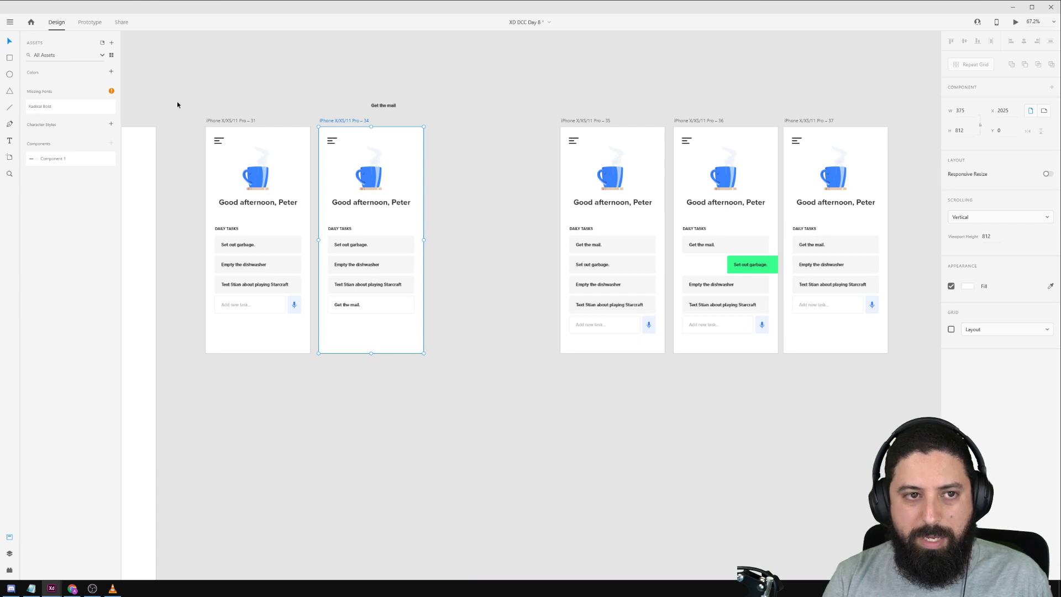
pyautogui.click(89, 23)
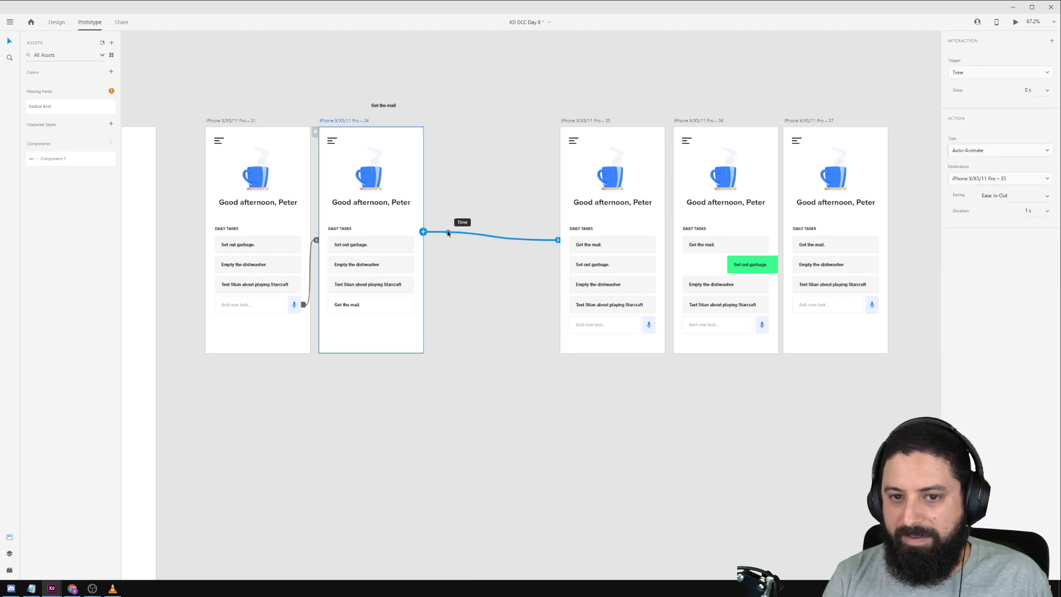
pyautogui.hotkey('ctrl', 'd')
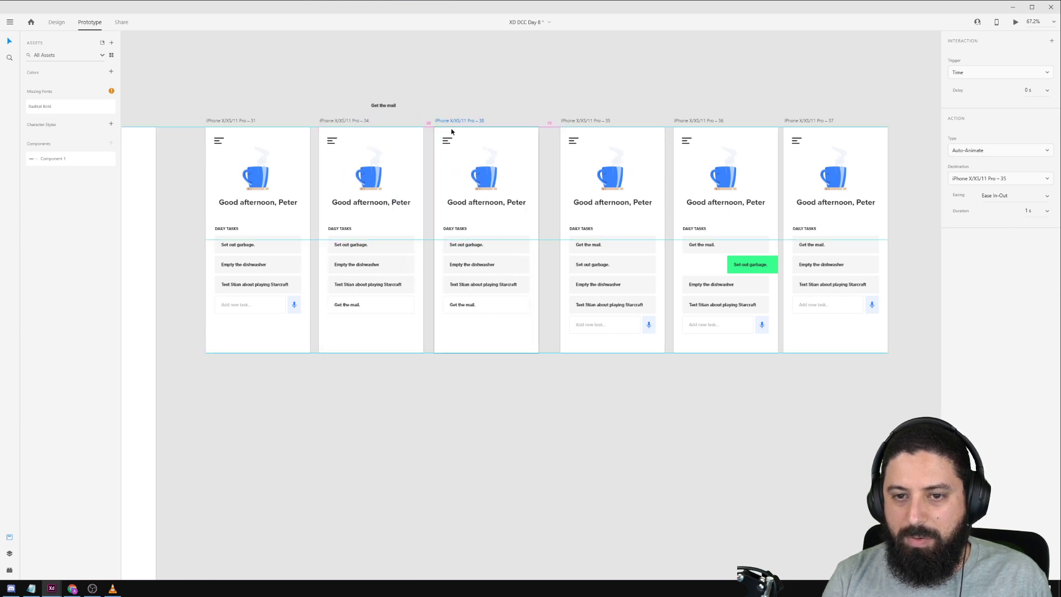
pyautogui.click(329, 125)
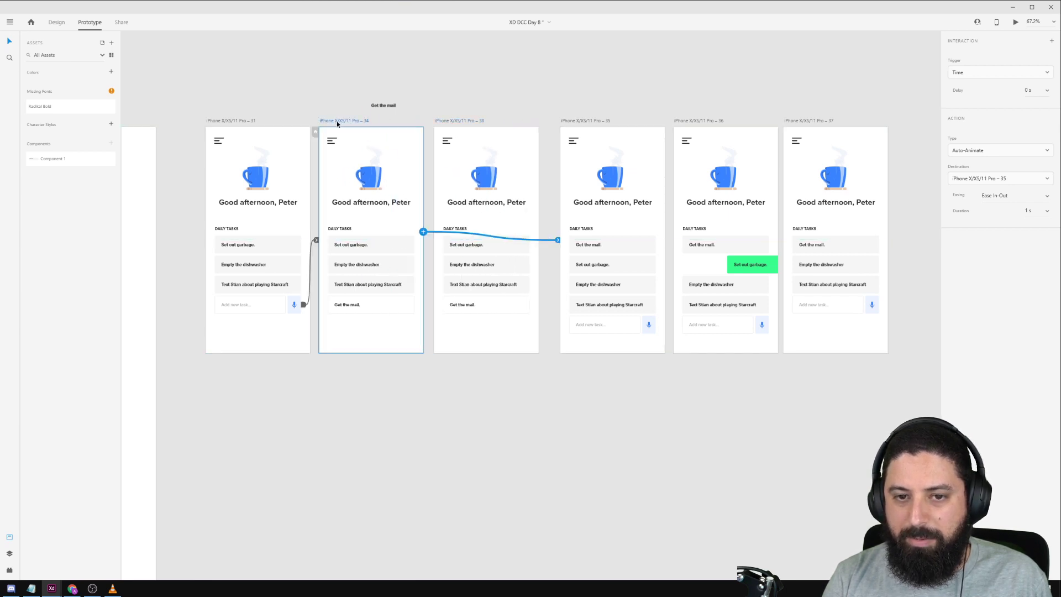
pyautogui.click(423, 232)
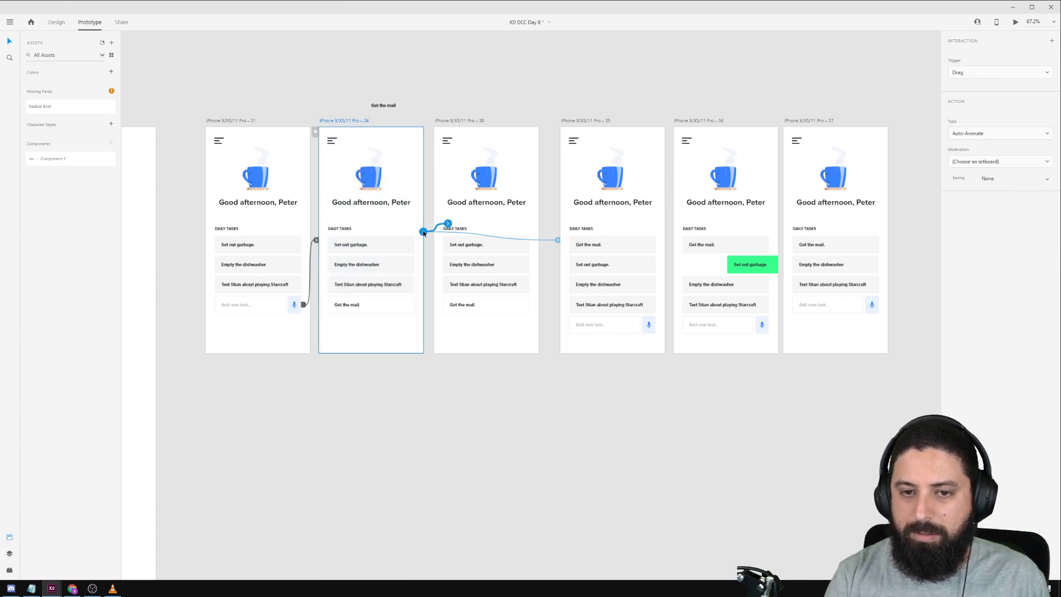
pyautogui.moveTo(424, 233); pyautogui.dragTo(423, 232)
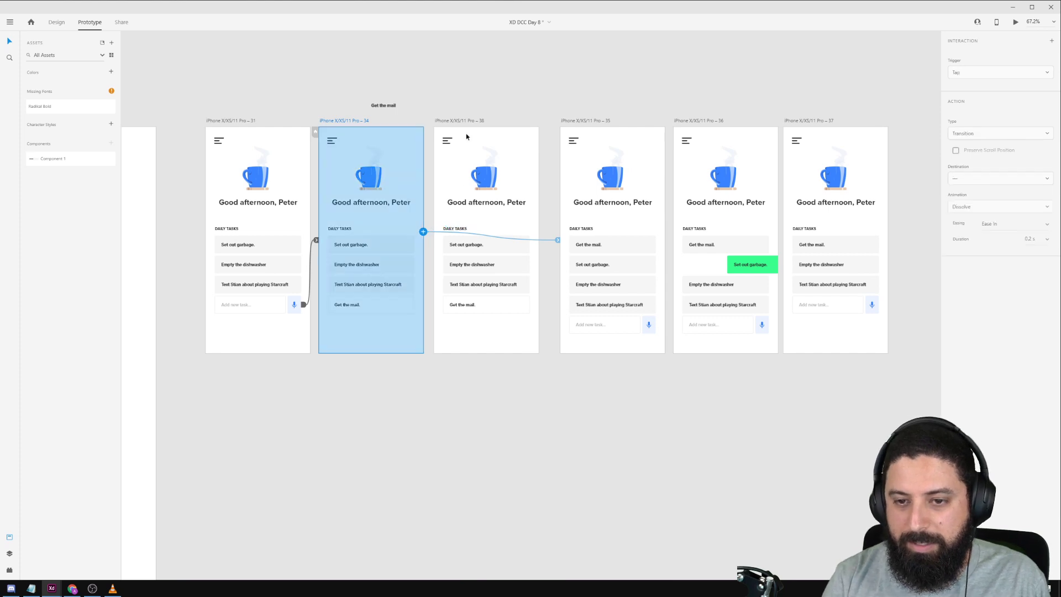
pyautogui.hotkey('ctrl', 'z')
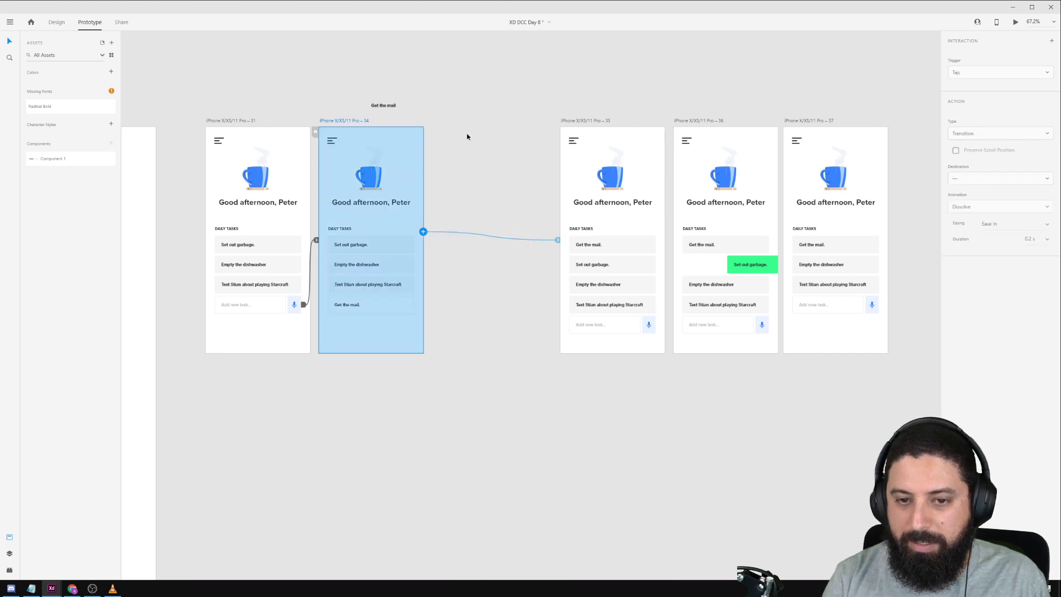
# Remove the second artboard's timed link to the third, and duplicate the second artboard into the gap between them.
pyautogui.click(425, 232)
pyautogui.press('Delete')
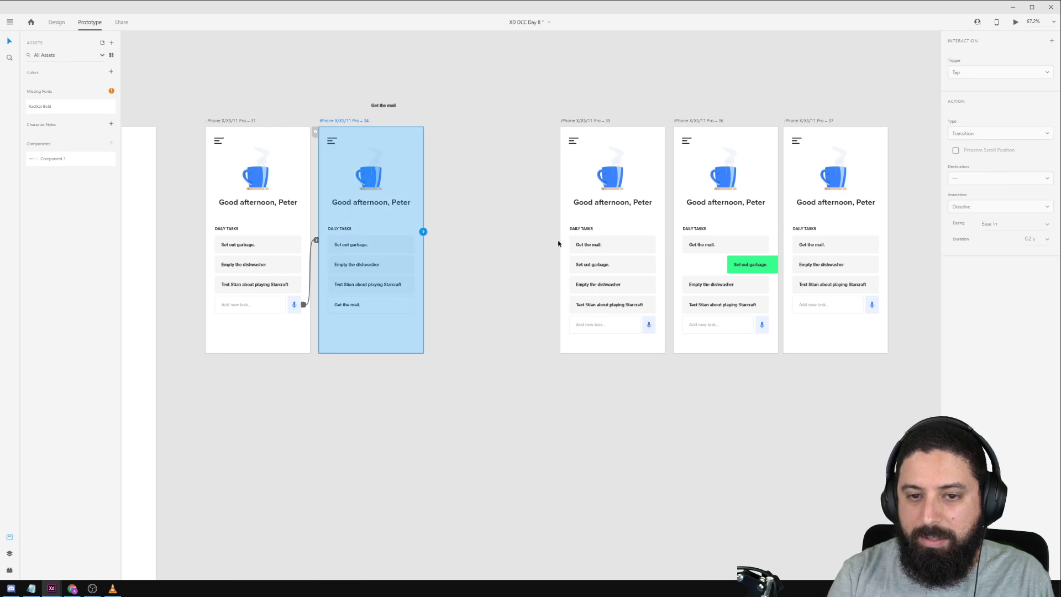
pyautogui.hotkey('ctrl', 'd')
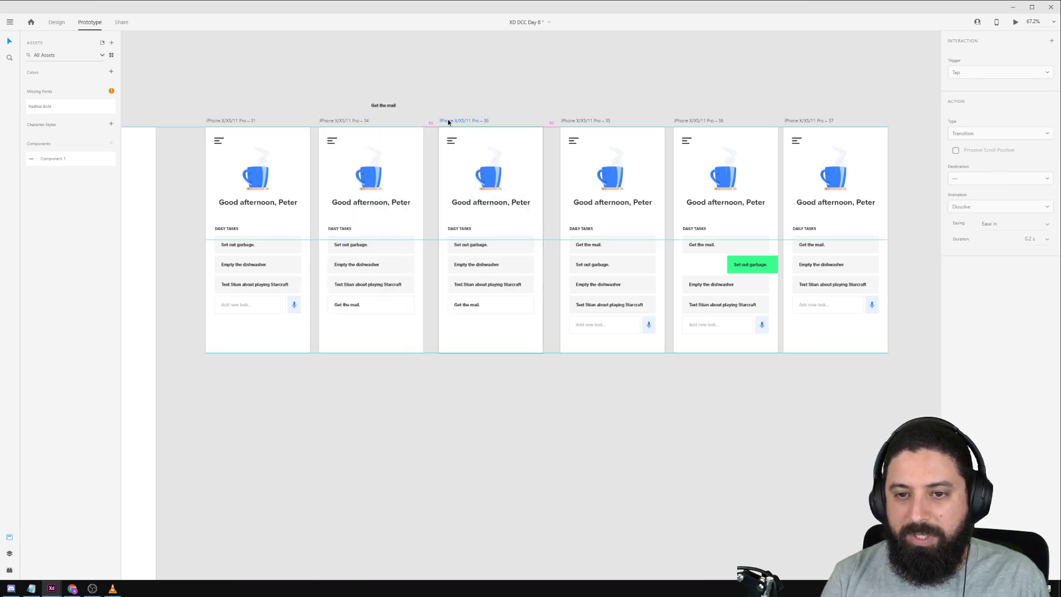
# Link the second artboard to its duplicate, the third artboard, and set the interaction's trigger to Voice.
pyautogui.click(335, 123)
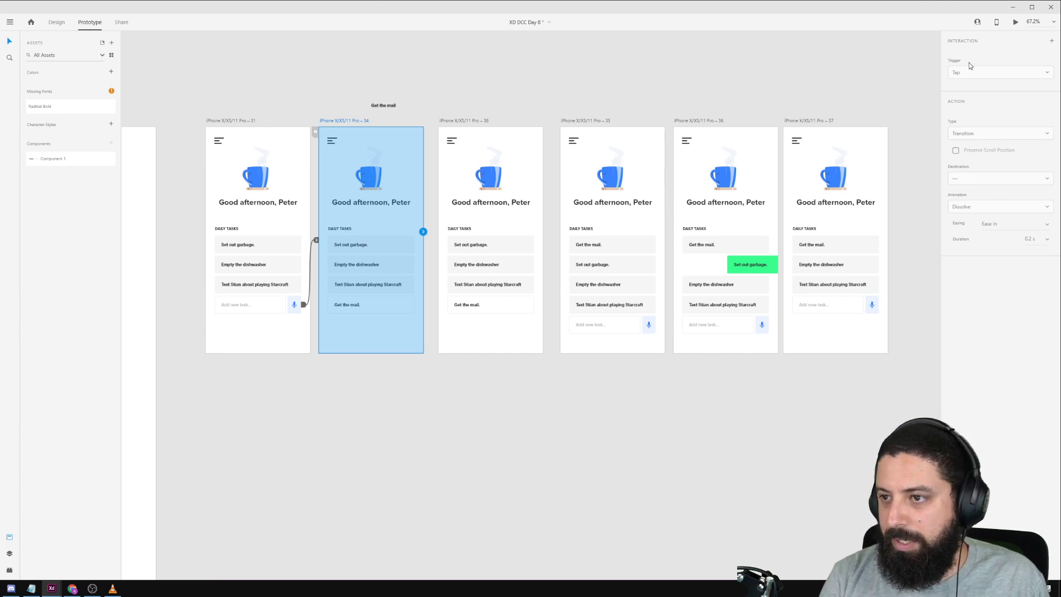
pyautogui.click(419, 98)
pyautogui.click(294, 305)
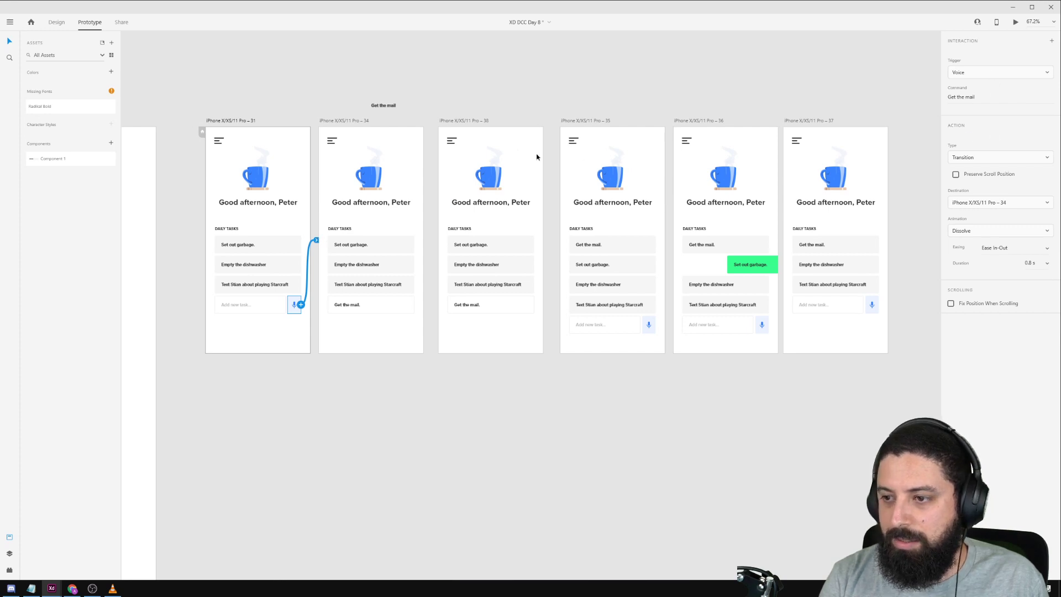
pyautogui.click(347, 136)
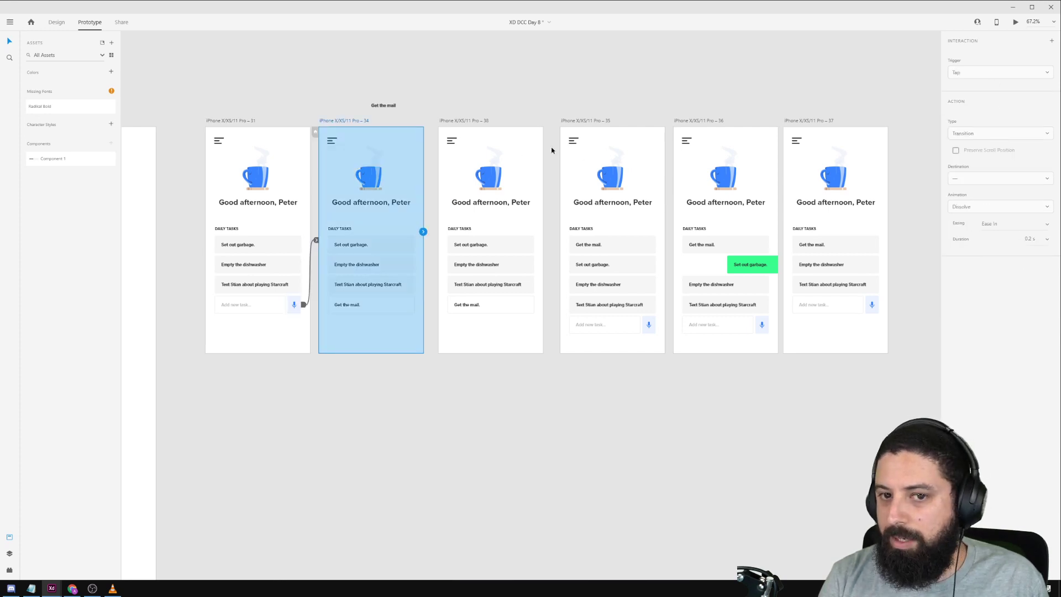
pyautogui.moveTo(423, 231); pyautogui.dragTo(442, 238)
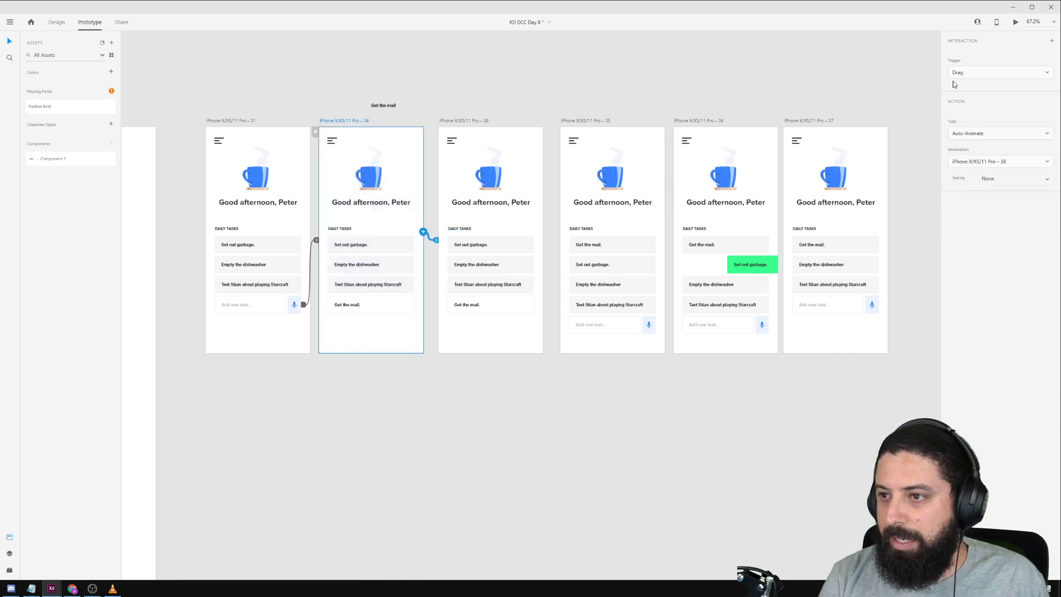
pyautogui.click(968, 72)
pyautogui.click(977, 123)
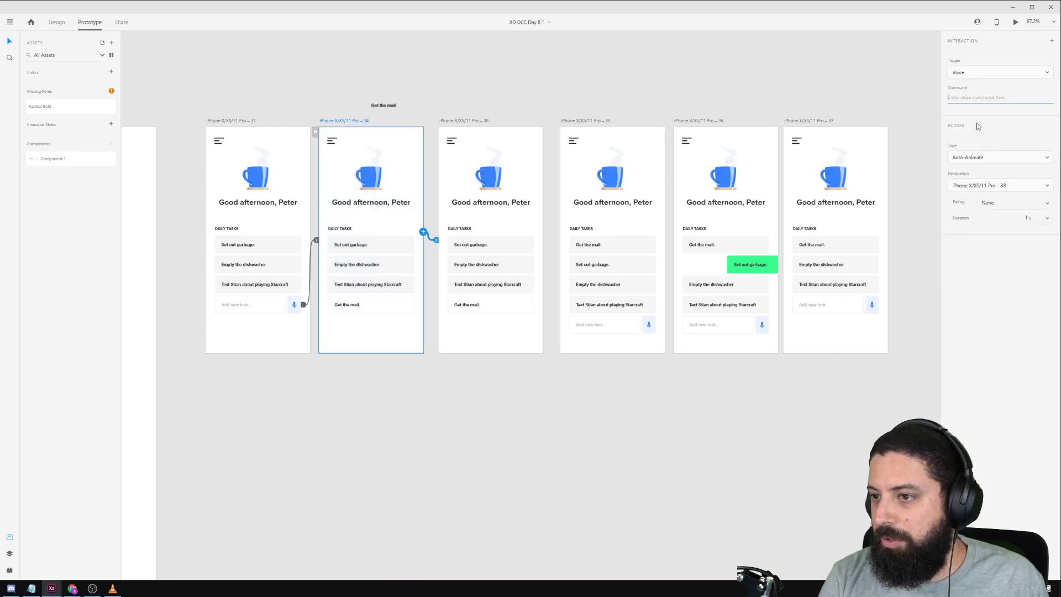
# Set the second artboard's action to Speech Playback with the Kimberly voice saying "Great, I'll remind you to get the mail.".
pyautogui.click(983, 158)
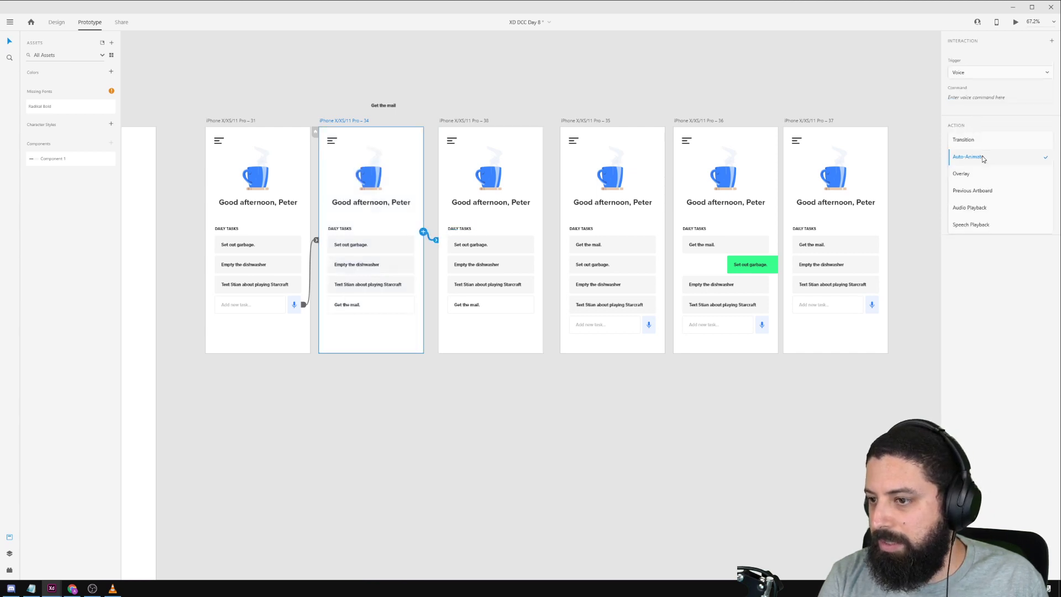
pyautogui.click(989, 224)
pyautogui.click(989, 188)
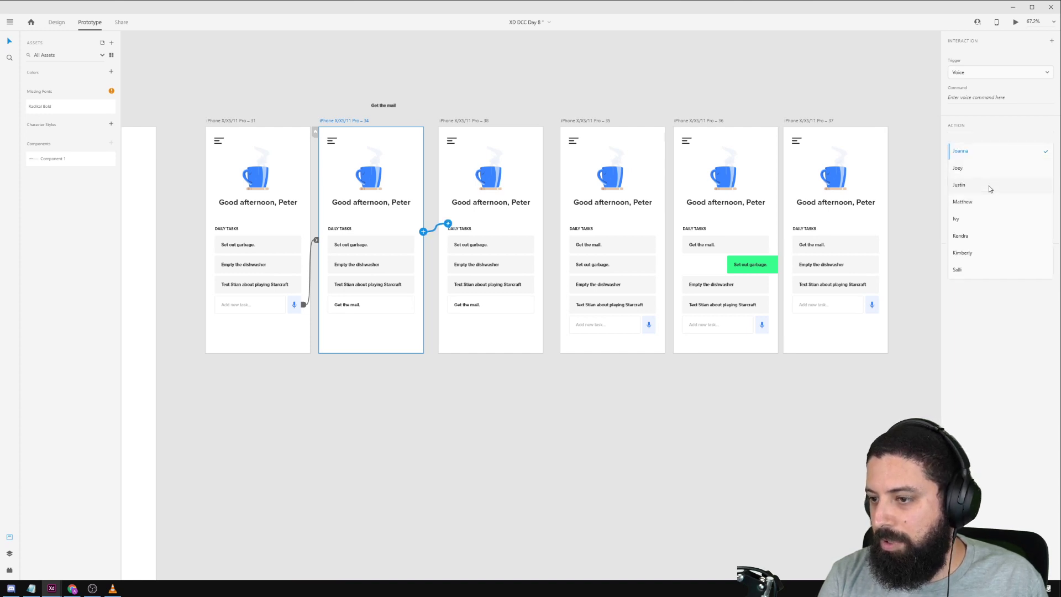
pyautogui.click(984, 253)
pyautogui.click(985, 215)
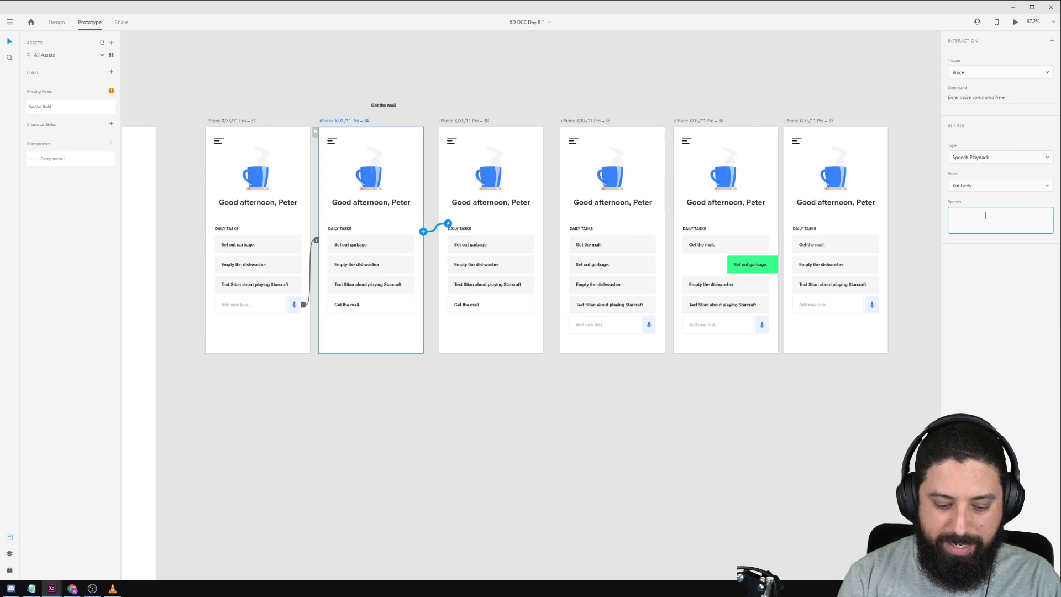
pyautogui.write("Great, I'l")
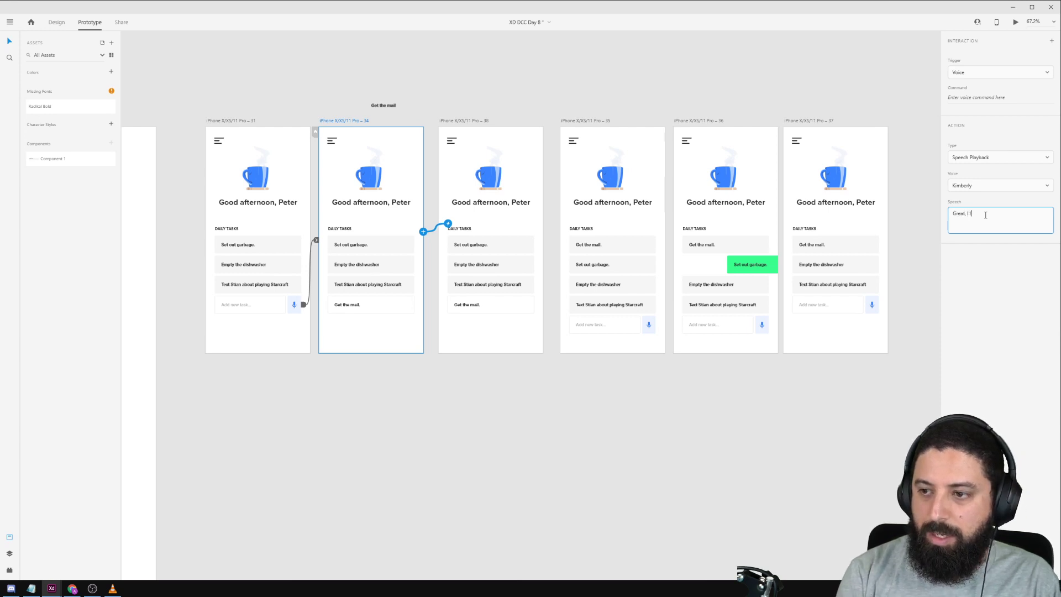
pyautogui.write('l remind you to ')
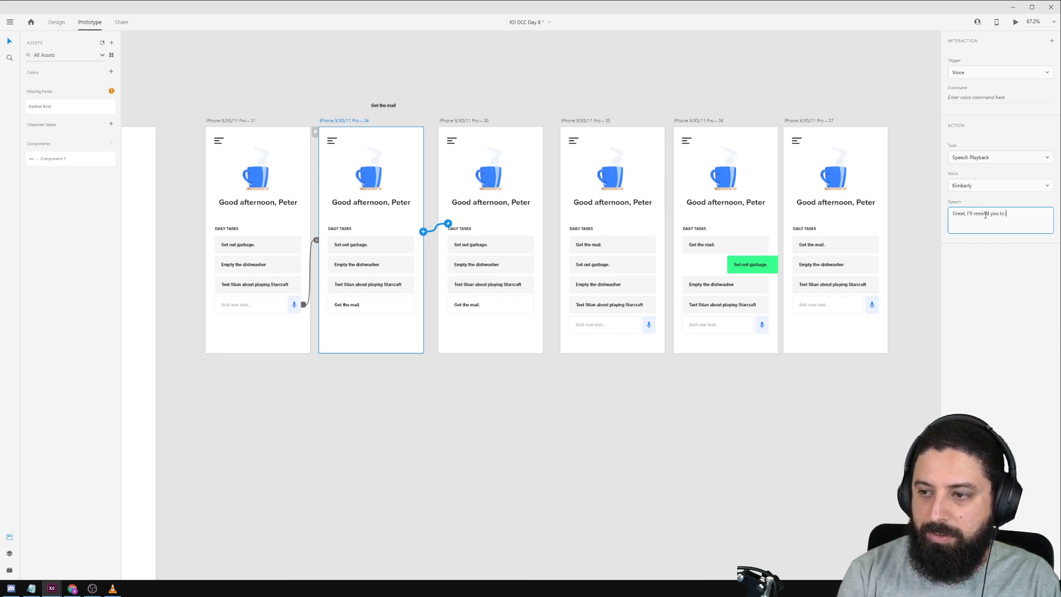
pyautogui.write('get the mail.')
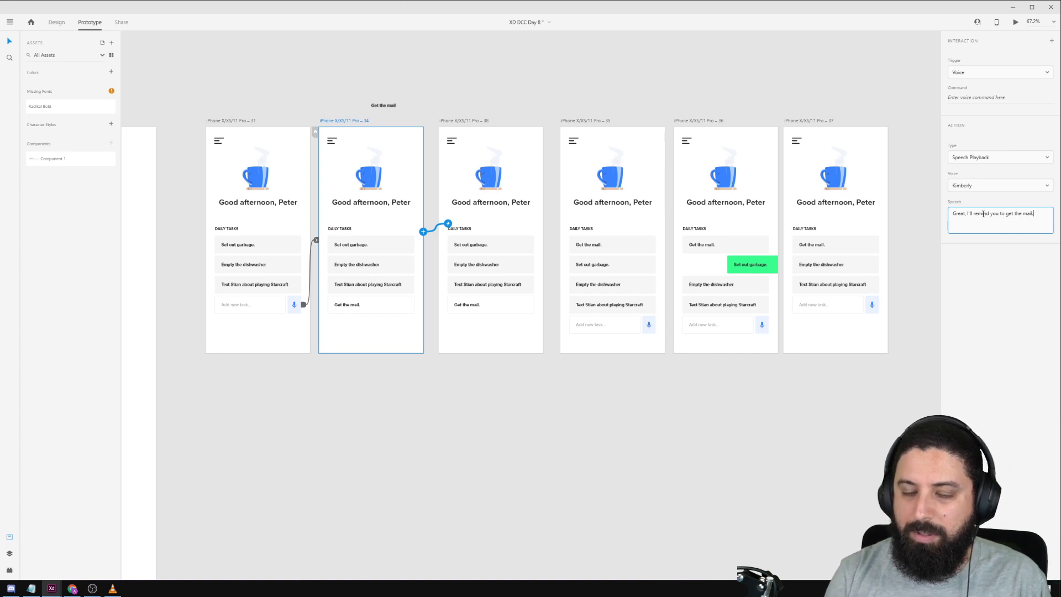
pyautogui.click(460, 121)
pyautogui.click(345, 120)
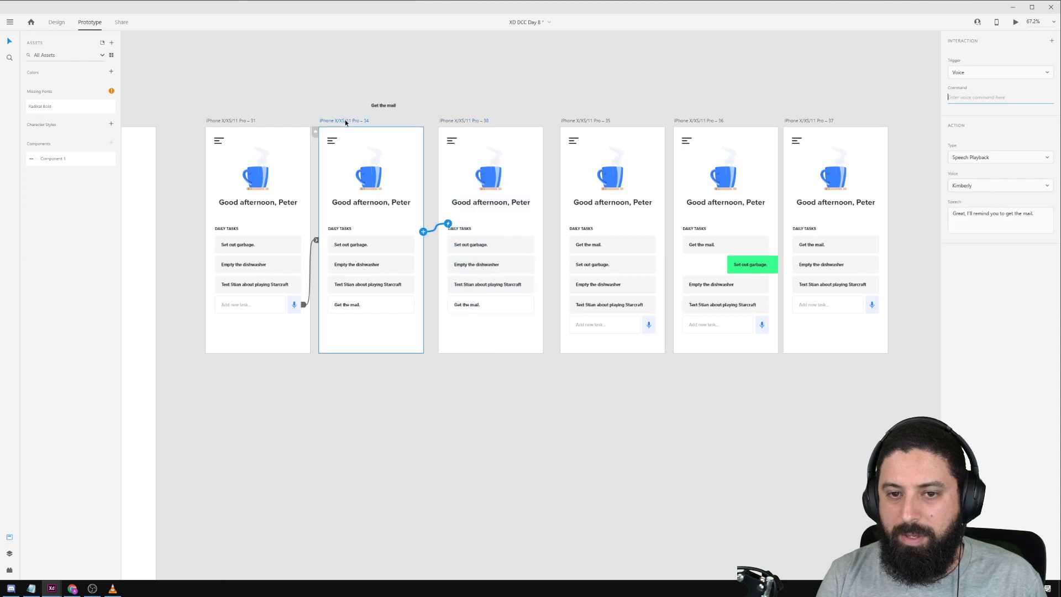
pyautogui.click(459, 122)
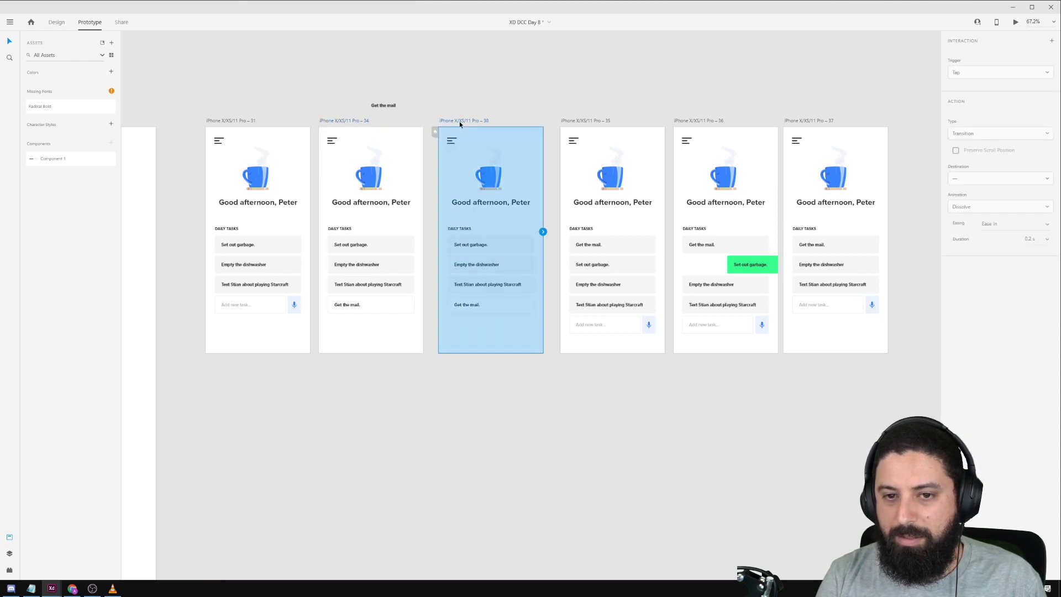
pyautogui.click(330, 128)
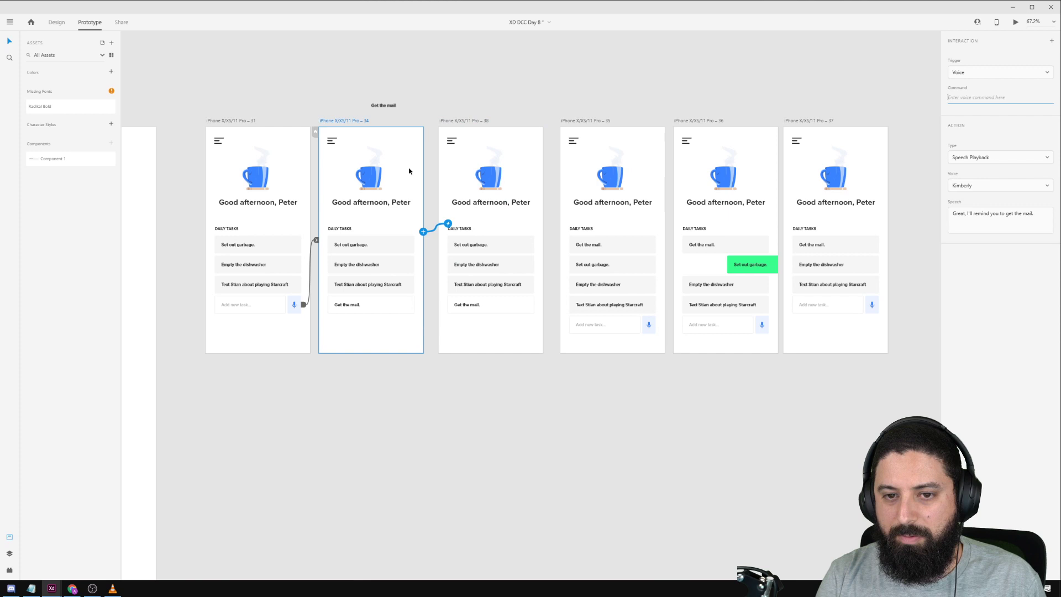
# Link the third artboard to the fourth and set the interaction's trigger to Time.
pyautogui.click(458, 122)
pyautogui.moveTo(543, 231); pyautogui.dragTo(603, 234)
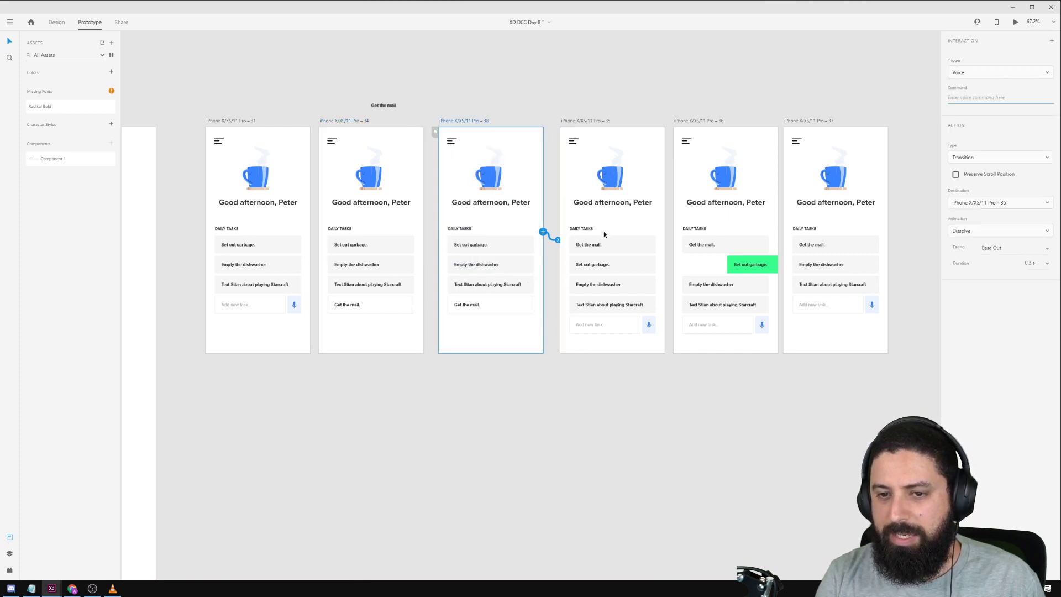
pyautogui.click(989, 72)
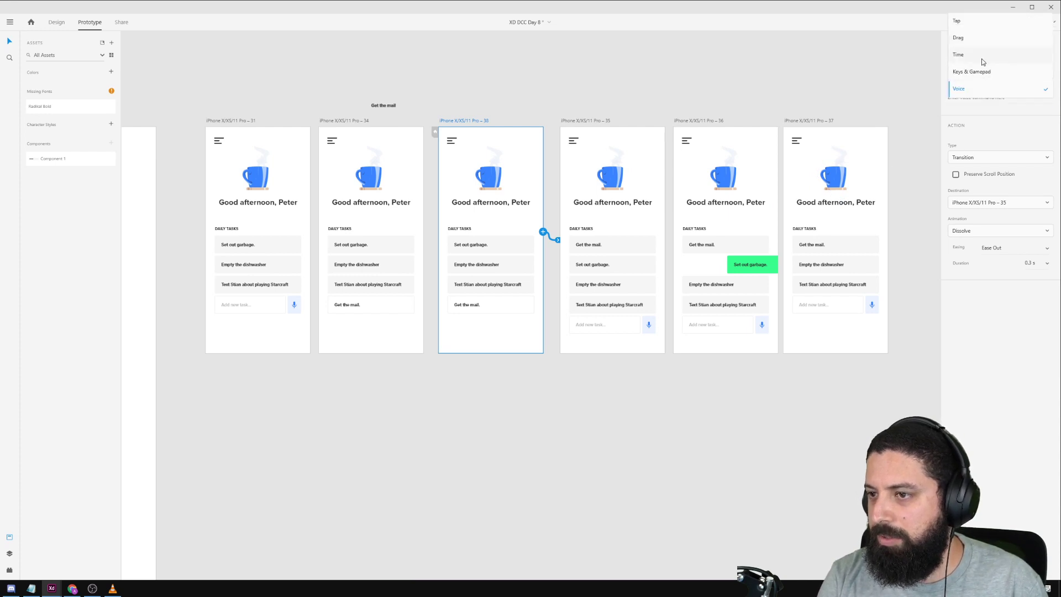
pyautogui.click(981, 58)
# Set the third artboard's timed transition to a 2 s delay with Ease In-Out easing.
pyautogui.click(1047, 90)
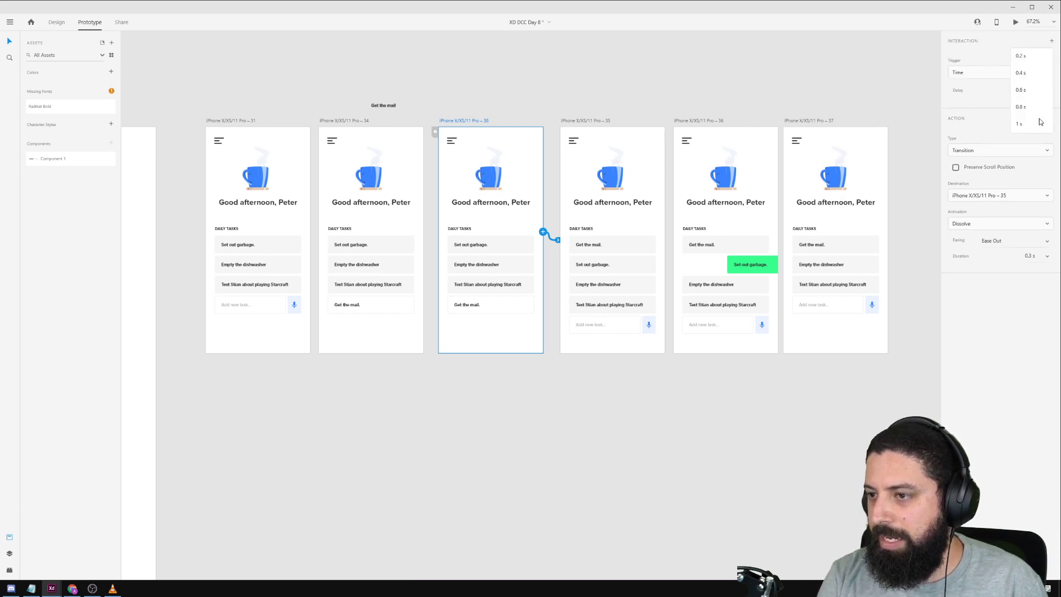
pyautogui.click(1034, 86)
pyautogui.click(1028, 89)
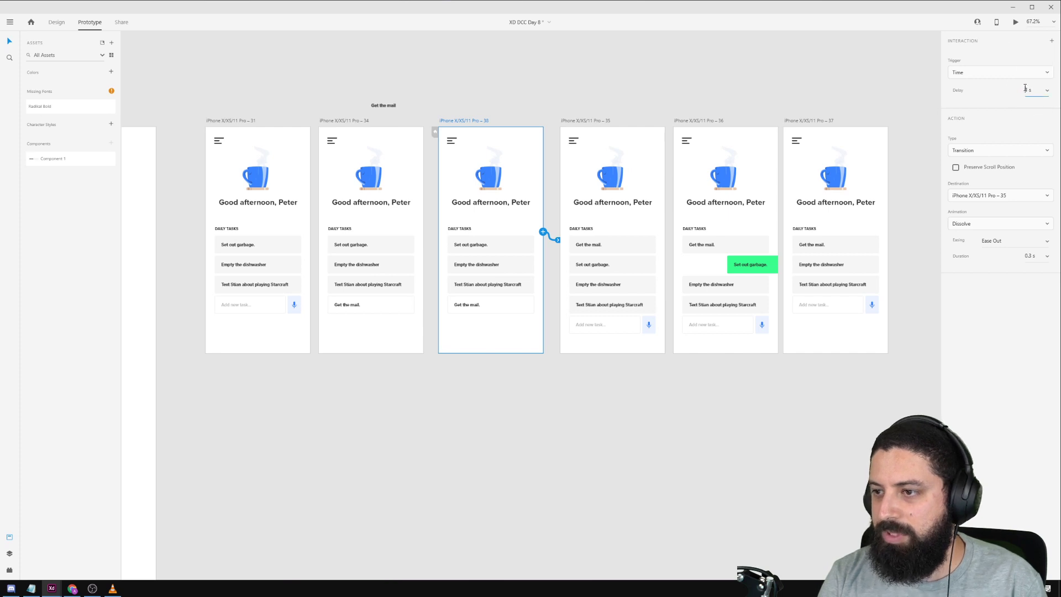
pyautogui.doubleClick(1028, 89)
pyautogui.write('2')
pyautogui.press('Tab')
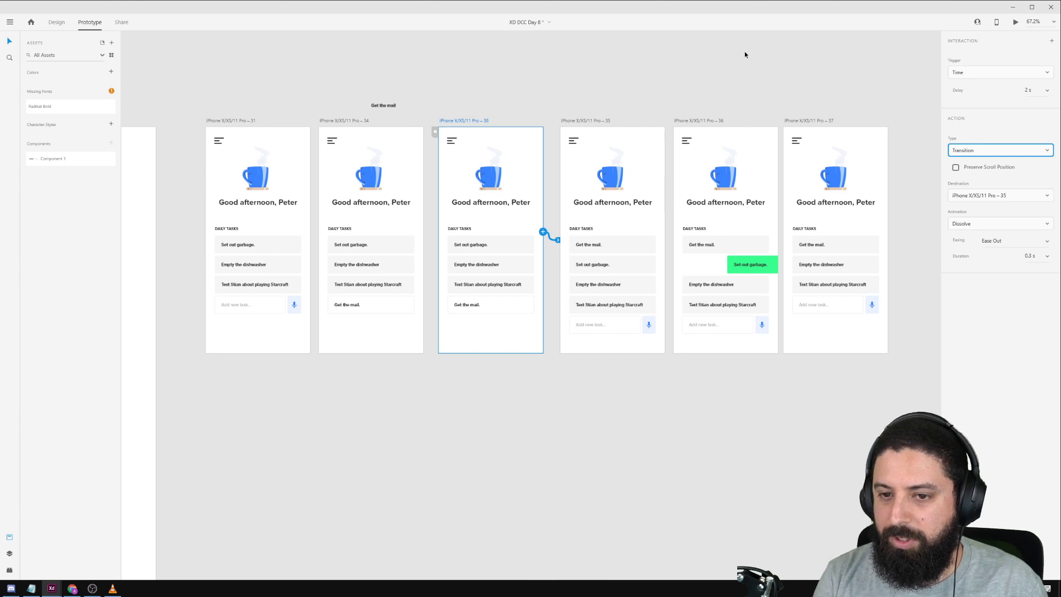
pyautogui.click(1046, 242)
pyautogui.click(1000, 275)
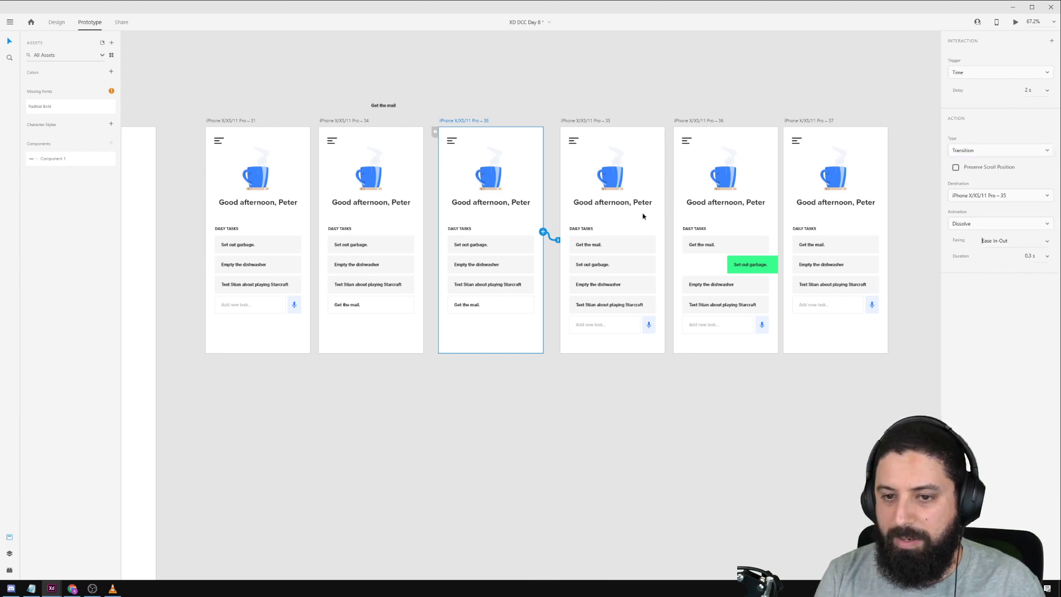
pyautogui.click(323, 99)
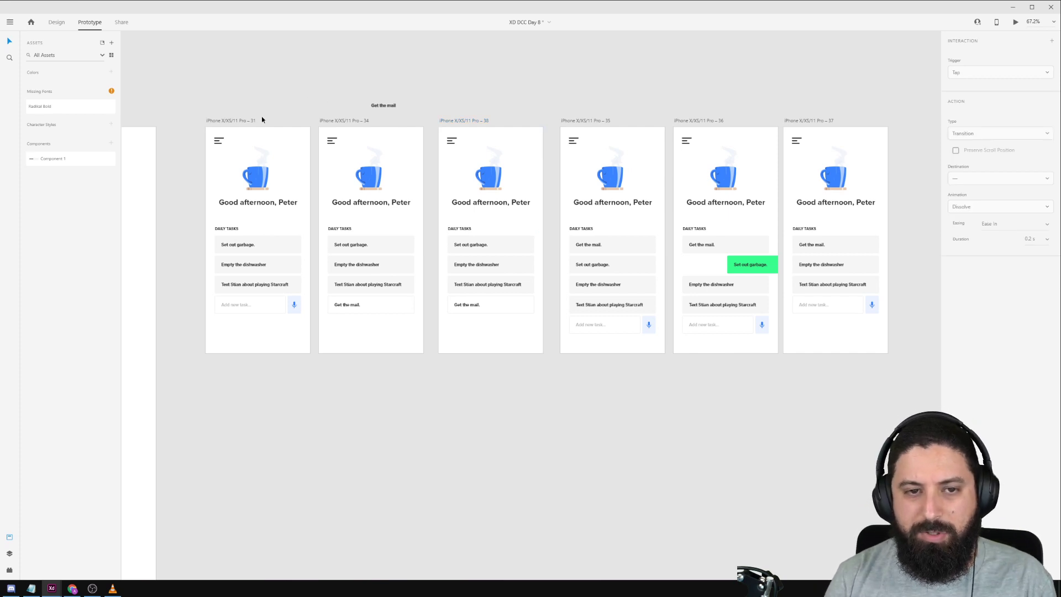
# Preview the prototype from the first artboard, trigger the voice command on the microphone, and close the preview.
pyautogui.click(239, 121)
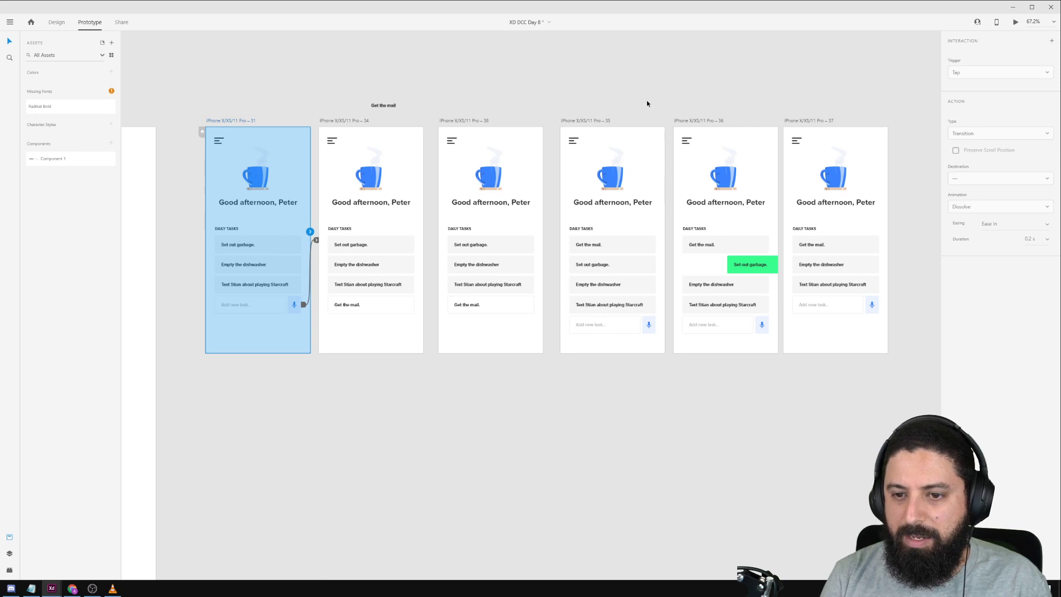
pyautogui.press('Delete')
pyautogui.hscroll(4, 625, 77)
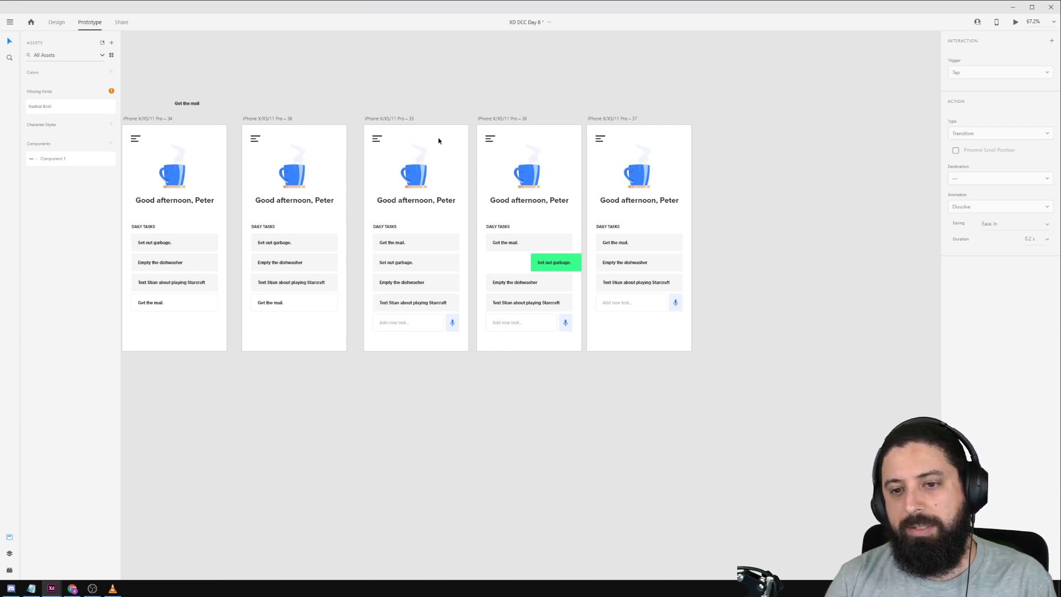
pyautogui.moveTo(279, 88); pyautogui.dragTo(475, 91)
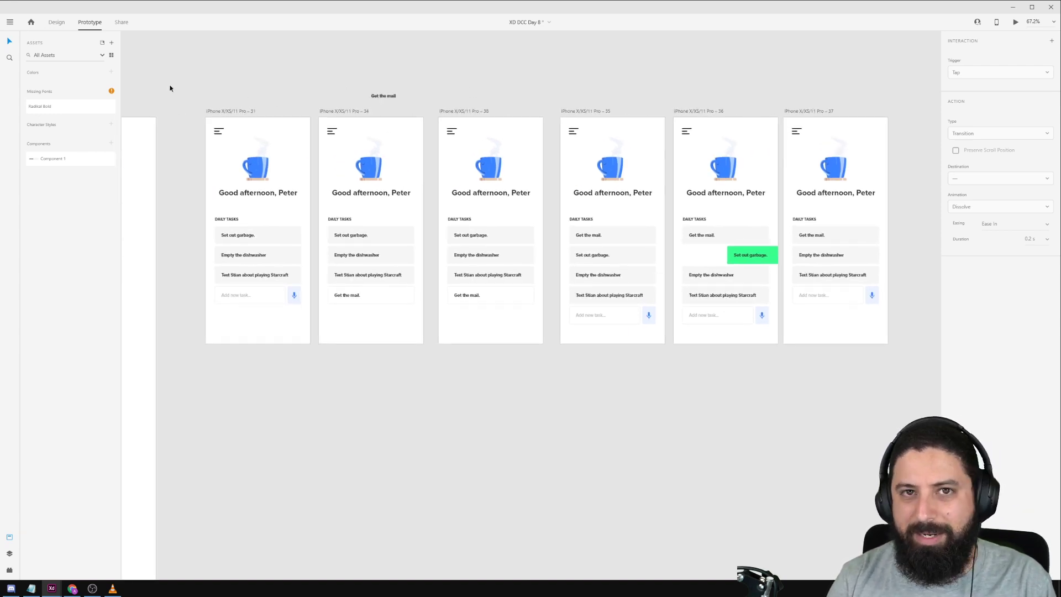
pyautogui.scroll(5, 199, 135)
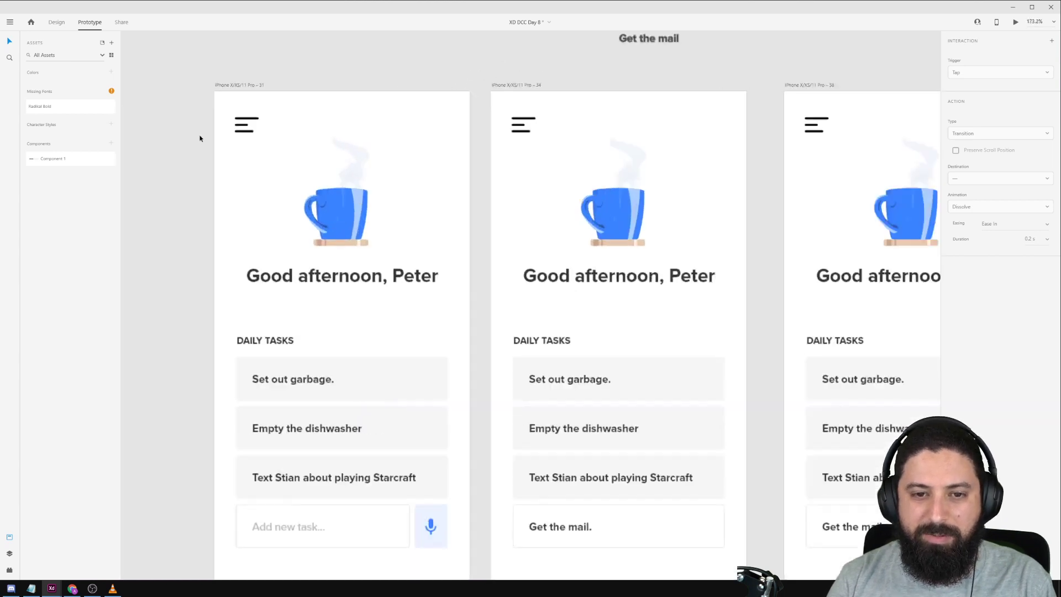
pyautogui.scroll(-3, 211, 150)
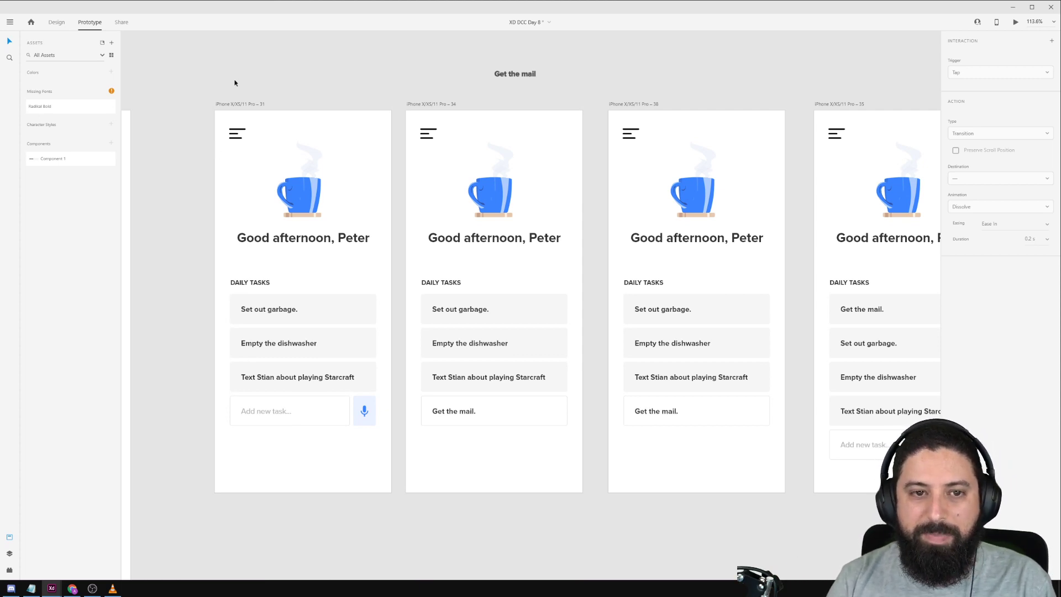
pyautogui.click(237, 107)
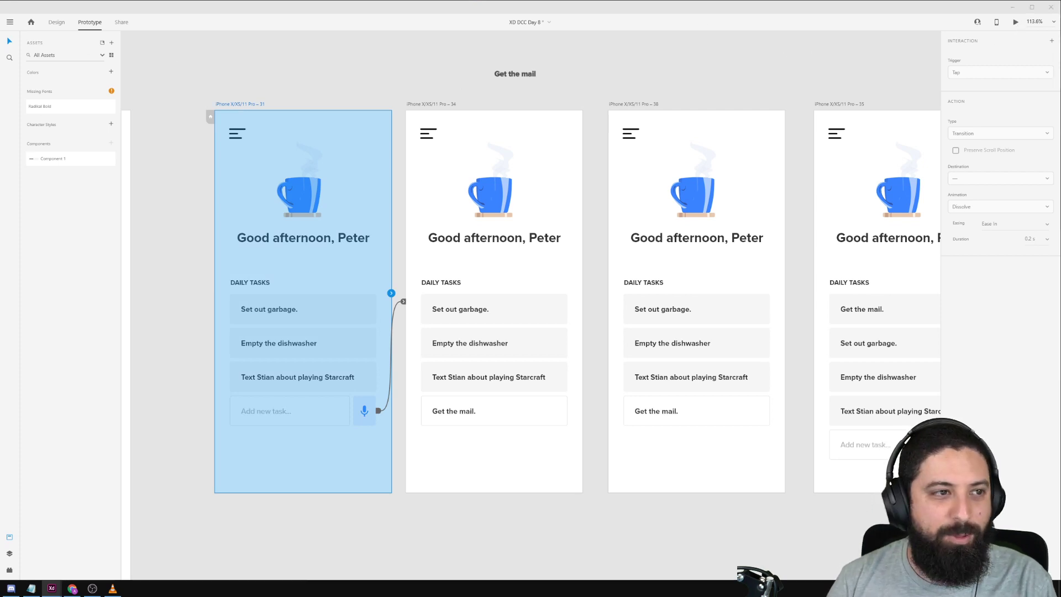
pyautogui.hotkey('ctrl', 'Return')
pyautogui.moveTo(196, 105); pyautogui.dragTo(271, 124)
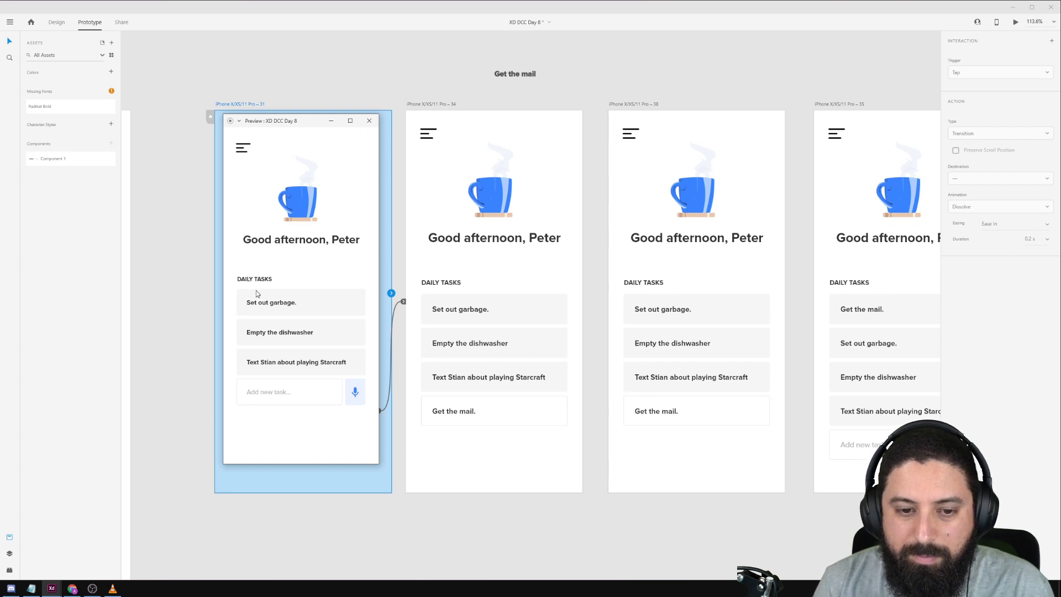
pyautogui.press('space')
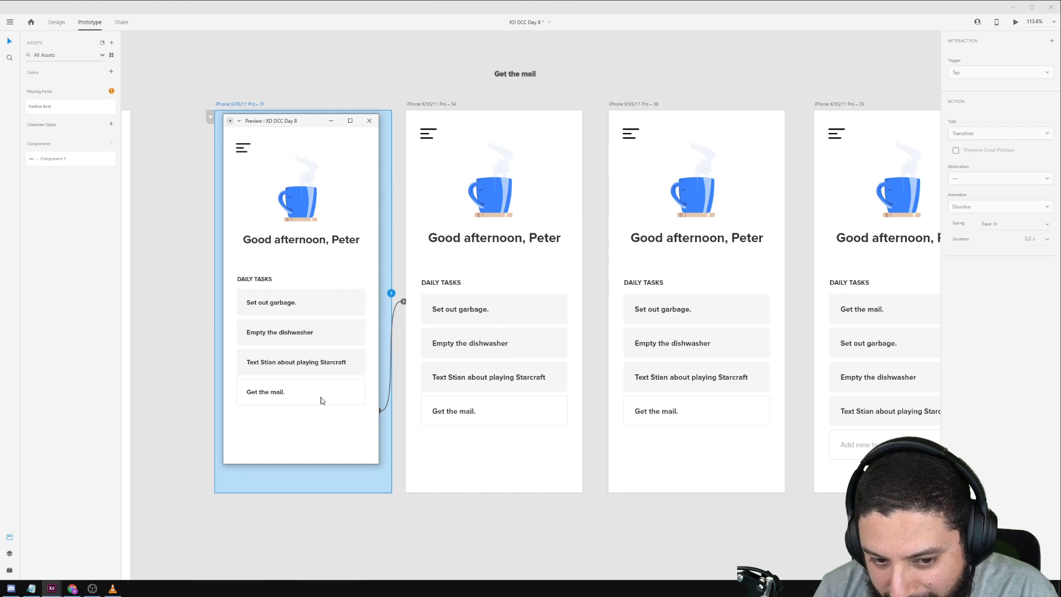
pyautogui.click(370, 121)
# Check the second artboard's speech interaction and delete that artboard in design mode.
pyautogui.click(467, 312)
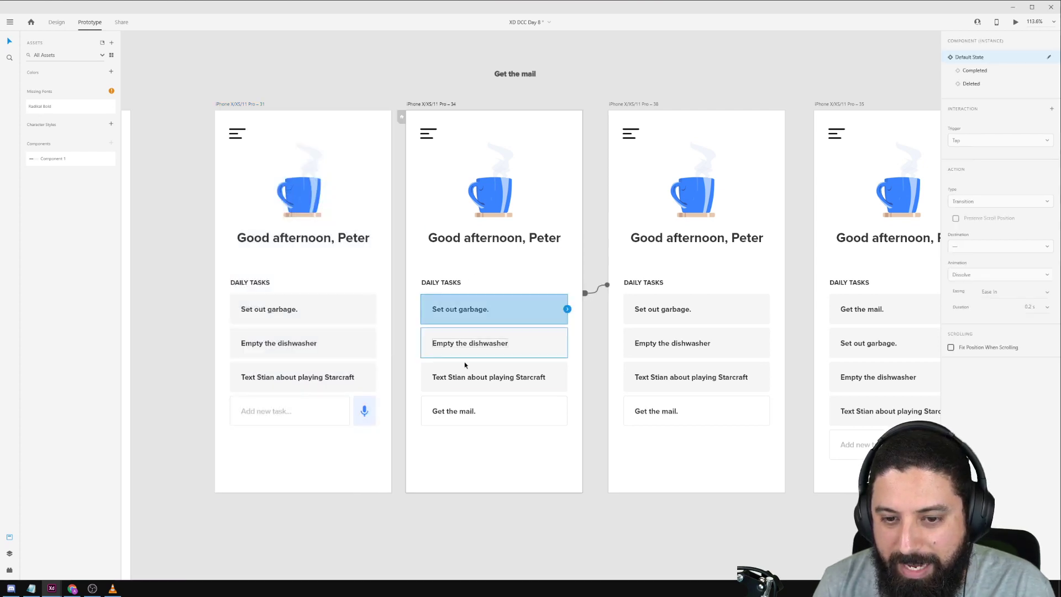
pyautogui.click(245, 108)
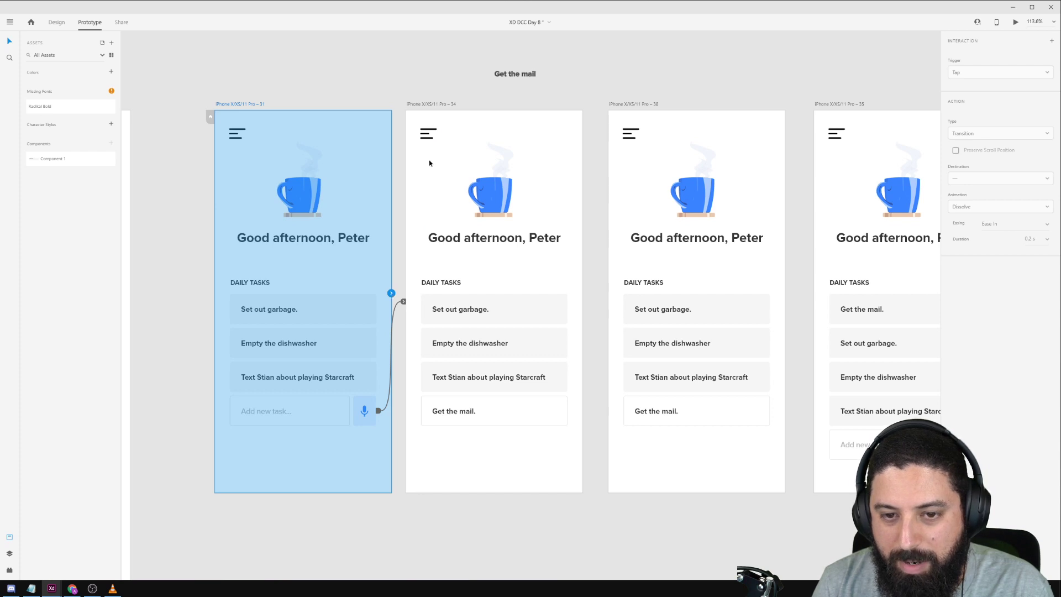
pyautogui.click(434, 105)
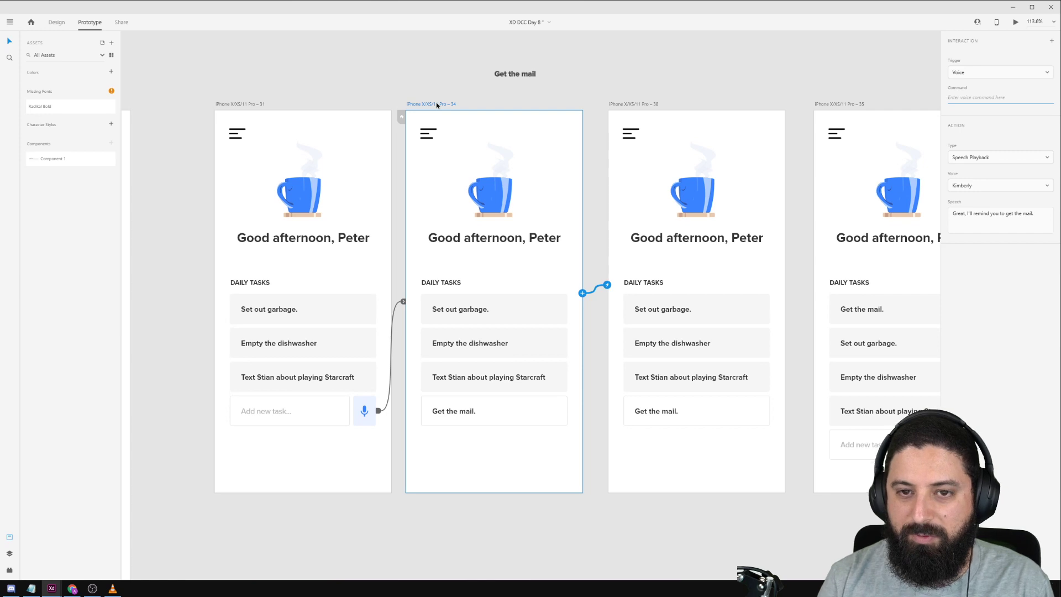
pyautogui.click(436, 105)
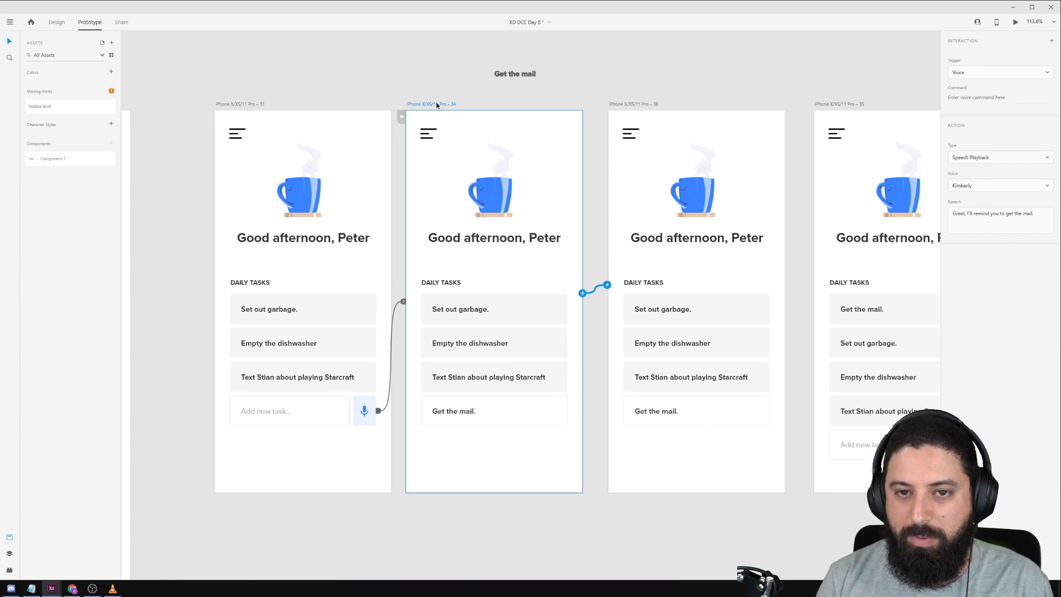
pyautogui.click(57, 24)
pyautogui.press('Delete')
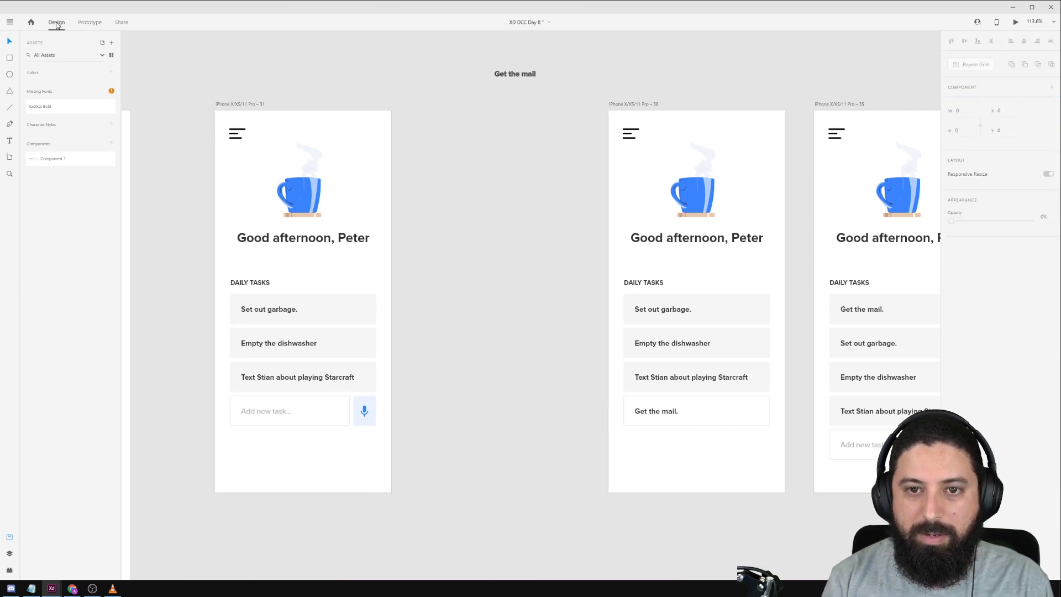
# Link the first artboard's microphone button to the second artboard with a Voice trigger and the command "Get the mail".
pyautogui.click(361, 417)
pyautogui.click(89, 22)
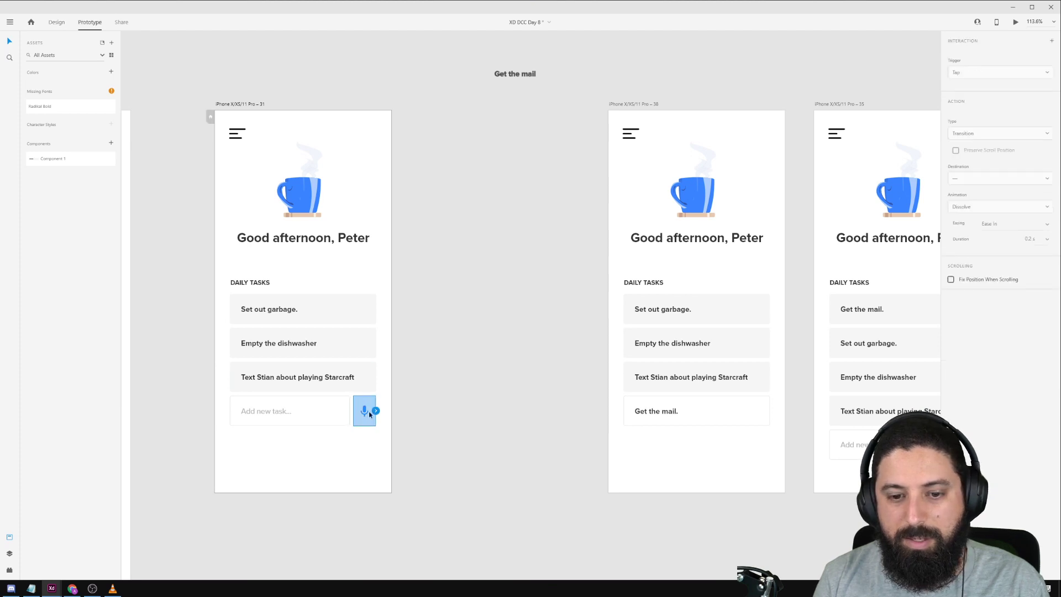
pyautogui.moveTo(375, 411); pyautogui.dragTo(652, 359)
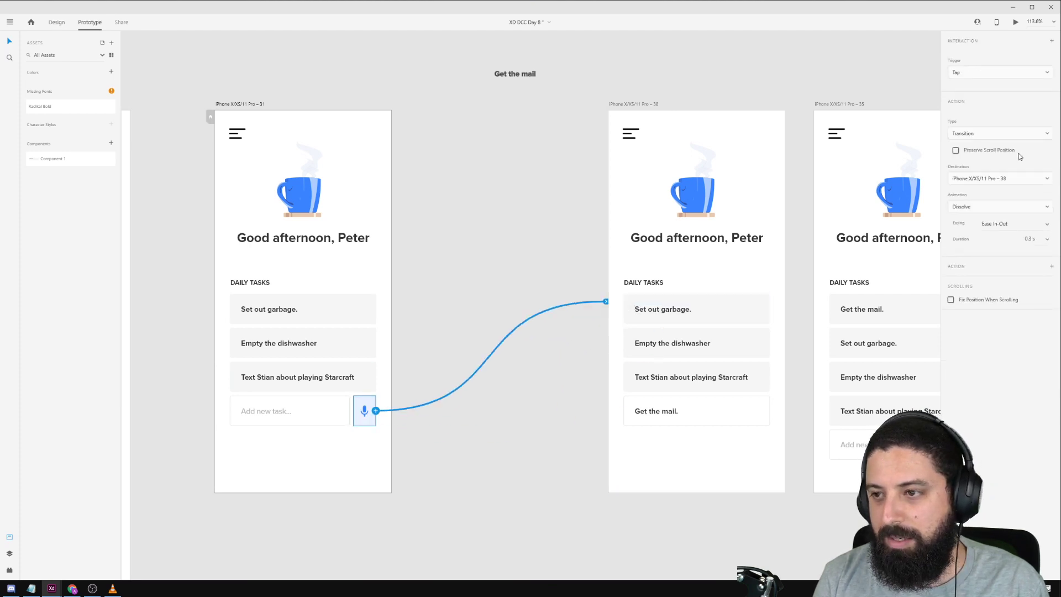
pyautogui.click(1001, 73)
pyautogui.click(986, 125)
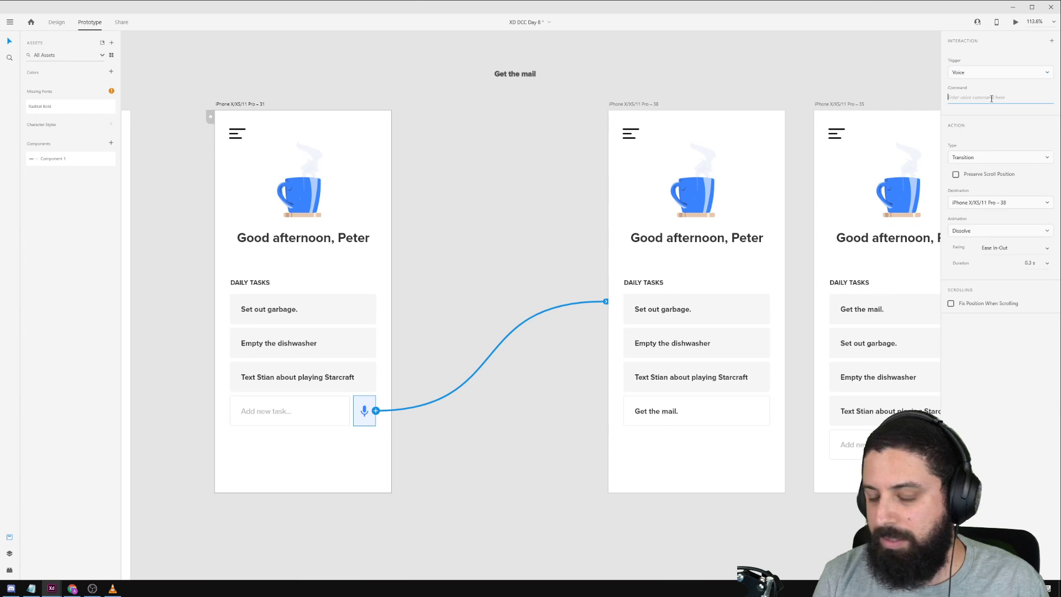
pyautogui.write('Get the mail')
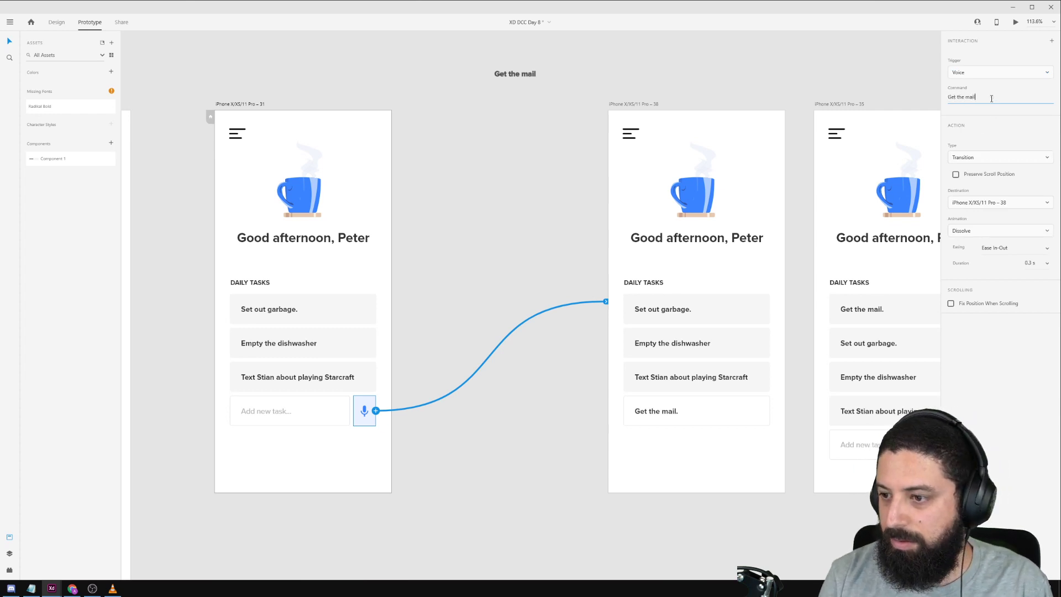
# Set the duration of the microphone's voice transition to 0.8 s.
pyautogui.click(1047, 263)
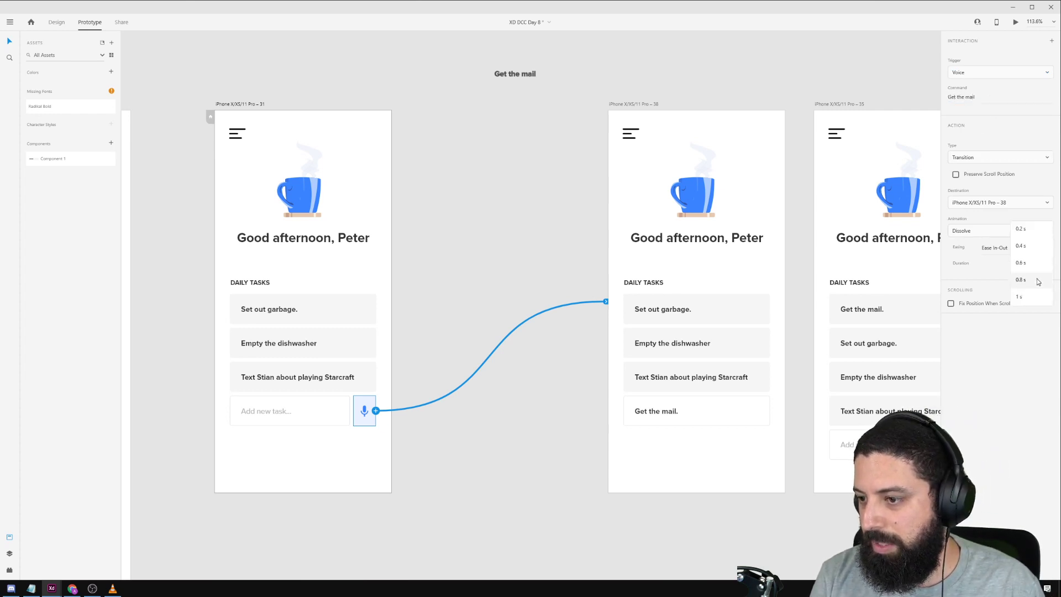
pyautogui.click(1037, 280)
pyautogui.click(505, 118)
# Set the delay of the second artboard's timed transition to 0.2 s, keeping the Time trigger.
pyautogui.click(644, 104)
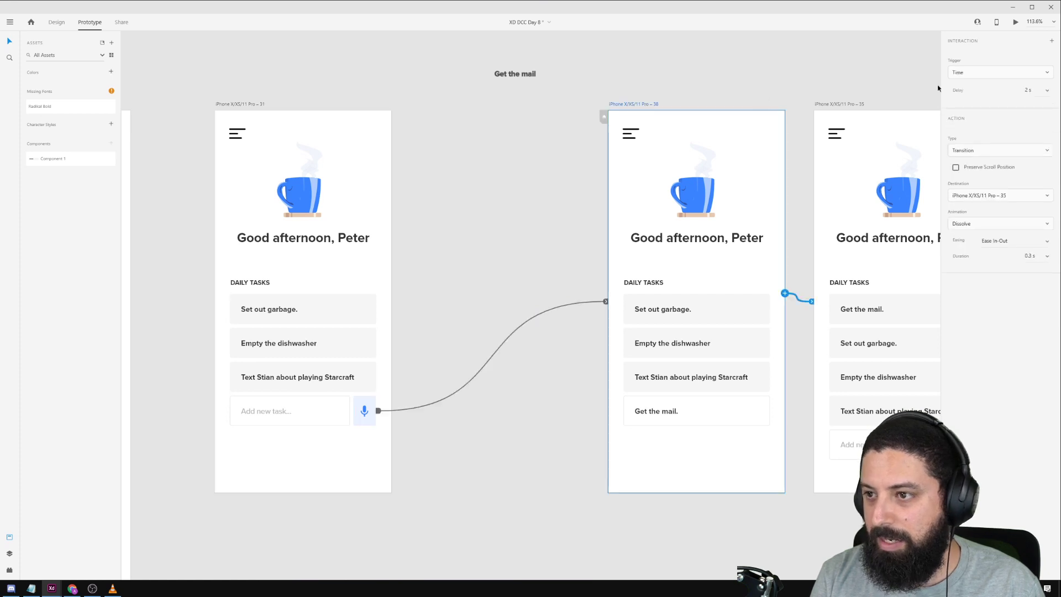
pyautogui.click(1039, 89)
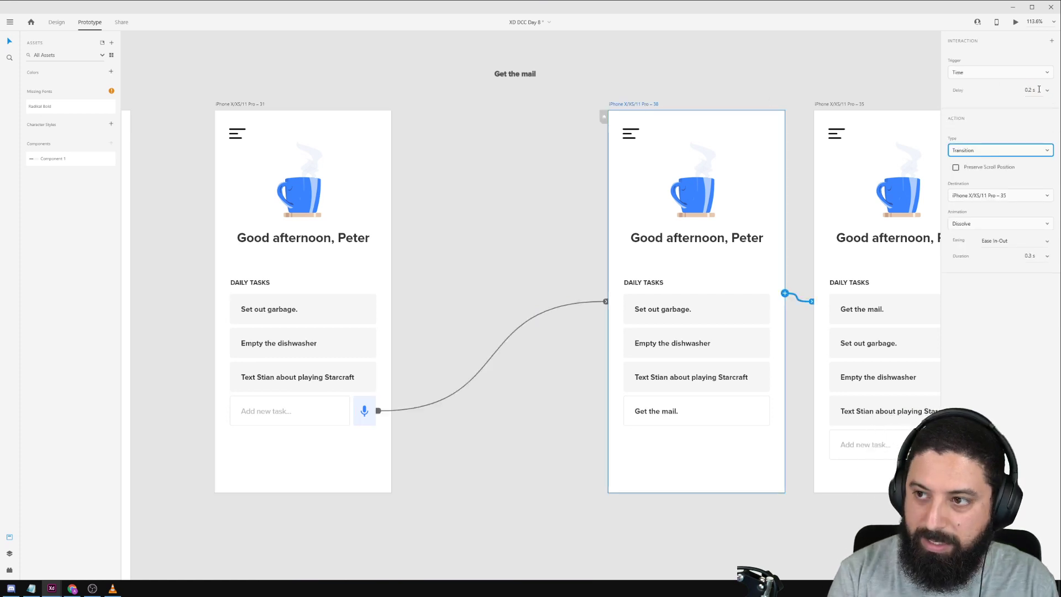
pyautogui.click(1052, 92)
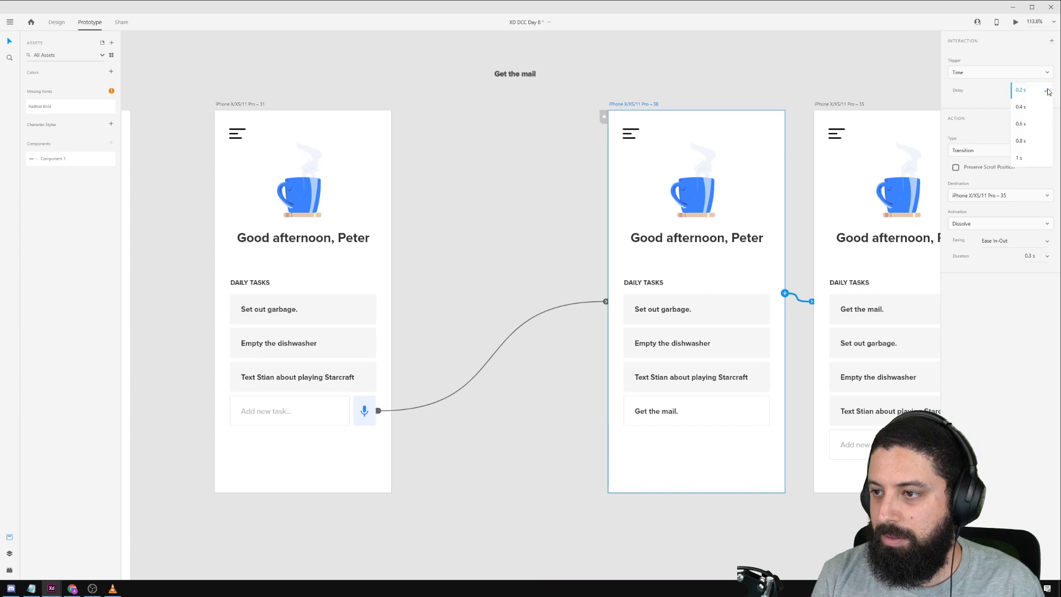
pyautogui.click(1041, 90)
pyautogui.click(1041, 90)
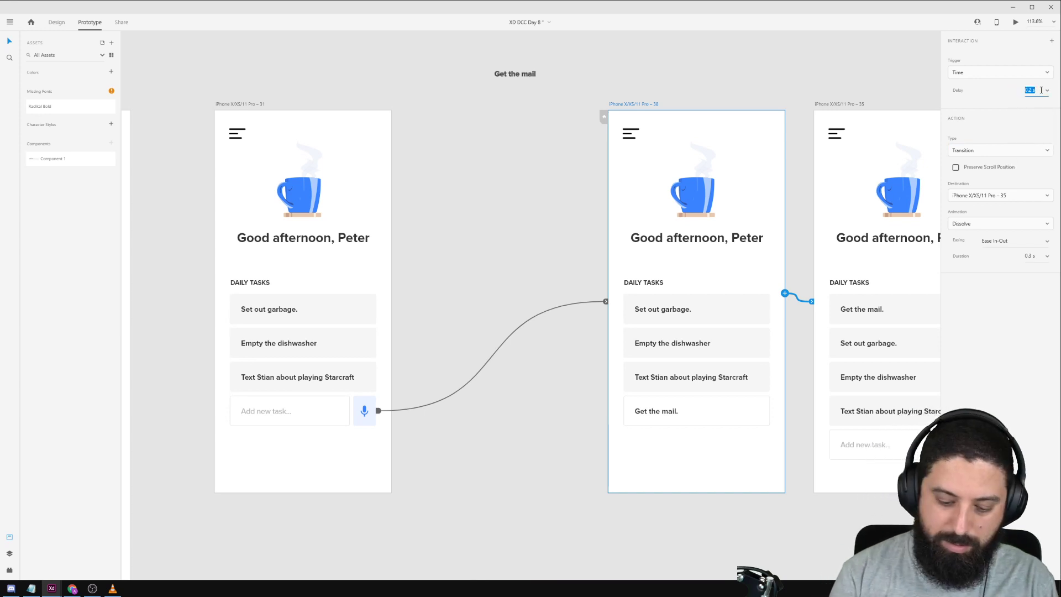
pyautogui.press('Tab')
pyautogui.click(1006, 72)
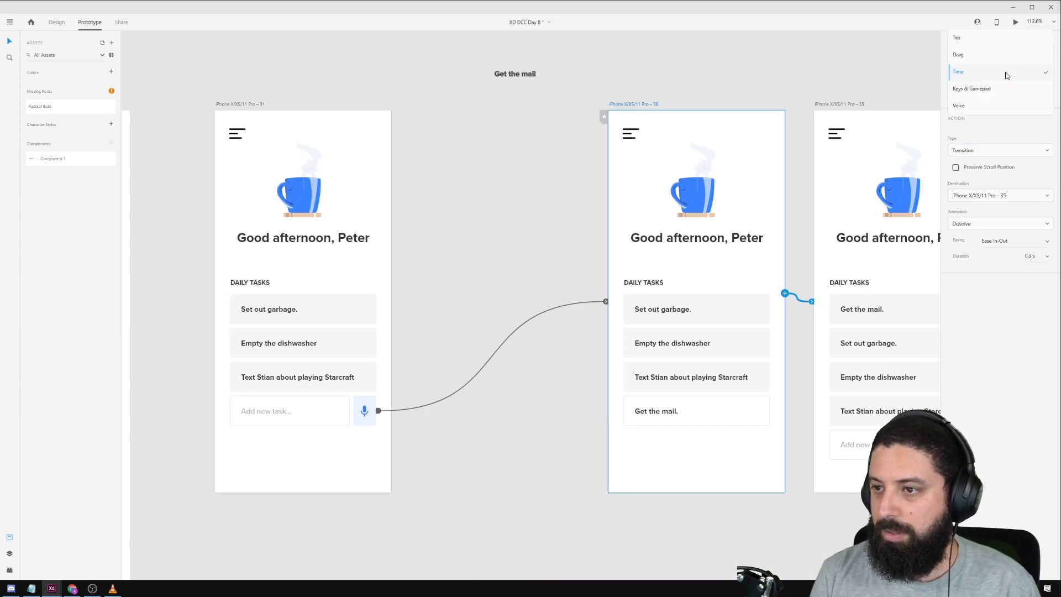
pyautogui.click(1005, 73)
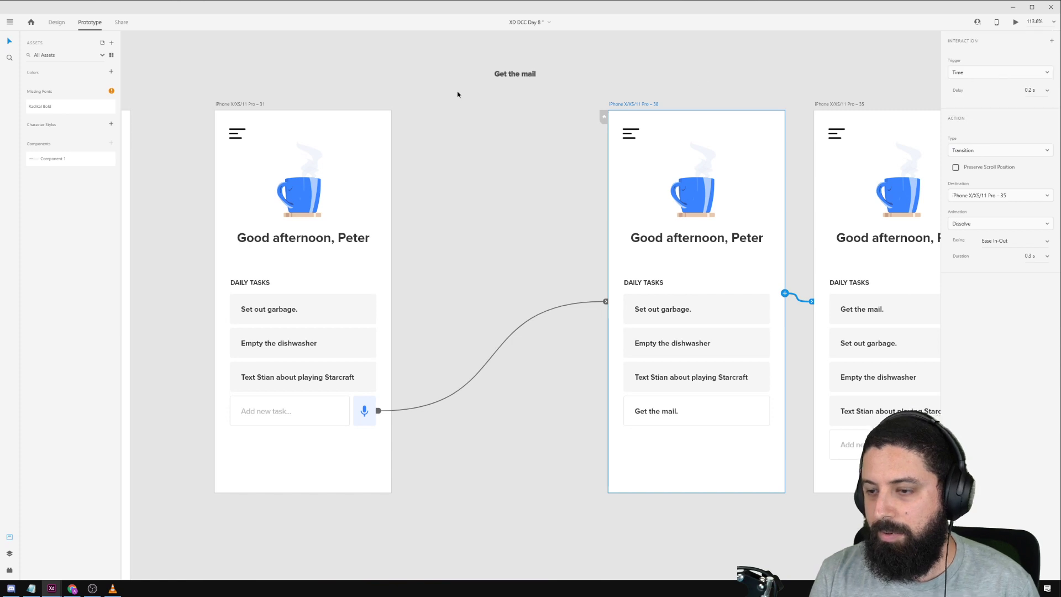
# Preview the prototype from the first artboard, test the voice-added task, and close the preview.
pyautogui.click(254, 103)
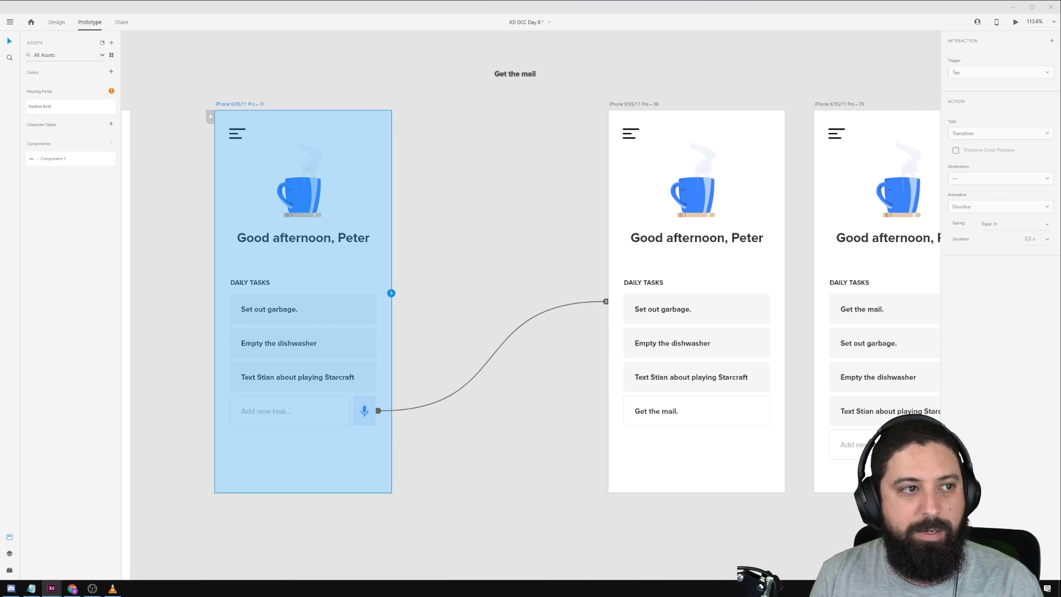
pyautogui.hotkey('ctrl', 'Return')
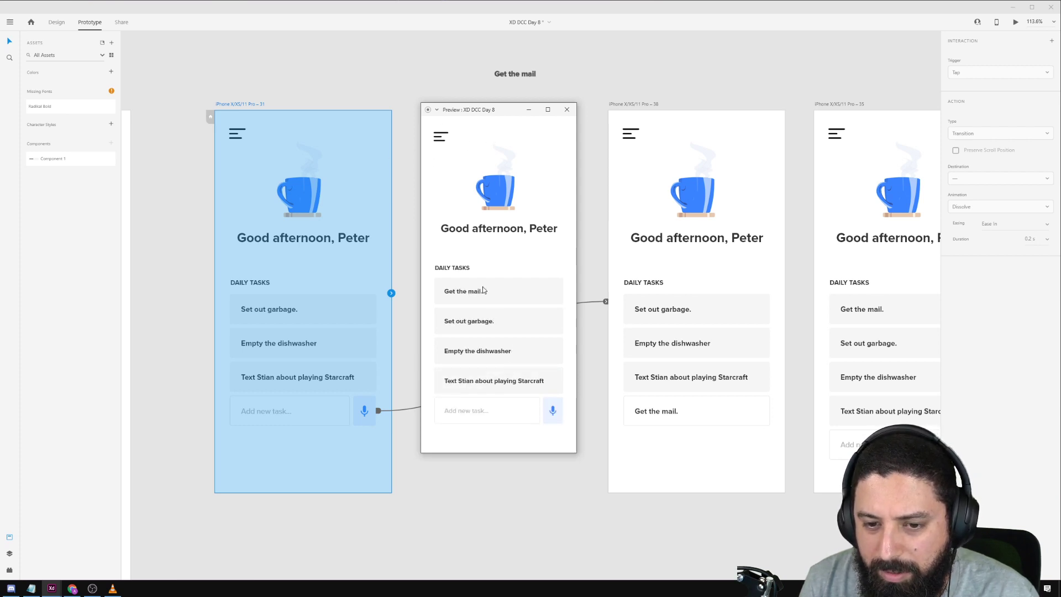
pyautogui.click(566, 110)
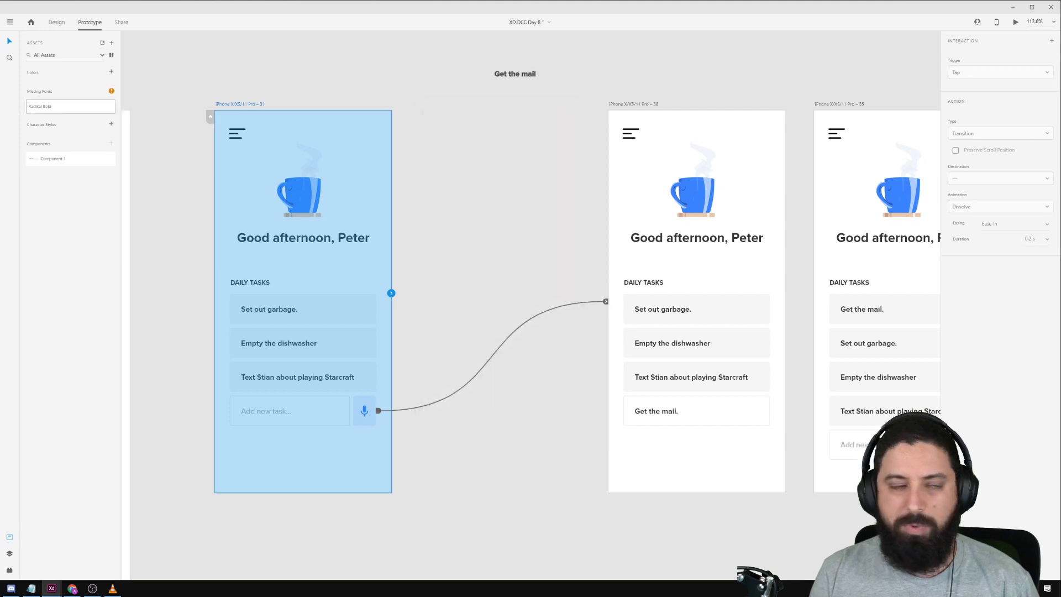
# Switch to the "2020 May DDC Challenges" document and enlarge its window to fill the screen.
pyautogui.hotkey('alt', 'Tab')
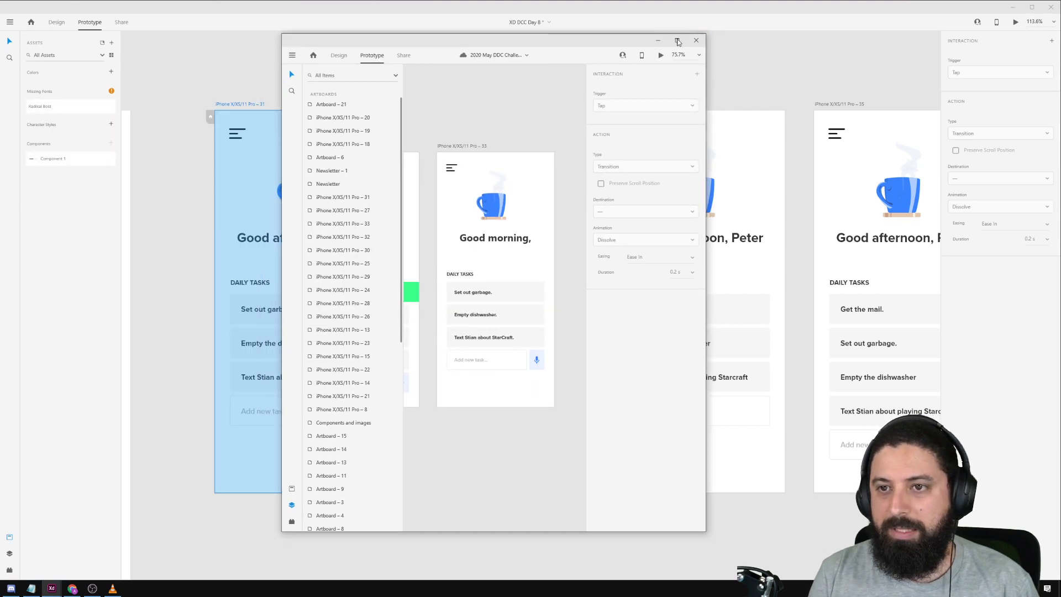
pyautogui.moveTo(706, 50); pyautogui.dragTo(1059, 49)
pyautogui.moveTo(669, 42); pyautogui.dragTo(671, 9)
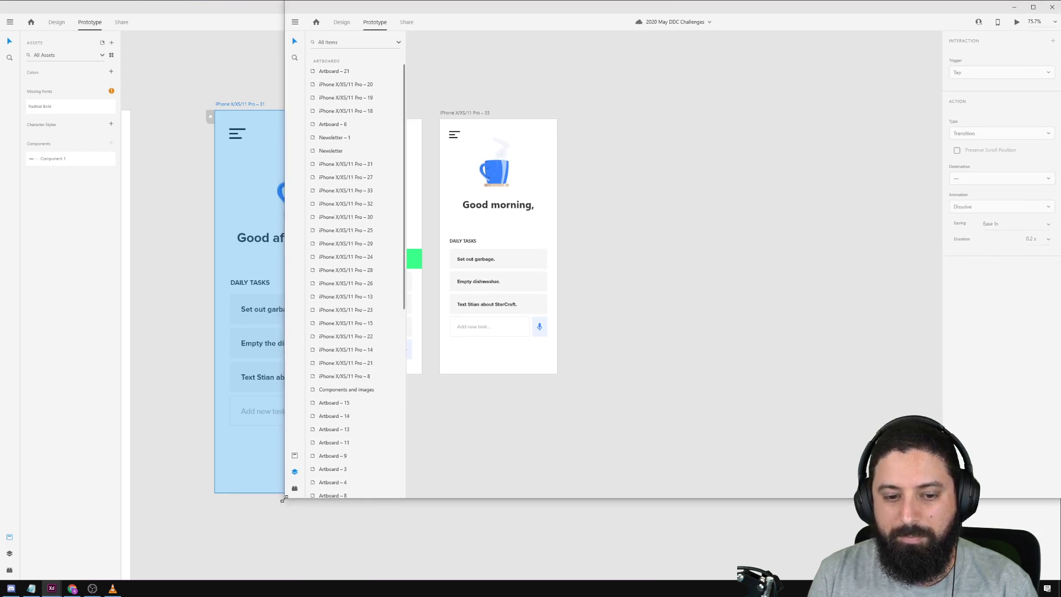
pyautogui.press('super+Up')
# Preview this prototype from its home artboard, add "Get the mail." by voice, and swipe the task away before closing.
pyautogui.hscroll(-10, 525, 379)
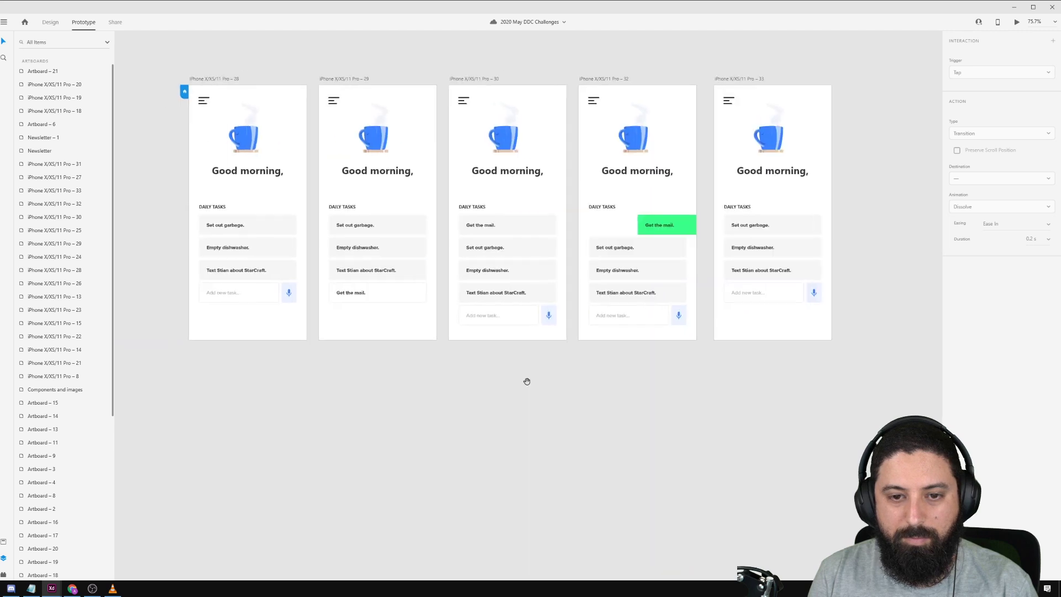
pyautogui.scroll(3, 280, 144)
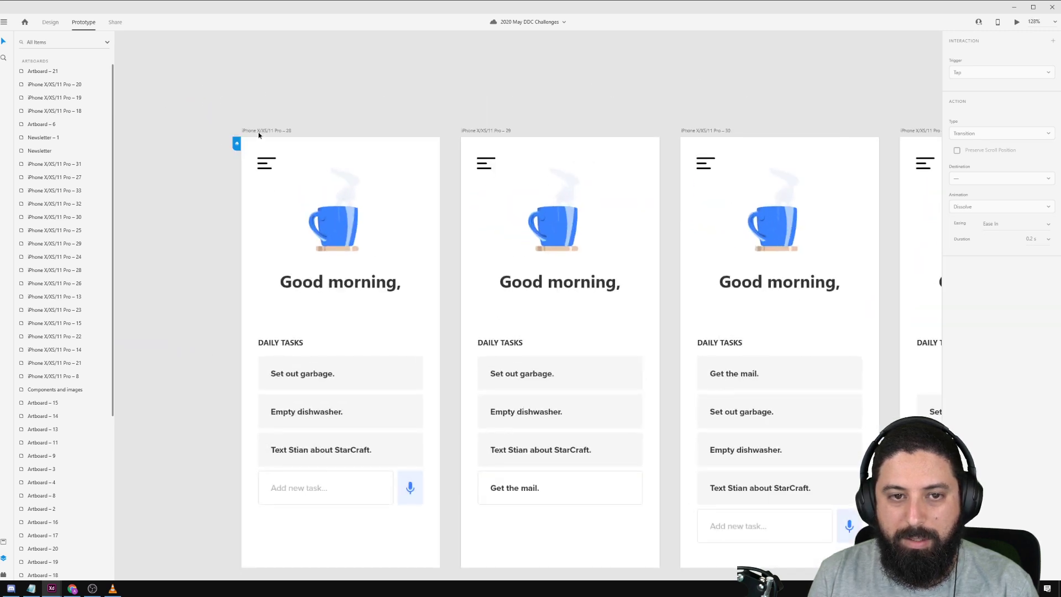
pyautogui.click(256, 132)
pyautogui.click(1017, 22)
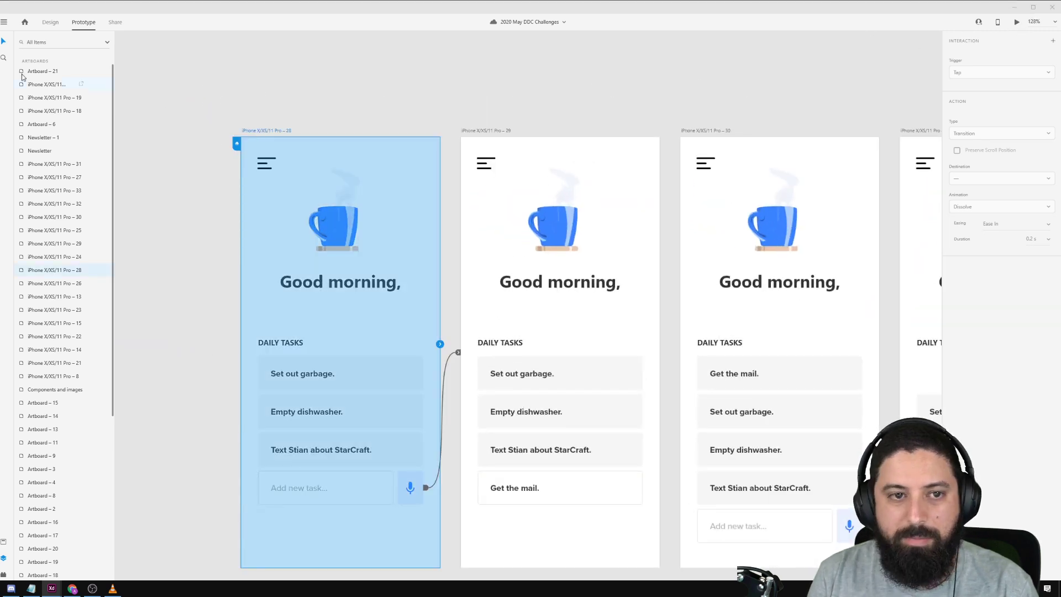
pyautogui.moveTo(337, 78); pyautogui.dragTo(343, 77)
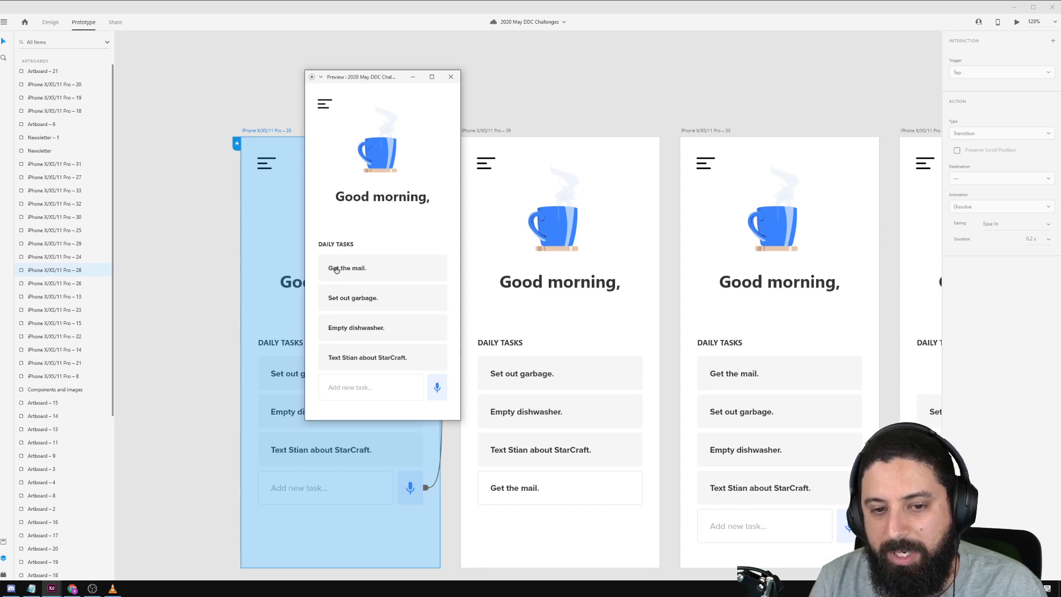
pyautogui.moveTo(332, 270); pyautogui.dragTo(415, 269)
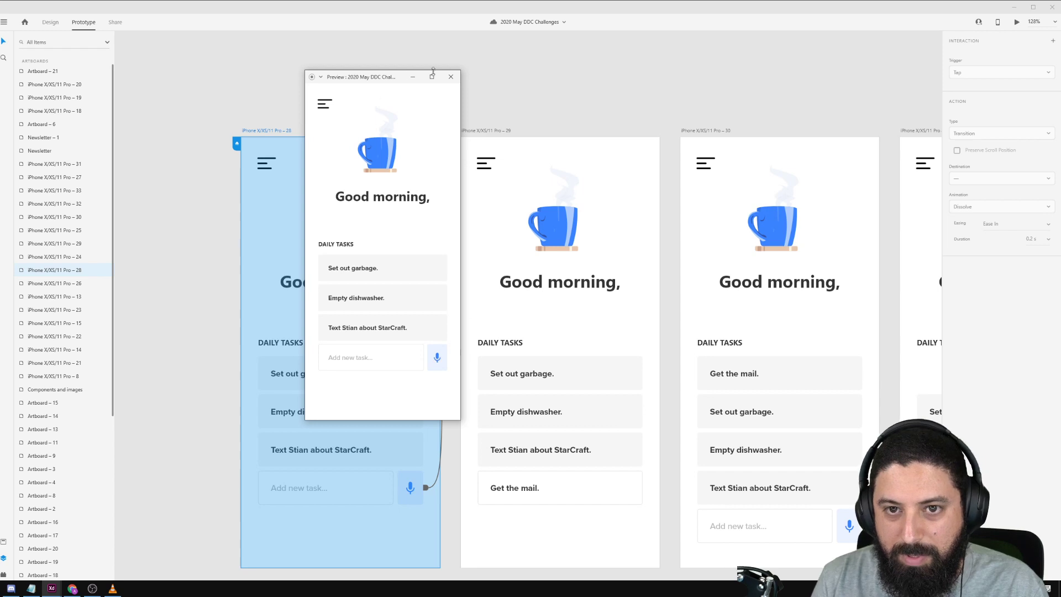
pyautogui.click(451, 76)
# Preview the prototype from the home artboard once more, repeat the voice command and task swipe, and close the preview.
pyautogui.click(304, 109)
pyautogui.click(275, 133)
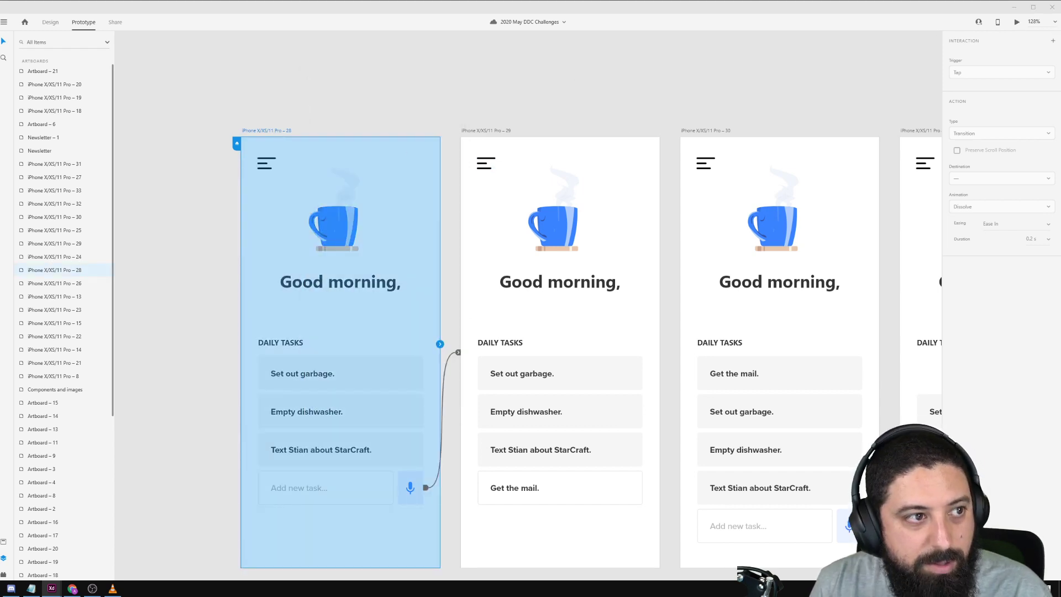
pyautogui.hotkey('ctrl', 'Return')
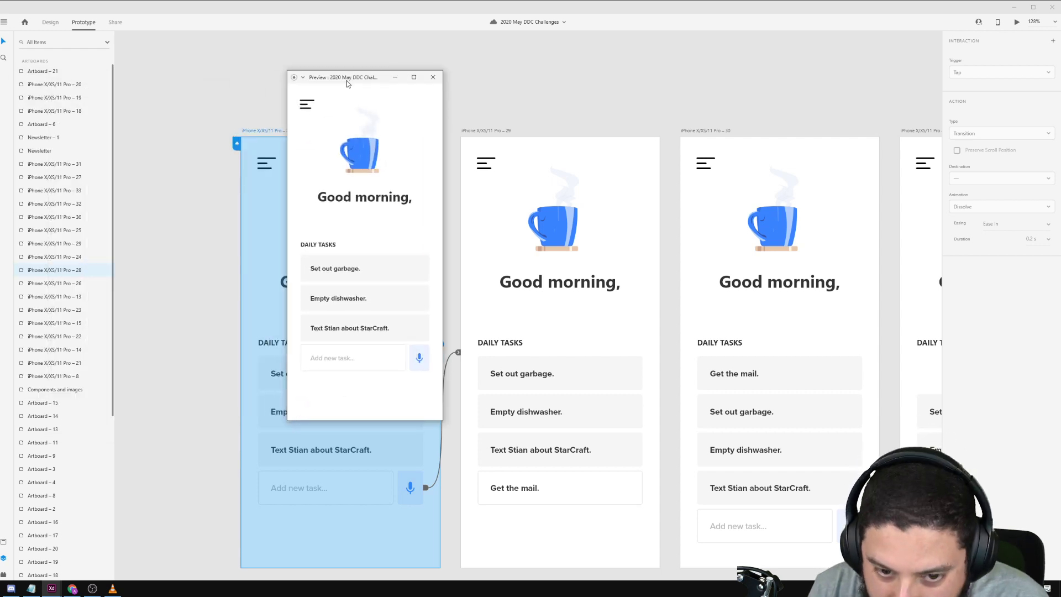
pyautogui.press('space')
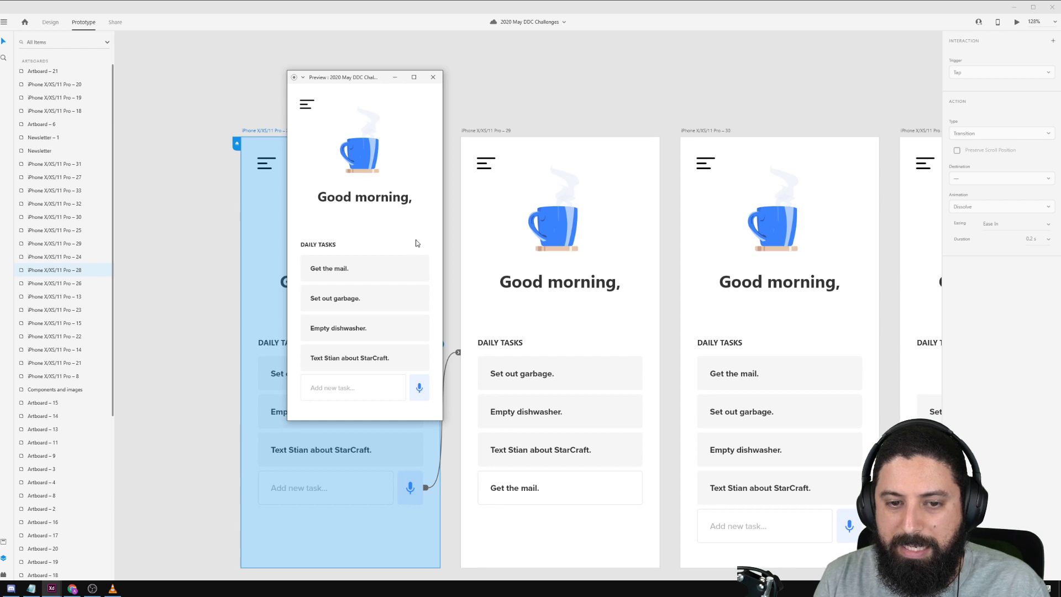
pyautogui.click(316, 275)
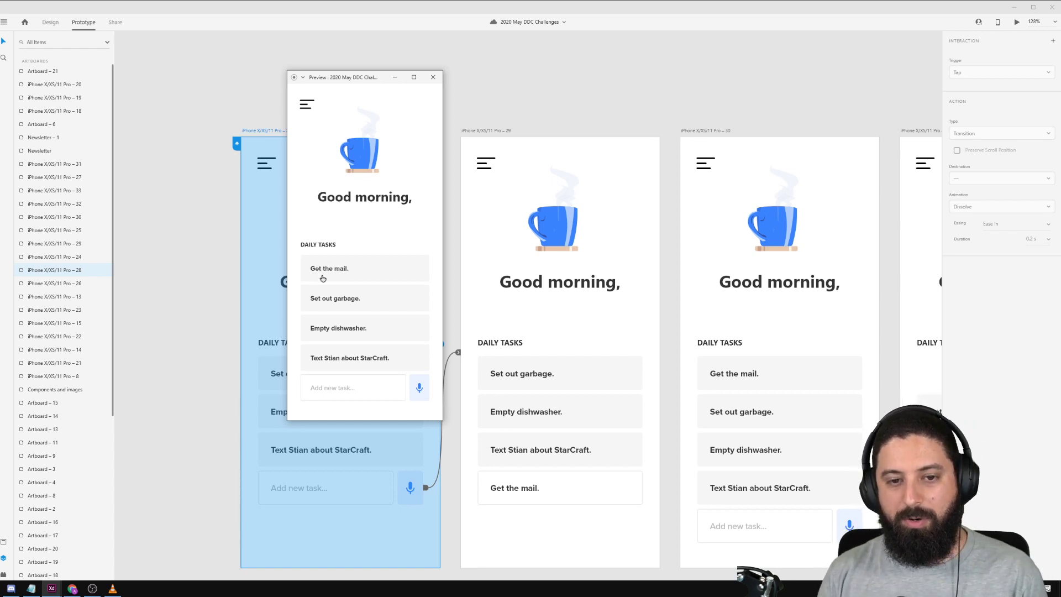
pyautogui.moveTo(314, 280); pyautogui.dragTo(419, 279)
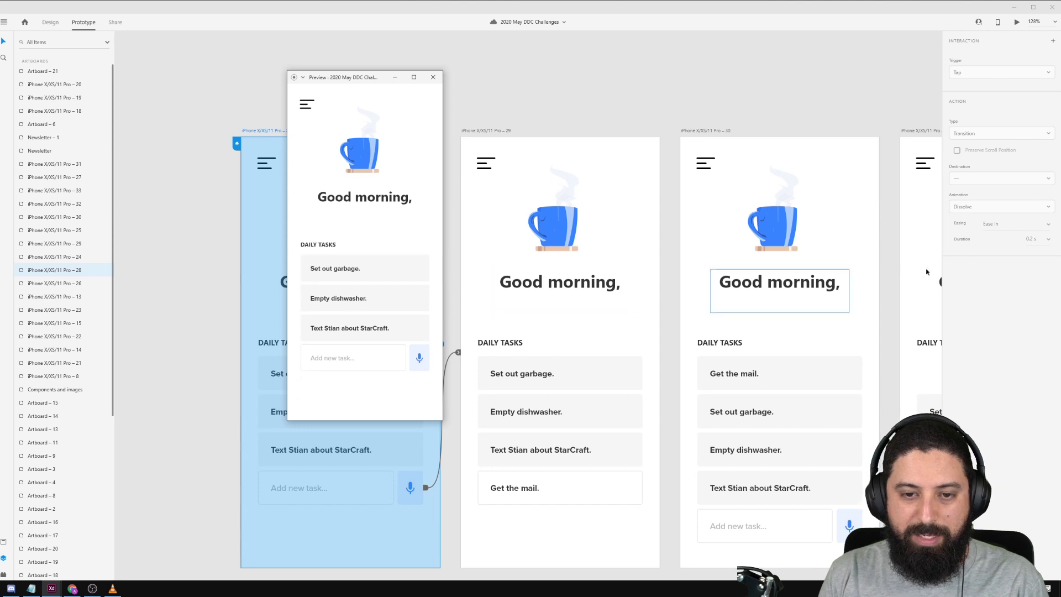
pyautogui.click(433, 76)
# Duplicate the last artboard of the flow in design mode and place the copy beside it.
pyautogui.click(933, 107)
pyautogui.moveTo(933, 106); pyautogui.dragTo(385, 91)
pyautogui.moveTo(608, 119); pyautogui.dragTo(411, 97)
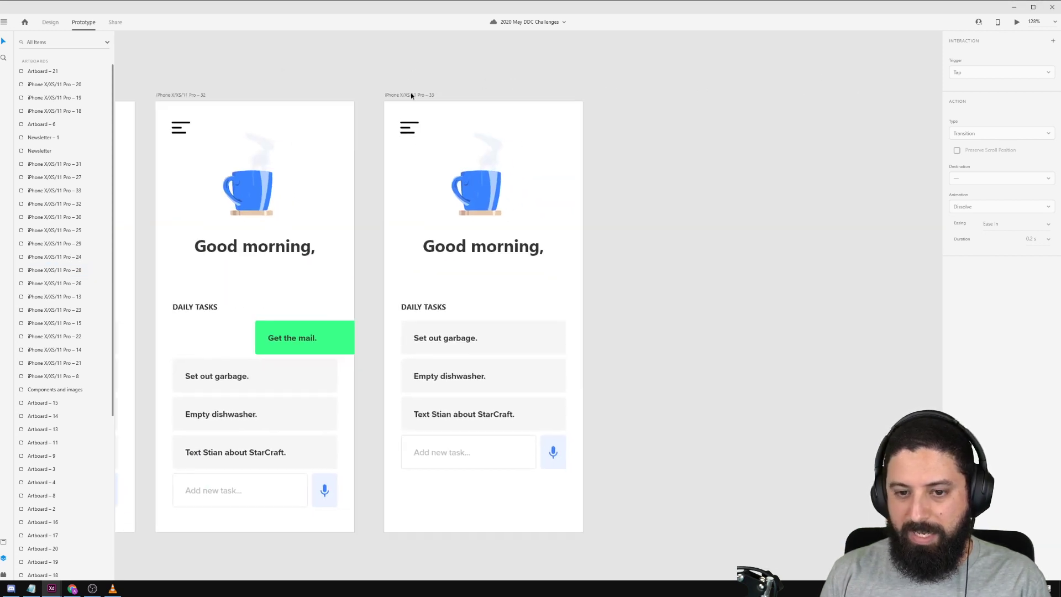
pyautogui.scroll(-2, 411, 146)
pyautogui.click(406, 105)
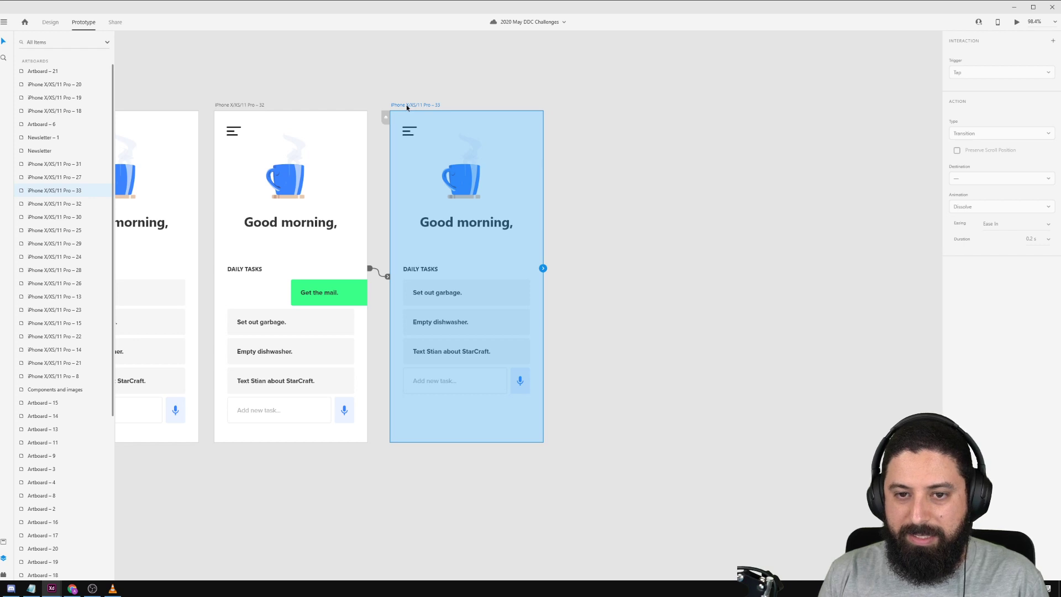
pyautogui.hotkey('ctrl', '1')
pyautogui.moveTo(413, 104); pyautogui.dragTo(575, 102)
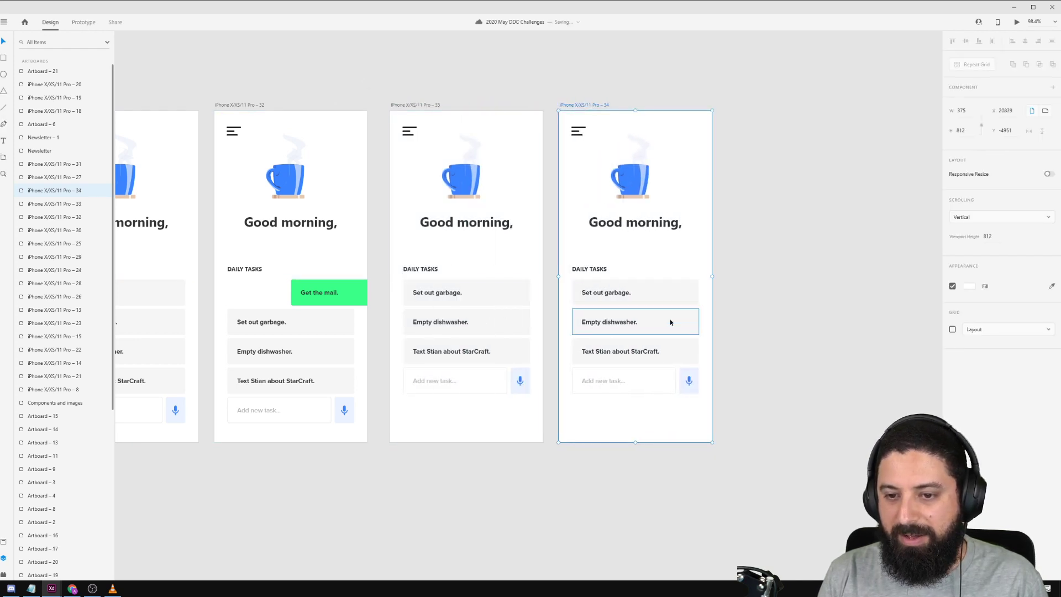
pyautogui.click(650, 301)
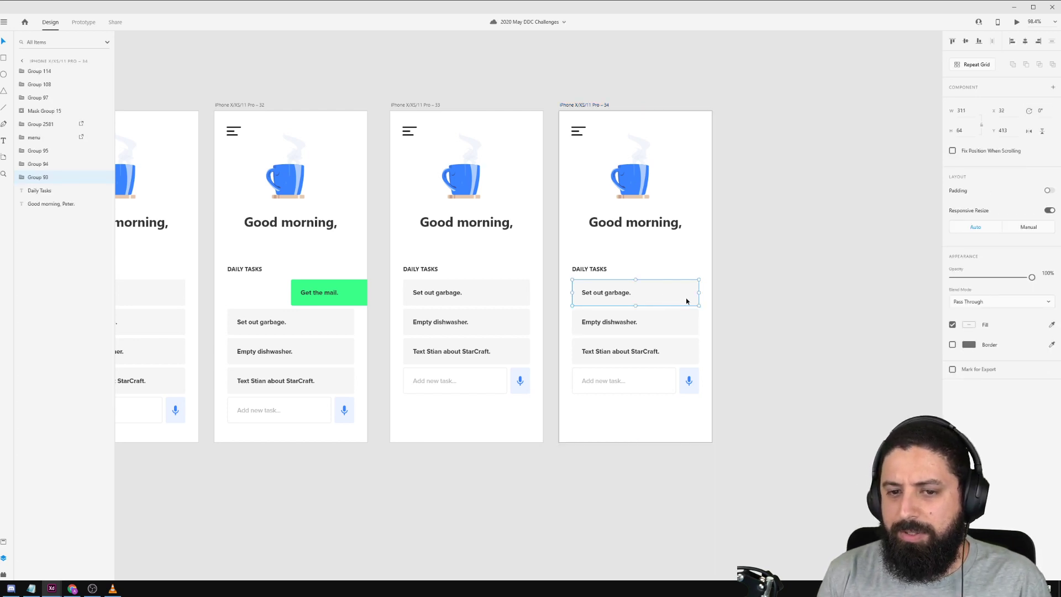
pyautogui.moveTo(687, 300); pyautogui.dragTo(608, 279)
pyautogui.press('Escape')
# Check the prototype interactions on the artboard with the green task and on the one following it.
pyautogui.click(243, 105)
pyautogui.click(84, 22)
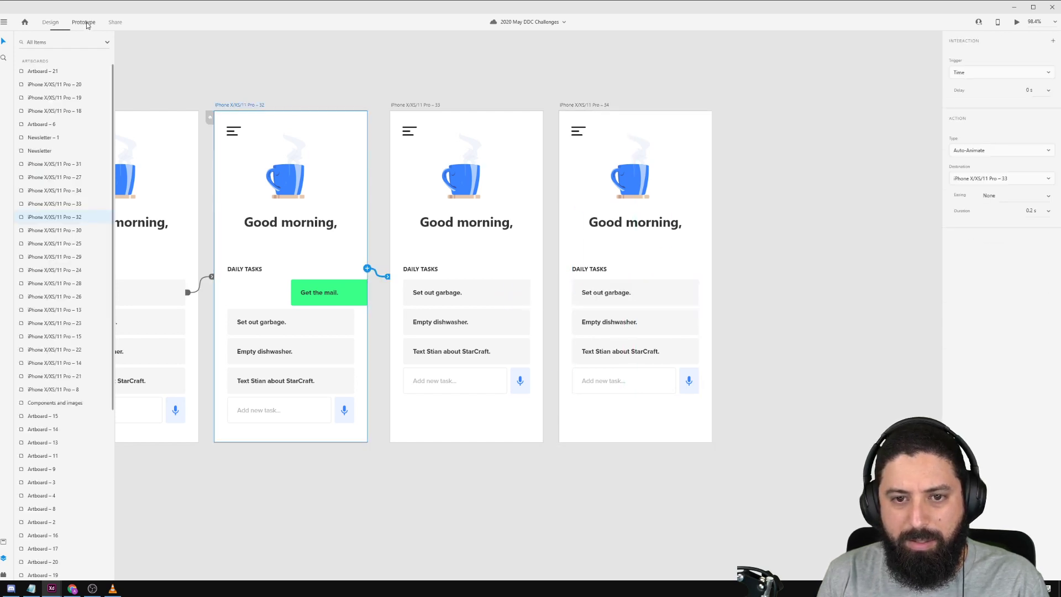
pyautogui.click(411, 105)
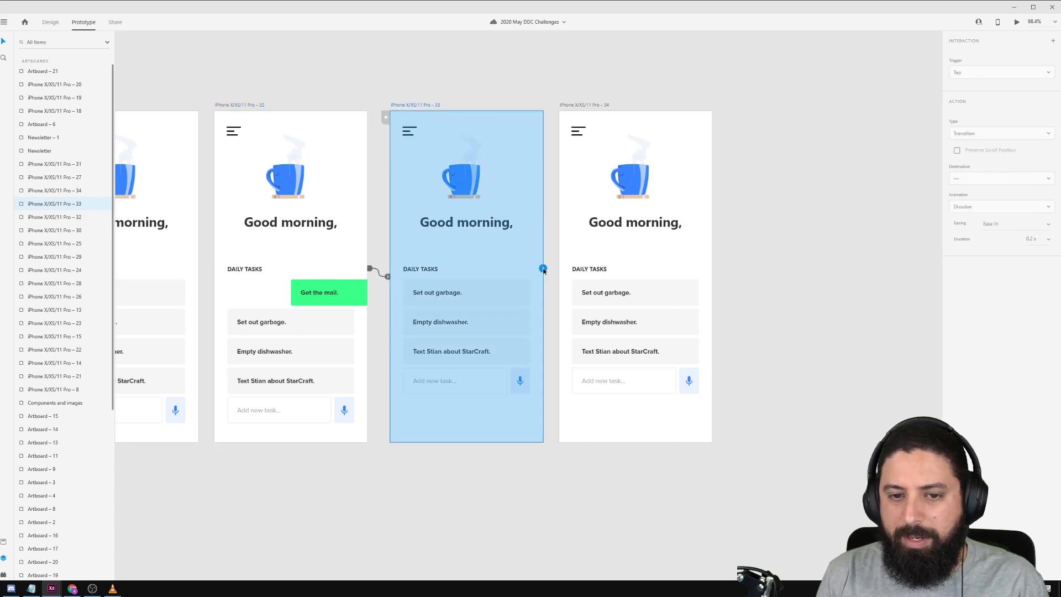
pyautogui.click(50, 23)
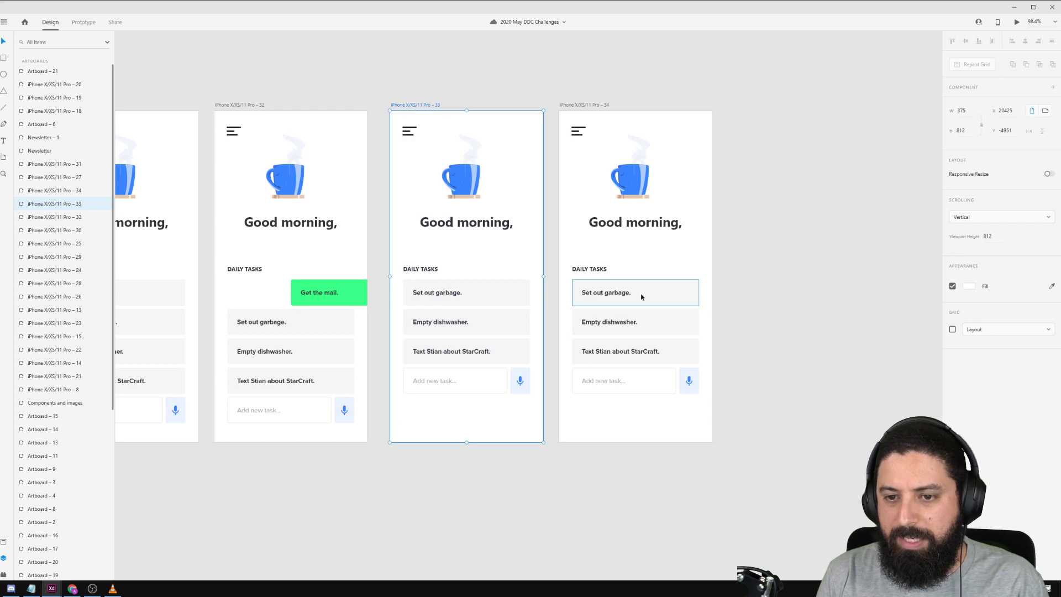
# Shift the "Set out garbage." task sideways on the last artboard so it sits partly off the left edge.
pyautogui.click(688, 294)
pyautogui.moveTo(689, 295); pyautogui.dragTo(648, 284)
pyautogui.keyDown('ctrl'); pyautogui.click(786, 285); pyautogui.keyUp('ctrl')
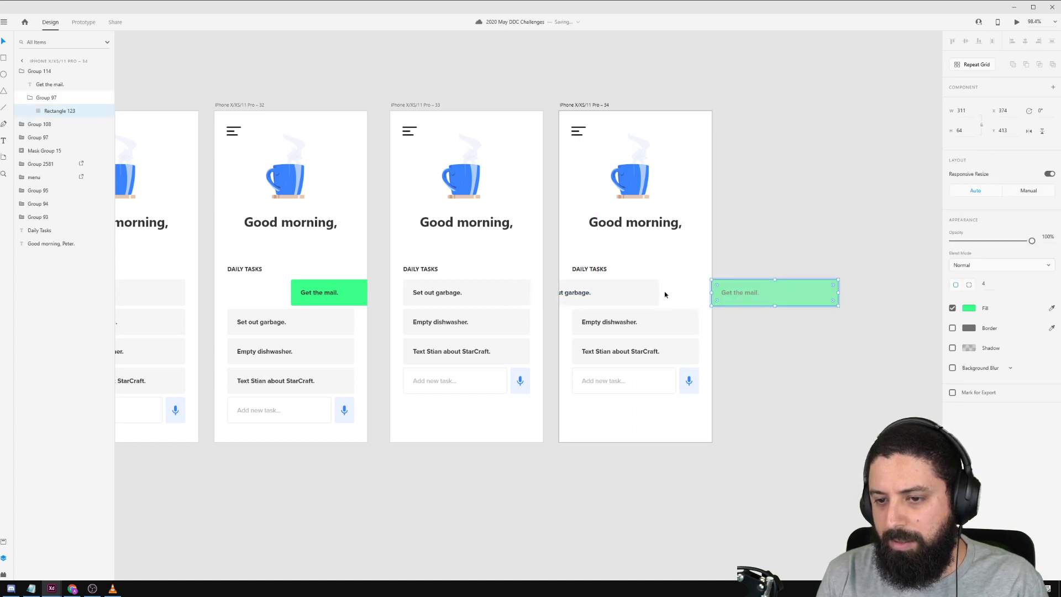
pyautogui.click(736, 253)
# Fill the shifted task's rectangle with the microphone icon's sampled blue, changing its hue to pinkish red.
pyautogui.keyDown('ctrl'); pyautogui.click(637, 289); pyautogui.keyUp('ctrl')
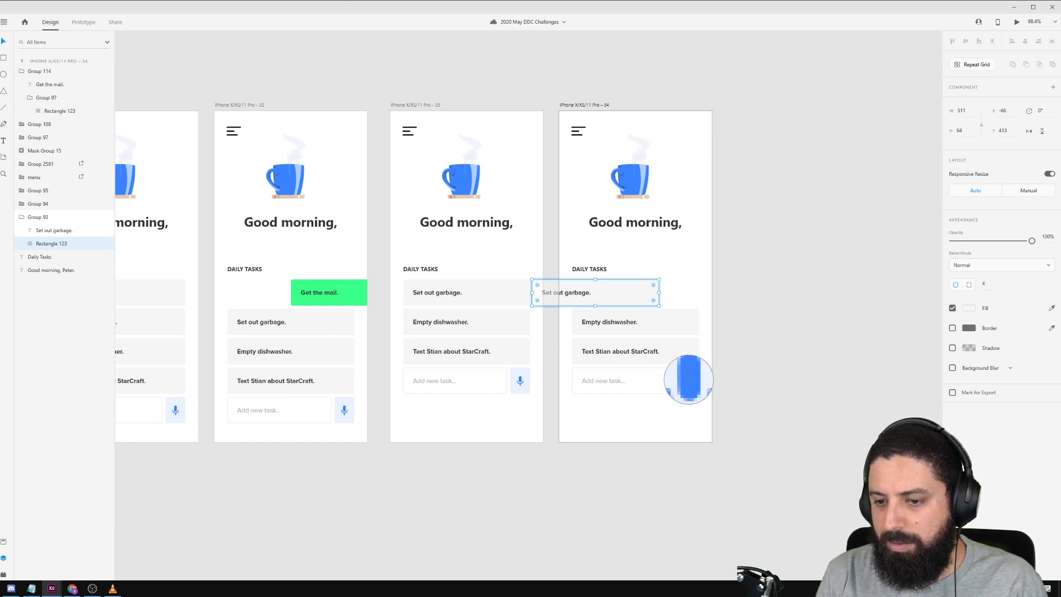
pyautogui.click(685, 380)
pyautogui.click(968, 308)
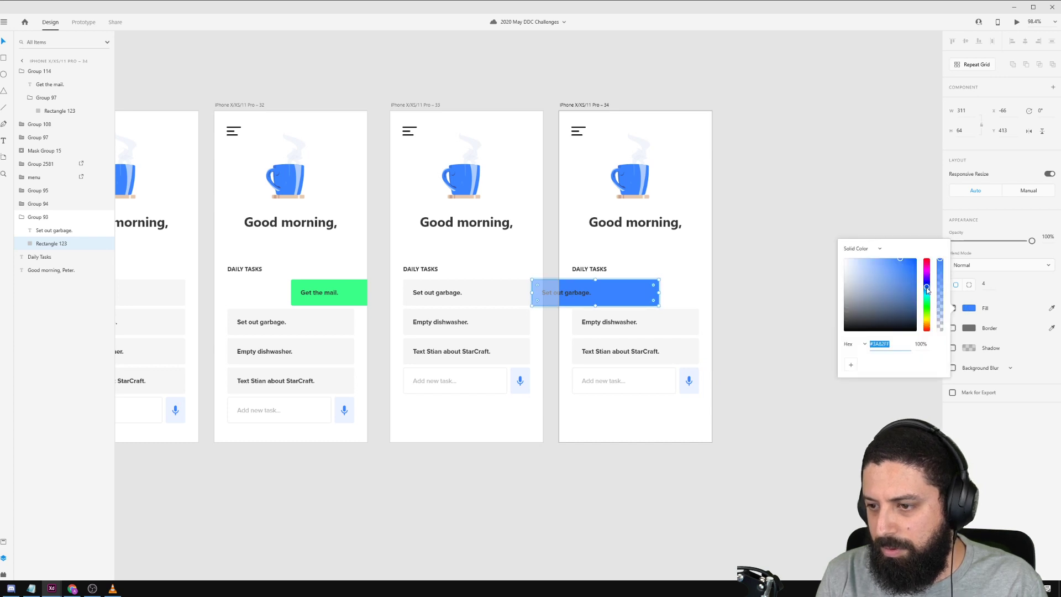
pyautogui.moveTo(928, 291); pyautogui.dragTo(927, 265)
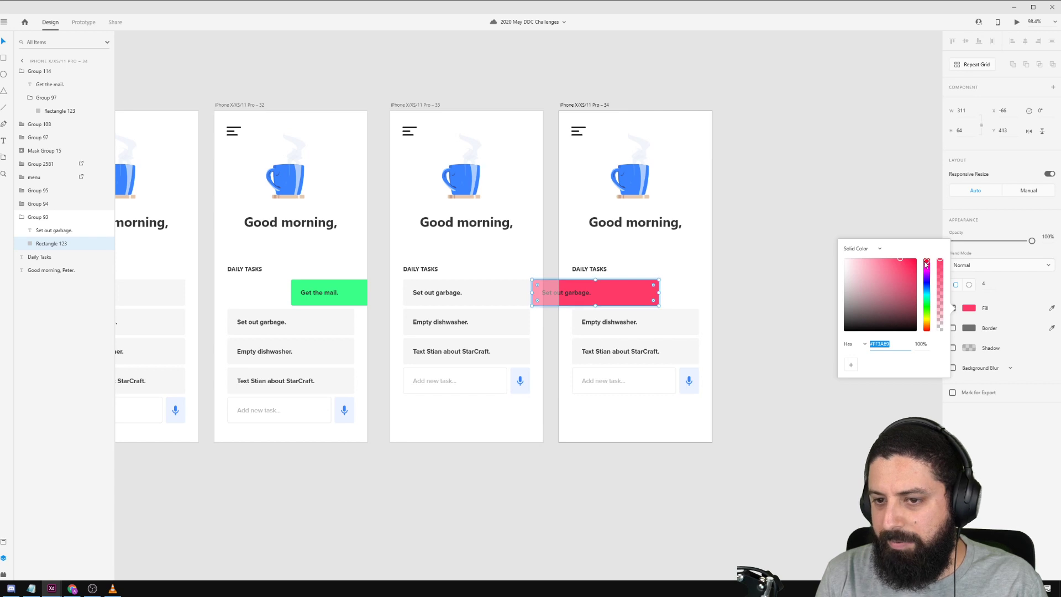
pyautogui.click(705, 293)
# Duplicate the artboard with the red task and place the copy to its right.
pyautogui.scroll(3, 707, 293)
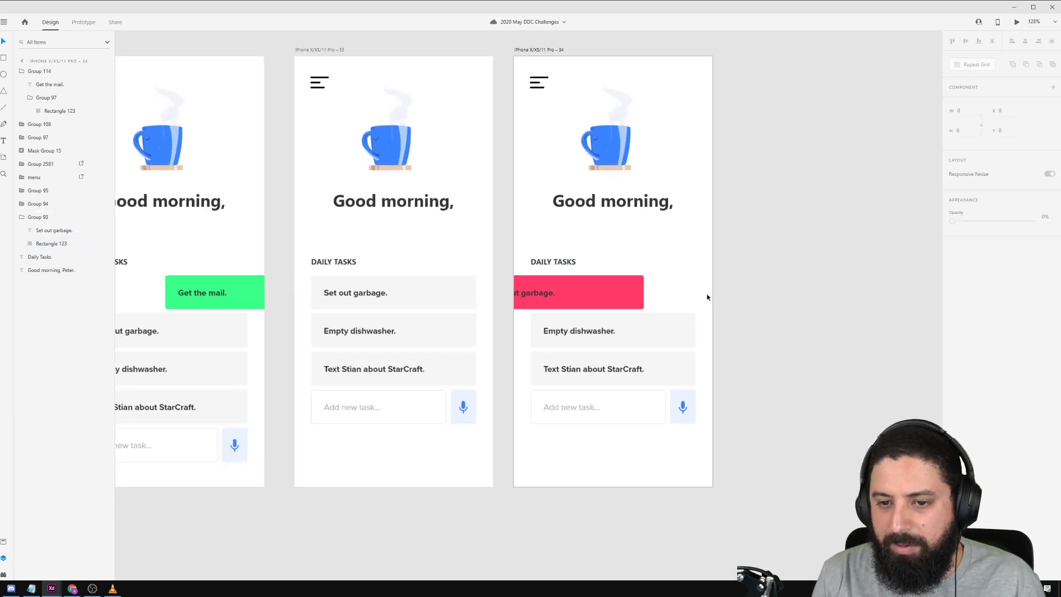
pyautogui.click(541, 51)
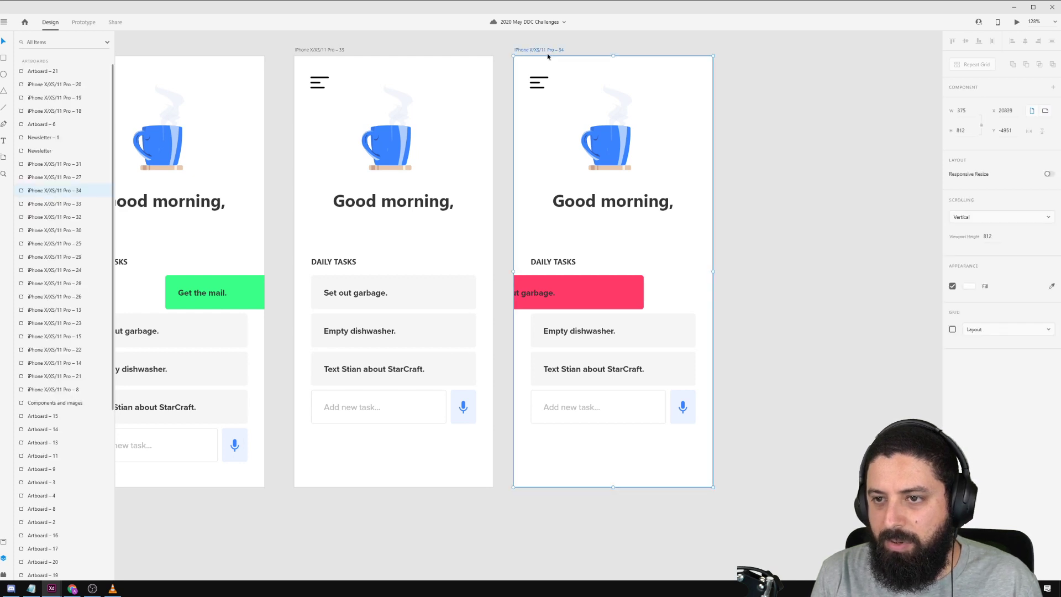
pyautogui.moveTo(547, 53); pyautogui.dragTo(775, 52)
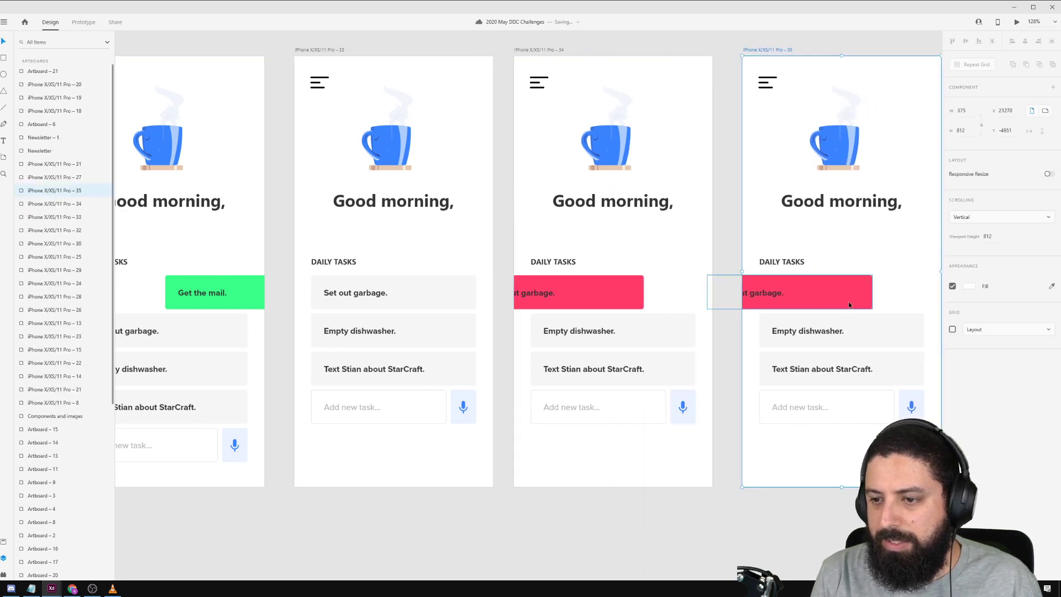
# Move the red task on the duplicated artboard almost entirely past its left edge, to X -310, and set its opacity to 0%.
pyautogui.moveTo(849, 304); pyautogui.dragTo(641, 268)
pyautogui.scroll(10, 763, 292)
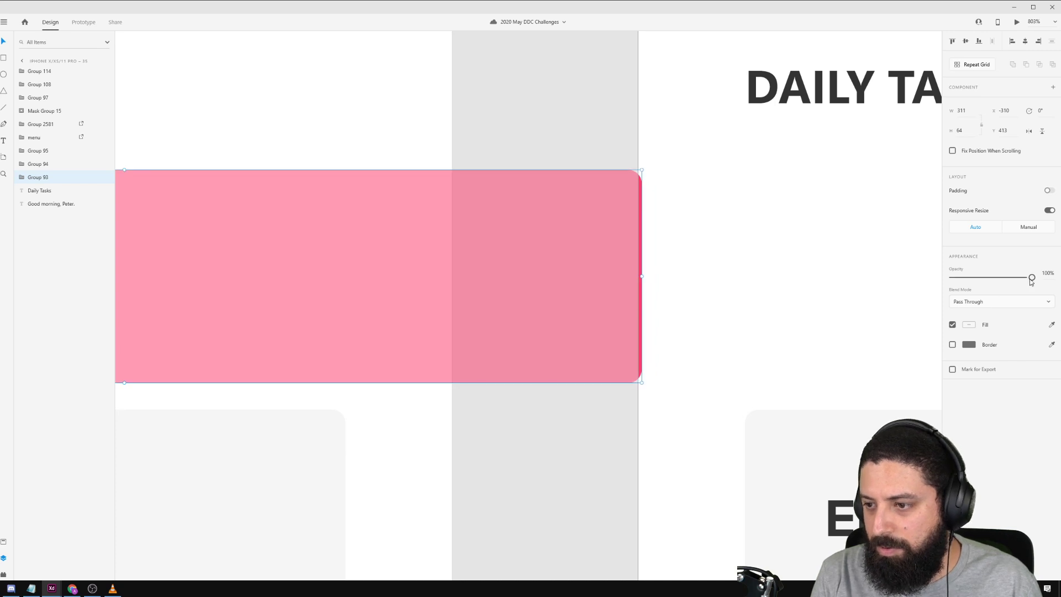
pyautogui.moveTo(1032, 277); pyautogui.dragTo(916, 274)
pyautogui.scroll(-5, 763, 339)
pyautogui.scroll(-8, 763, 339)
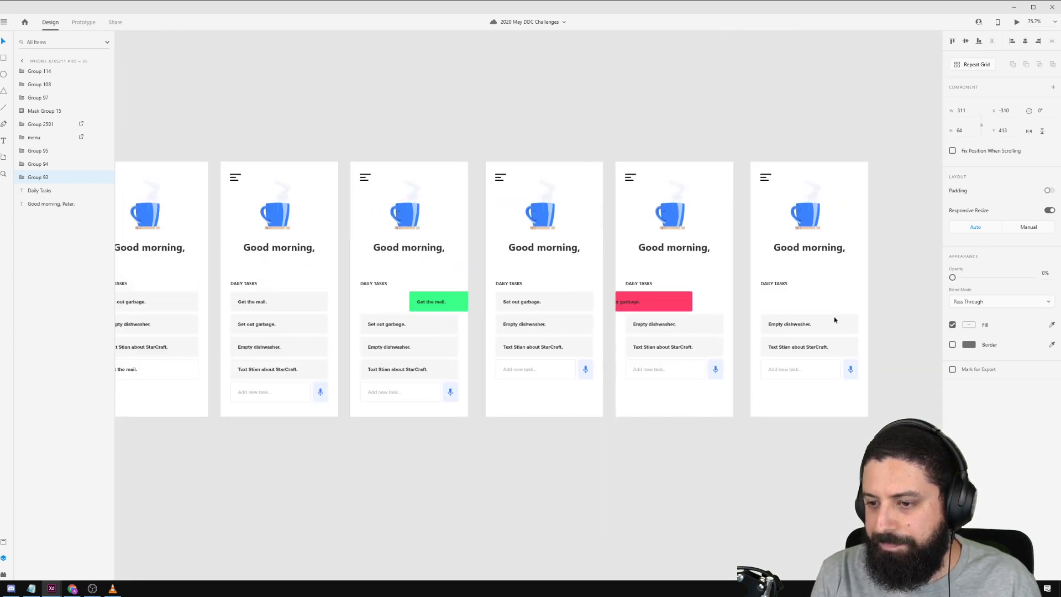
# Move the two remaining tasks and the new-task row up into the gap beneath the "Daily Tasks" heading.
pyautogui.click(867, 304)
pyautogui.click(856, 305)
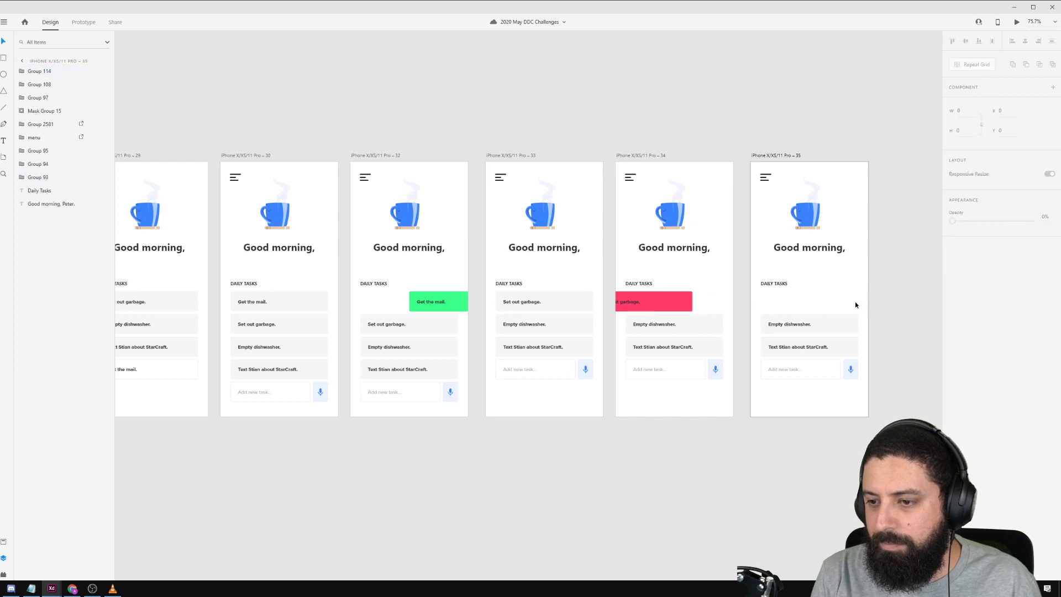
pyautogui.moveTo(853, 309); pyautogui.dragTo(776, 397)
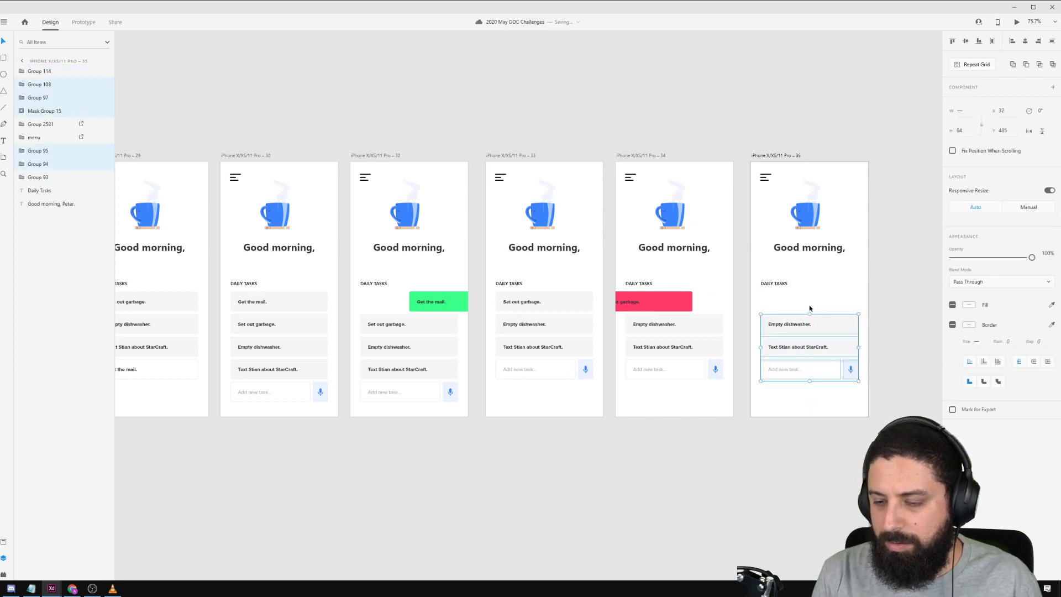
pyautogui.moveTo(809, 330); pyautogui.dragTo(810, 307)
pyautogui.click(778, 98)
pyautogui.hscroll(5, 728, 104)
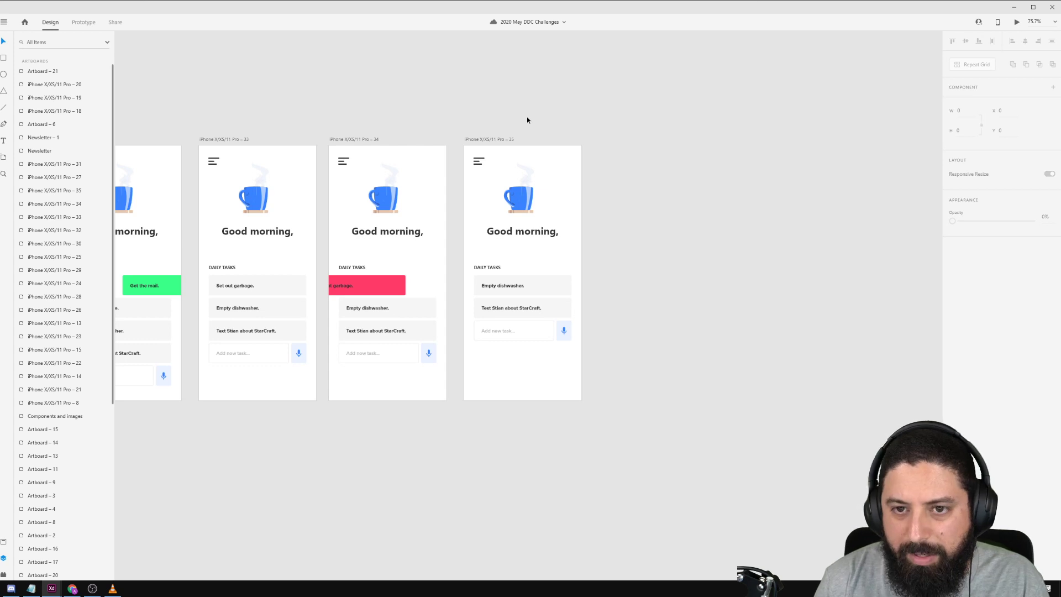
# In prototype mode, link the grey "Set out garbage." task to the red-task artboard with a drag-triggered auto-animate, leaving easing at None.
pyautogui.click(484, 140)
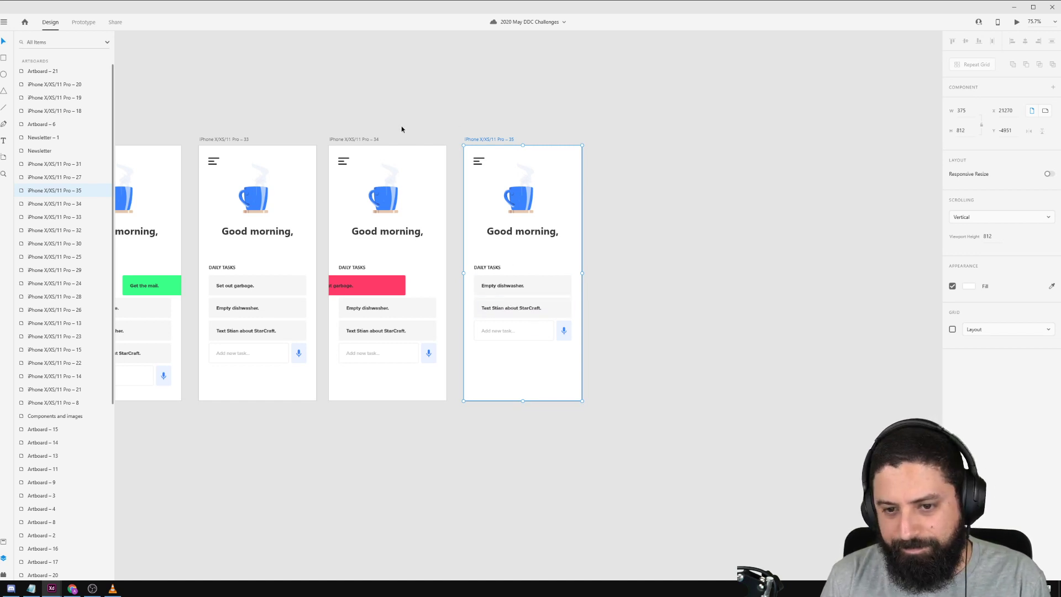
pyautogui.moveTo(342, 108); pyautogui.dragTo(436, 124)
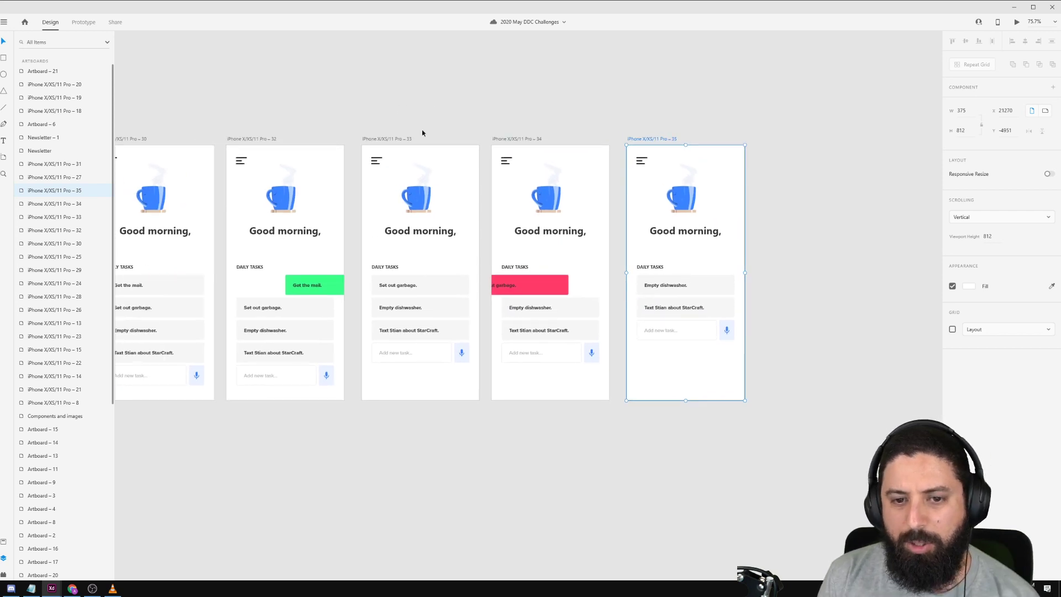
pyautogui.click(387, 139)
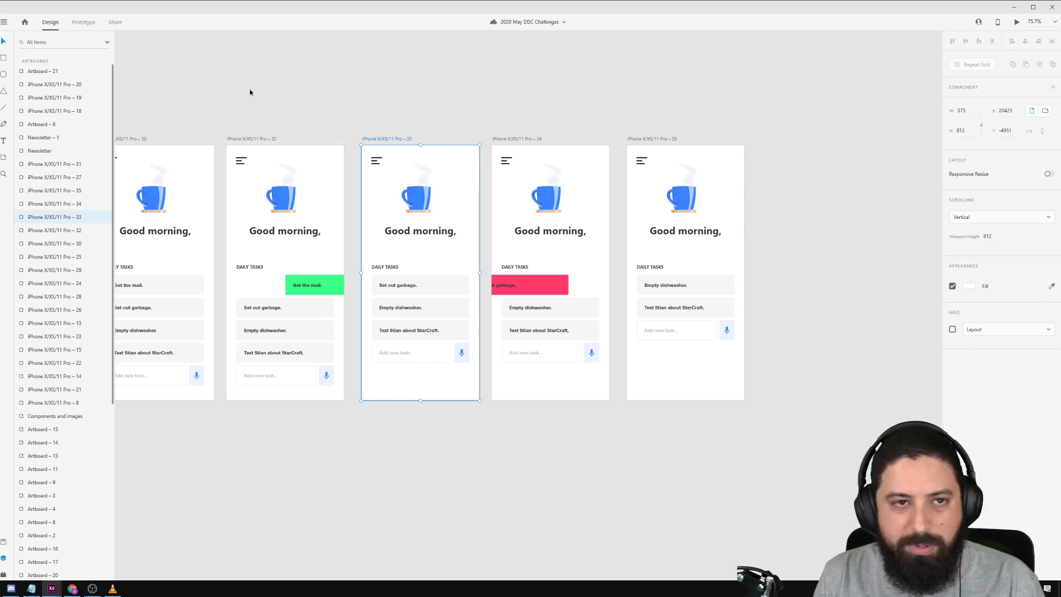
pyautogui.click(84, 22)
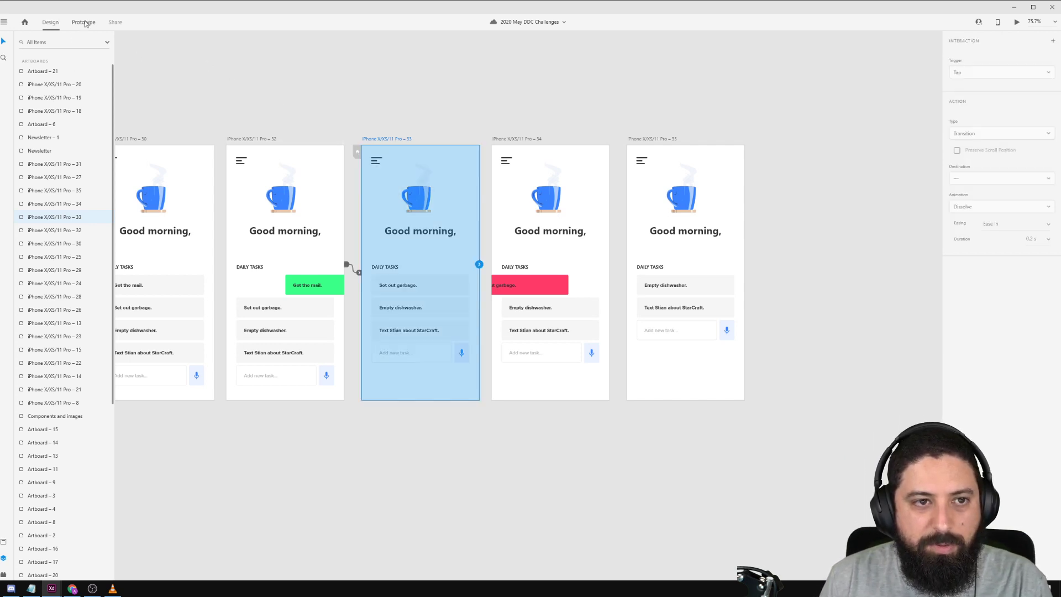
pyautogui.scroll(2, 491, 269)
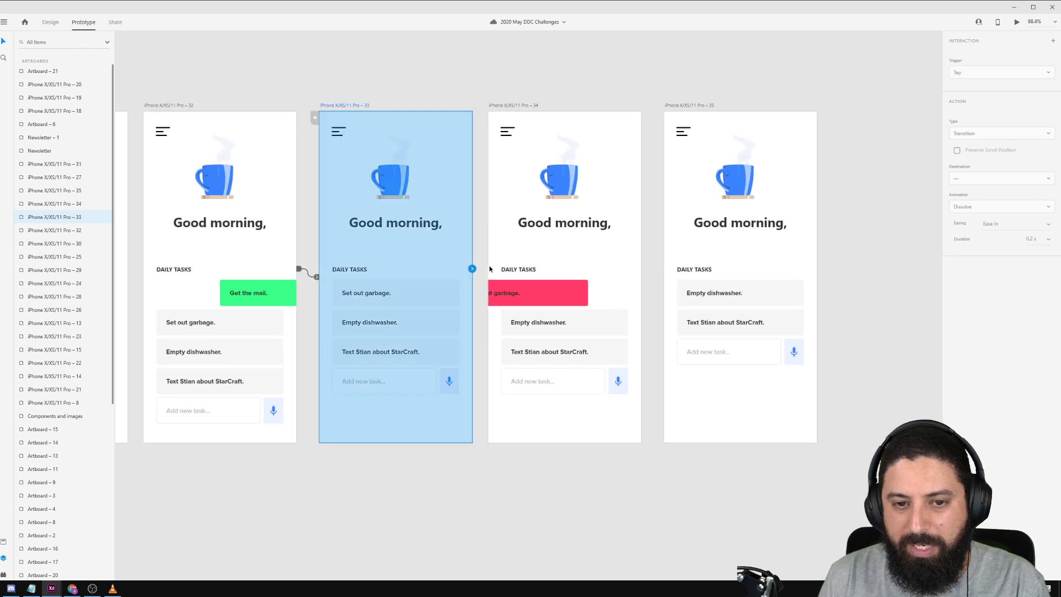
pyautogui.scroll(2, 481, 264)
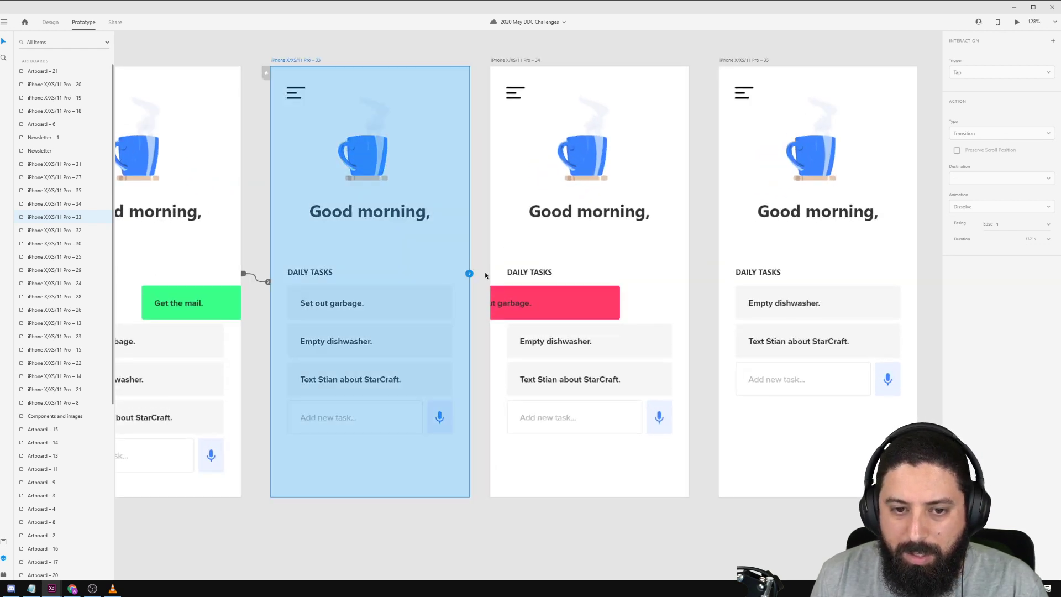
pyautogui.click(425, 294)
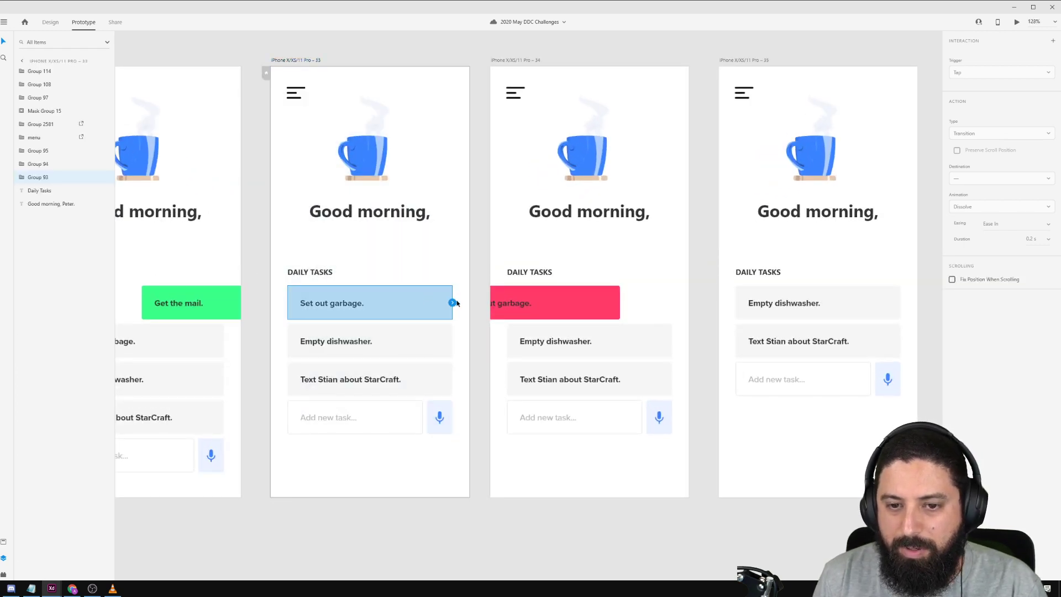
pyautogui.moveTo(454, 305); pyautogui.dragTo(540, 301)
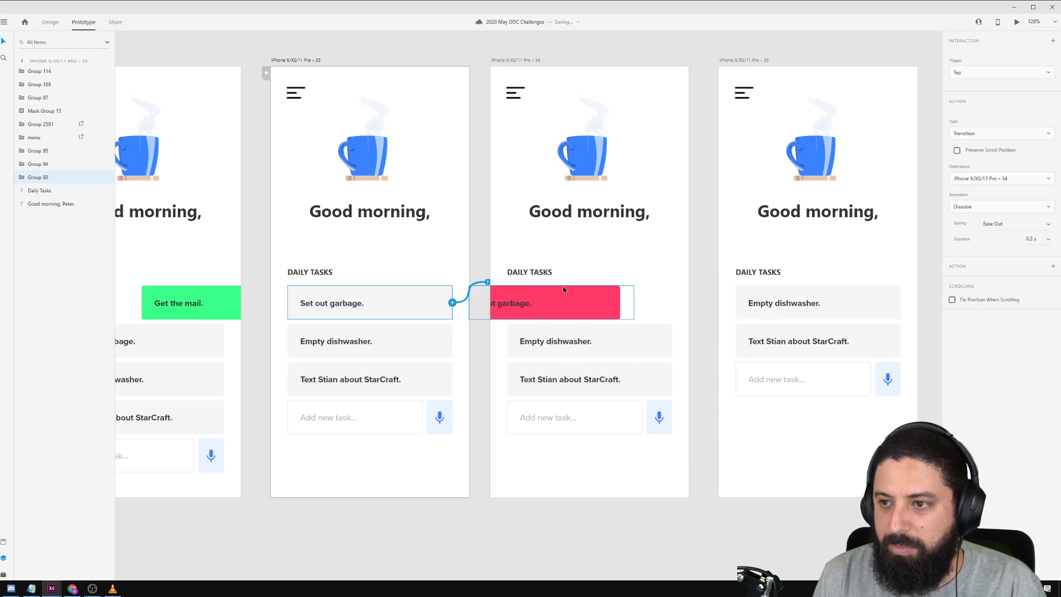
pyautogui.click(979, 74)
pyautogui.click(975, 89)
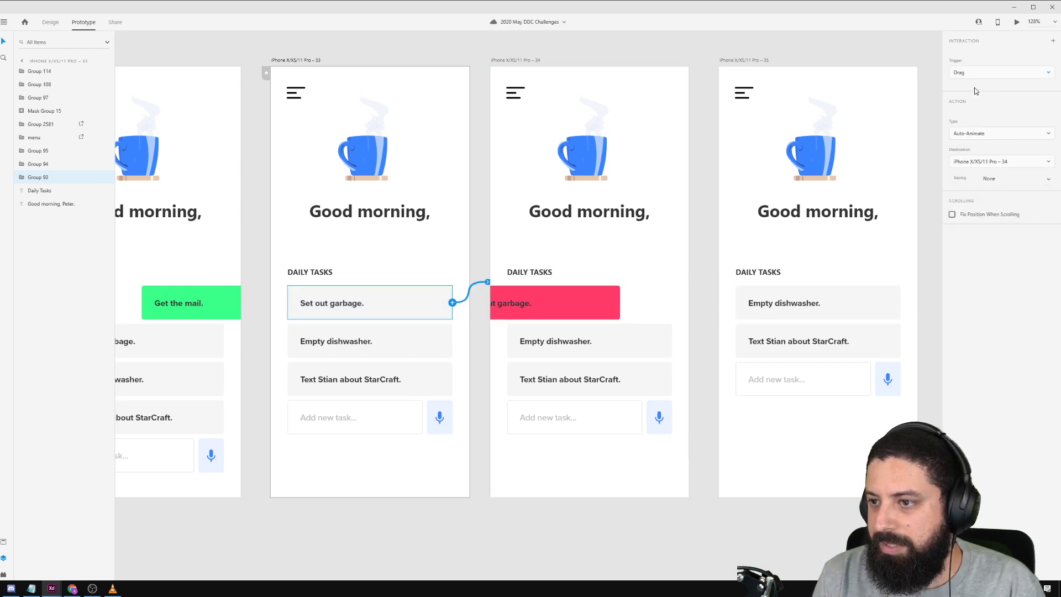
pyautogui.click(1048, 178)
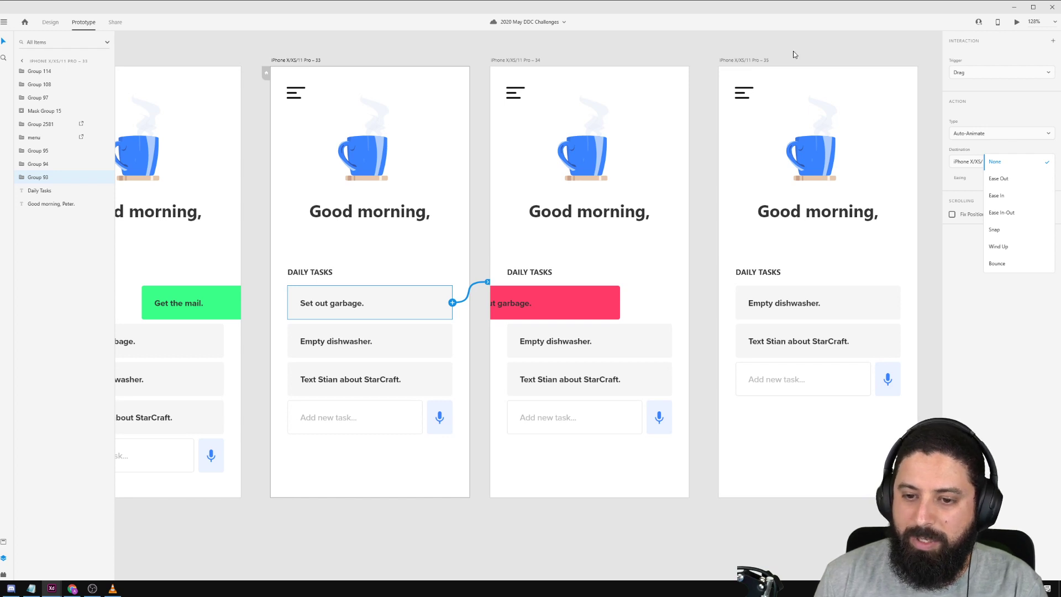
pyautogui.click(507, 58)
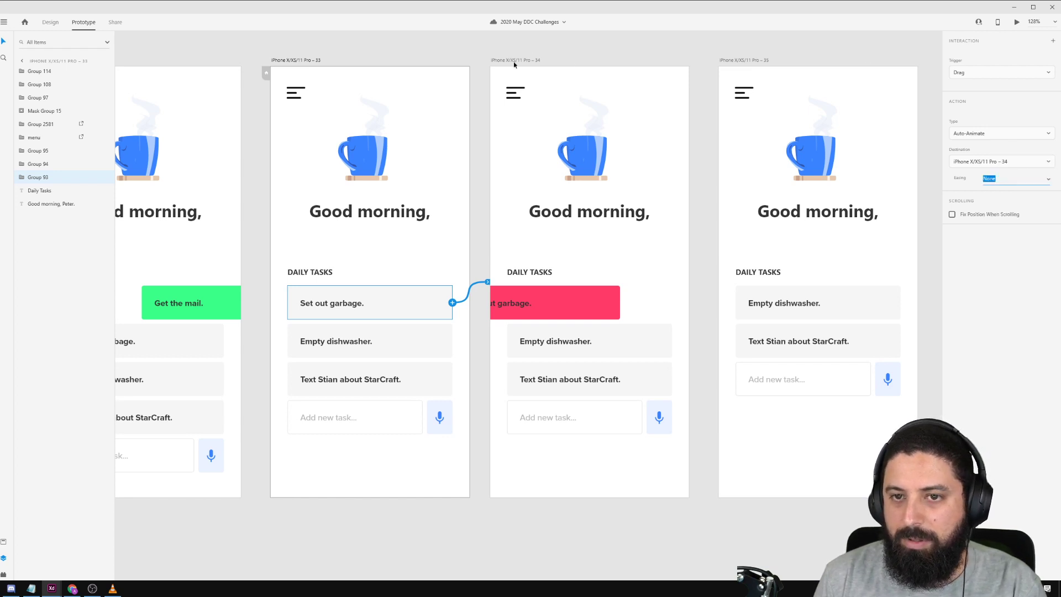
# Check the green-task artboard's transition settings, and try linking the red task to the last artboard with a drag-triggered auto-animate.
pyautogui.click(513, 61)
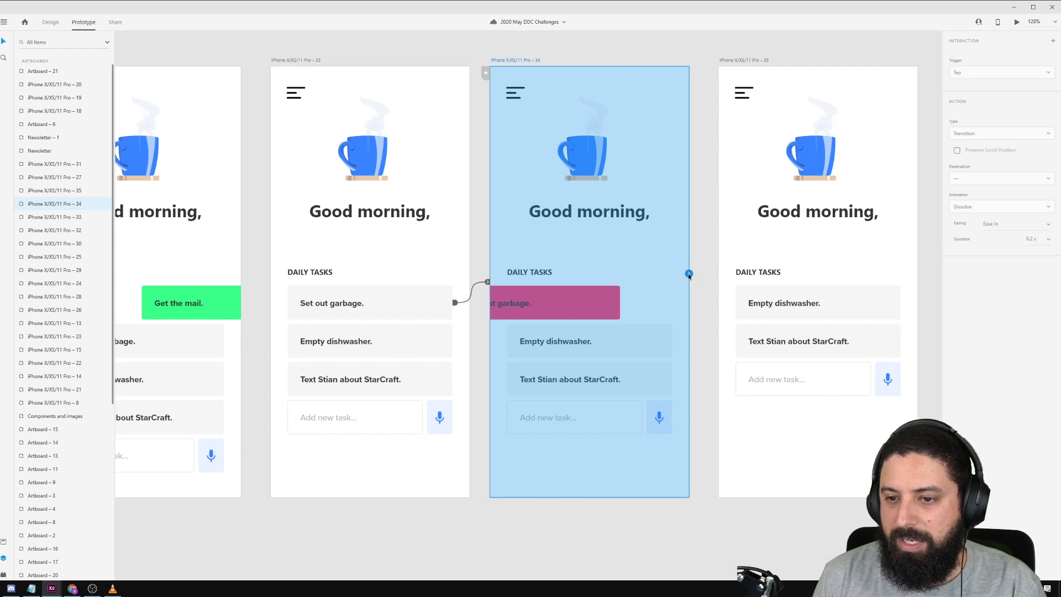
pyautogui.click(227, 303)
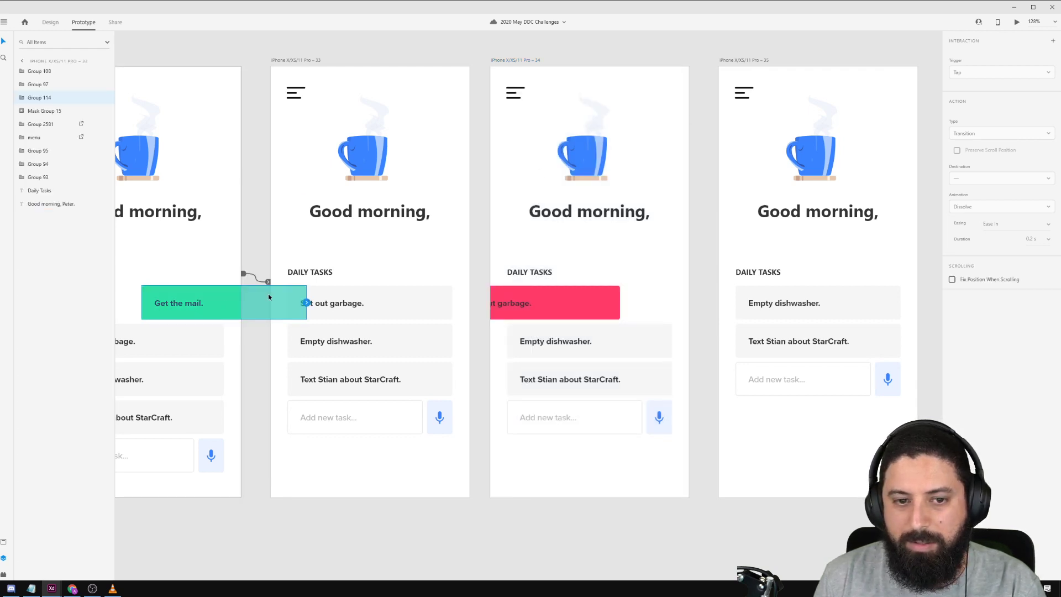
pyautogui.click(243, 273)
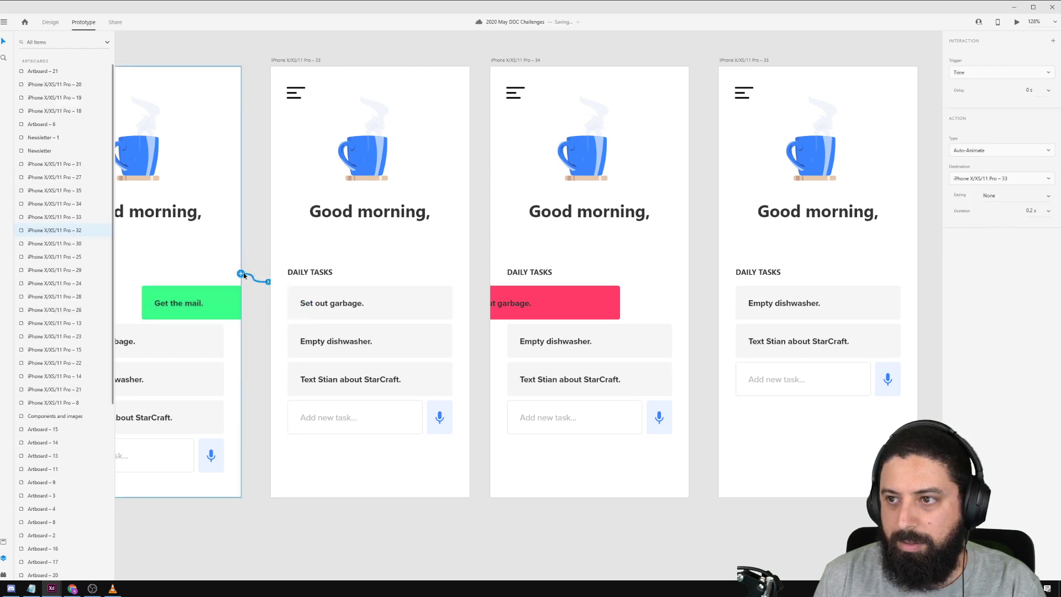
pyautogui.click(744, 60)
pyautogui.click(572, 295)
pyautogui.moveTo(621, 304); pyautogui.dragTo(819, 267)
pyautogui.click(980, 73)
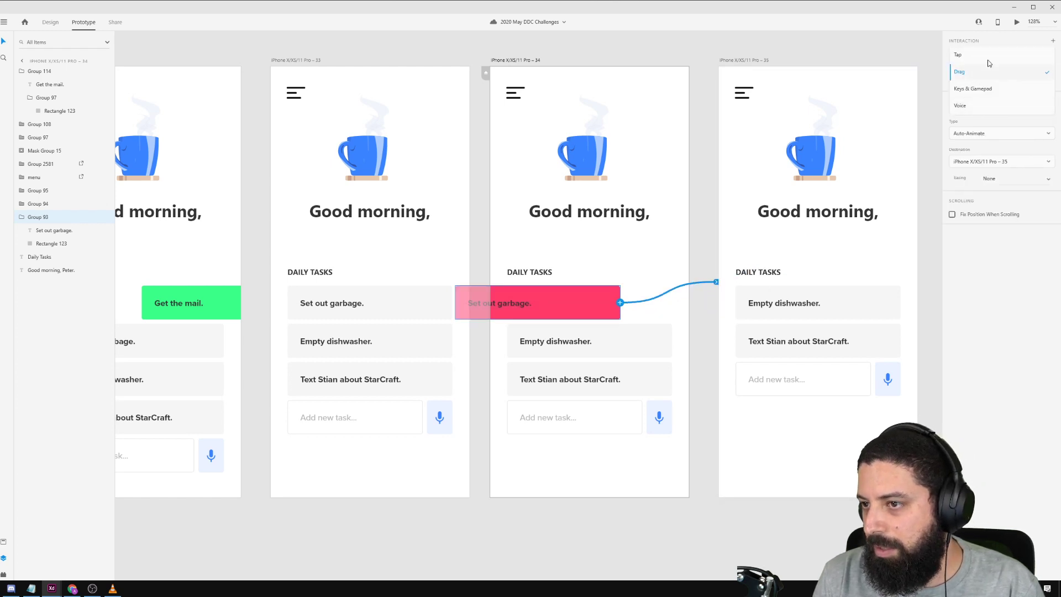
pyautogui.click(992, 77)
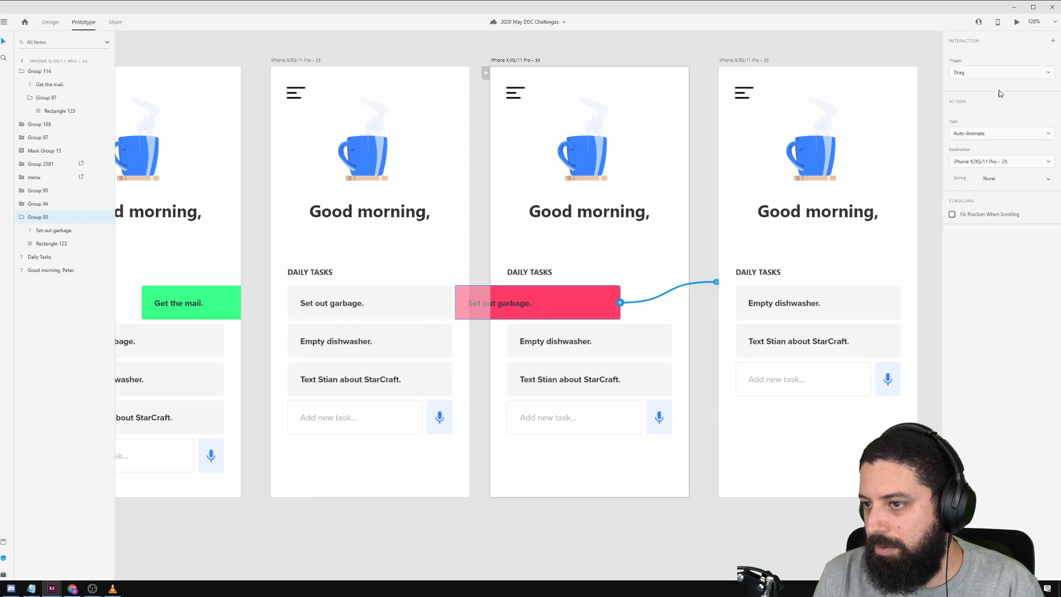
pyautogui.scroll(-3, 635, 260)
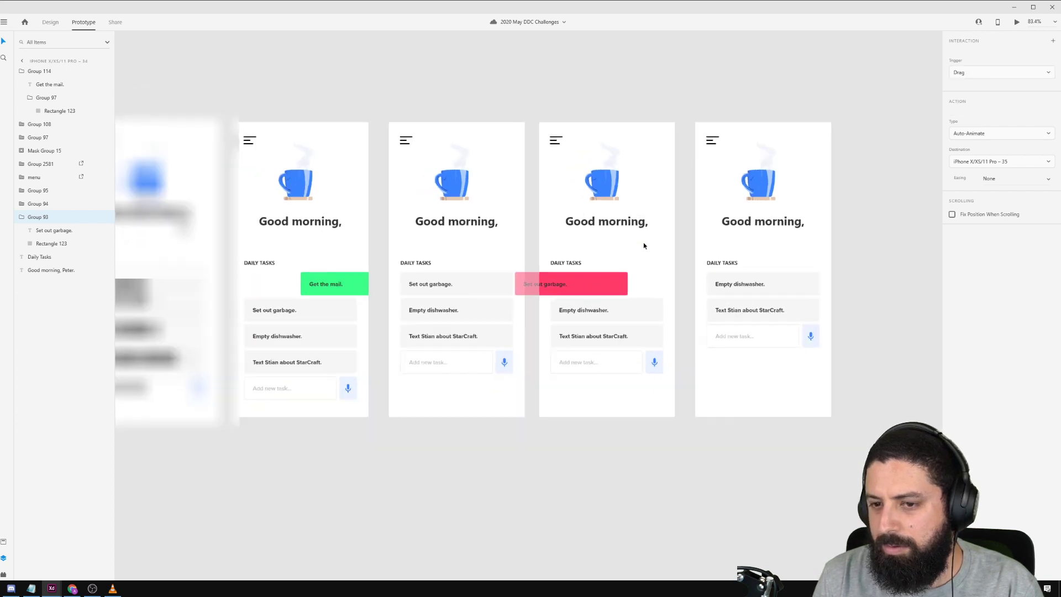
# Link the whole red-task artboard to the last artboard with an auto-animate triggered by time.
pyautogui.click(576, 133)
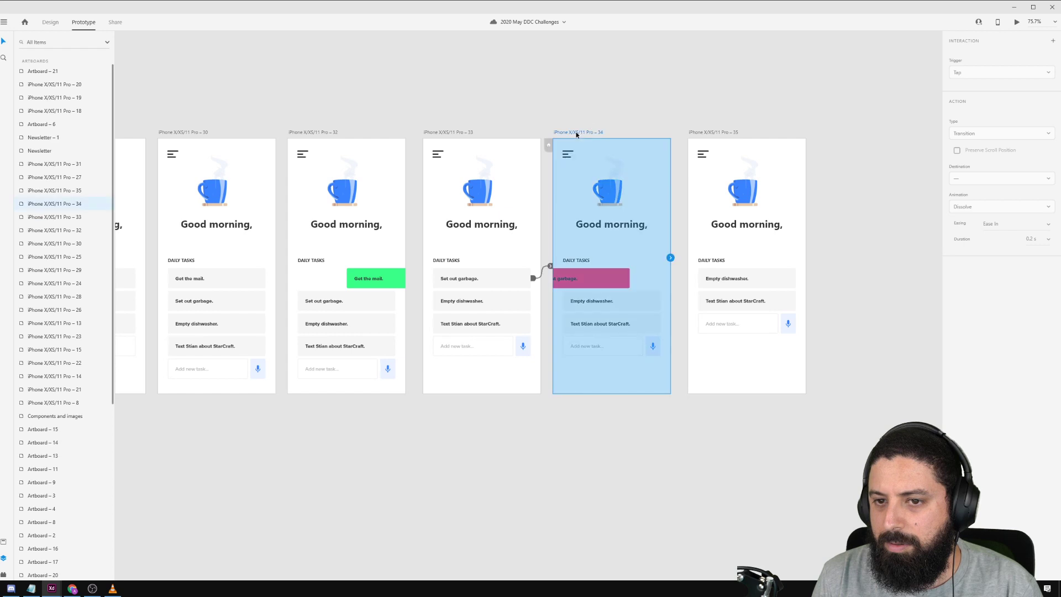
pyautogui.moveTo(671, 258); pyautogui.dragTo(717, 244)
pyautogui.click(995, 72)
pyautogui.click(961, 83)
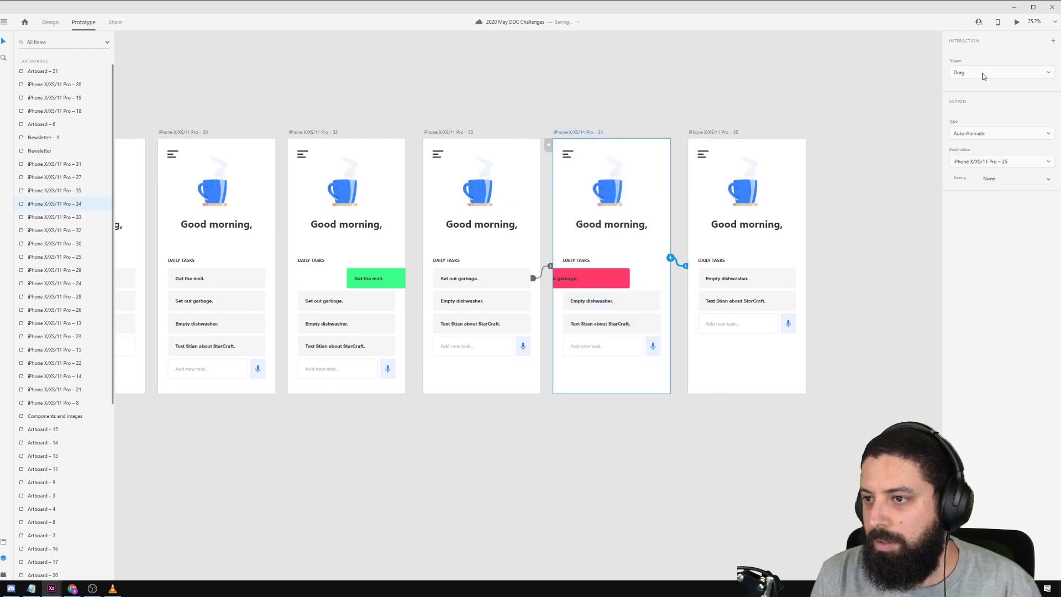
pyautogui.click(983, 75)
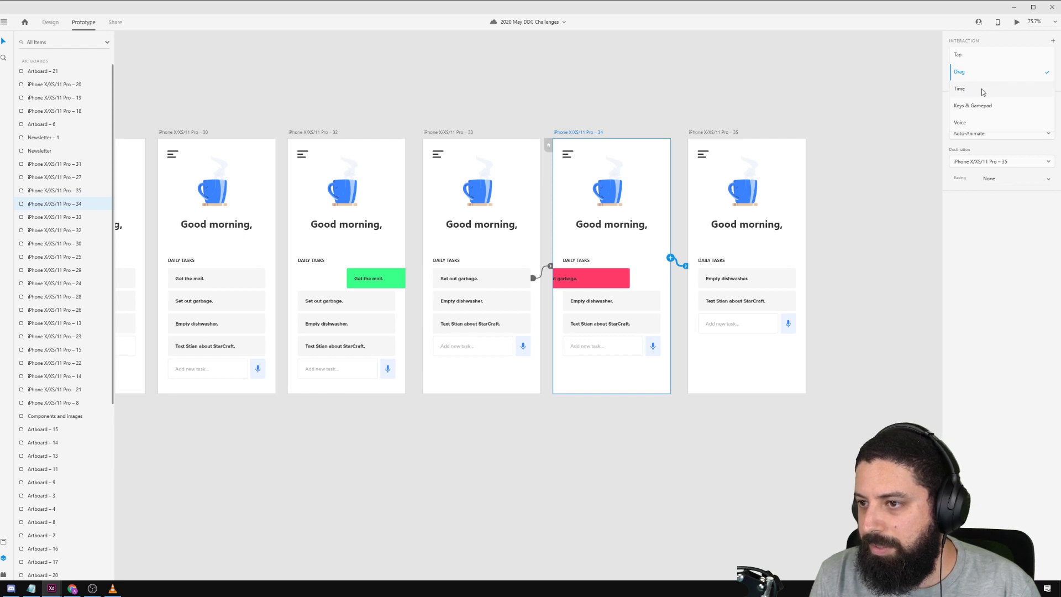
pyautogui.click(984, 90)
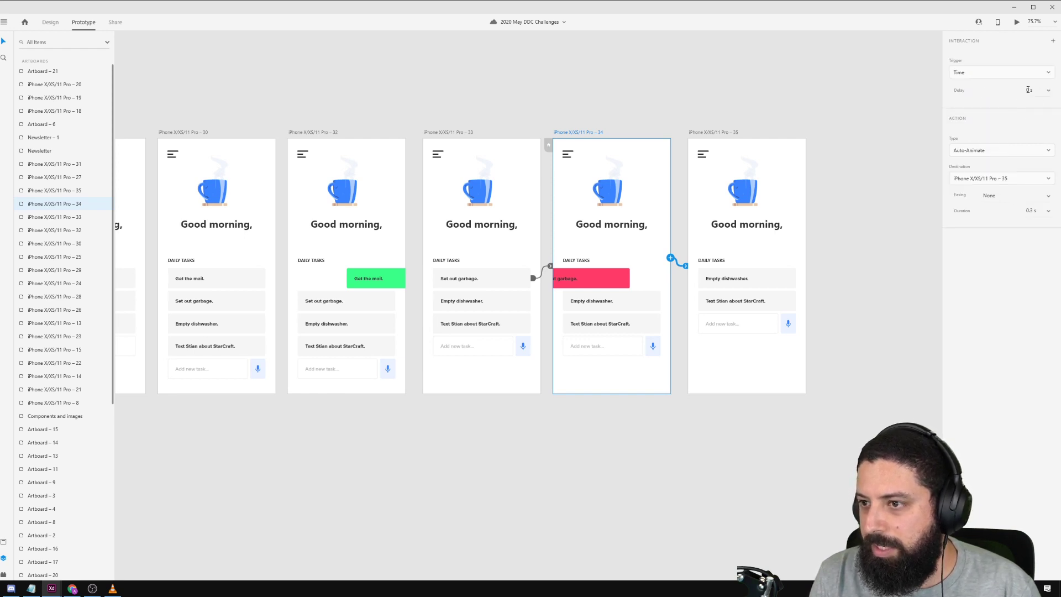
# Set the timed transition's delay to 0.2 s and its easing to Ease In-Out.
pyautogui.click(1047, 91)
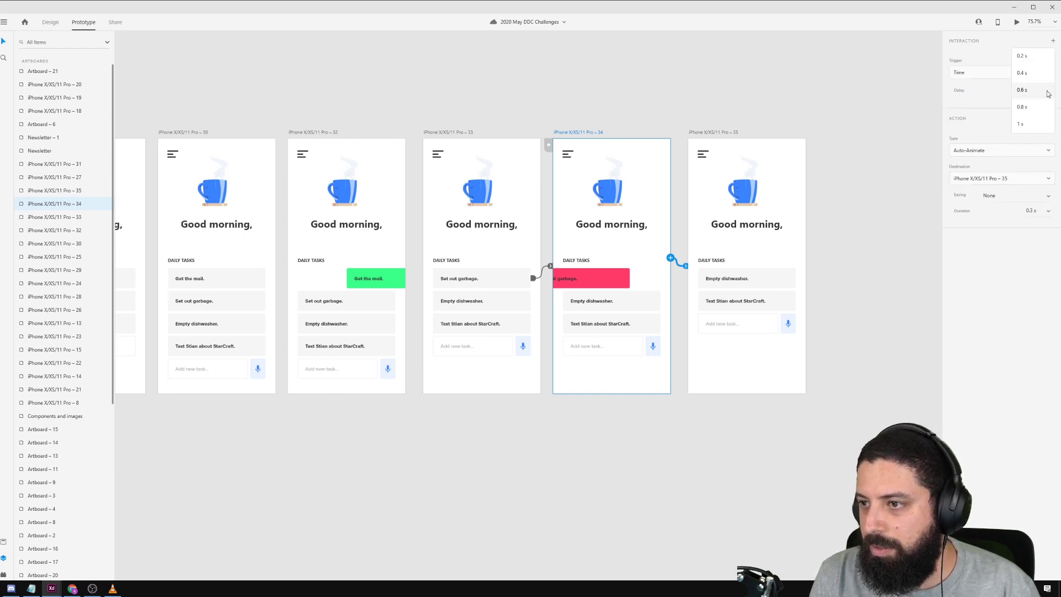
pyautogui.click(1027, 56)
pyautogui.click(1023, 198)
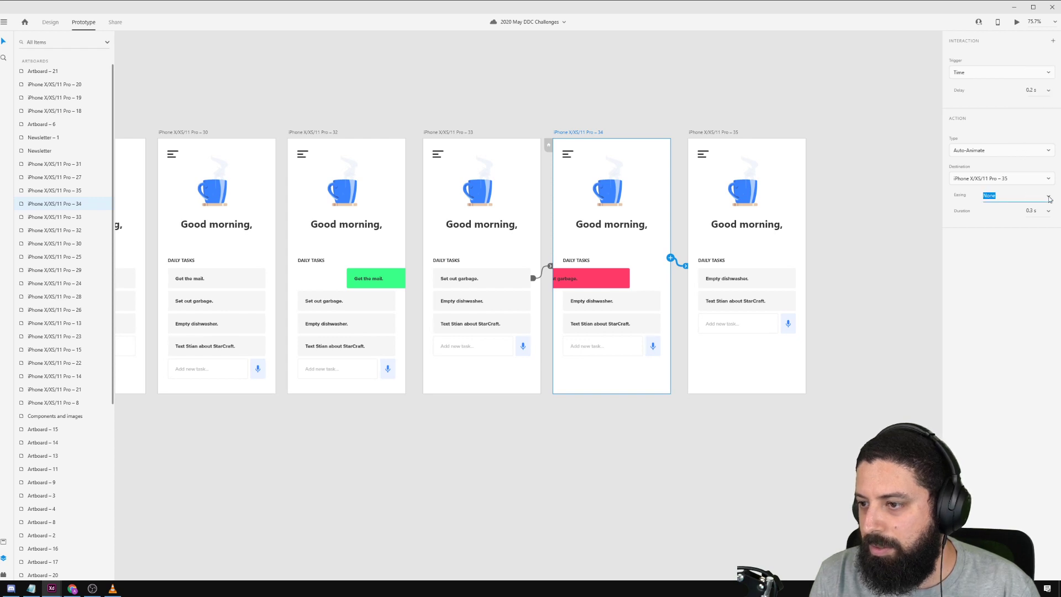
pyautogui.click(1049, 197)
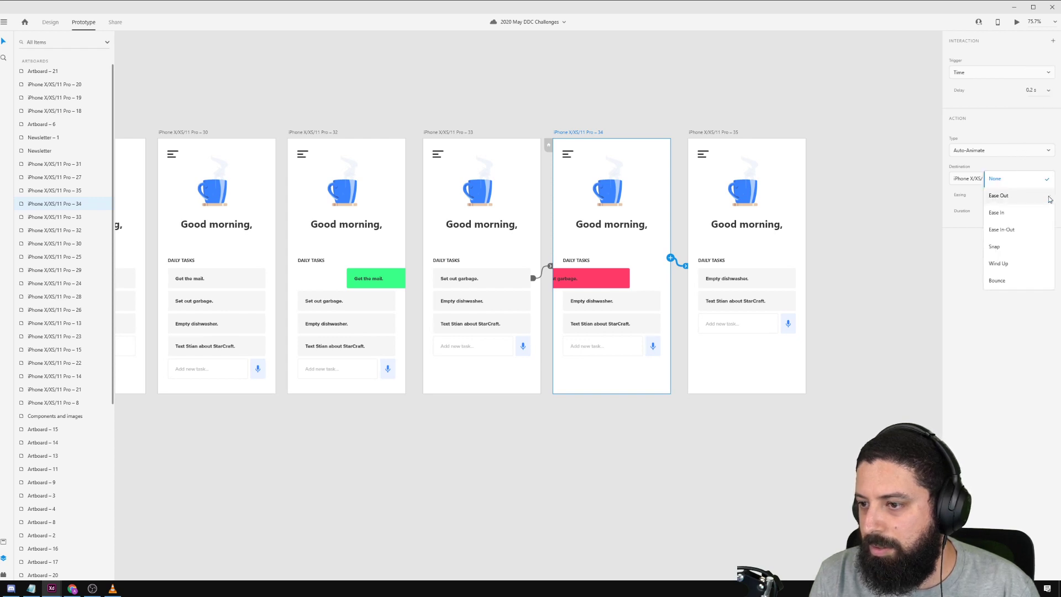
pyautogui.click(1038, 230)
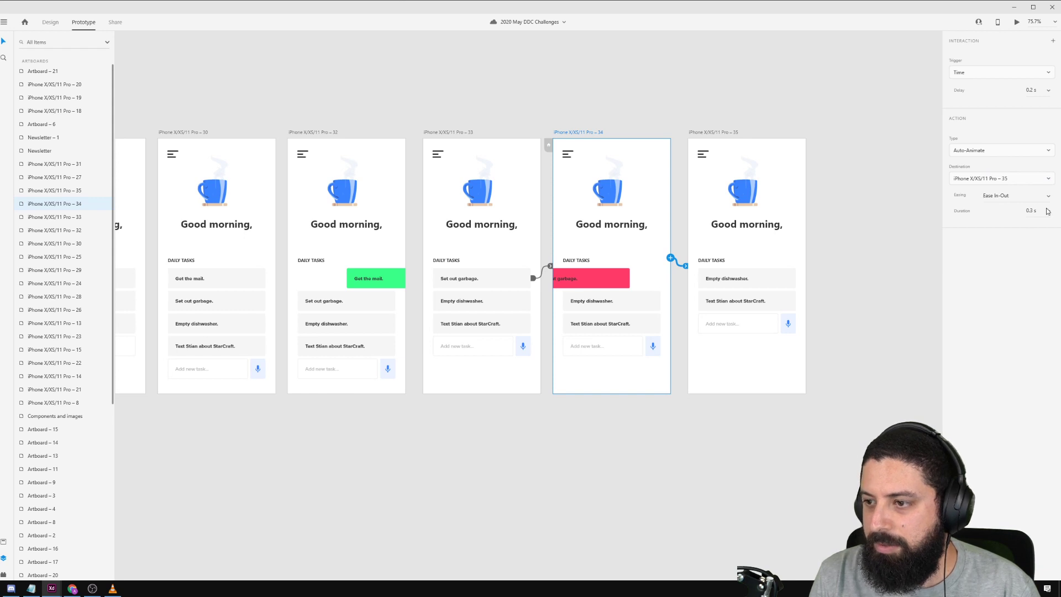
# Check the settings of the grey "Set out garbage." task's link and of the green-task artboard's transition.
pyautogui.click(450, 134)
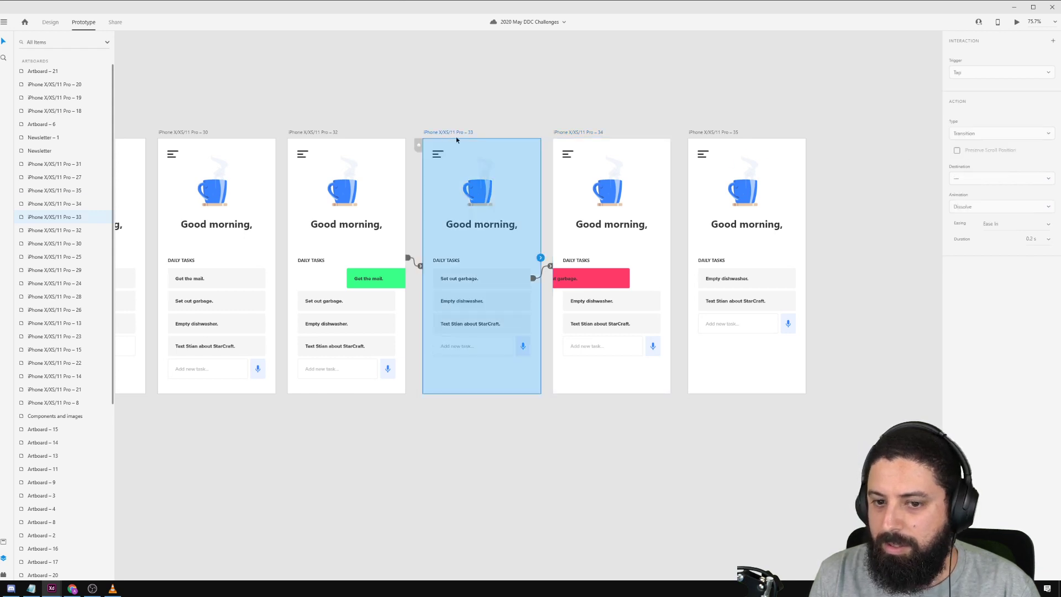
pyautogui.click(552, 268)
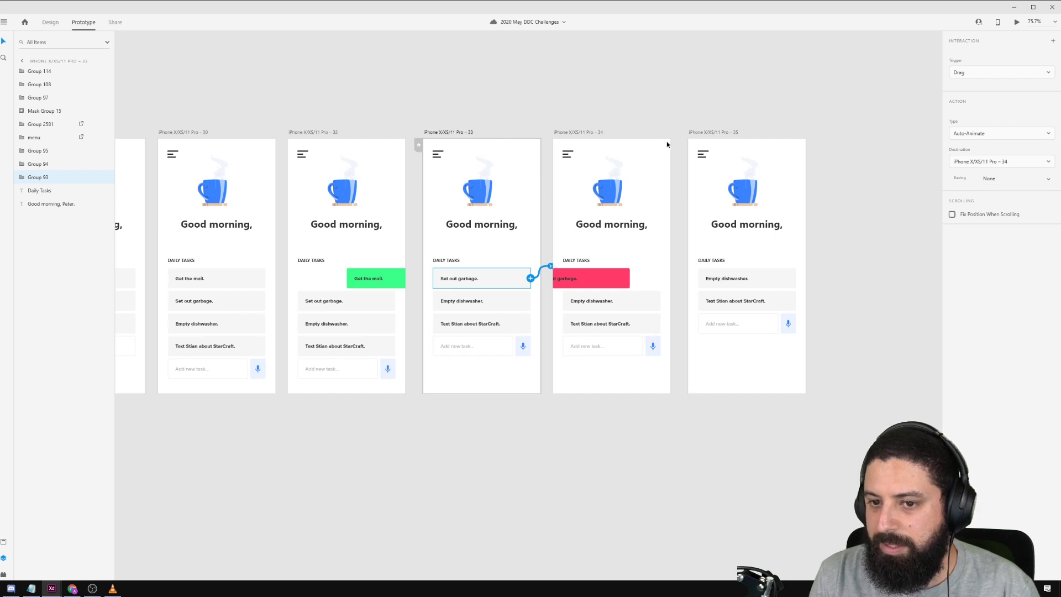
pyautogui.click(391, 277)
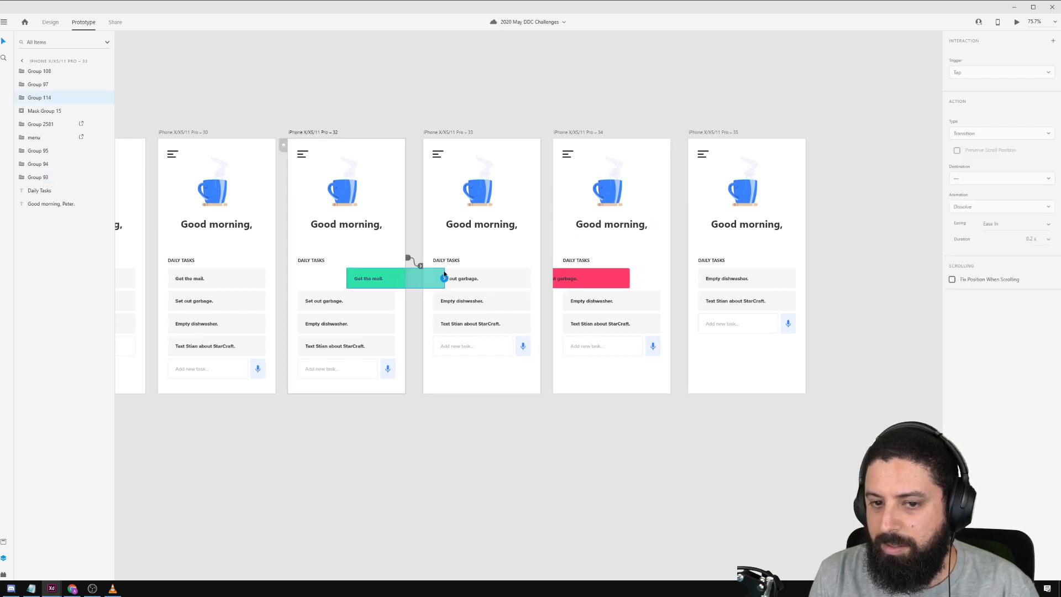
pyautogui.click(421, 267)
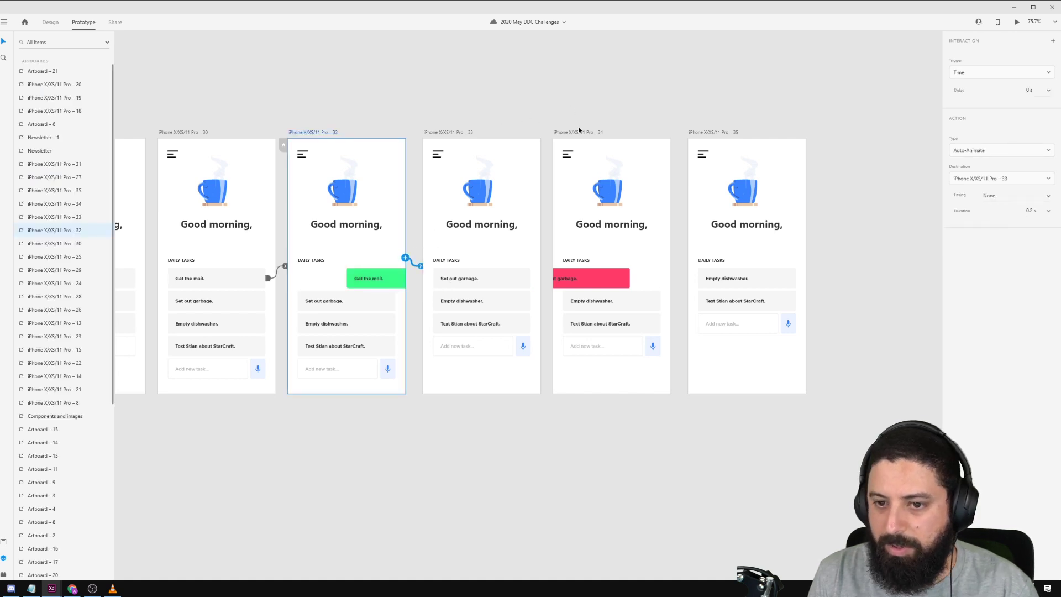
pyautogui.click(473, 109)
# Preview the prototype from the first artboard, adding the voice task, swiping "Get the mail." right and "Set out garbage." left, and close the preview.
pyautogui.moveTo(253, 108); pyautogui.dragTo(547, 95)
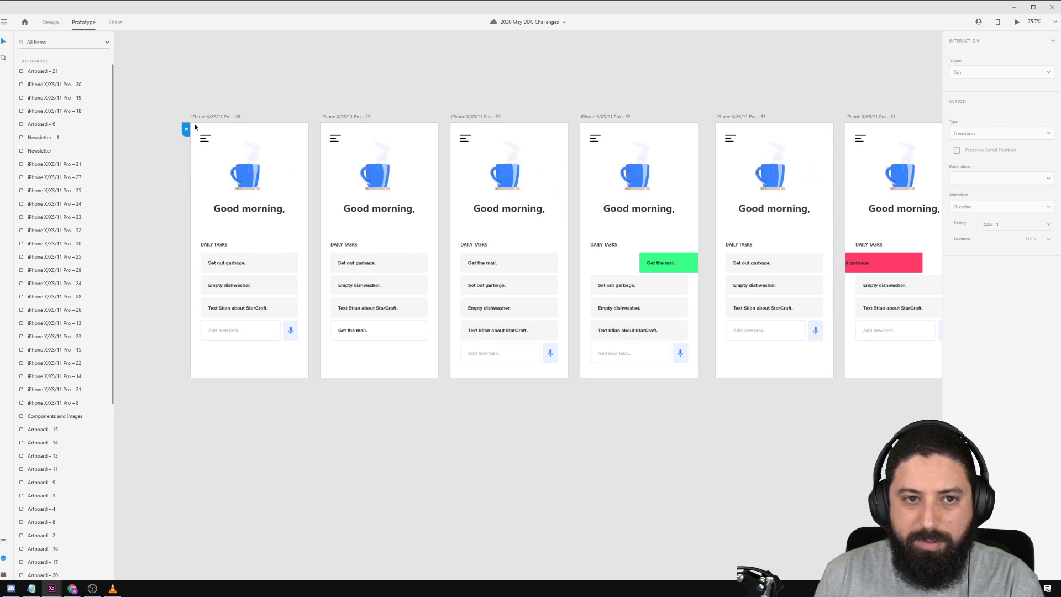
pyautogui.click(212, 117)
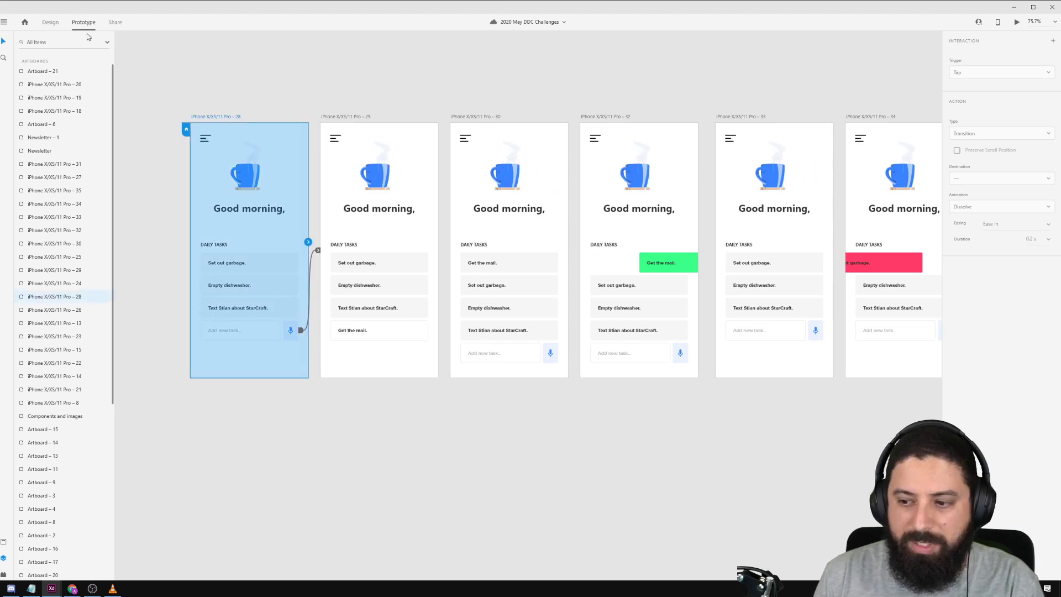
pyautogui.click(1017, 22)
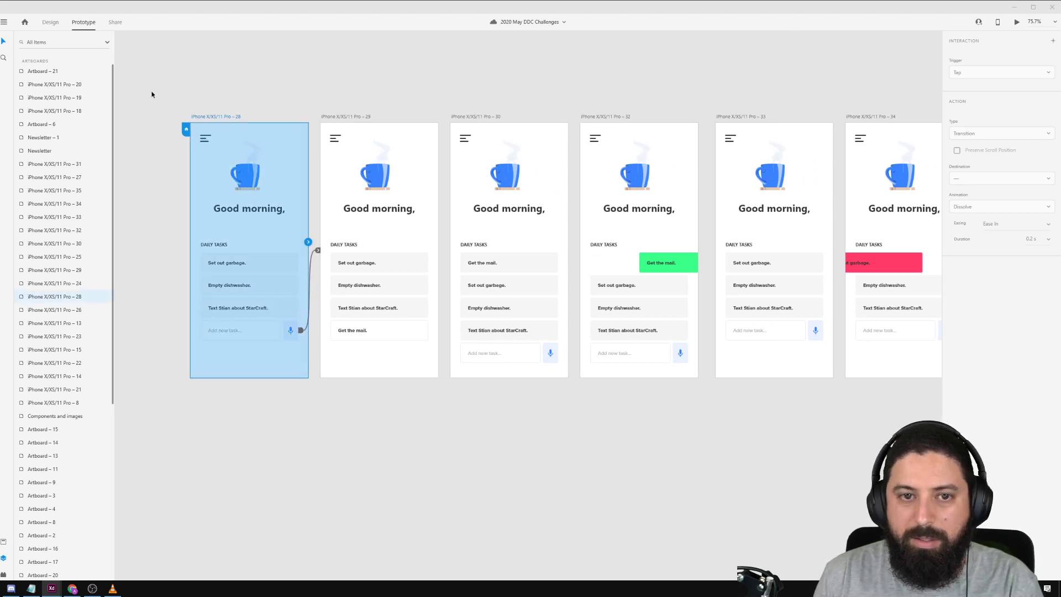
pyautogui.moveTo(222, 105); pyautogui.dragTo(390, 159)
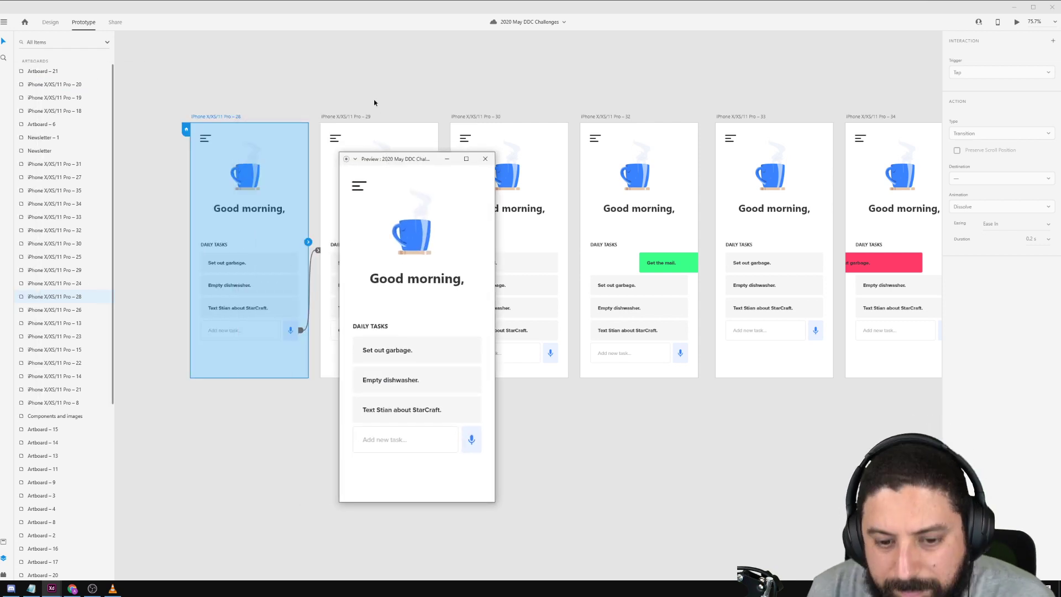
pyautogui.click(429, 455)
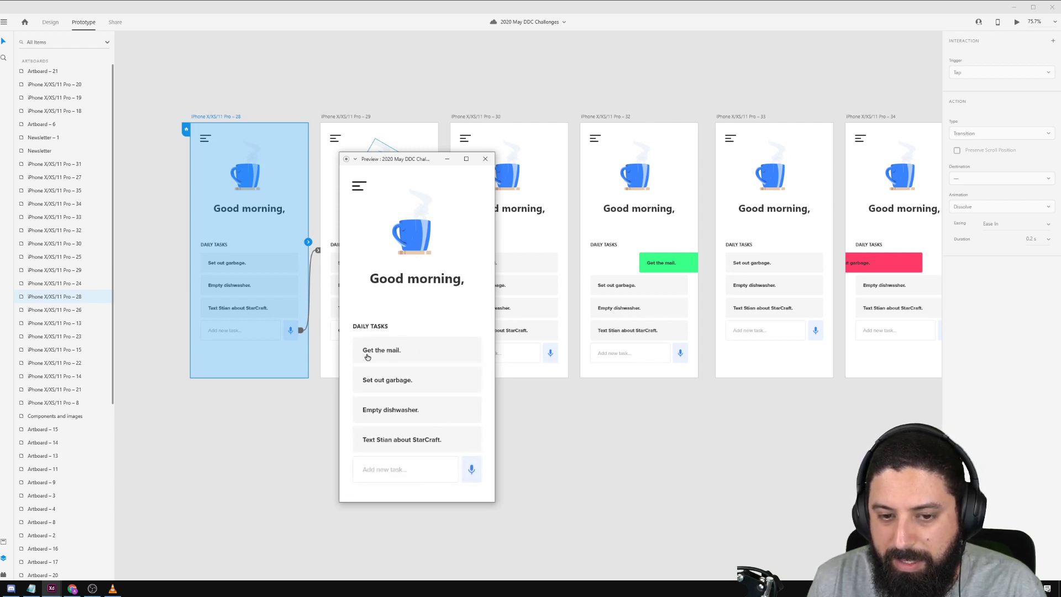
pyautogui.moveTo(366, 356); pyautogui.dragTo(453, 353)
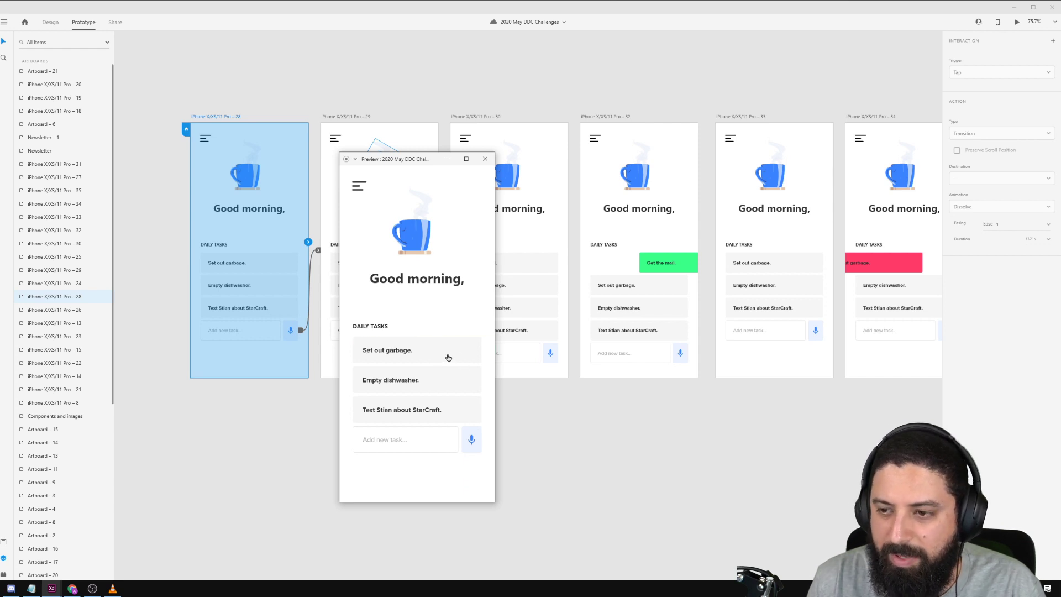
pyautogui.moveTo(468, 355); pyautogui.dragTo(385, 356)
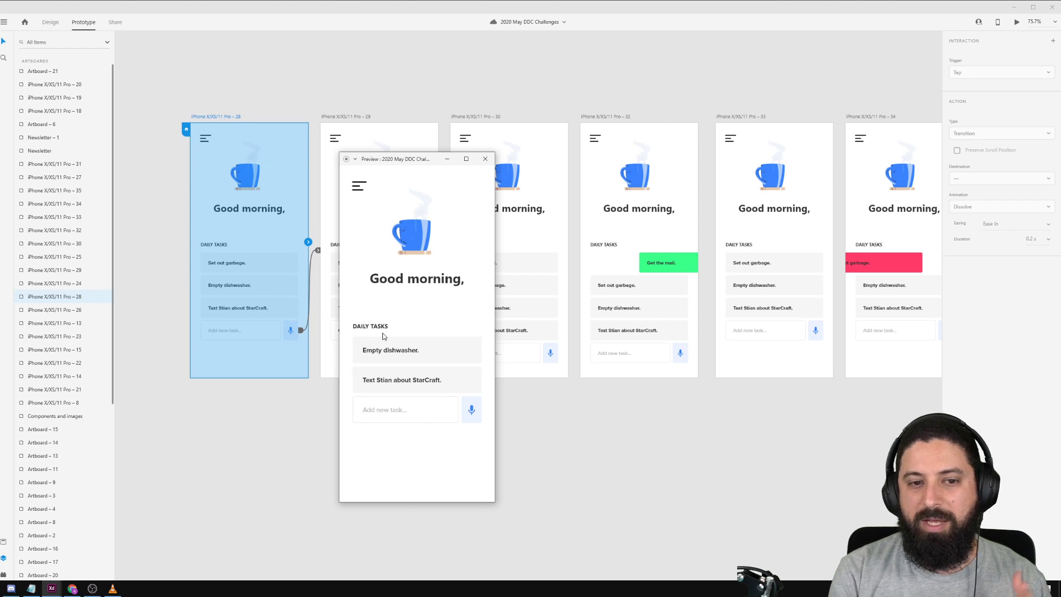
pyautogui.click(485, 158)
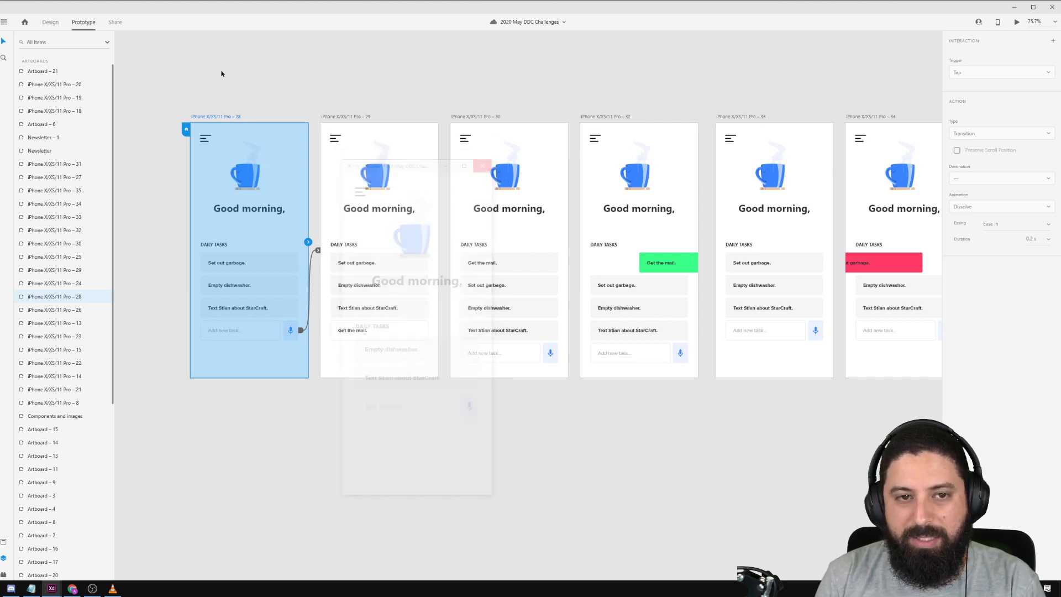
# In design mode, turn the "Empty dishwasher." task on the first artboard into a component.
pyautogui.click(50, 25)
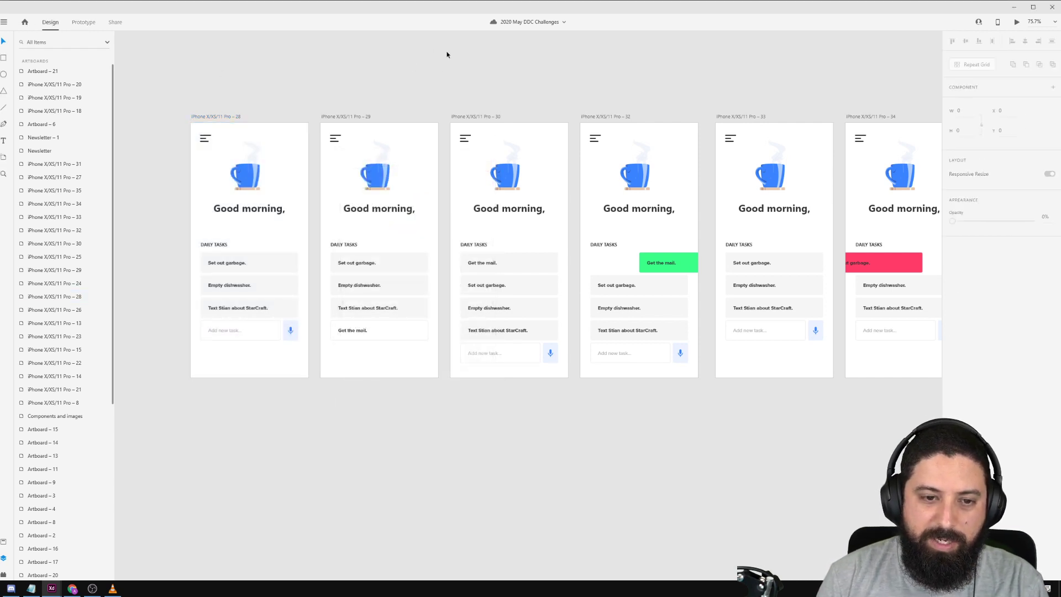
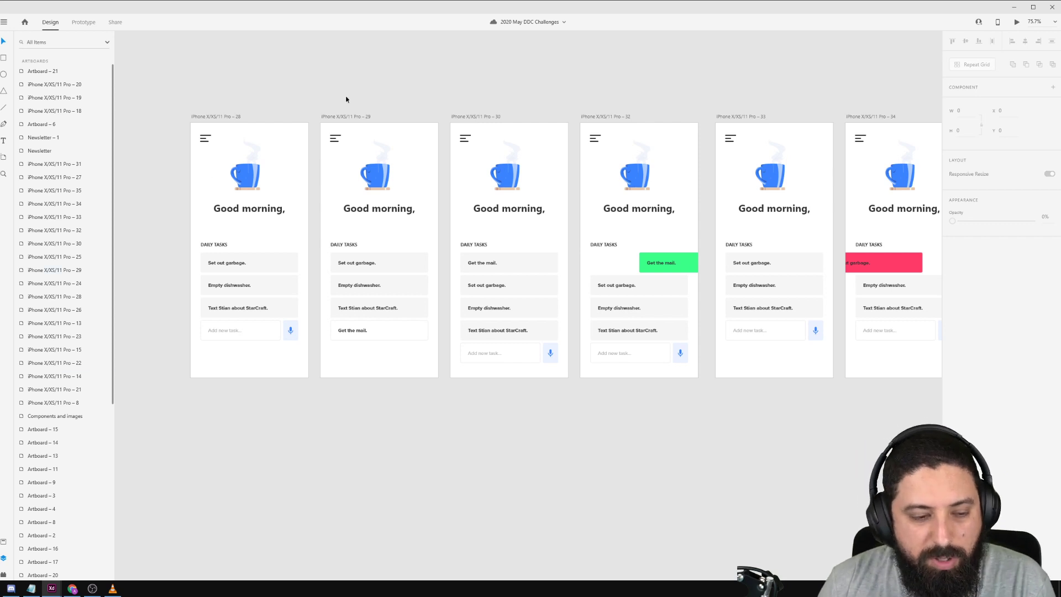
pyautogui.click(263, 289)
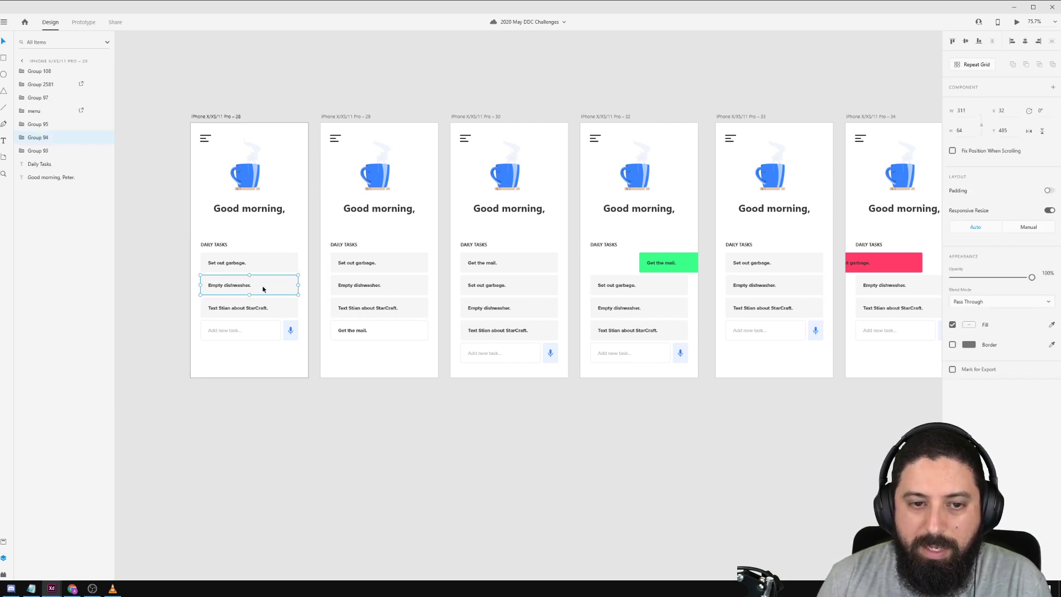
pyautogui.scroll(4, 213, 308)
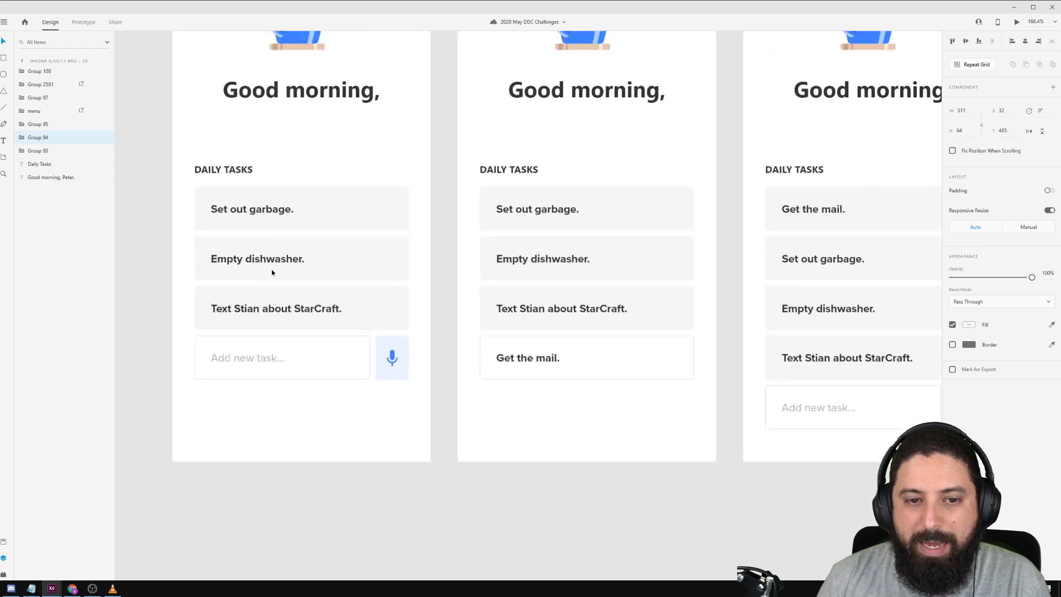
pyautogui.click(1053, 88)
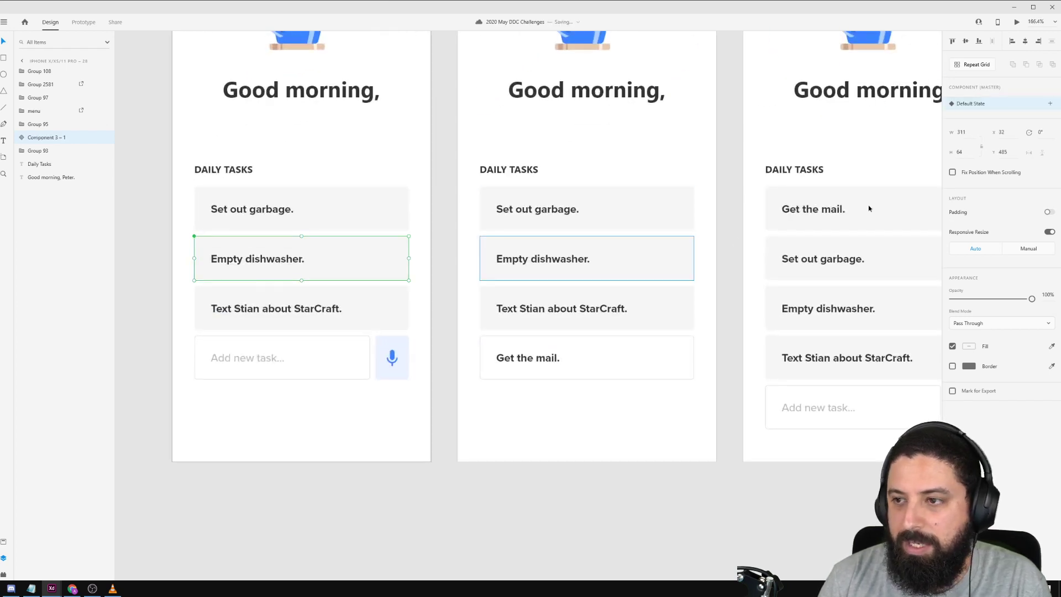
# Add a new state named "Completed" to the "Empty dishwasher." component.
pyautogui.click(1049, 103)
pyautogui.click(1024, 114)
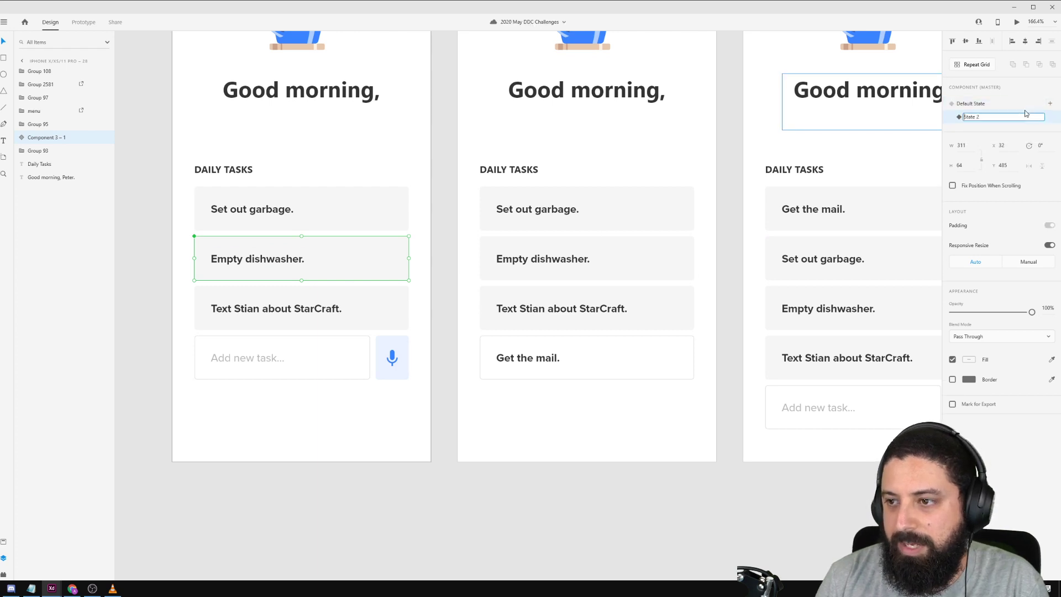
pyautogui.tripleClick(985, 117)
pyautogui.write('Completed')
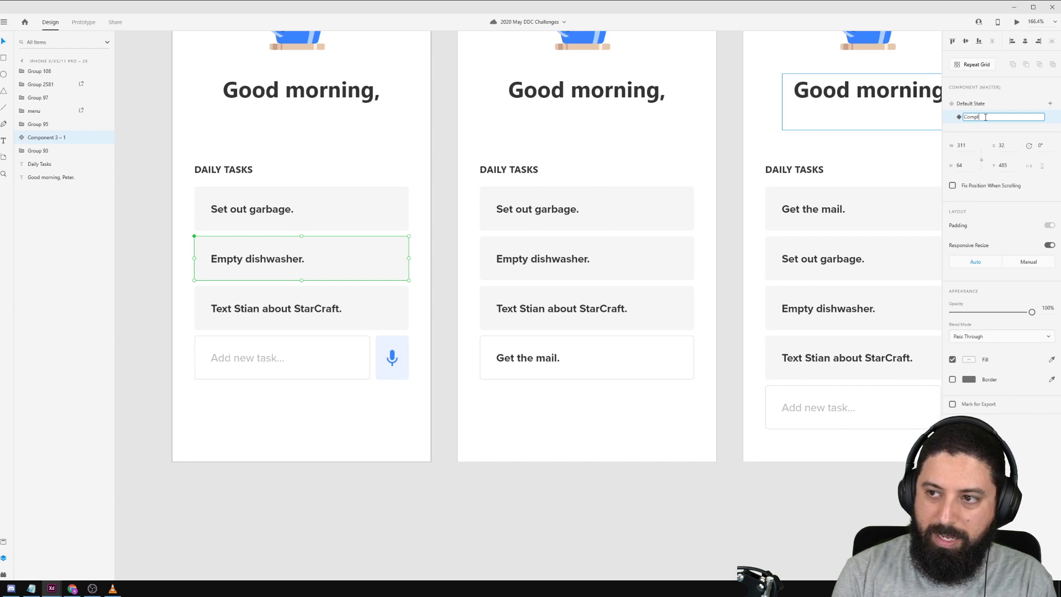
pyautogui.press('Return')
# Add another new state named "Trash" to the "Empty dishwasher." component.
pyautogui.click(1050, 103)
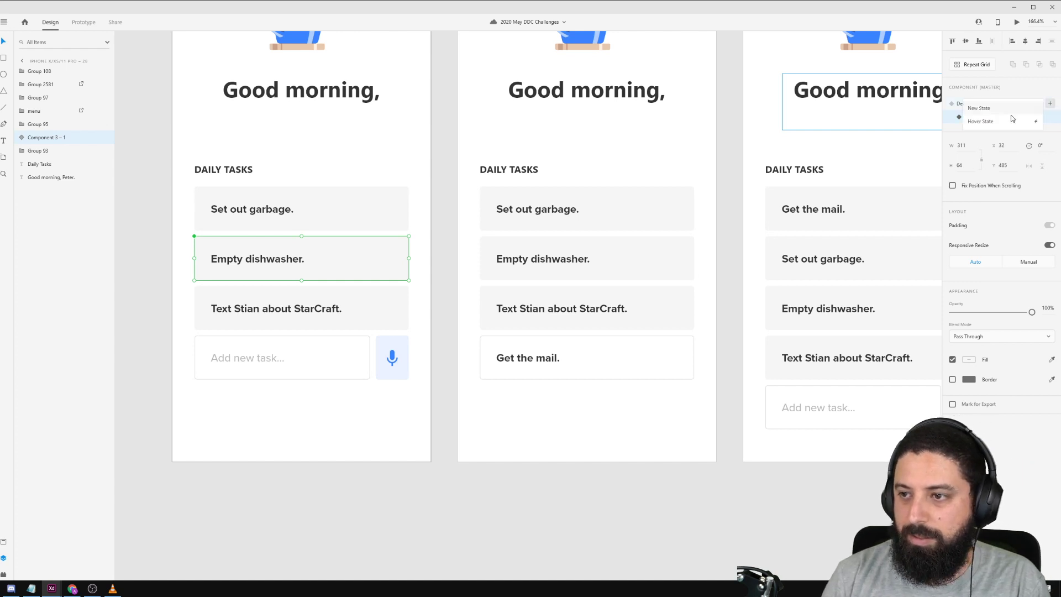
pyautogui.click(990, 111)
pyautogui.tripleClick(990, 131)
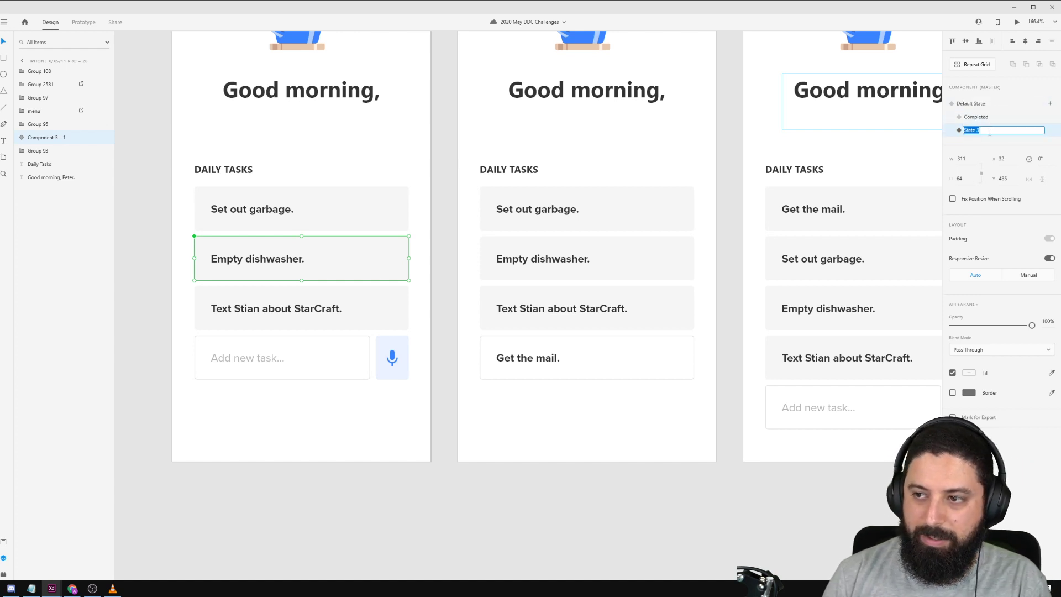
pyautogui.write('Trash')
pyautogui.press('Return')
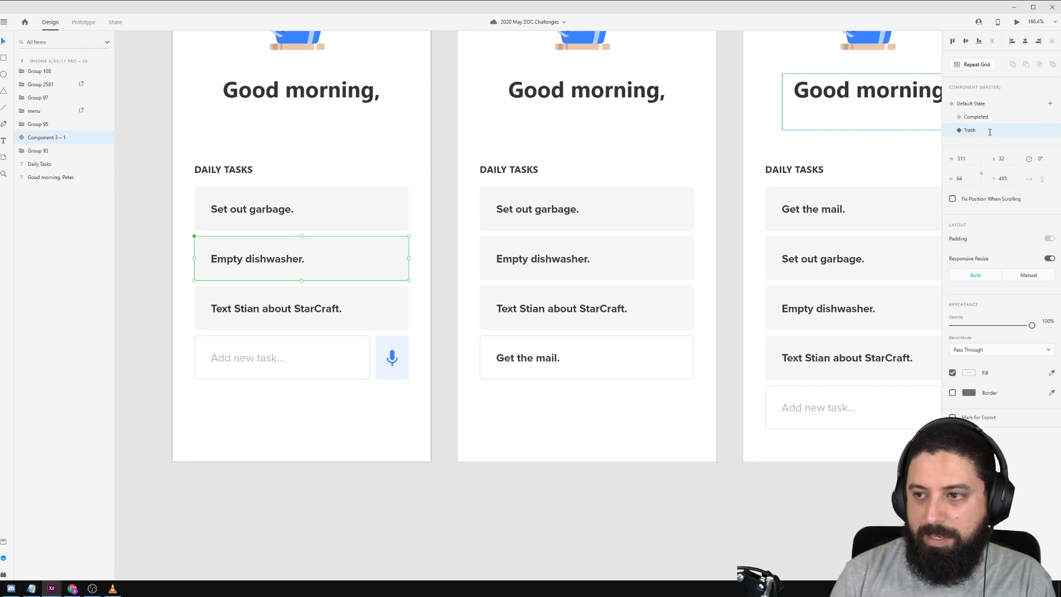
# Fill the background rectangle of the component's Trash state with a pinkish red.
pyautogui.doubleClick(398, 269)
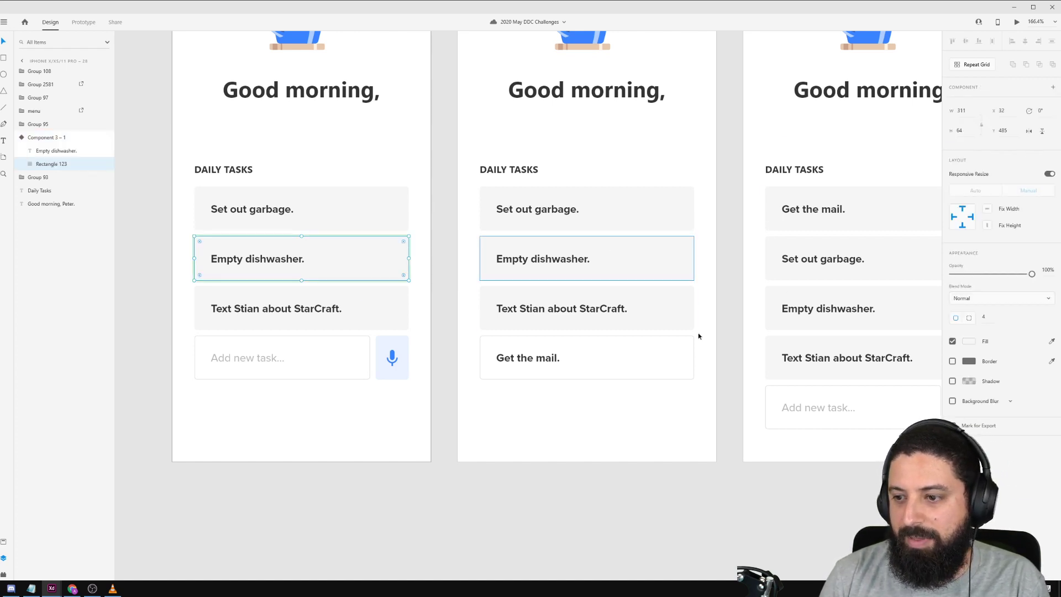
pyautogui.click(968, 342)
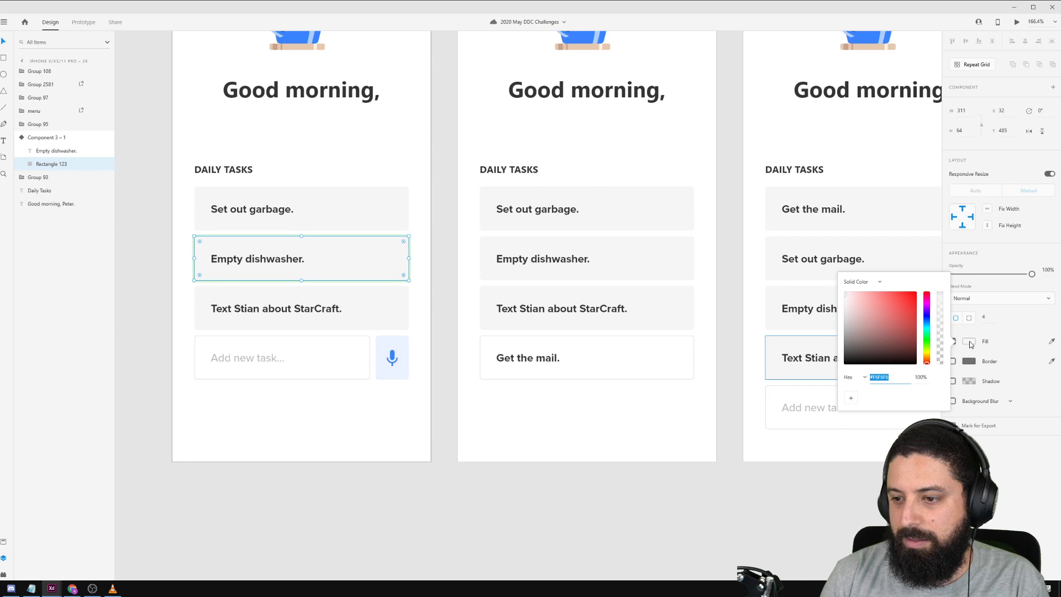
pyautogui.click(910, 300)
pyautogui.moveTo(910, 301)
pyautogui.mouseDown()
pyautogui.moveTo(900, 305)
pyautogui.moveTo(928, 297)
pyautogui.mouseUp()
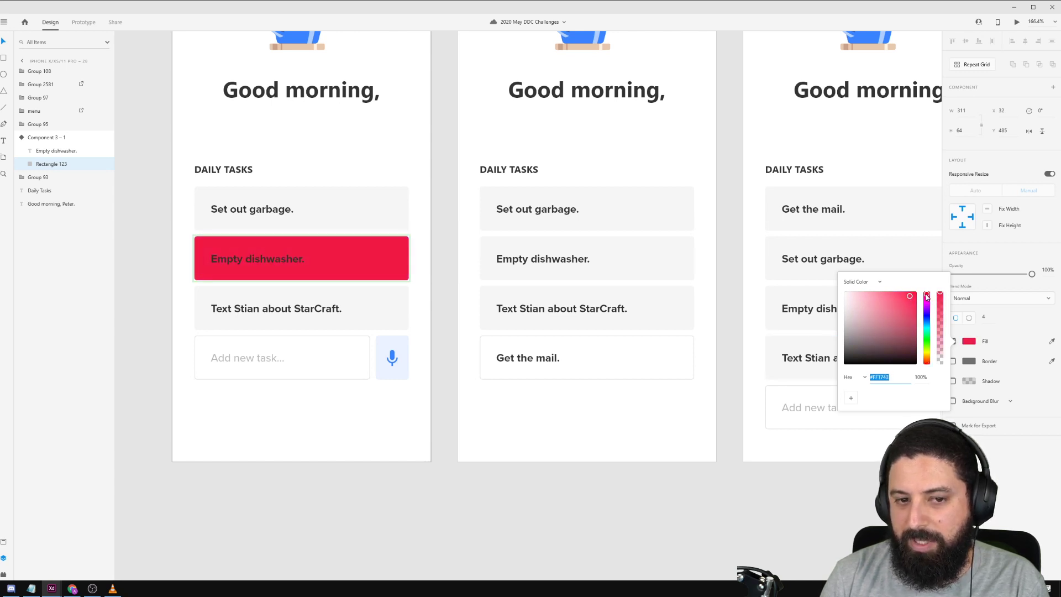
pyautogui.click(433, 188)
# Fill the background rectangle of the "Empty dishwasher." component's Completed state with a bright green.
pyautogui.click(377, 269)
pyautogui.click(978, 117)
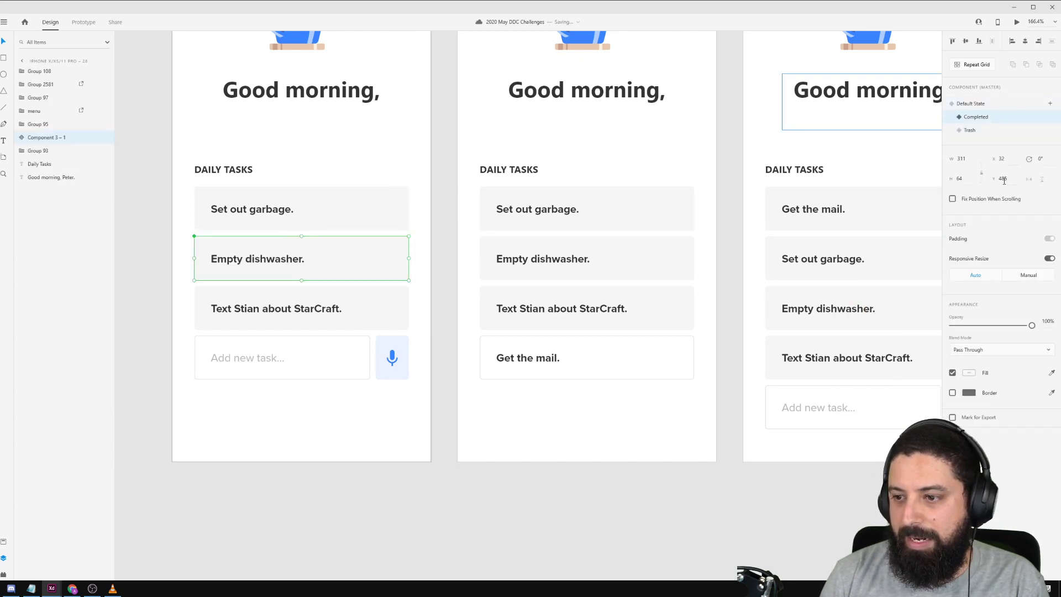
pyautogui.doubleClick(386, 259)
pyautogui.click(967, 342)
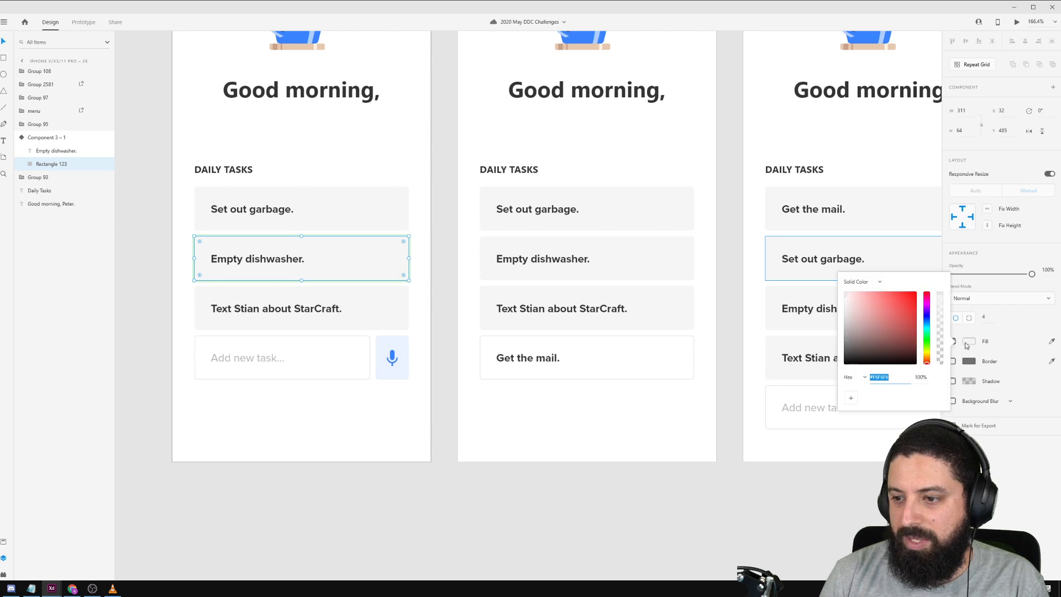
pyautogui.click(927, 335)
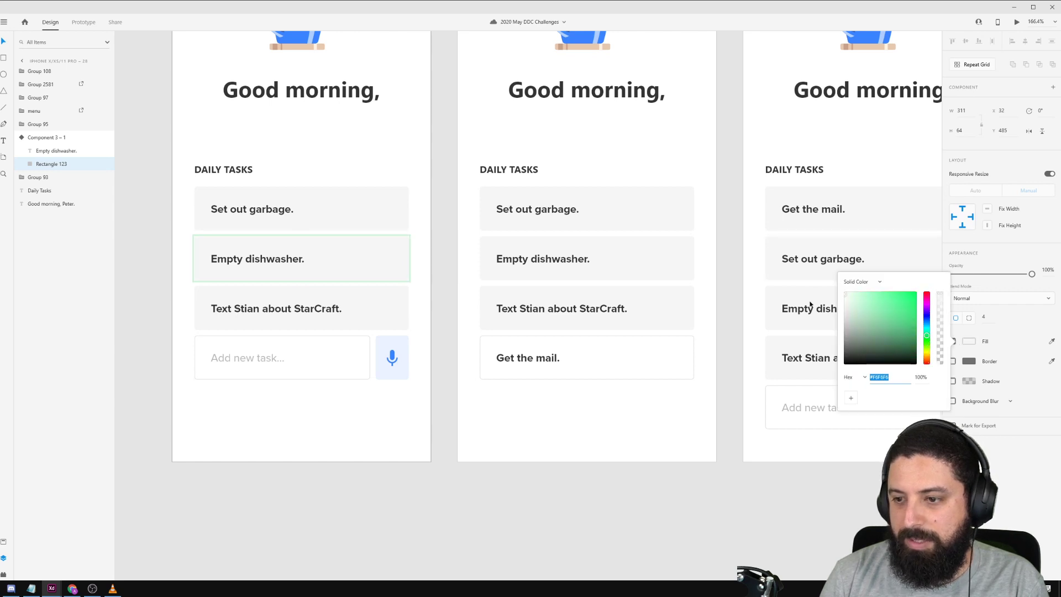
pyautogui.moveTo(900, 304); pyautogui.dragTo(913, 305)
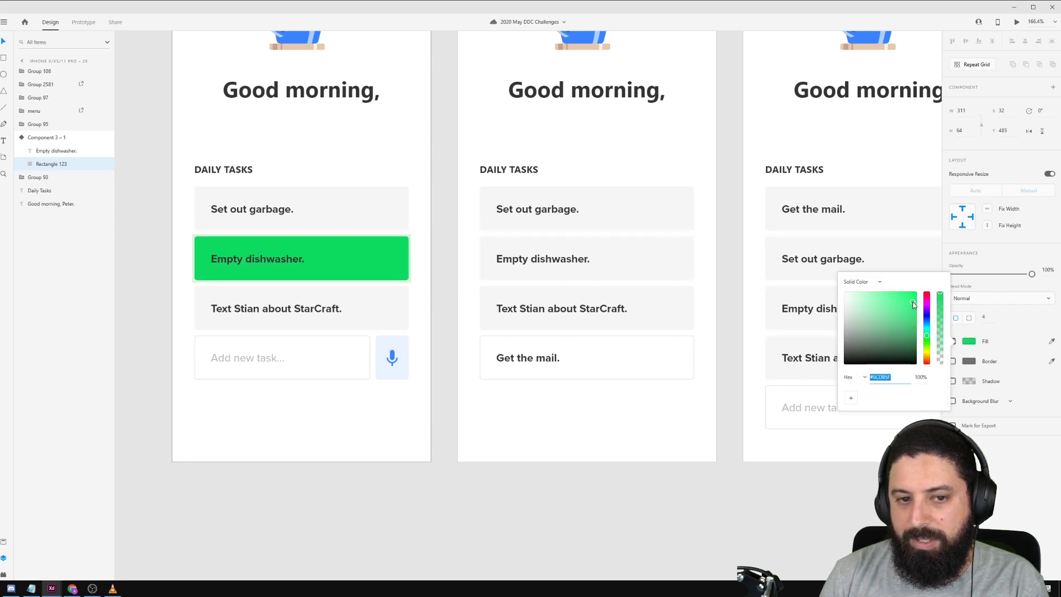
pyautogui.click(729, 503)
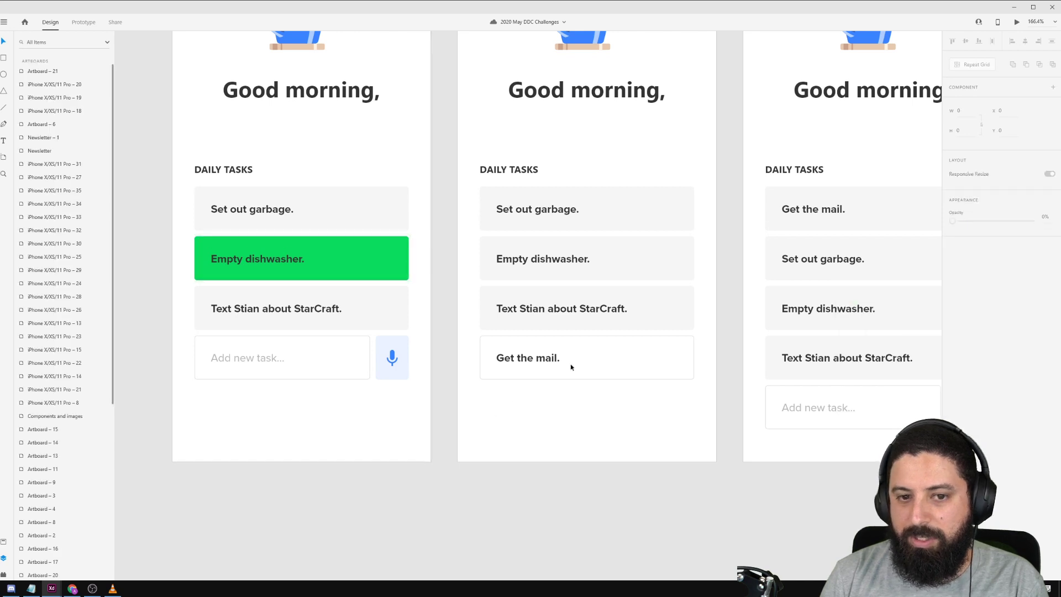
# Switch the "Empty dishwasher." component through its Completed and Trash states to check them, and return it to Default State.
pyautogui.click(355, 264)
pyautogui.click(1018, 105)
pyautogui.click(987, 119)
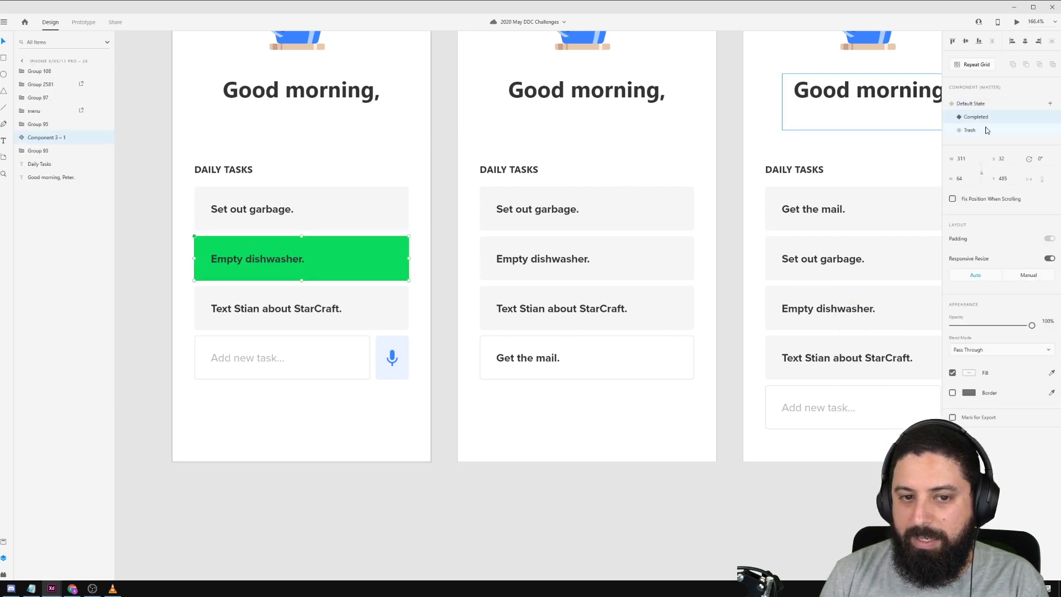
pyautogui.click(987, 130)
pyautogui.click(985, 119)
pyautogui.click(983, 106)
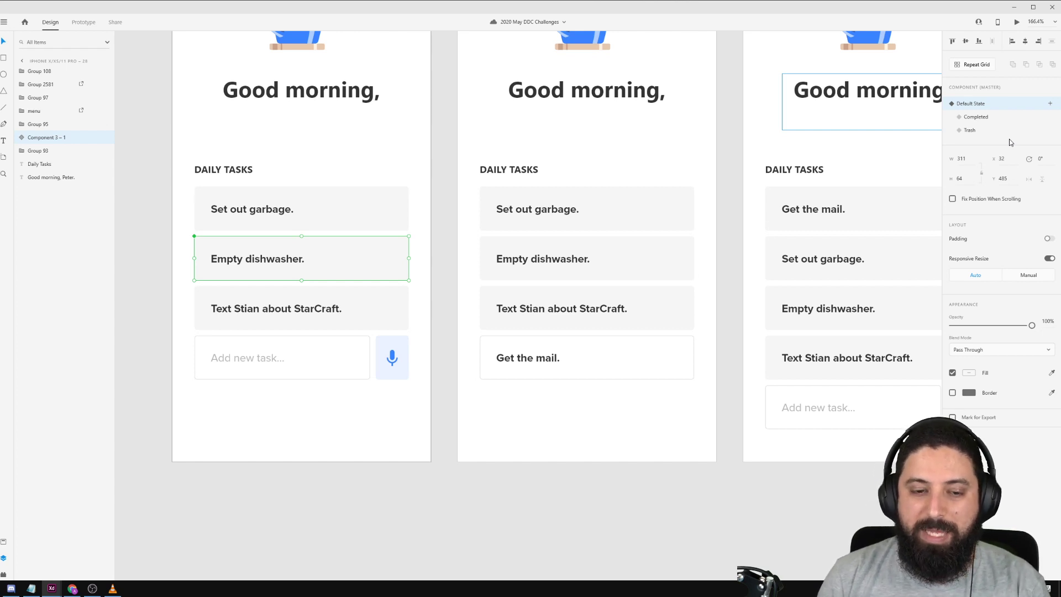
pyautogui.scroll(-5, 909, 276)
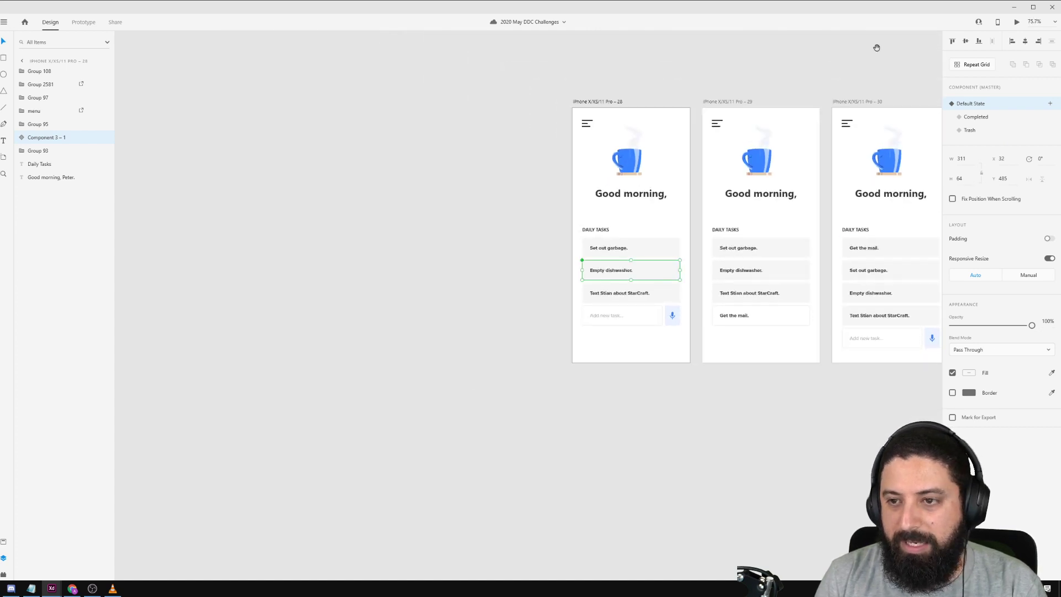
pyautogui.moveTo(773, 68); pyautogui.dragTo(548, 75)
pyautogui.hscroll(8, 547, 74)
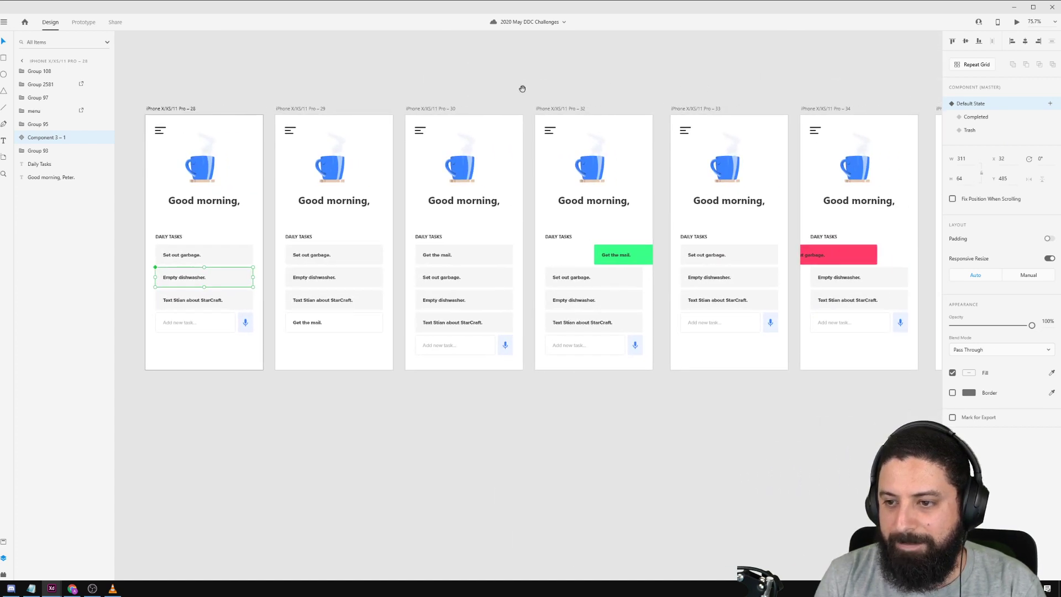
pyautogui.moveTo(603, 99); pyautogui.dragTo(498, 95)
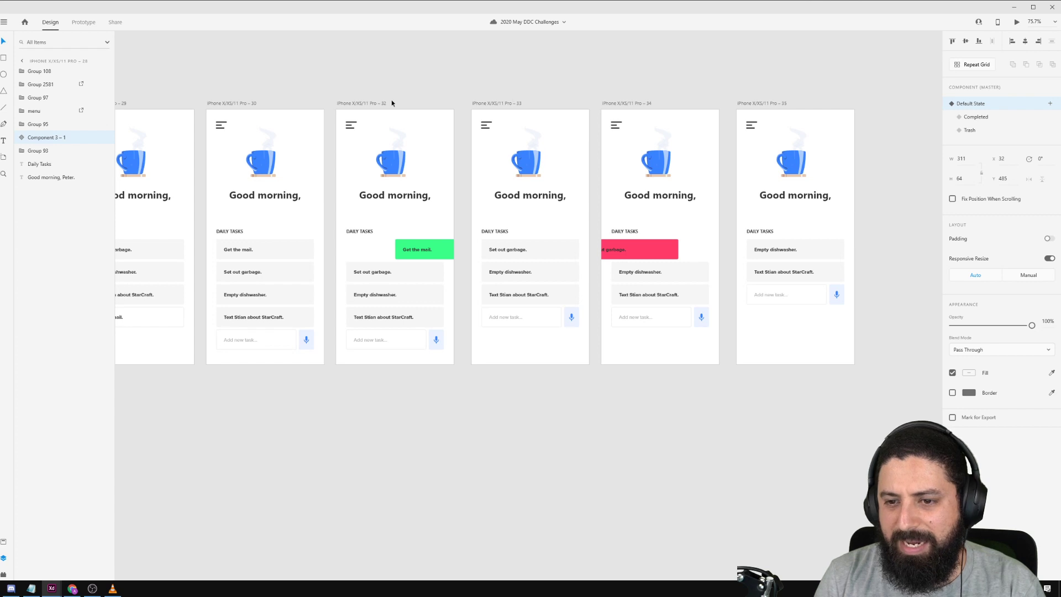
pyautogui.moveTo(262, 84); pyautogui.dragTo(381, 83)
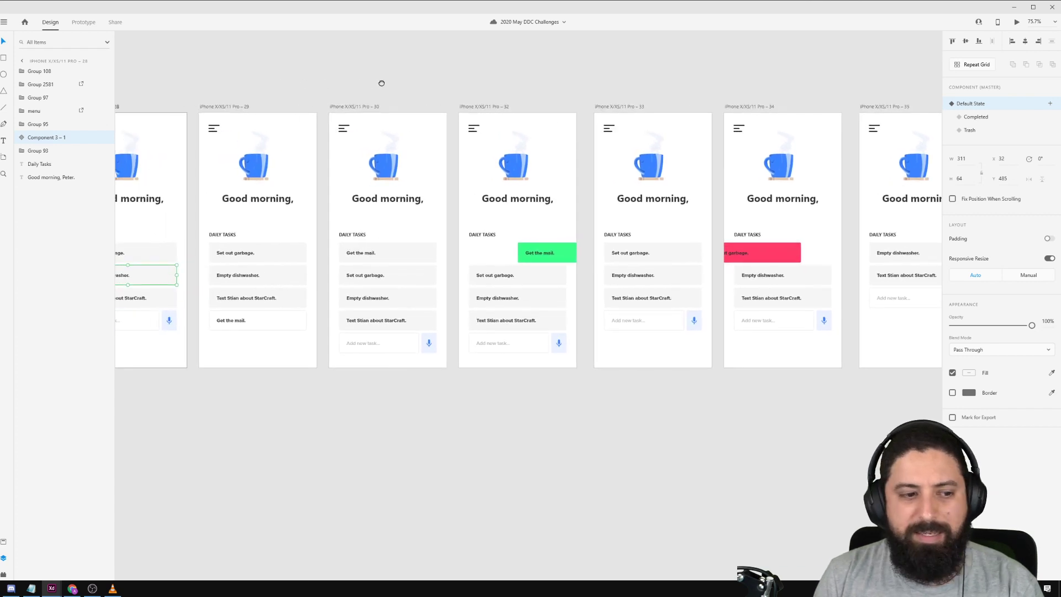